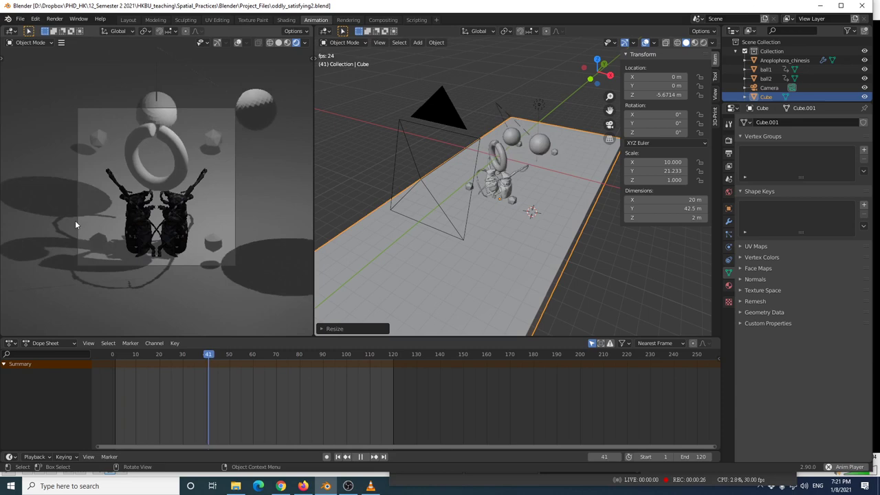
Compare the playing animation scene in Blender with the reference clip Odly Satisfying.mp4 in VLC, examining the beetles, ring and balls
{"action": "key", "text": "alt+Tab"}
{"action": "key", "text": "alt+Tab"}
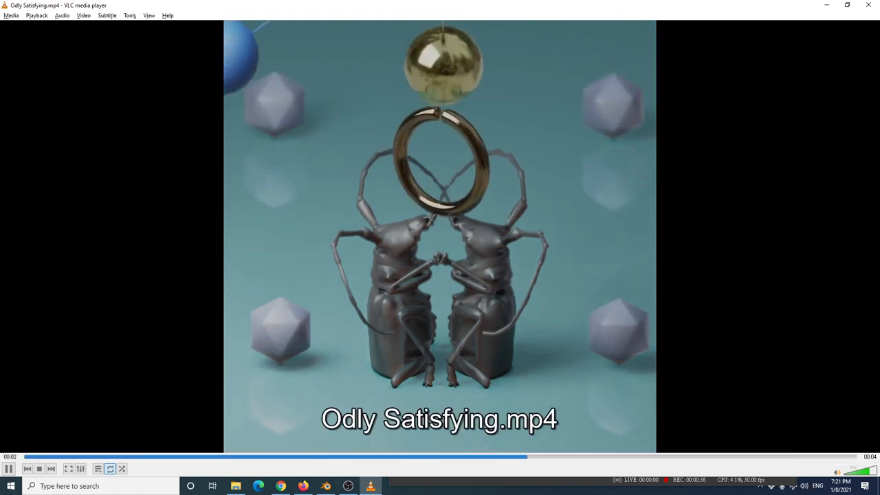
{"action": "key", "text": "space"}
{"action": "key", "text": "alt+Tab"}
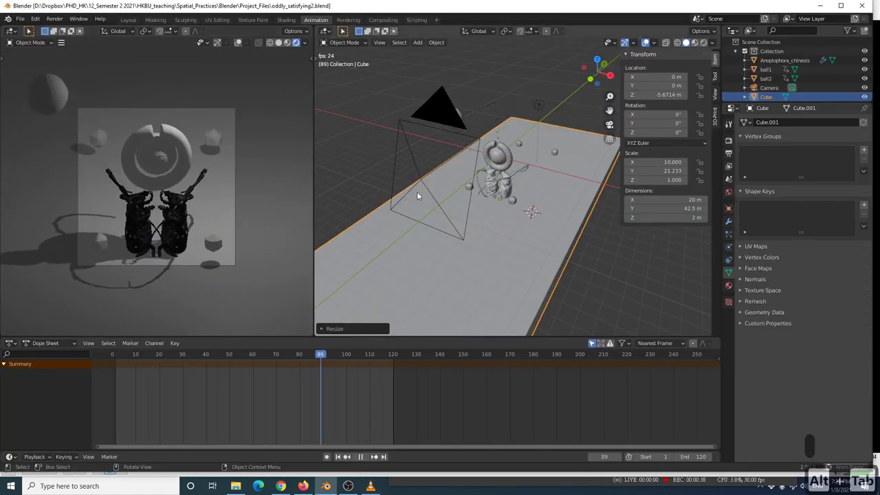
{"action": "scroll", "coordinate": [473, 169], "scroll_direction": "up", "scroll_amount": 3}
{"action": "middle_click_drag", "start_coordinate": [473, 169], "coordinate": [470, 217]}
{"action": "scroll", "coordinate": [534, 167], "scroll_direction": "up", "scroll_amount": 2}
{"action": "scroll", "coordinate": [518, 197], "scroll_direction": "up", "scroll_amount": 2}
{"action": "scroll", "coordinate": [416, 199], "scroll_direction": "down", "scroll_amount": 2}
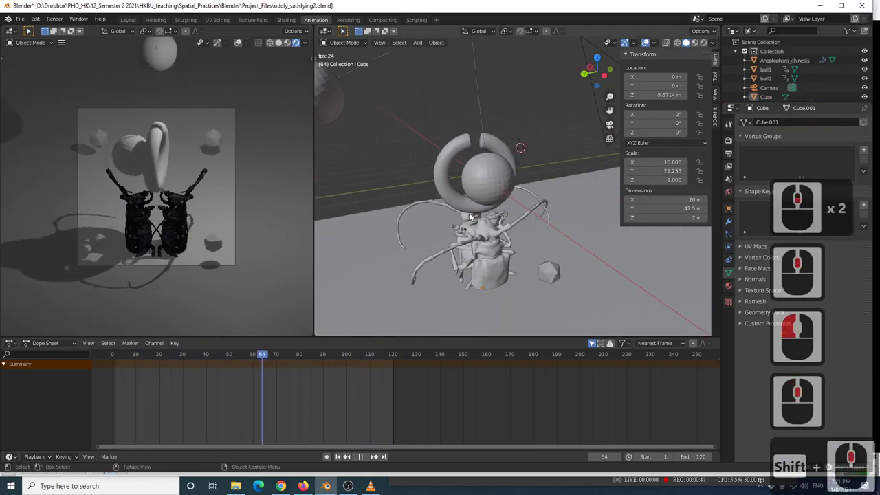
{"action": "key", "text": "alt+Tab"}
{"action": "left_click", "coordinate": [491, 250]}
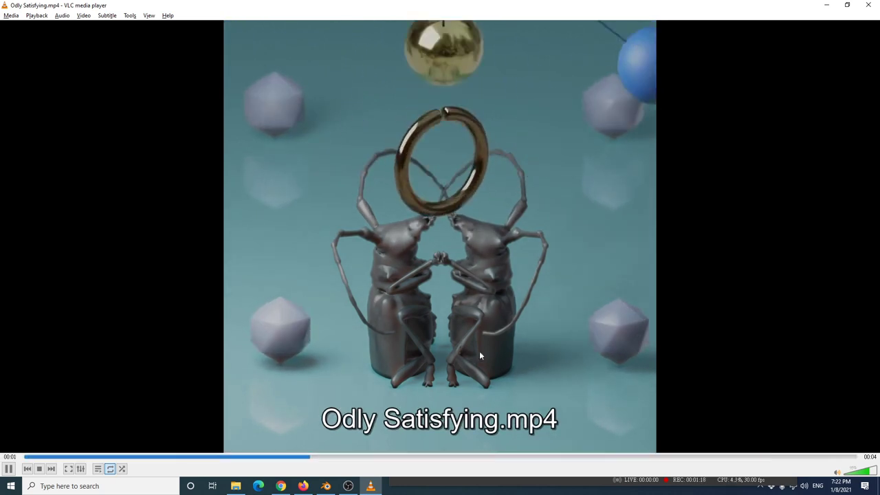
{"action": "key", "text": "alt+Tab"}
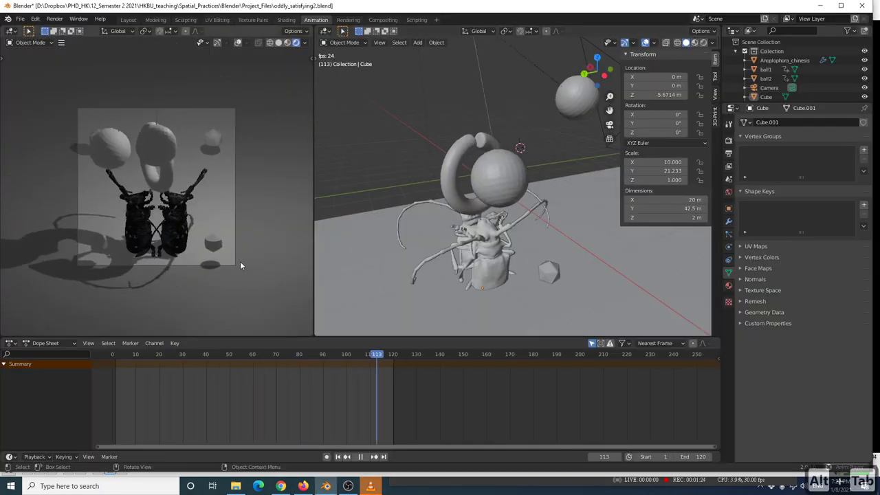
{"action": "scroll", "coordinate": [256, 254], "scroll_direction": "up", "scroll_amount": 2}
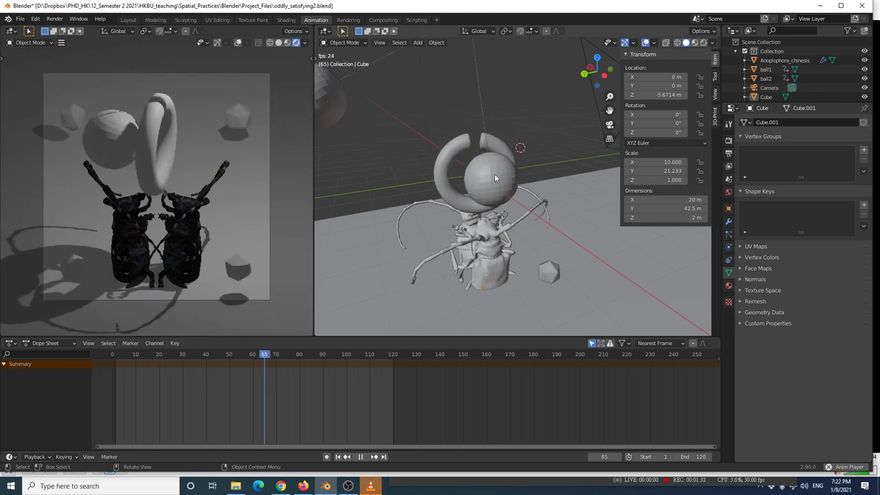
Stop the animation playback and apply smooth shading to ball2 and ball1
{"action": "key", "text": "space"}
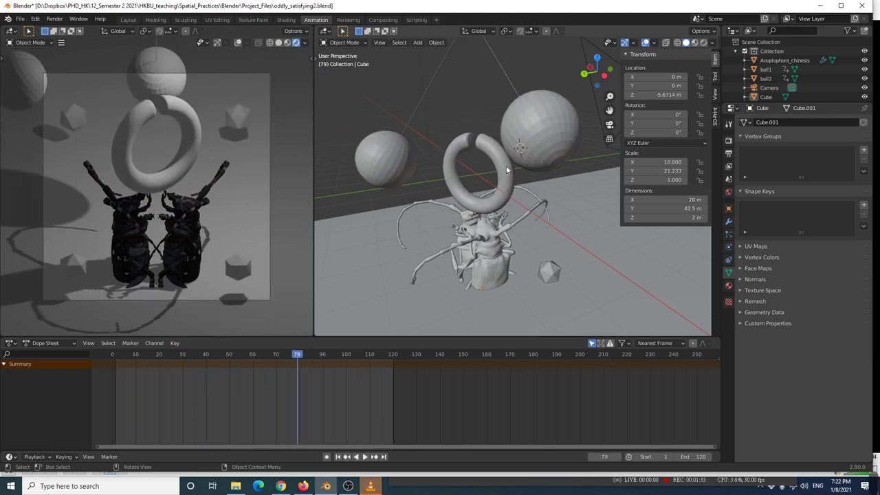
{"action": "left_click", "coordinate": [543, 133]}
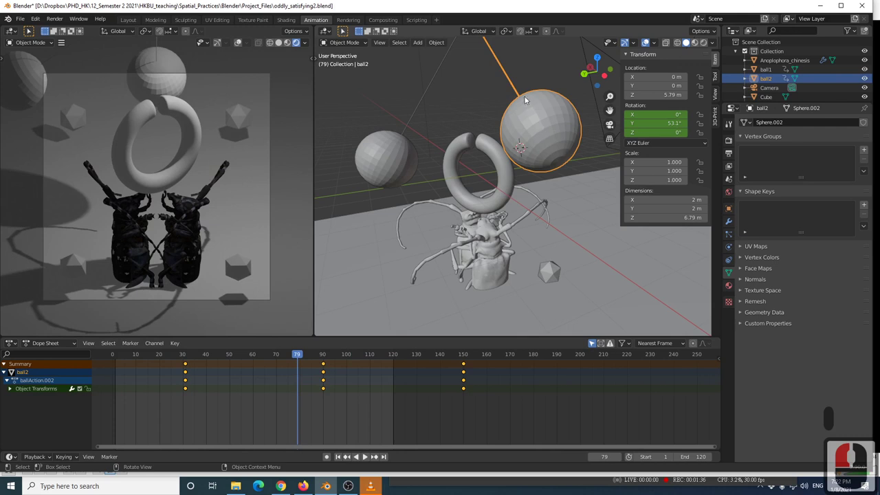
{"action": "right_click", "coordinate": [535, 115]}
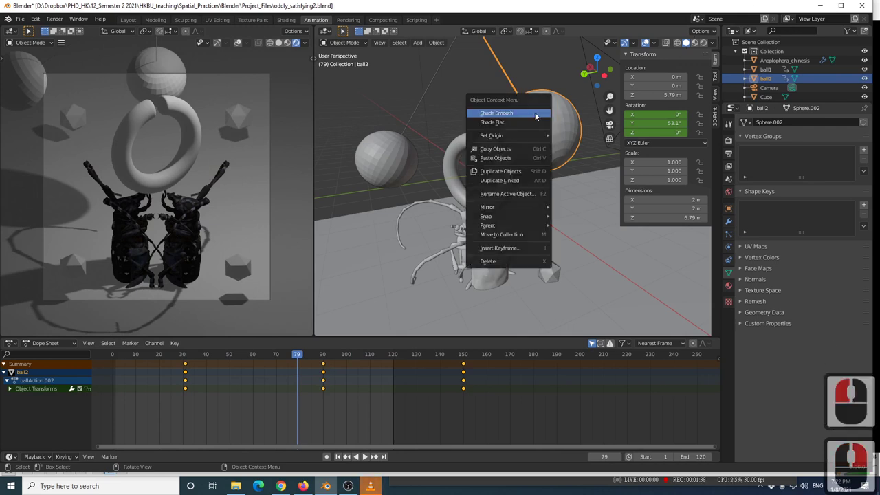
{"action": "left_click", "coordinate": [535, 112]}
{"action": "left_click", "coordinate": [383, 143]}
{"action": "right_click", "coordinate": [383, 144]}
{"action": "left_click", "coordinate": [383, 144]}
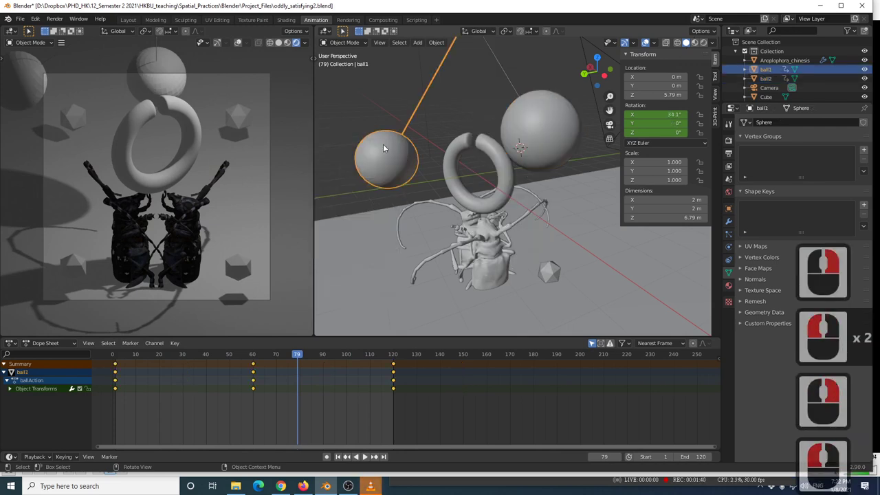
Select the Anoplophora_chinesis beetle and show its material settings
{"action": "scroll", "coordinate": [519, 219], "scroll_direction": "down", "scroll_amount": 3}
{"action": "scroll", "coordinate": [478, 230], "scroll_direction": "up", "scroll_amount": 2}
{"action": "mouse_move", "coordinate": [478, 230]}
{"action": "middle_mouse_down"}
{"action": "mouse_move", "coordinate": [500, 231]}
{"action": "mouse_move", "coordinate": [484, 225]}
{"action": "middle_mouse_up"}
{"action": "left_click", "coordinate": [484, 226]}
{"action": "scroll", "coordinate": [516, 237], "scroll_direction": "up", "scroll_amount": 3}
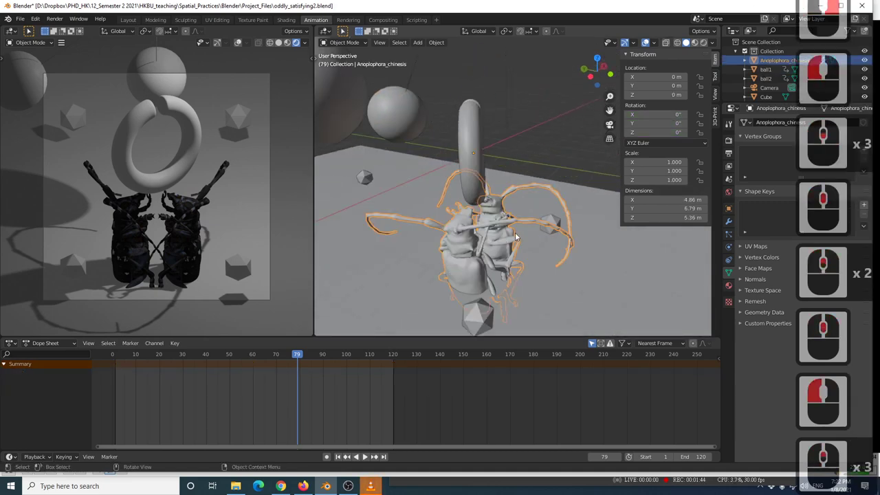
{"action": "left_click", "coordinate": [729, 286]}
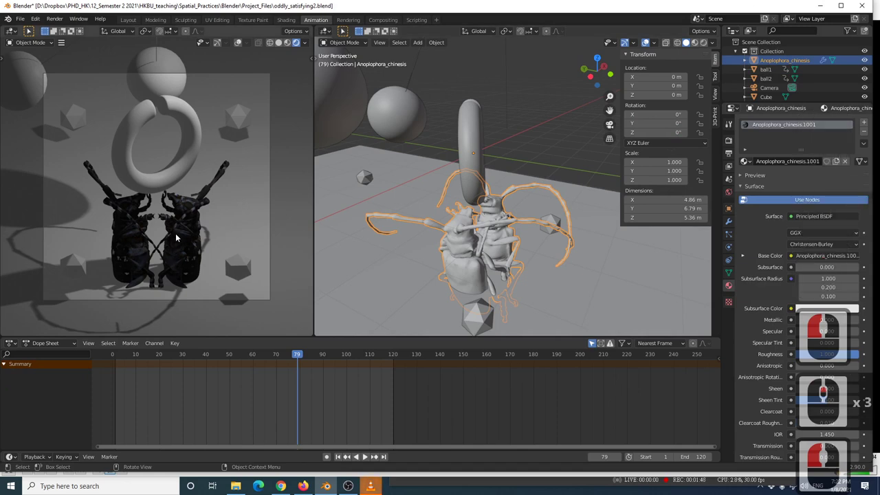
Show the perspective viewport in Rendered shading and examine the beetles' textured surface from several angles
{"action": "key", "text": "z"}
{"action": "left_click", "coordinate": [463, 242]}
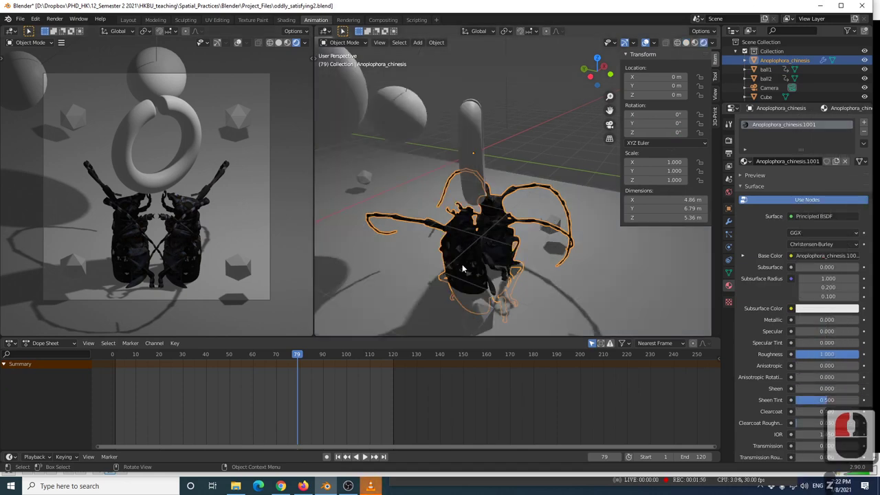
{"action": "scroll", "coordinate": [464, 268], "scroll_direction": "up", "scroll_amount": 6}
{"action": "scroll", "coordinate": [468, 194], "scroll_direction": "down", "scroll_amount": 3, "text": "shift"}
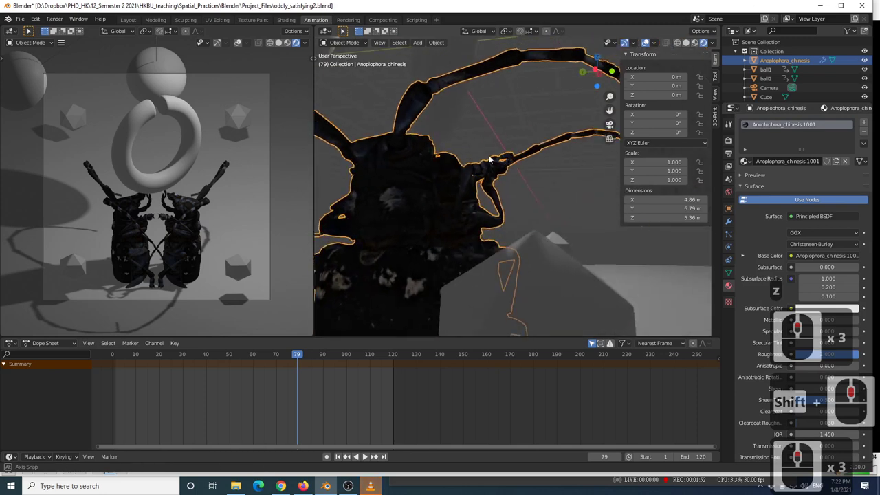
{"action": "scroll", "coordinate": [451, 207], "scroll_direction": "down", "scroll_amount": 3}
{"action": "scroll", "coordinate": [496, 163], "scroll_direction": "up", "scroll_amount": 4}
{"action": "scroll", "coordinate": [485, 161], "scroll_direction": "down", "scroll_amount": 3, "text": "shift"}
{"action": "scroll", "coordinate": [485, 173], "scroll_direction": "up", "scroll_amount": 3}
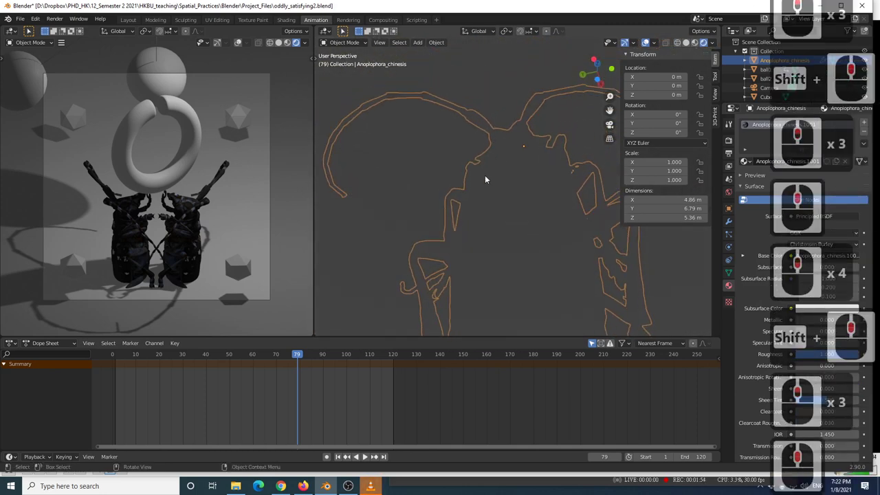
{"action": "scroll", "coordinate": [486, 178], "scroll_direction": "down", "scroll_amount": 1}
{"action": "scroll", "coordinate": [453, 230], "scroll_direction": "up", "scroll_amount": 1}
{"action": "scroll", "coordinate": [487, 179], "scroll_direction": "down", "scroll_amount": 3}
{"action": "scroll", "coordinate": [484, 167], "scroll_direction": "up", "scroll_amount": 1}
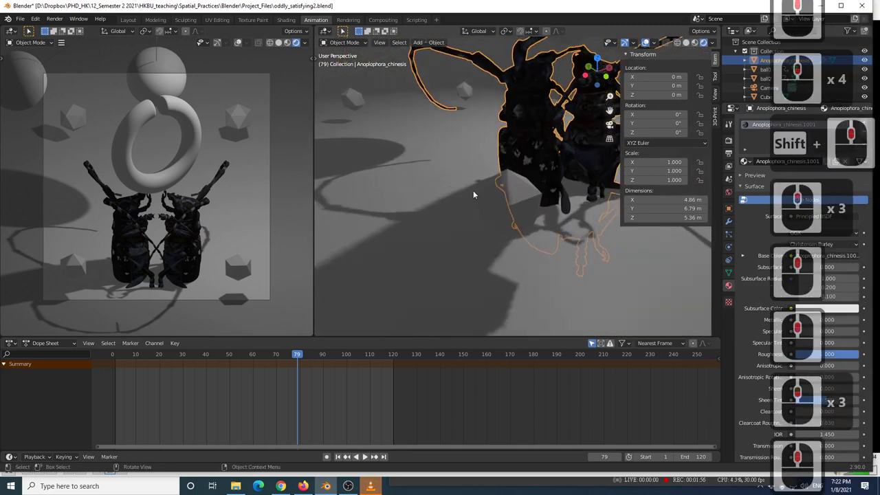
{"action": "mouse_move", "coordinate": [382, 84]}
{"action": "middle_mouse_down", "text": "shift"}
{"action": "mouse_move", "coordinate": [520, 108]}
{"action": "mouse_move", "coordinate": [458, 149]}
{"action": "middle_mouse_up", "text": "shift"}
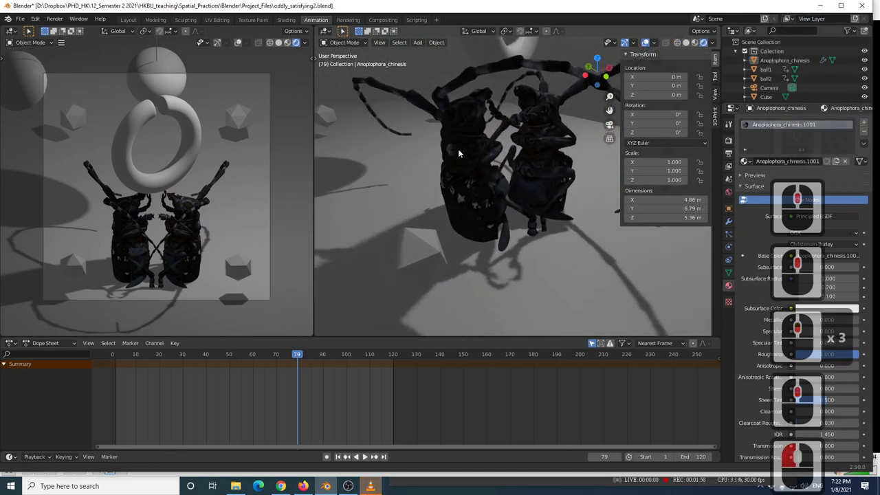
Set the perspective viewport to Material Preview shading and check the beetles against the reference video in VLC before returning to Blender
{"action": "key", "text": "z"}
{"action": "left_click", "coordinate": [467, 182]}
{"action": "mouse_move", "coordinate": [467, 182]}
{"action": "middle_mouse_down"}
{"action": "mouse_move", "coordinate": [513, 170]}
{"action": "mouse_move", "coordinate": [440, 177]}
{"action": "middle_mouse_up"}
{"action": "key", "text": "alt+Tab"}
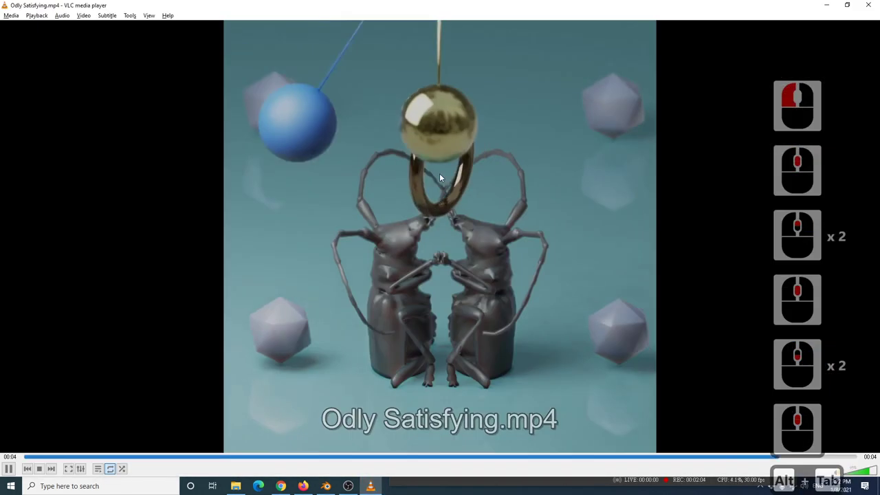
{"action": "key", "text": "alt+Tab"}
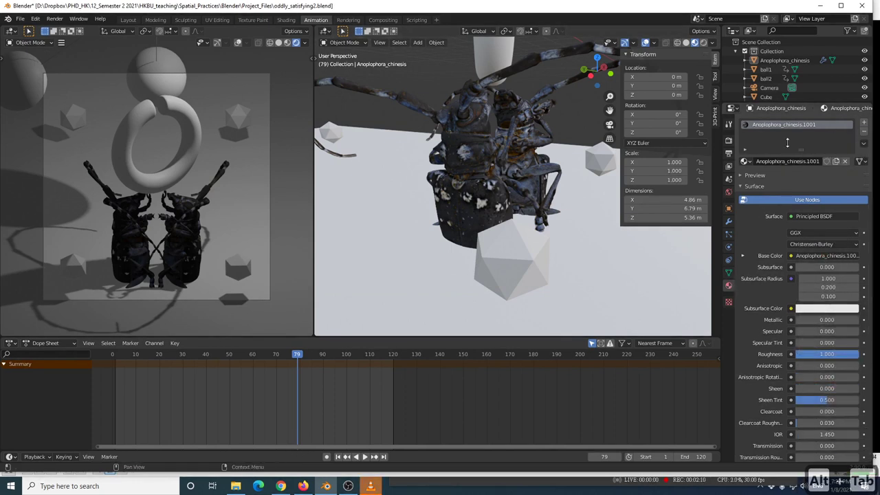
Remove the Anoplophora_chinesis.1001 material slot from the beetle
{"action": "left_click", "coordinate": [865, 131]}
{"action": "scroll", "coordinate": [515, 168], "scroll_direction": "down", "scroll_amount": 3}
{"action": "middle_click_drag", "start_coordinate": [515, 168], "coordinate": [540, 167]}
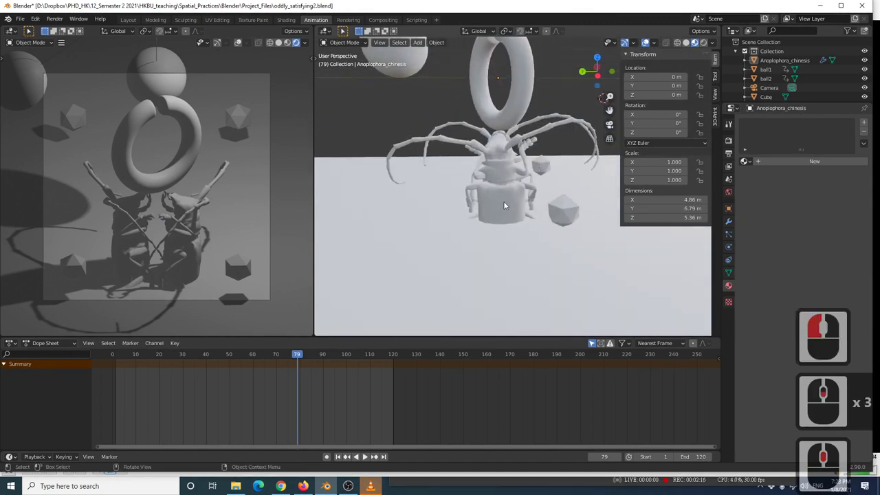
{"action": "scroll", "coordinate": [522, 180], "scroll_direction": "down", "scroll_amount": 2}
{"action": "middle_click_drag", "start_coordinate": [523, 180], "coordinate": [577, 166]}
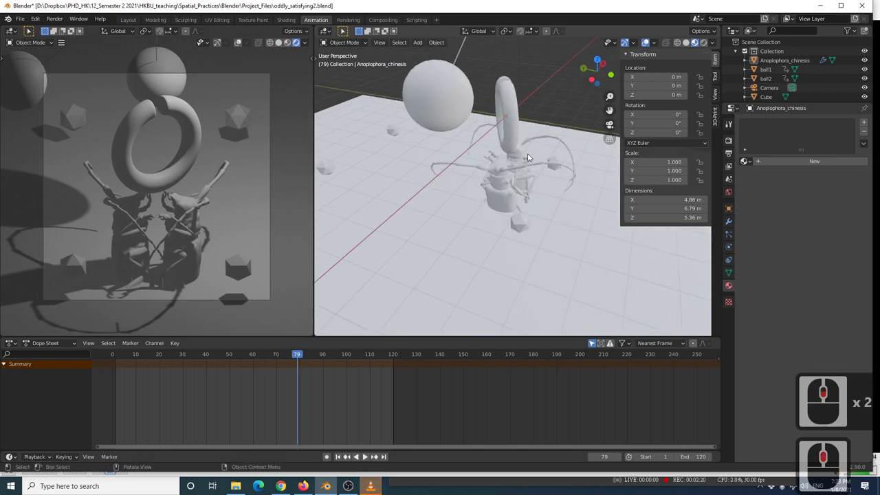
Select the beetle, floor slab, ball and ring in turn to check their material slots
{"action": "left_click", "coordinate": [485, 184]}
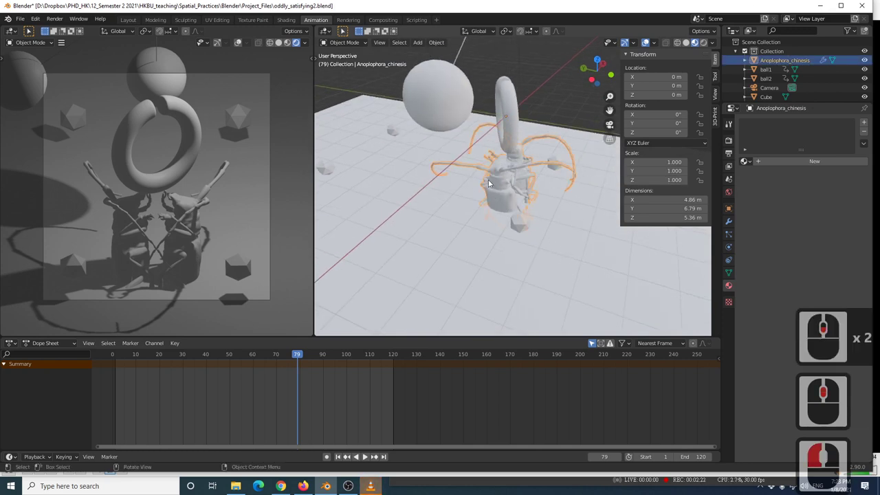
{"action": "left_click", "coordinate": [407, 170]}
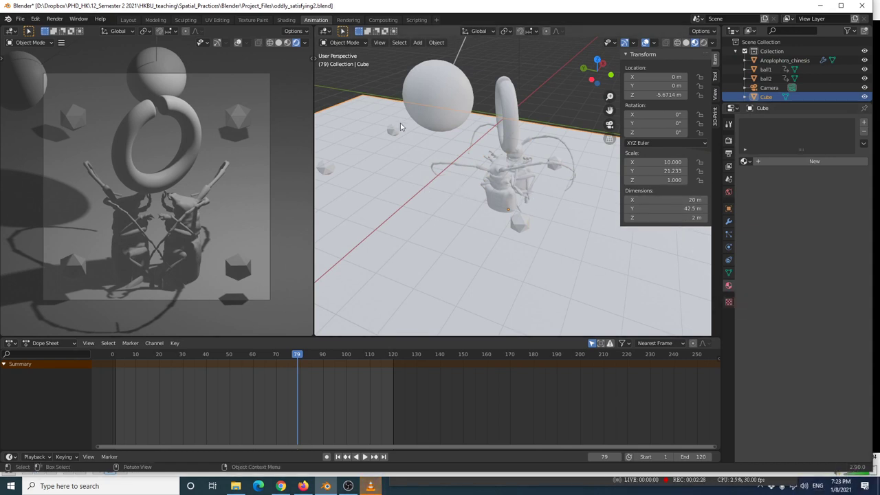
{"action": "left_click", "coordinate": [470, 101]}
{"action": "left_click", "coordinate": [512, 103]}
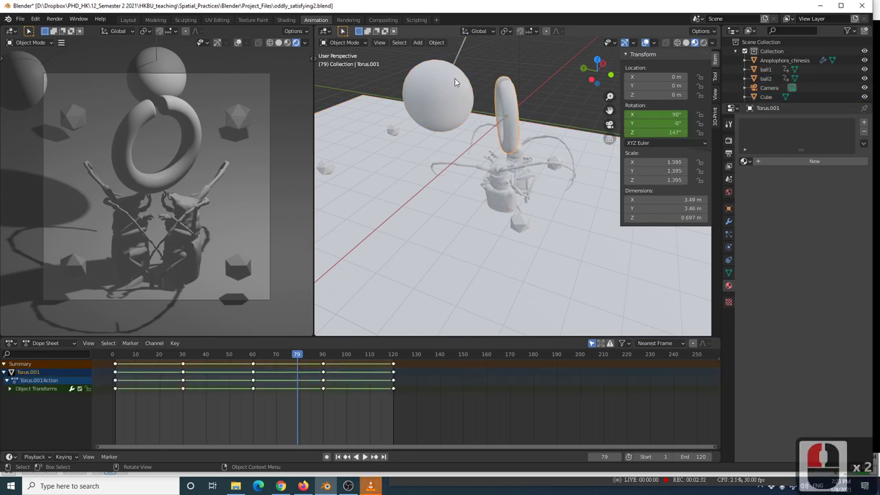
Check the background in the VLC reference video, then add a new material to the floor slab in Blender
{"action": "left_click", "coordinate": [413, 217]}
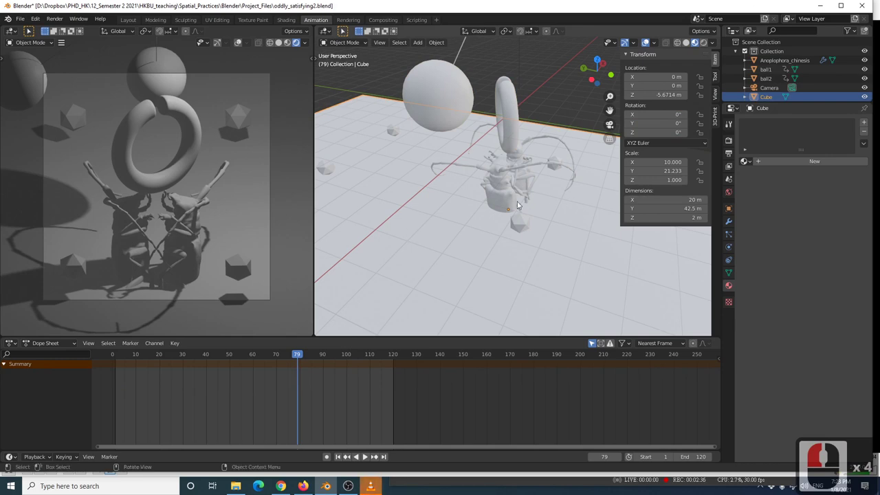
{"action": "key", "text": "alt+Tab"}
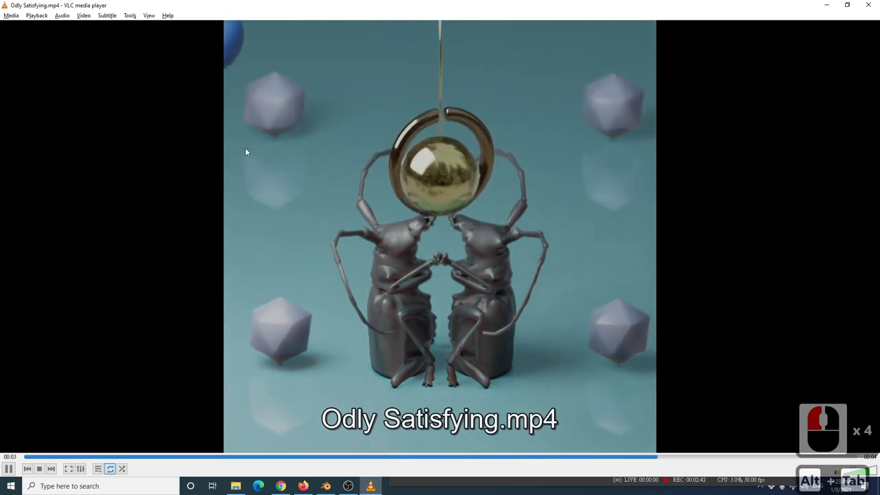
{"action": "key", "text": "alt+Tab"}
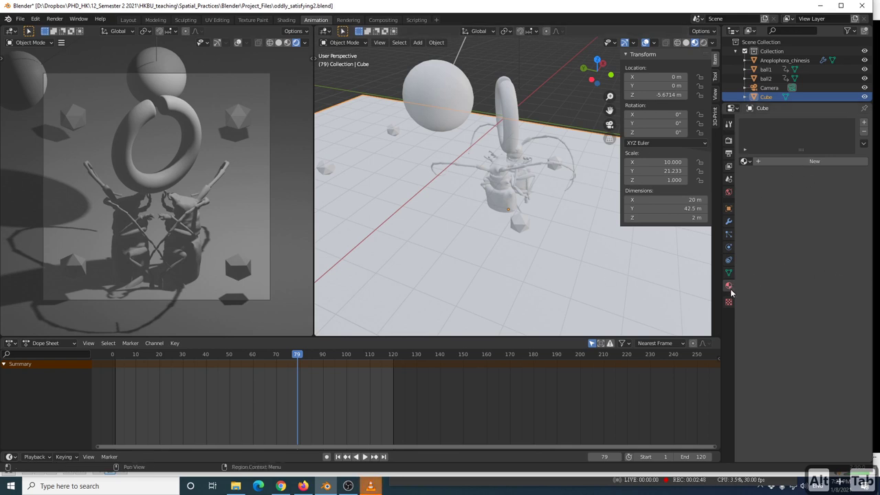
{"action": "left_click", "coordinate": [765, 161]}
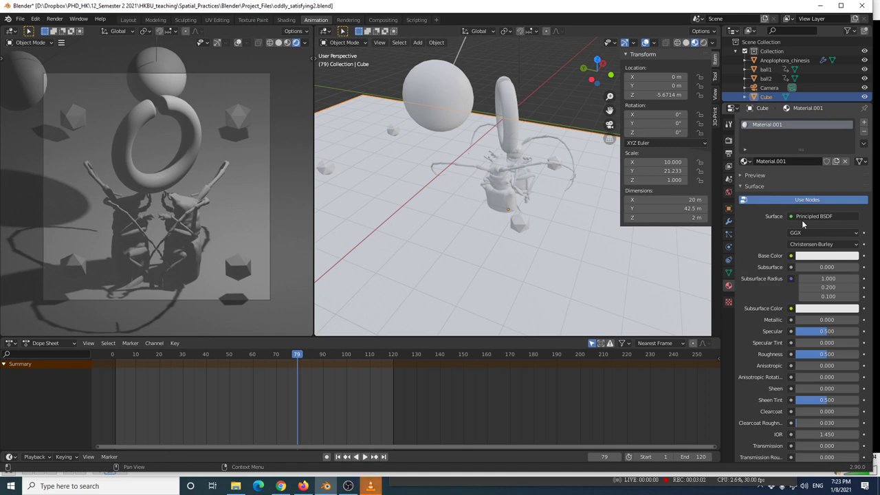
{"action": "scroll", "coordinate": [819, 327], "scroll_direction": "down", "scroll_amount": 3}
{"action": "scroll", "coordinate": [819, 327], "scroll_direction": "up", "scroll_amount": 3}
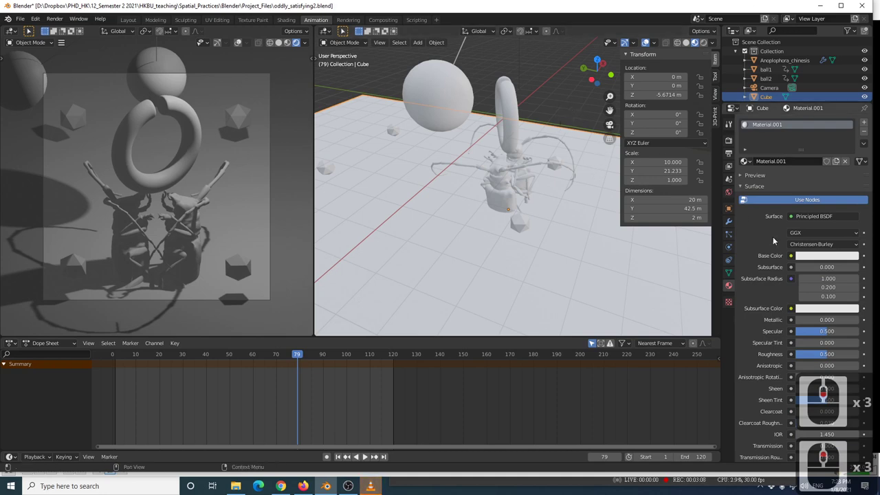
Set the base color of the floor slab's material to a saturated green
{"action": "left_click", "coordinate": [814, 259]}
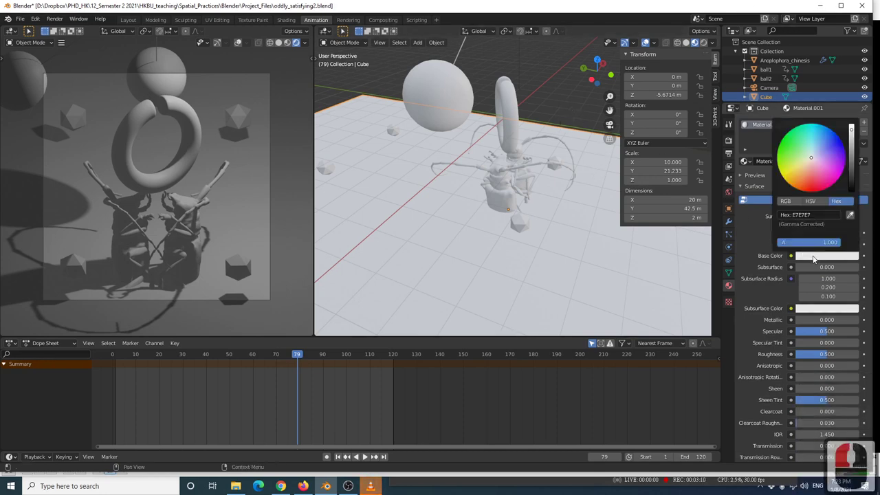
{"action": "left_click_drag", "start_coordinate": [802, 162], "coordinate": [813, 127]}
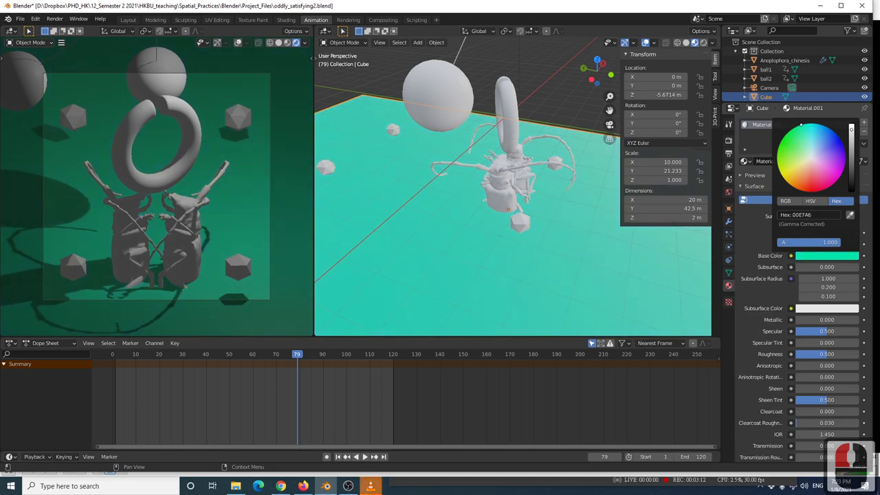
{"action": "middle_click_drag", "start_coordinate": [562, 112], "coordinate": [535, 147]}
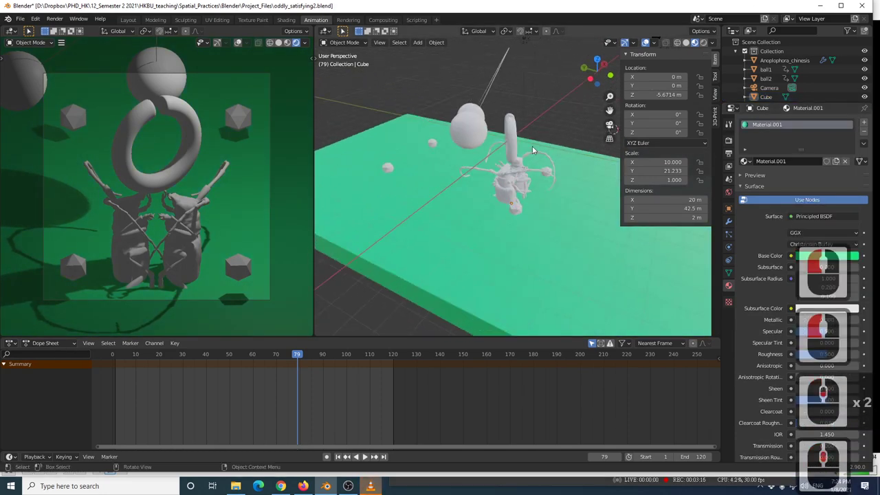
Compare the perspective viewport in Solid and Material Preview shading, and leave it in Rendered shading
{"action": "left_click", "coordinate": [686, 44]}
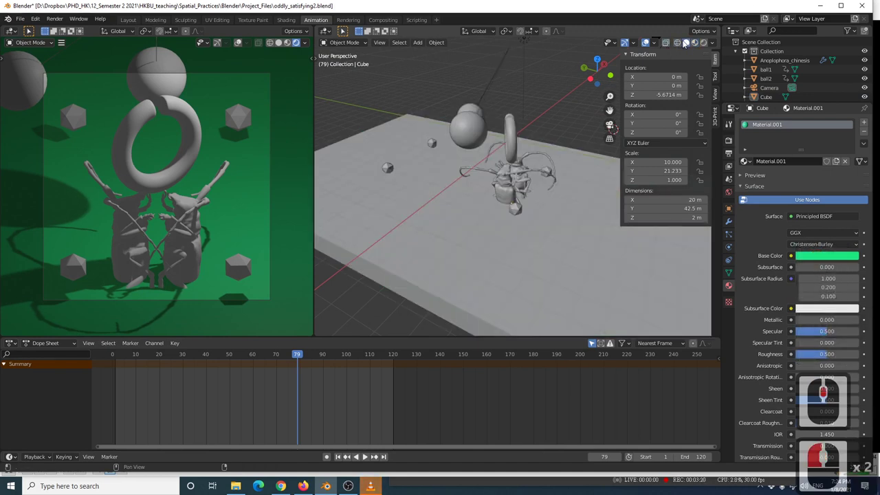
{"action": "left_click", "coordinate": [687, 43]}
{"action": "left_click", "coordinate": [693, 43]}
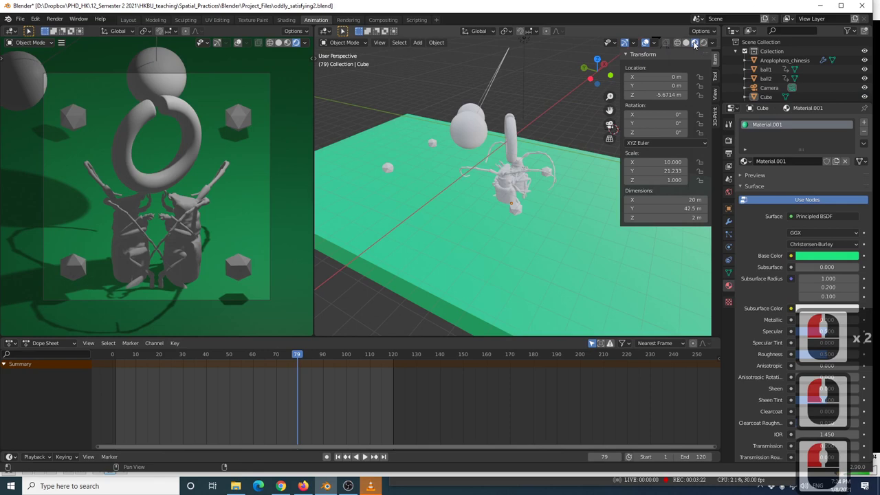
{"action": "left_click", "coordinate": [703, 43]}
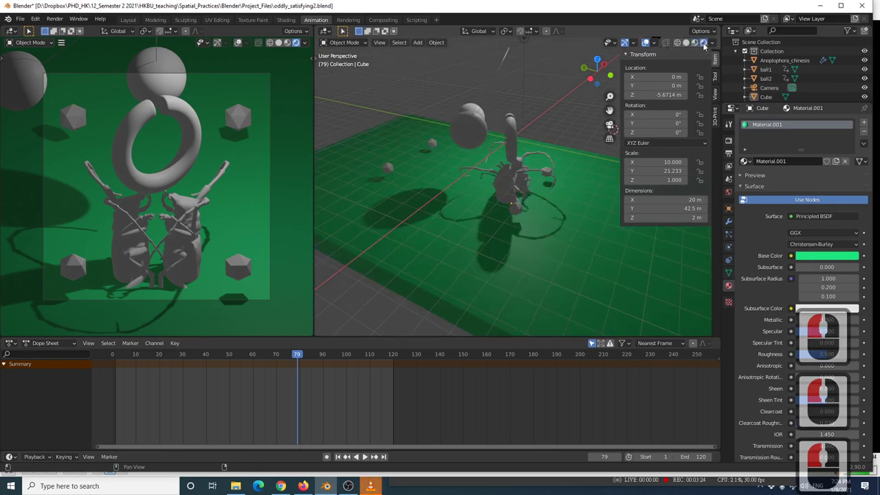
Inspect the floor and beetle from closer angles in Material Preview and Solid shading, leaving the perspective viewport in Rendered shading
{"action": "left_click", "coordinate": [694, 44]}
{"action": "left_click", "coordinate": [703, 44]}
{"action": "left_click", "coordinate": [695, 44]}
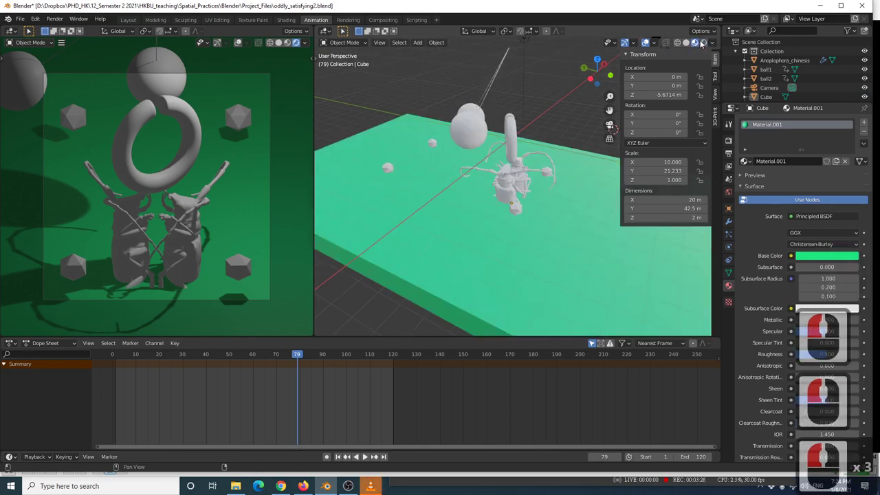
{"action": "left_click", "coordinate": [686, 44]}
{"action": "left_click_drag", "start_coordinate": [597, 67], "coordinate": [683, 71]}
{"action": "left_click", "coordinate": [695, 43]}
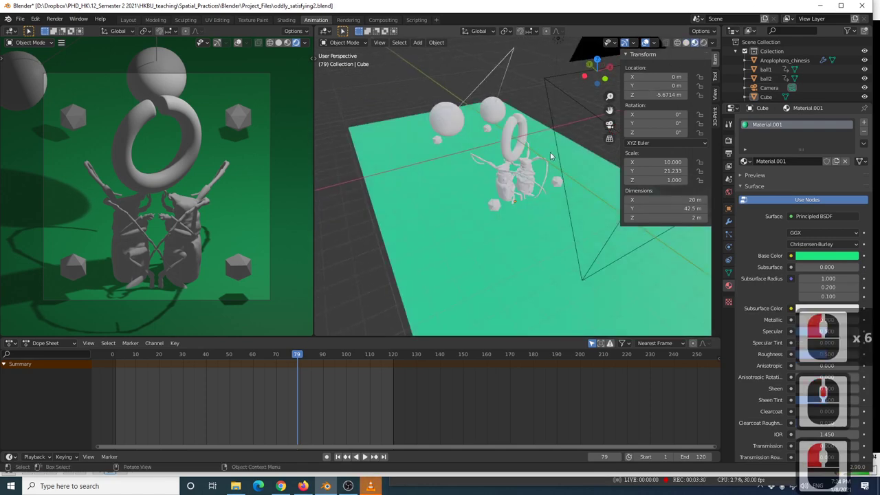
{"action": "scroll", "coordinate": [574, 182], "scroll_direction": "up", "scroll_amount": 5}
{"action": "middle_click_drag", "start_coordinate": [574, 183], "coordinate": [416, 167]}
{"action": "middle_click_drag", "start_coordinate": [424, 199], "coordinate": [460, 208]}
{"action": "left_click", "coordinate": [703, 43]}
{"action": "middle_click_drag", "start_coordinate": [434, 130], "coordinate": [447, 153]}
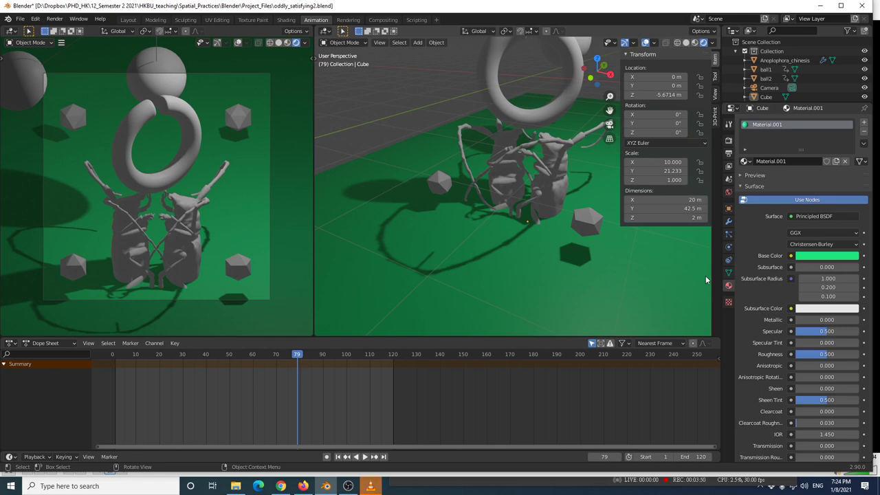
Switch to Chrome and open the Adobe Color start page at color.adobe.com in place of the gothic search
{"action": "key", "text": "alt+Tab"}
{"action": "key", "text": "alt+Tab"}
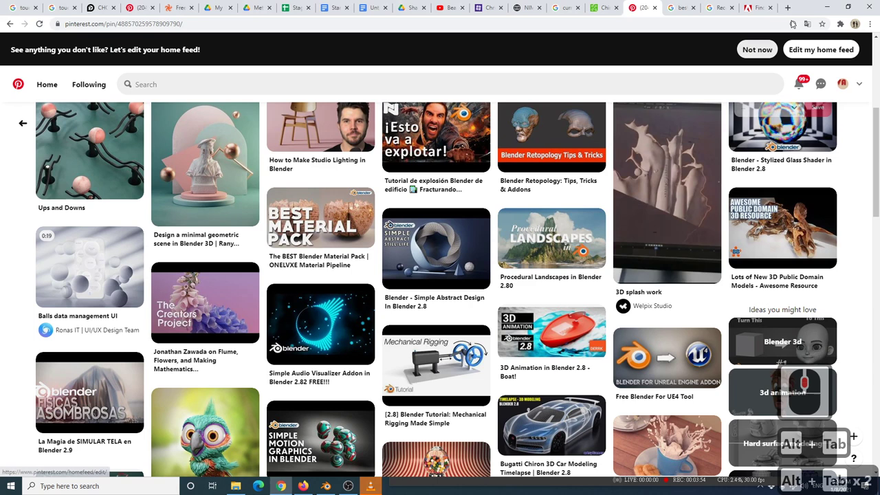
{"action": "left_click", "coordinate": [757, 7]}
{"action": "scroll", "coordinate": [79, 63], "scroll_direction": "down", "scroll_amount": 6}
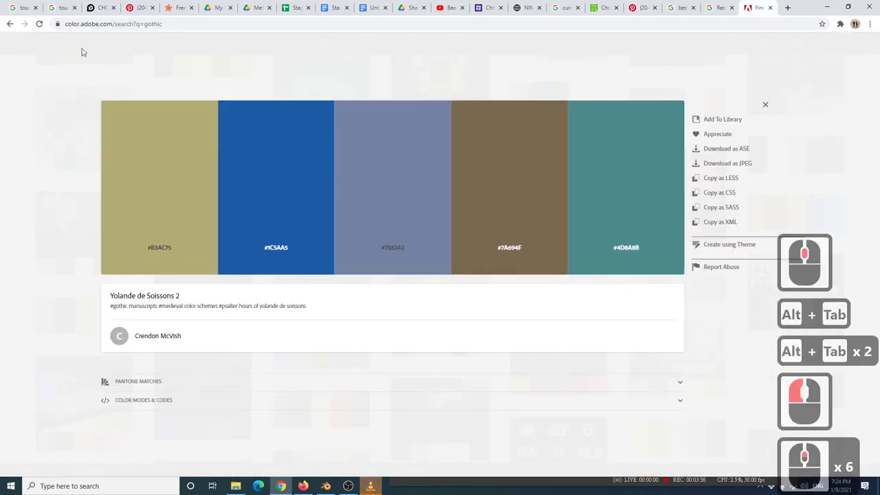
{"action": "left_click_drag", "start_coordinate": [135, 23], "coordinate": [183, 24]}
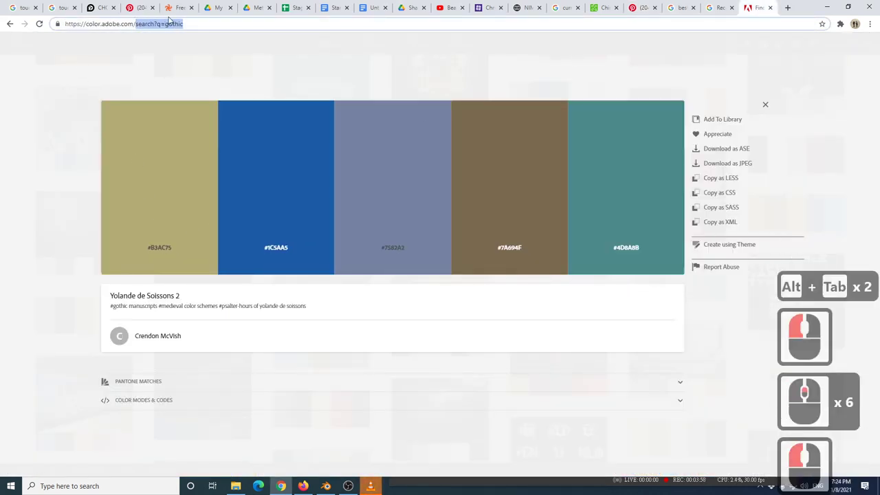
{"action": "key", "text": "BackSpace"}
{"action": "key", "text": "Return"}
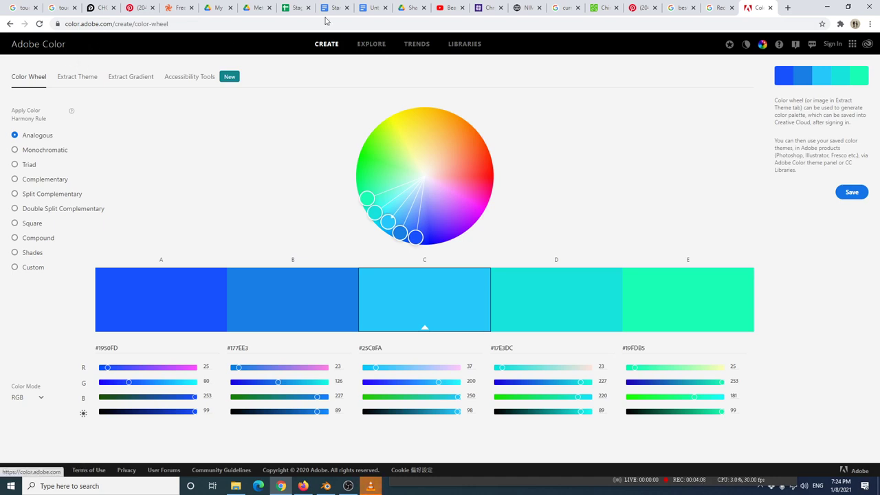
Open the Purples theme from Adobe Color's Explore gallery and copy its middle color's hex code, #A240FC
{"action": "left_click", "coordinate": [366, 44]}
{"action": "scroll", "coordinate": [228, 310], "scroll_direction": "down", "scroll_amount": 6}
{"action": "scroll", "coordinate": [240, 375], "scroll_direction": "down", "scroll_amount": 4}
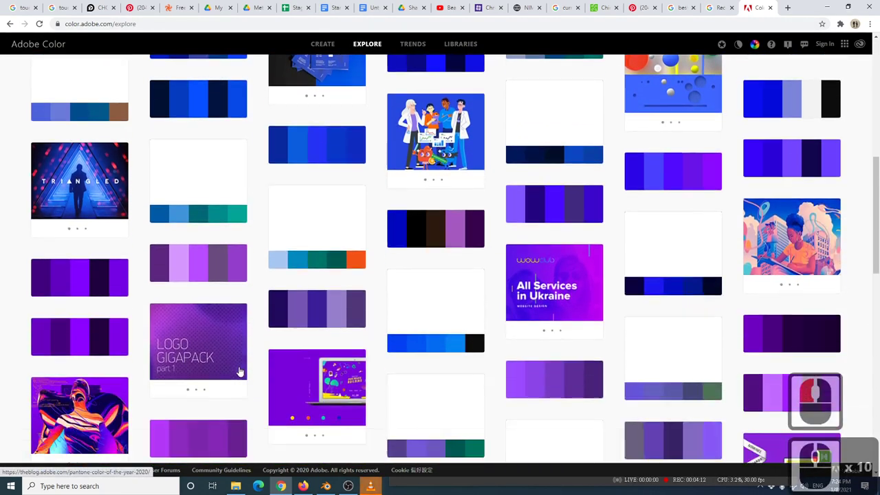
{"action": "scroll", "coordinate": [421, 335], "scroll_direction": "down", "scroll_amount": 3}
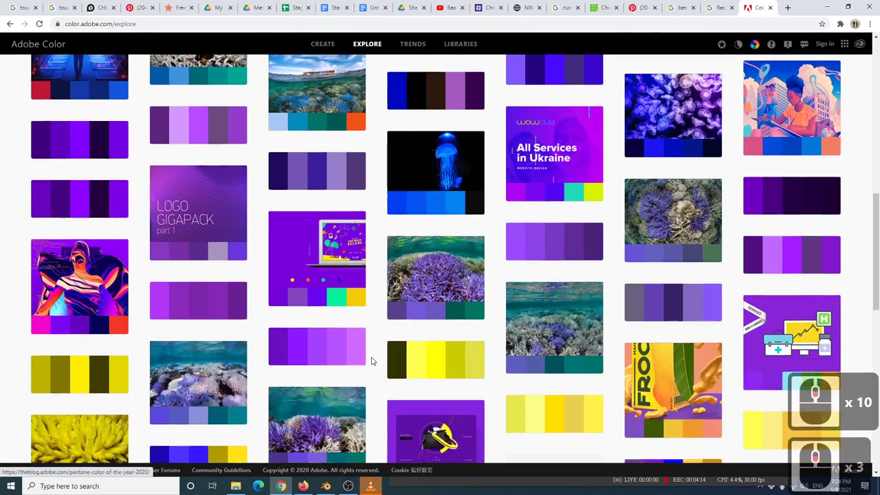
{"action": "left_click", "coordinate": [351, 345]}
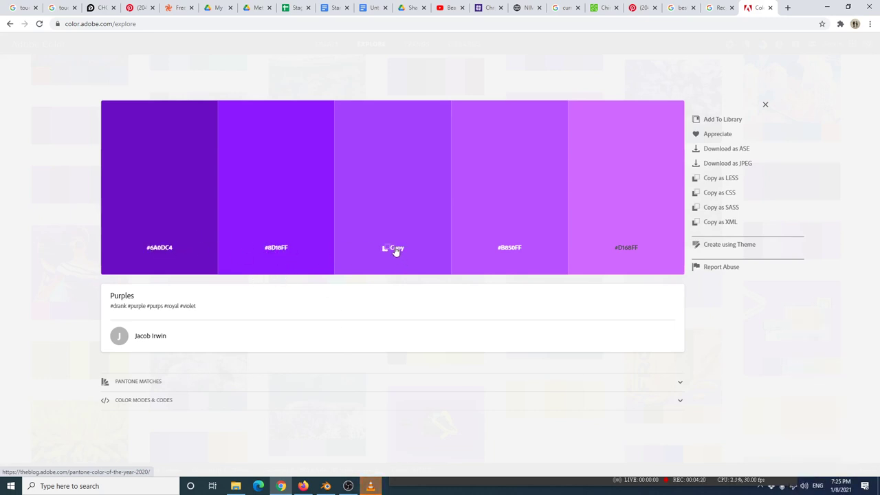
Switch back to Blender and set the floor slab material's base color to hex #A240FC
{"action": "key", "text": "alt+Tab"}
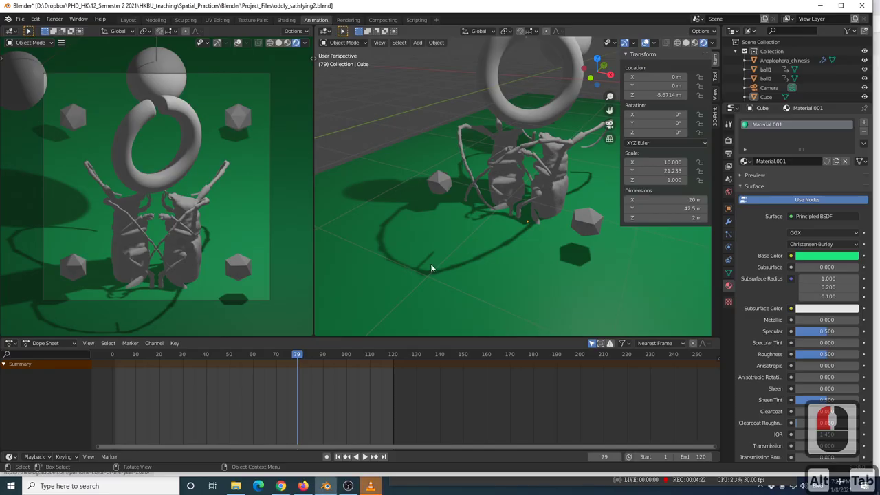
{"action": "left_click", "coordinate": [811, 257]}
{"action": "left_click", "coordinate": [811, 201]}
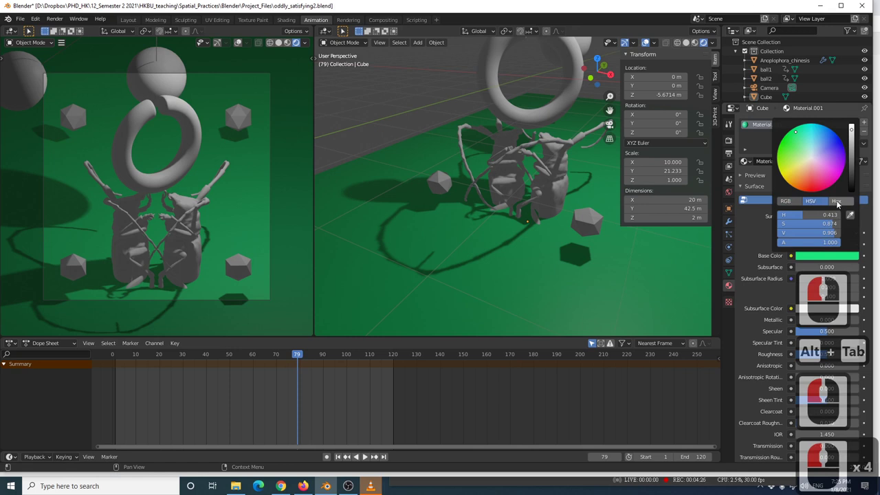
{"action": "left_click", "coordinate": [836, 200]}
{"action": "left_click", "coordinate": [817, 216]}
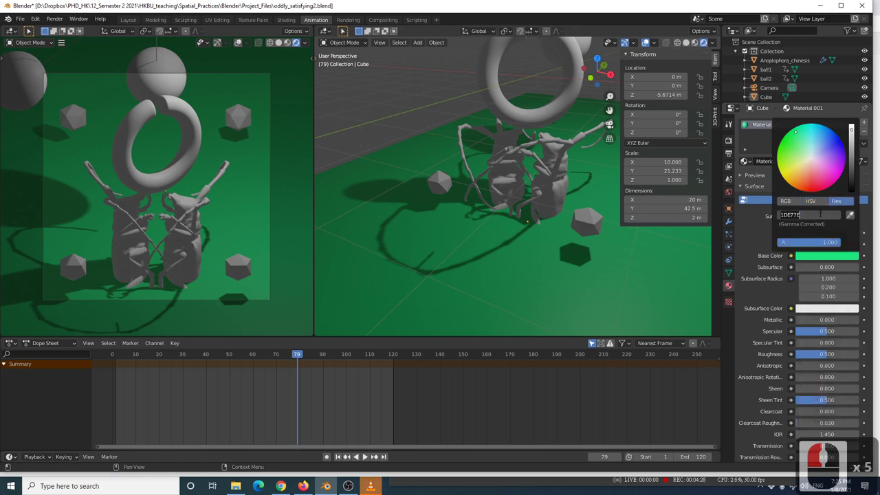
{"action": "key", "text": "BackSpace"}
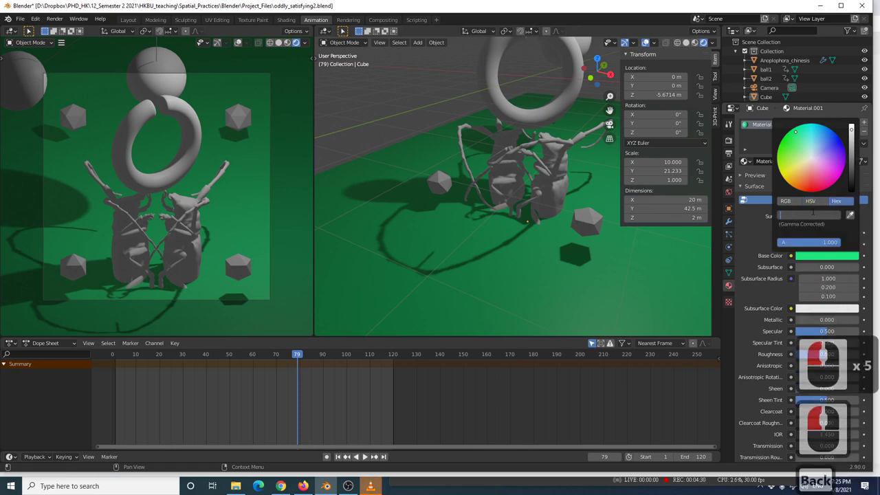
{"action": "type", "text": "#A240FC"}
{"action": "key", "text": "Return"}
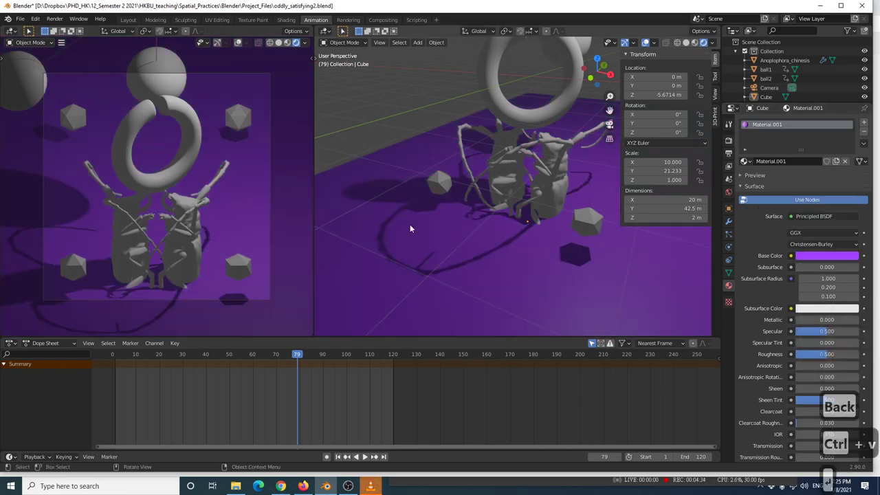
Return to Adobe Color in Chrome and look through the color themes in the Explore gallery
{"action": "key", "text": "alt+Tab"}
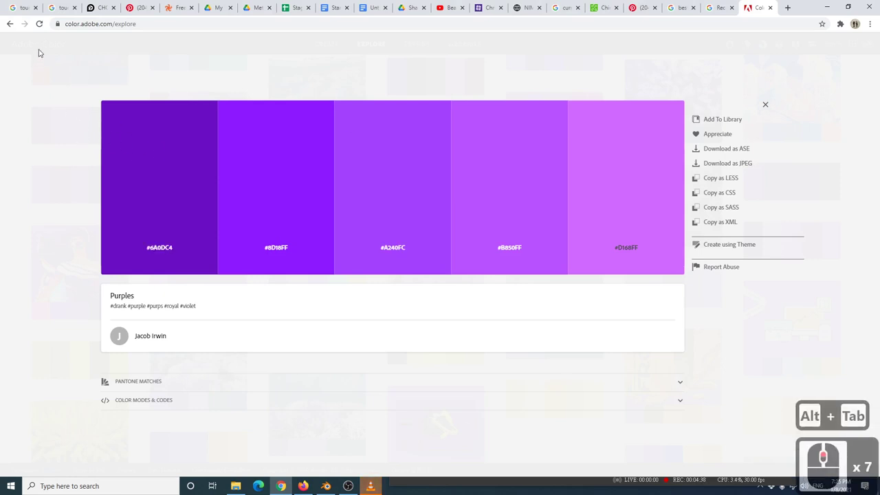
{"action": "left_click", "coordinate": [12, 27]}
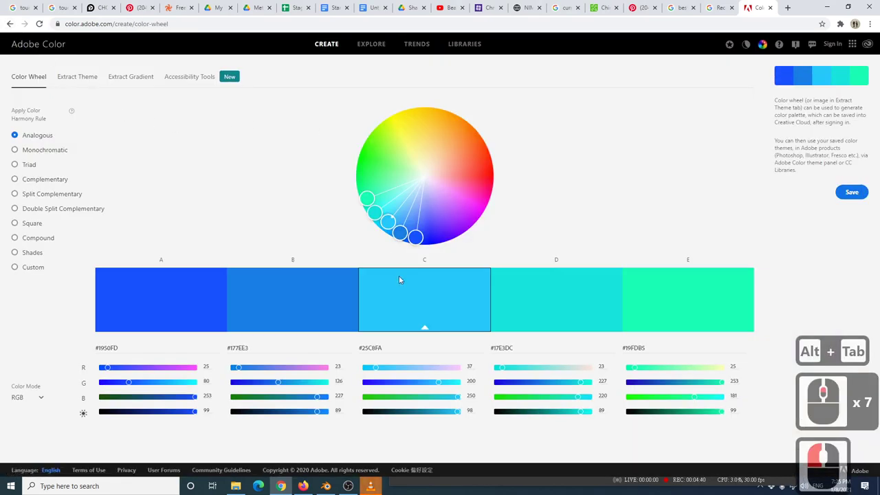
{"action": "left_click", "coordinate": [369, 44]}
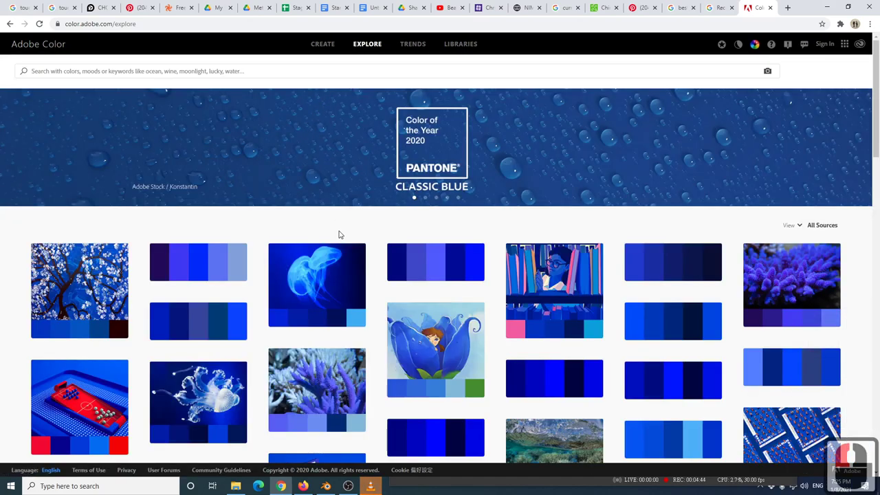
{"action": "scroll", "coordinate": [338, 235], "scroll_direction": "down", "scroll_amount": 11}
{"action": "scroll", "coordinate": [338, 241], "scroll_direction": "up", "scroll_amount": 10}
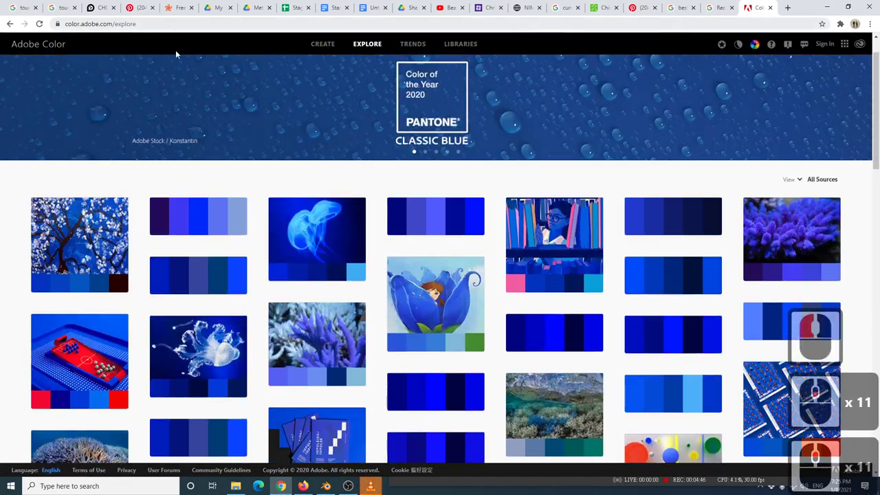
{"action": "scroll", "coordinate": [176, 55], "scroll_direction": "up", "scroll_amount": 11}
Search the Adobe Color themes for "insect" and look through the resulting palettes
{"action": "left_click", "coordinate": [179, 69]}
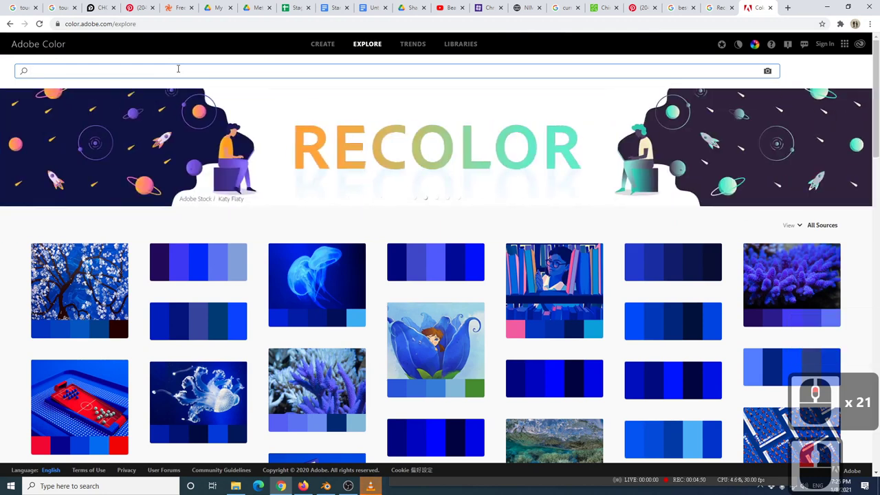
{"action": "type", "text": "insect"}
{"action": "key", "text": "Return"}
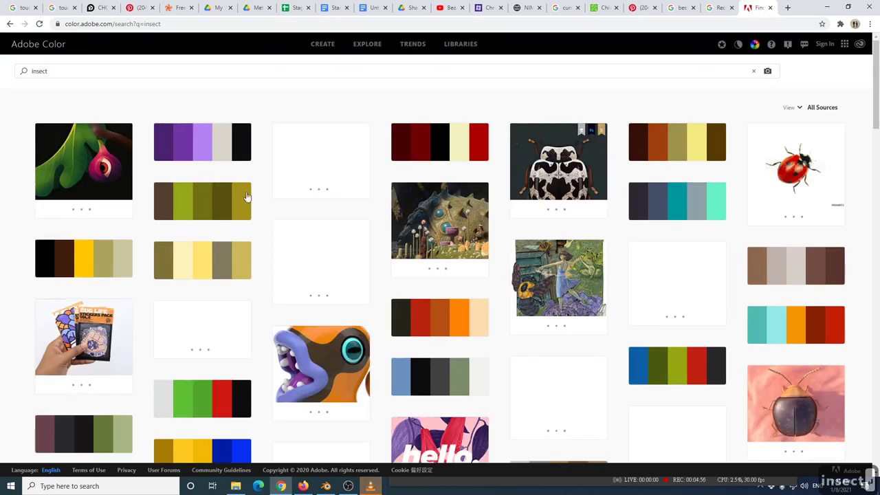
{"action": "scroll", "coordinate": [396, 274], "scroll_direction": "down", "scroll_amount": 7}
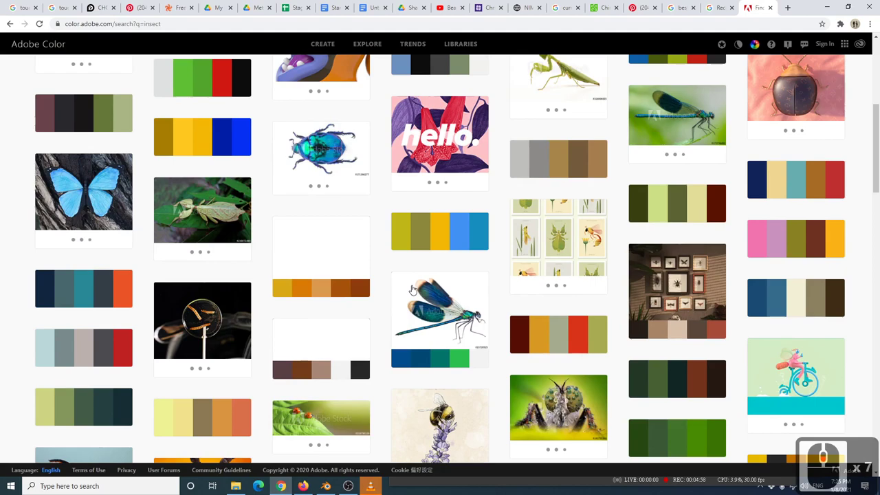
{"action": "scroll", "coordinate": [379, 350], "scroll_direction": "down", "scroll_amount": 2}
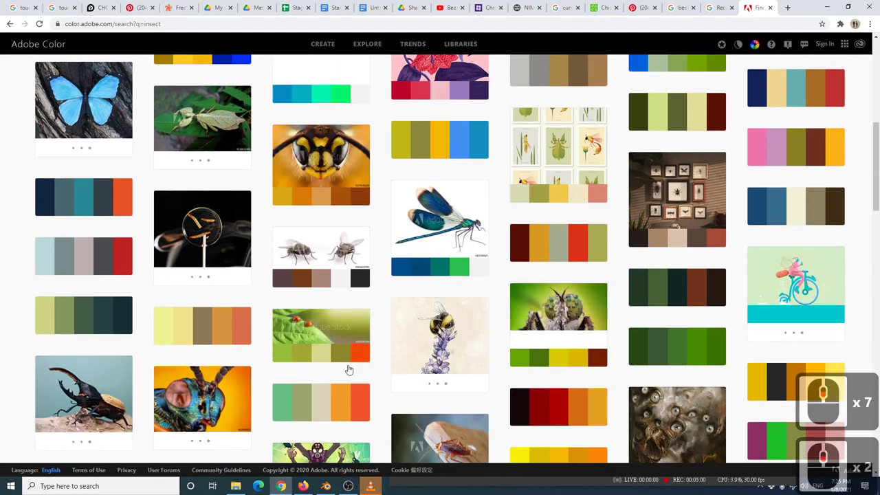
{"action": "scroll", "coordinate": [312, 378], "scroll_direction": "down", "scroll_amount": 5}
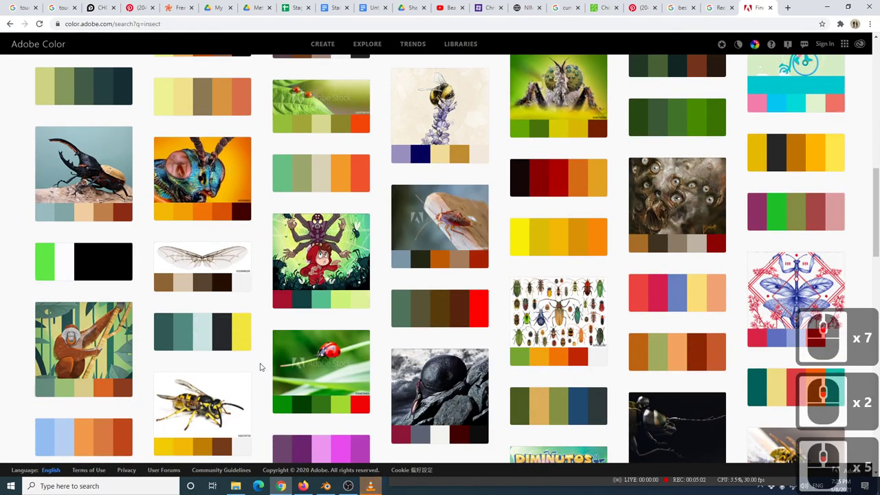
{"action": "scroll", "coordinate": [246, 362], "scroll_direction": "up", "scroll_amount": 20}
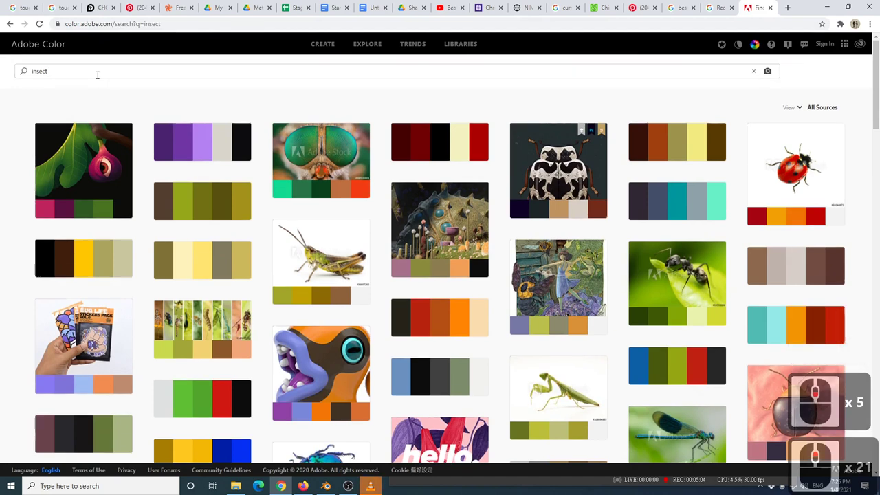
Search the Adobe Color themes for "calm" and open the "calm and No time" theme with blue, teal and coral swatches
{"action": "double_click", "coordinate": [97, 74]}
{"action": "type", "text": "calm"}
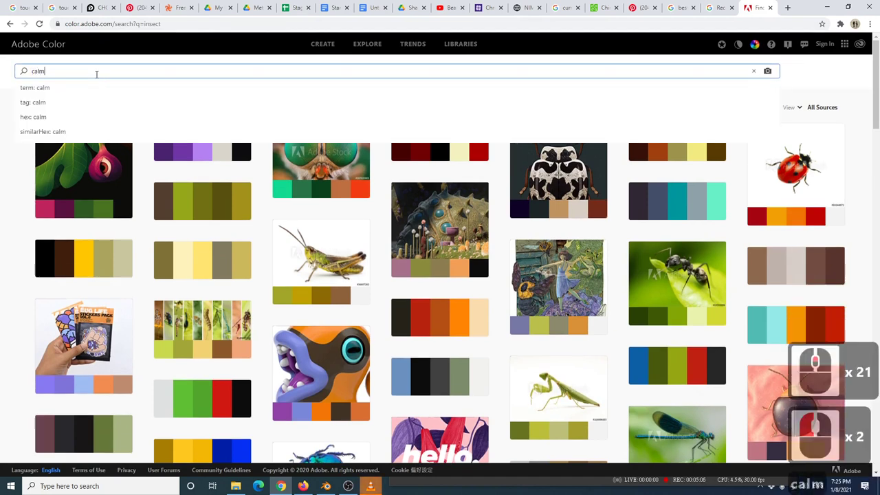
{"action": "key", "text": "Return"}
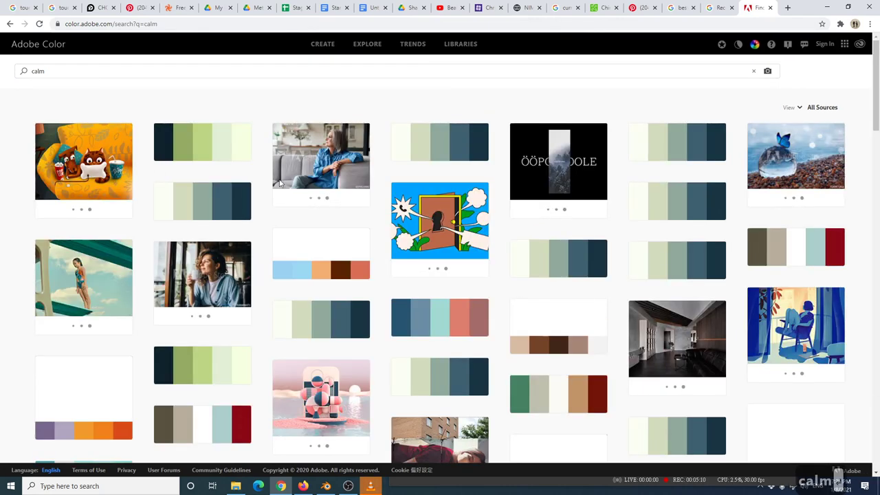
{"action": "scroll", "coordinate": [415, 194], "scroll_direction": "down", "scroll_amount": 3}
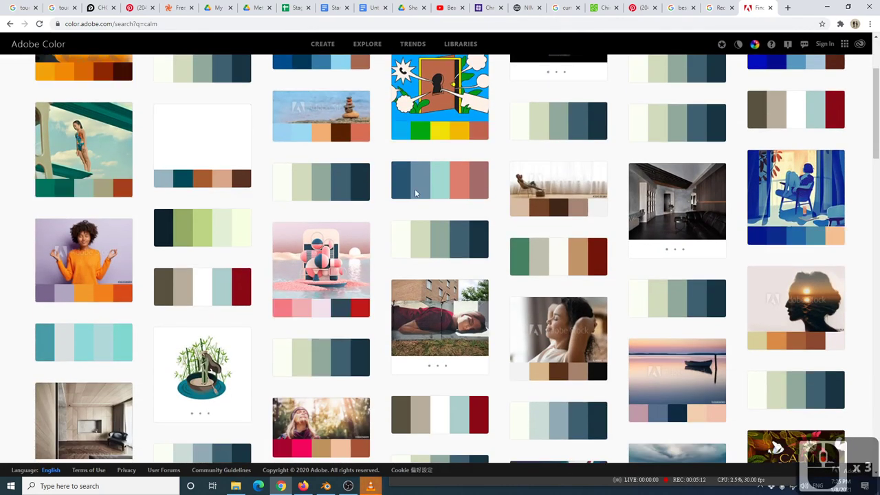
{"action": "mouse_move", "coordinate": [415, 195]}
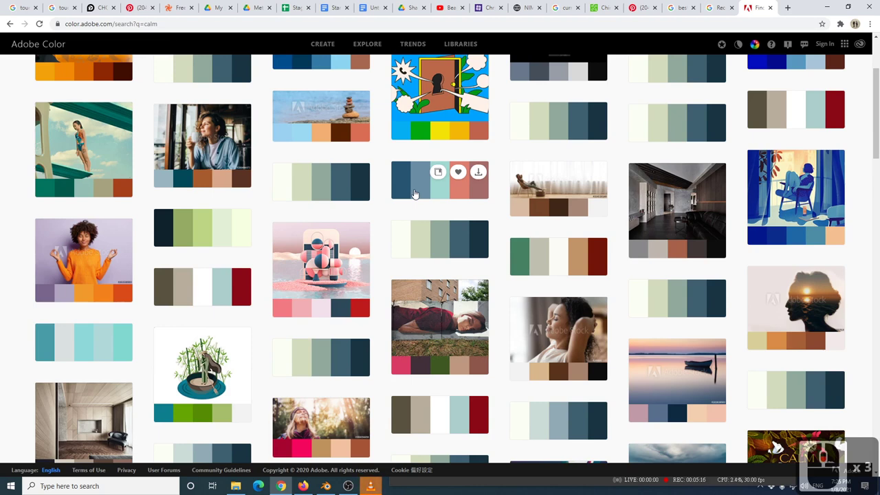
{"action": "left_click", "coordinate": [414, 195]}
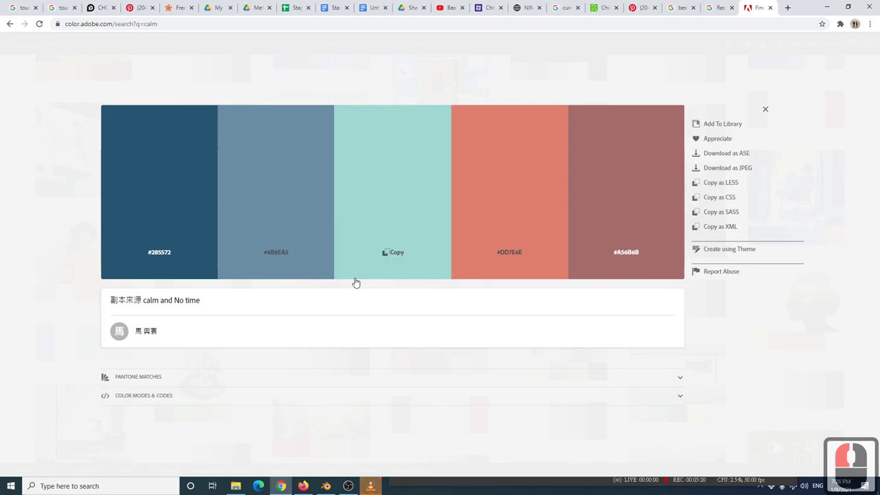
Copy the teal swatch from the "calm and No time" theme and set the floor material's base color to #A1D8D0 in Blender
{"action": "key", "text": "alt+Tab"}
{"action": "key", "text": "alt+Tab"}
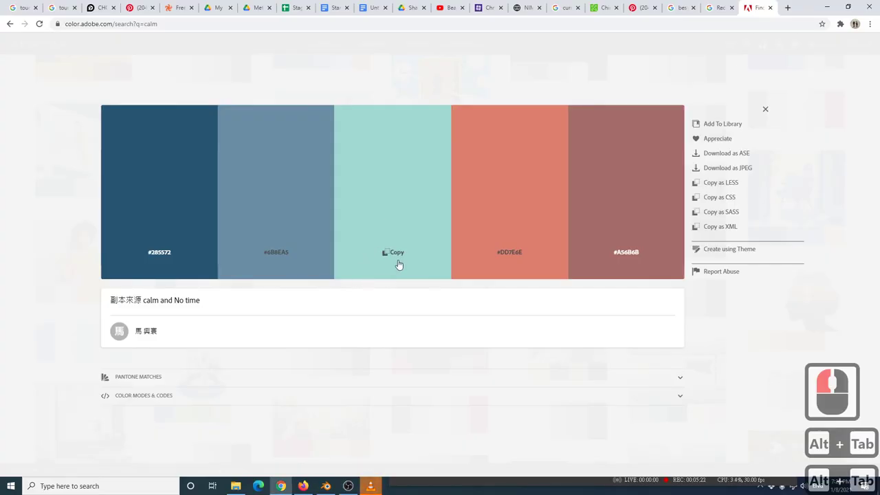
{"action": "left_click", "coordinate": [395, 253]}
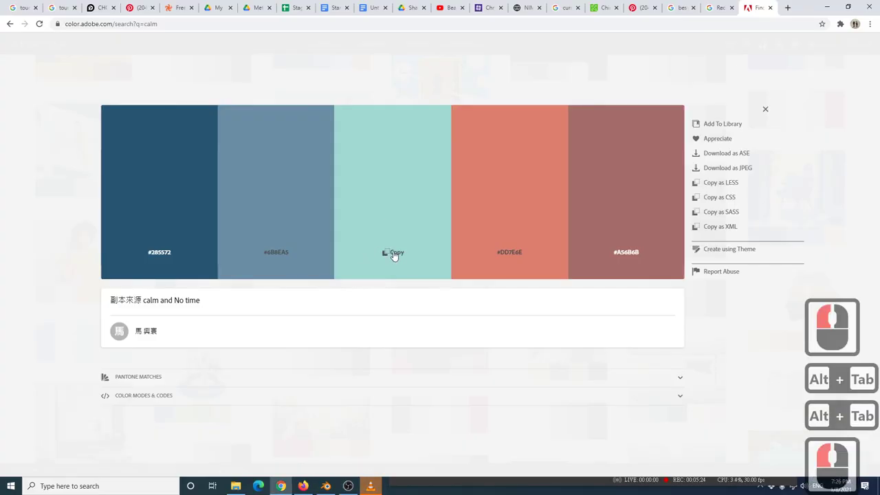
{"action": "key", "text": "alt+Tab"}
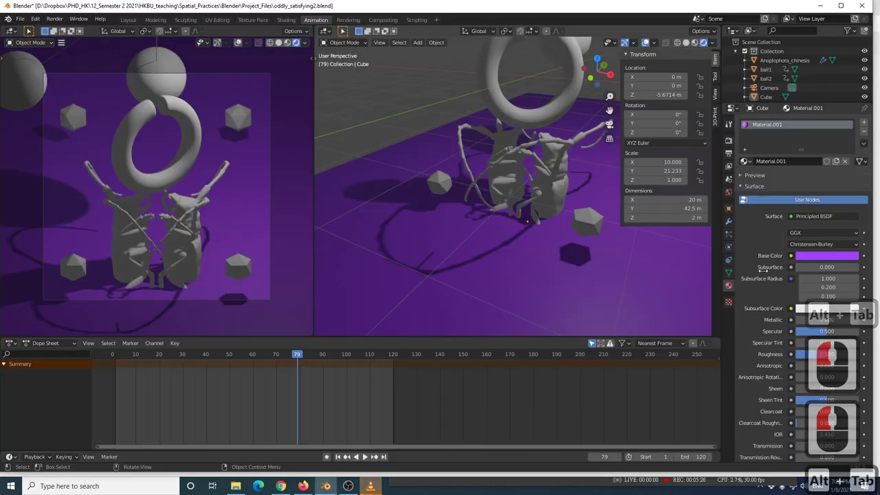
{"action": "left_click", "coordinate": [807, 257]}
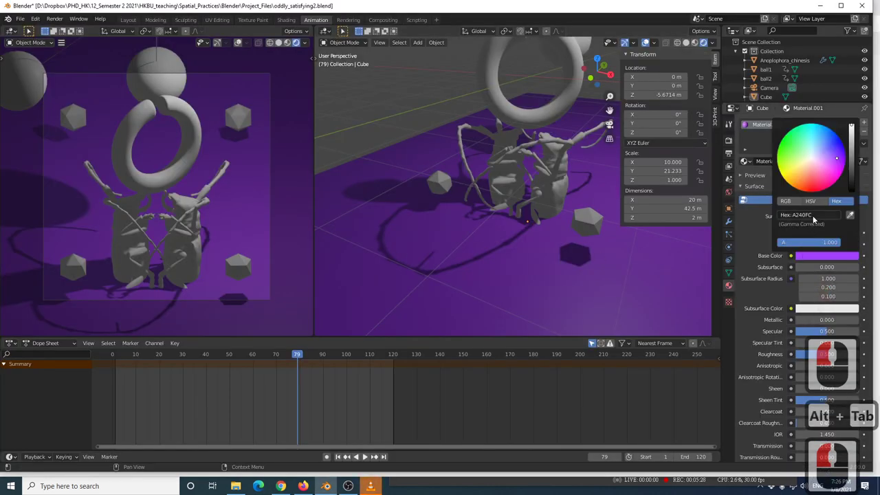
{"action": "left_click", "coordinate": [815, 216]}
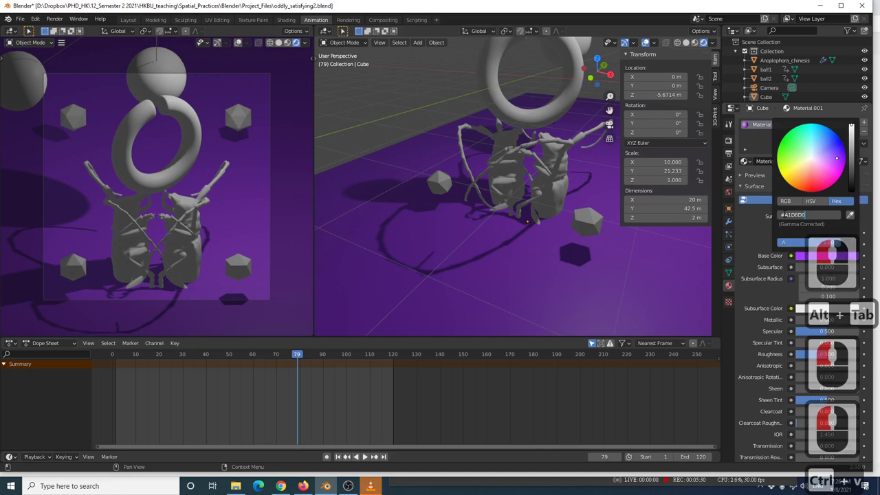
{"action": "type", "text": "A1D8D0"}
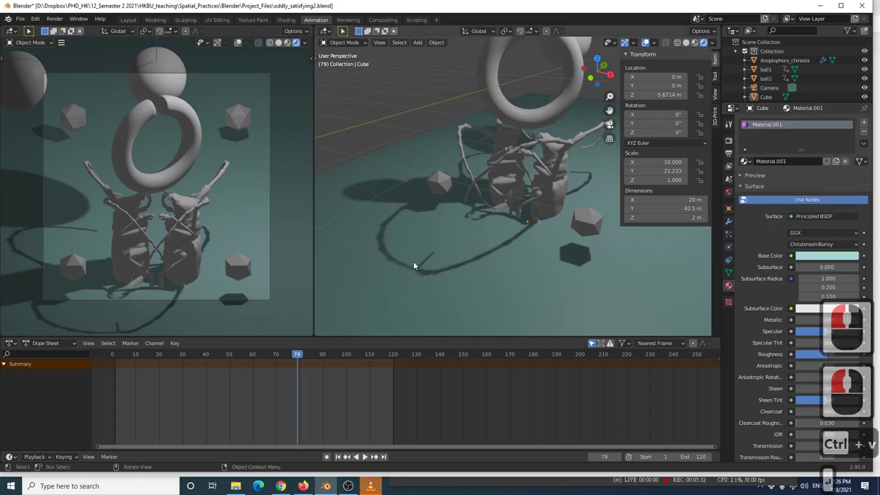
Set the floor material's base color to white with hex FFFFFF
{"action": "left_click", "coordinate": [814, 256]}
{"action": "left_click", "coordinate": [821, 216]}
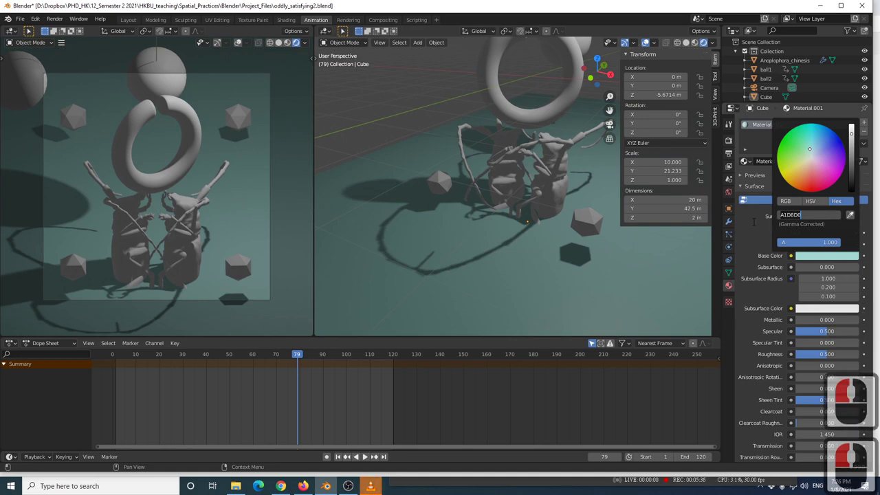
{"action": "type", "text": "ffffff"}
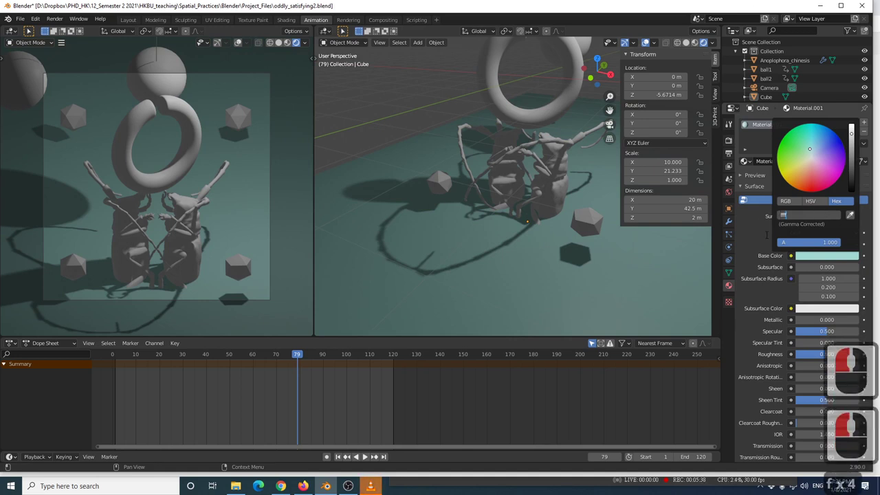
{"action": "key", "text": "Return"}
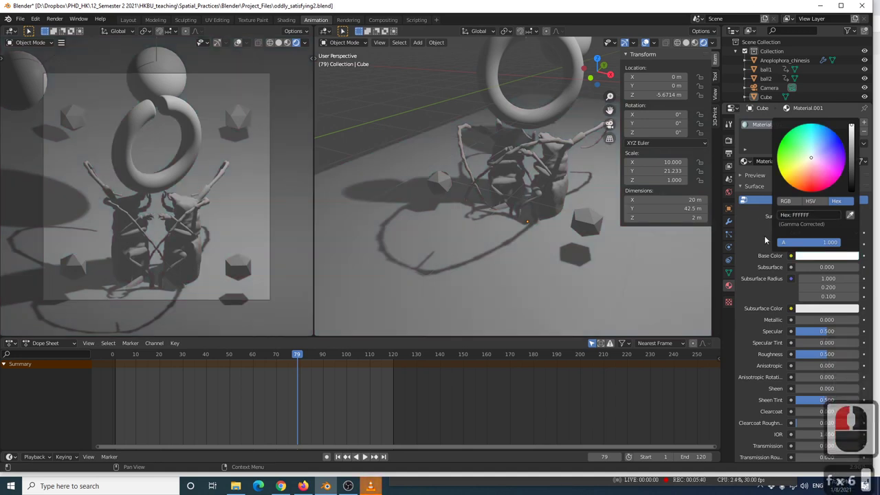
Set the floor material's subsurface color to the copied teal, hex #A1D8D0
{"action": "left_click", "coordinate": [808, 310]}
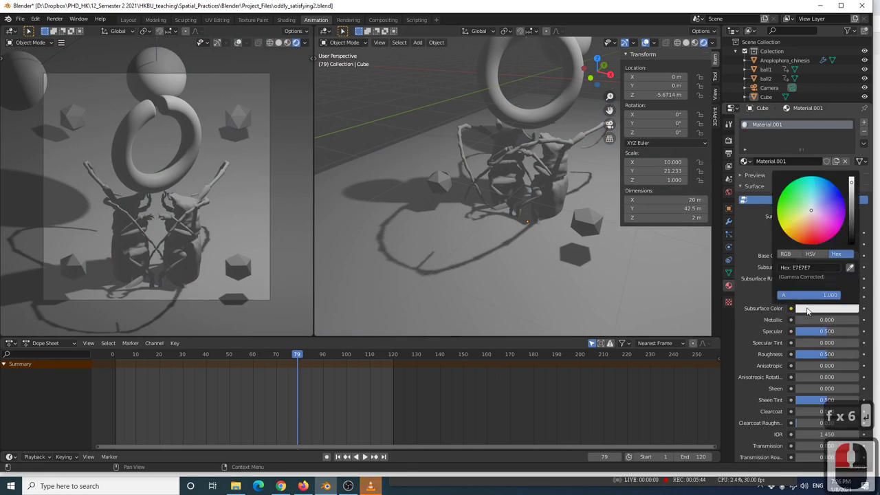
{"action": "left_click", "coordinate": [801, 267]}
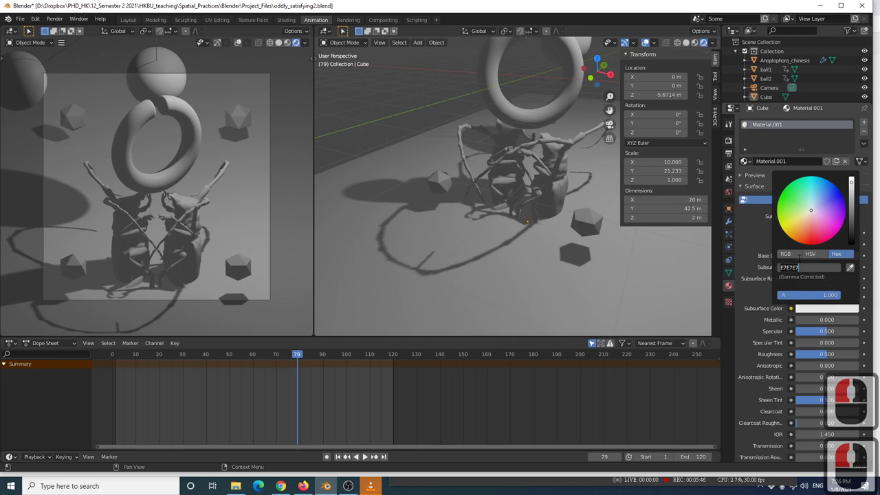
{"action": "key", "text": "ctrl+v"}
{"action": "key", "text": "Return"}
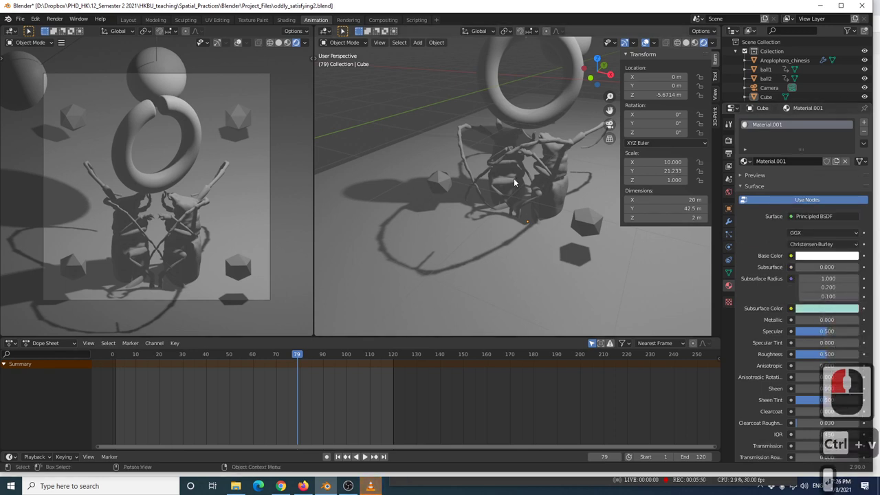
Show the 3D view in Rendered shading and raise the floor material's Subsurface amount to 0.935
{"action": "key", "text": "z"}
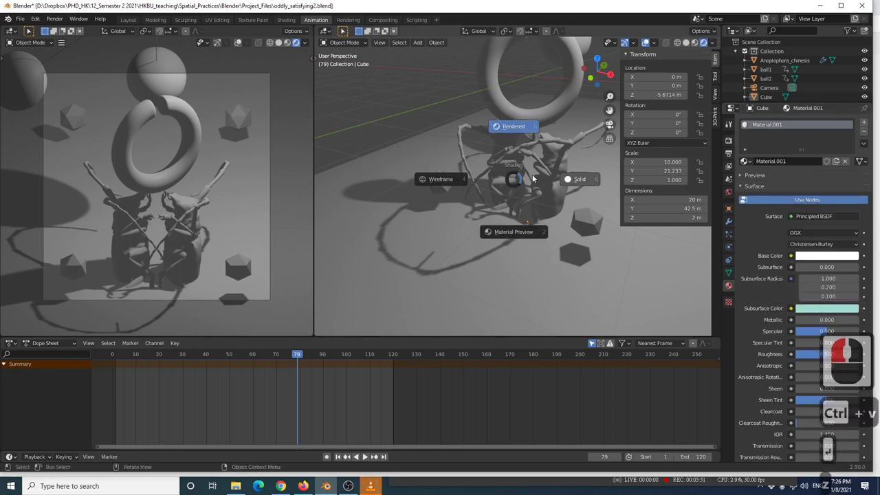
{"action": "left_click", "coordinate": [518, 129]}
{"action": "middle_click_drag", "start_coordinate": [528, 223], "coordinate": [605, 219]}
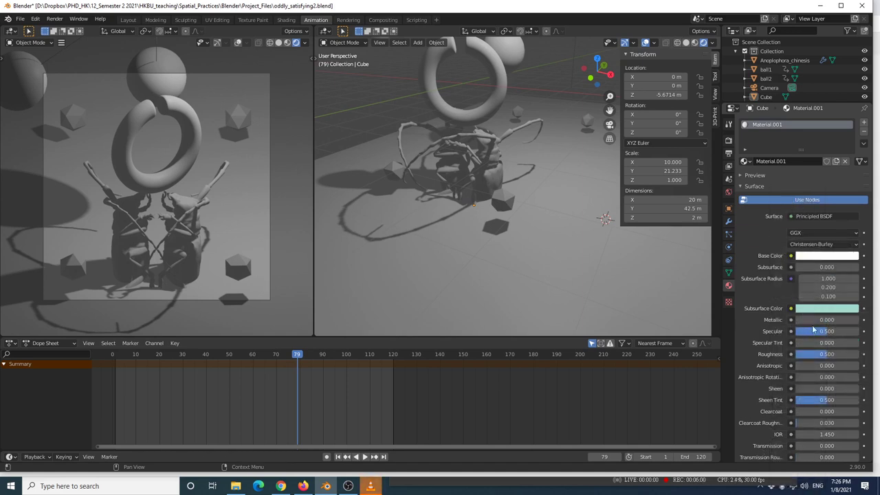
{"action": "mouse_move", "coordinate": [824, 269]}
{"action": "left_mouse_down"}
{"action": "mouse_move", "coordinate": [856, 269]}
{"action": "mouse_move", "coordinate": [839, 268]}
{"action": "left_mouse_up"}
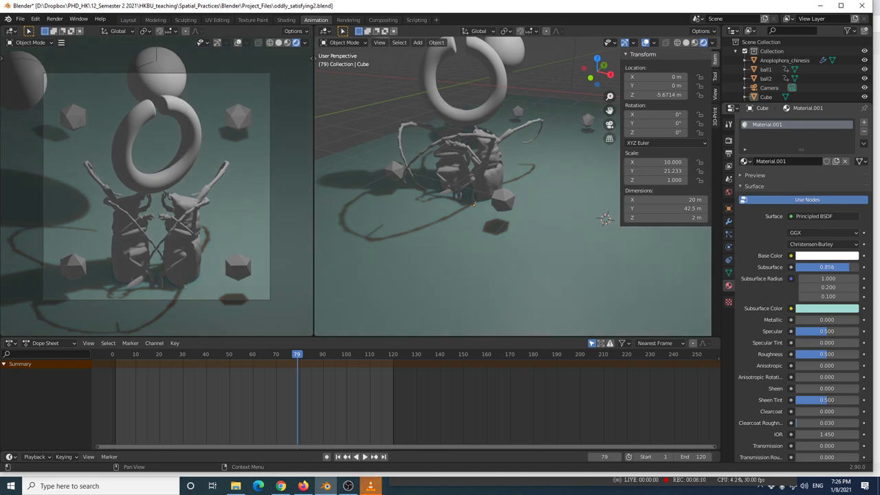
{"action": "left_click_drag", "start_coordinate": [840, 269], "coordinate": [840, 269]}
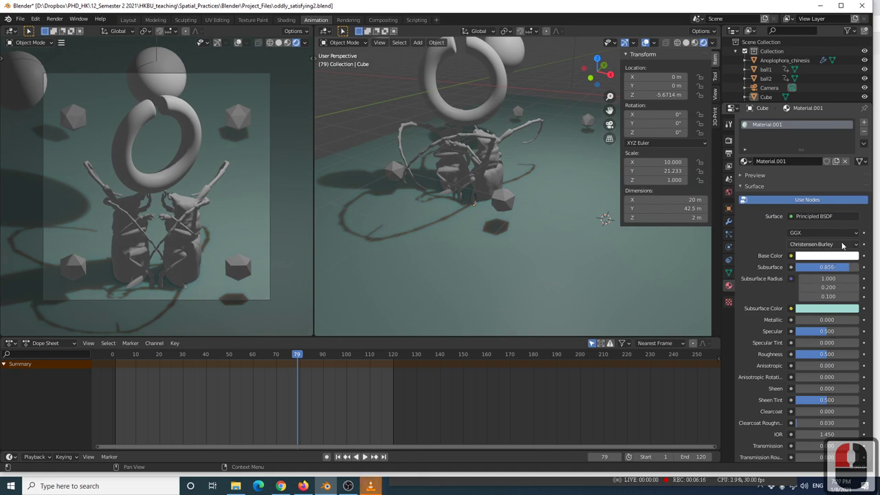
{"action": "mouse_move", "coordinate": [827, 268]}
{"action": "left_mouse_down"}
{"action": "mouse_move", "coordinate": [815, 269]}
{"action": "mouse_move", "coordinate": [837, 268]}
{"action": "left_mouse_up"}
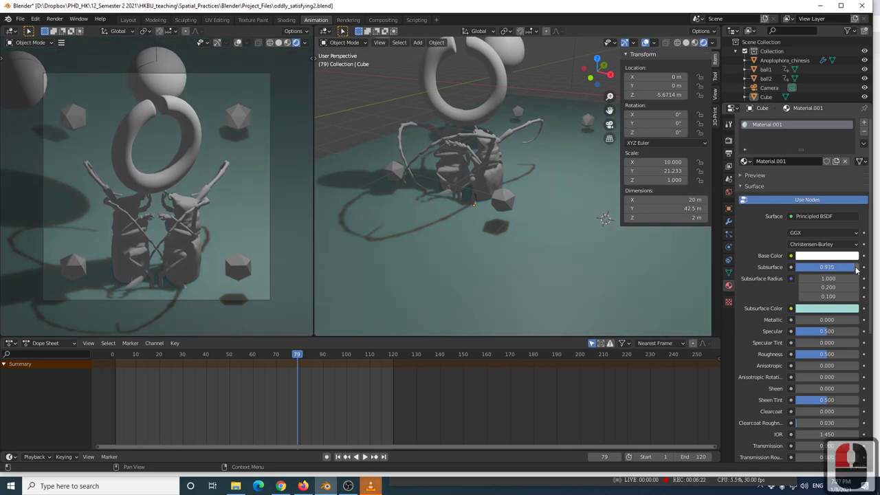
Check the Odly Satisfying.mp4 reference in VLC, return to Blender, and enable Screen Space Refraction for the floor material and Screen Space Reflections for Eevee
{"action": "key", "text": "alt+Tab"}
{"action": "key", "text": "alt+Tab"}
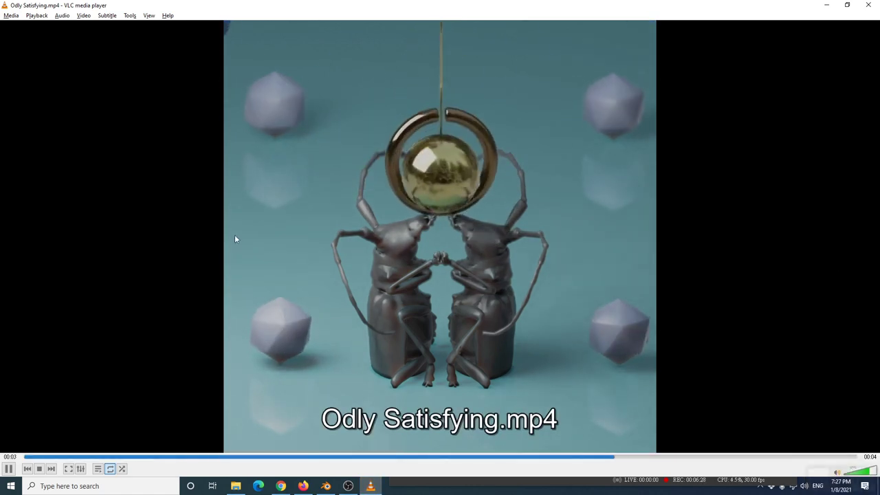
{"action": "key", "text": "alt+Tab"}
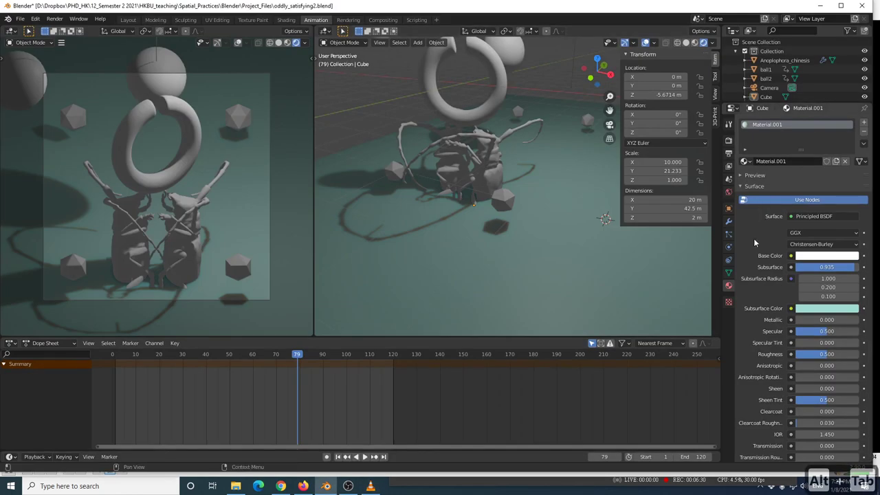
{"action": "scroll", "coordinate": [760, 270], "scroll_direction": "down", "scroll_amount": 15}
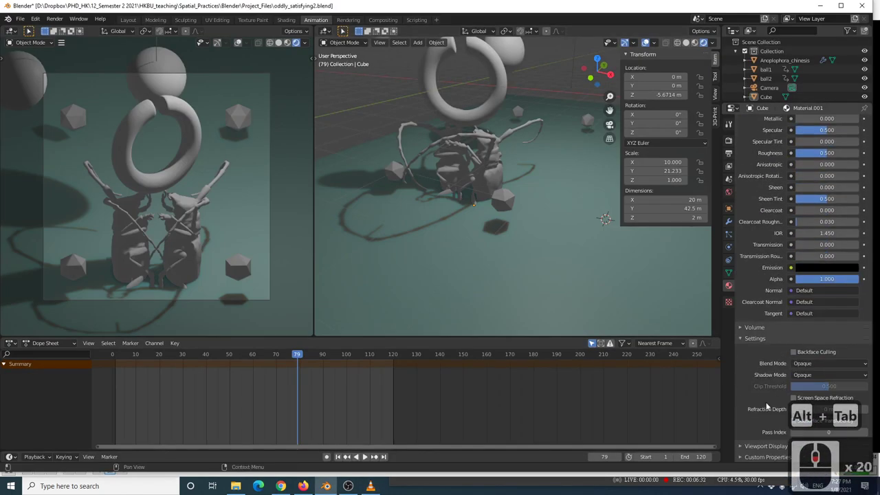
{"action": "left_click", "coordinate": [795, 399]}
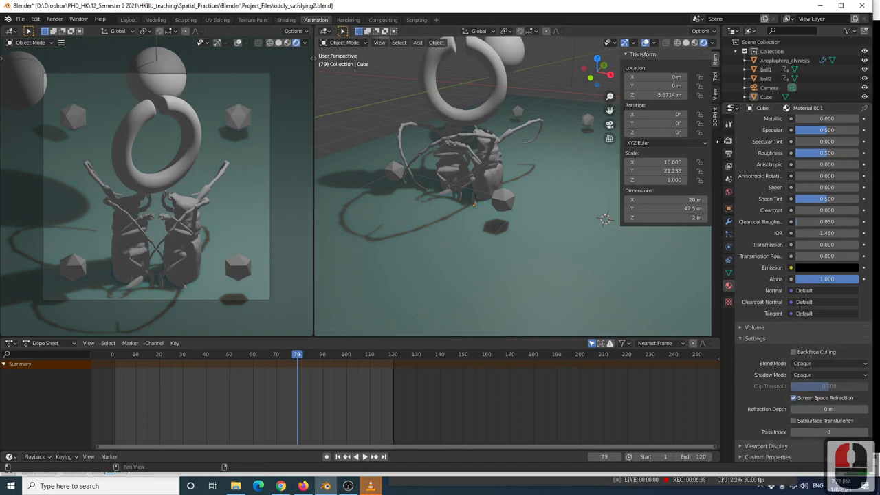
{"action": "left_click", "coordinate": [729, 142]}
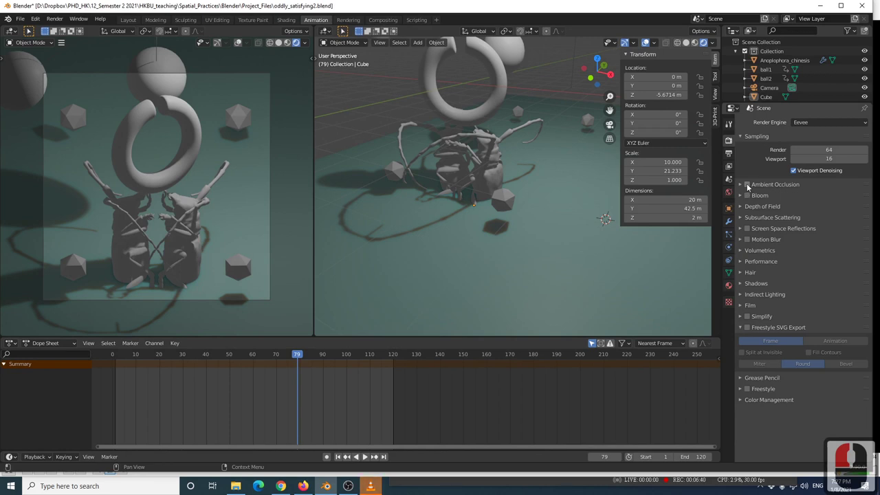
{"action": "left_click", "coordinate": [747, 228]}
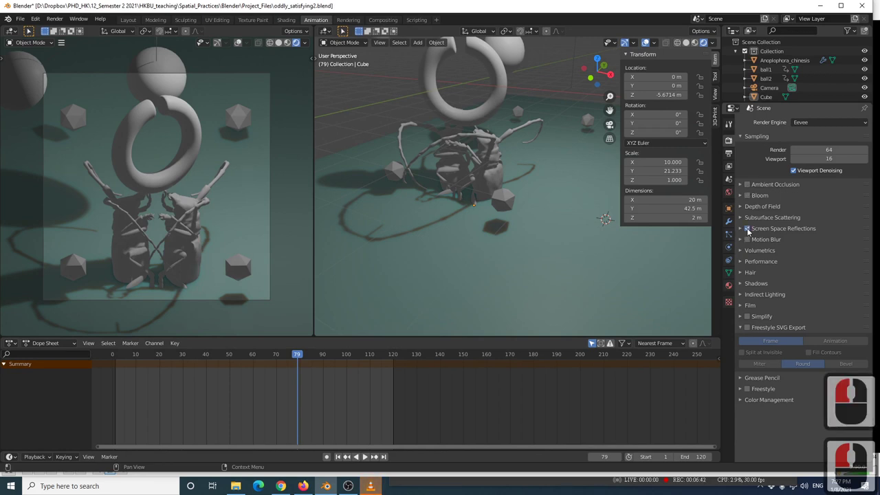
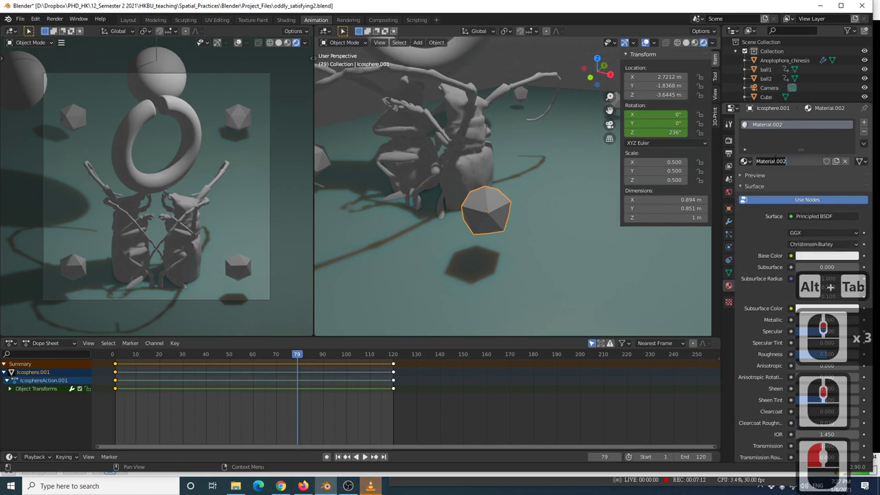
Name the foreground icosphere's material "sphere" and set its subsurface color to hex 285572
{"action": "type", "text": "sphere"}
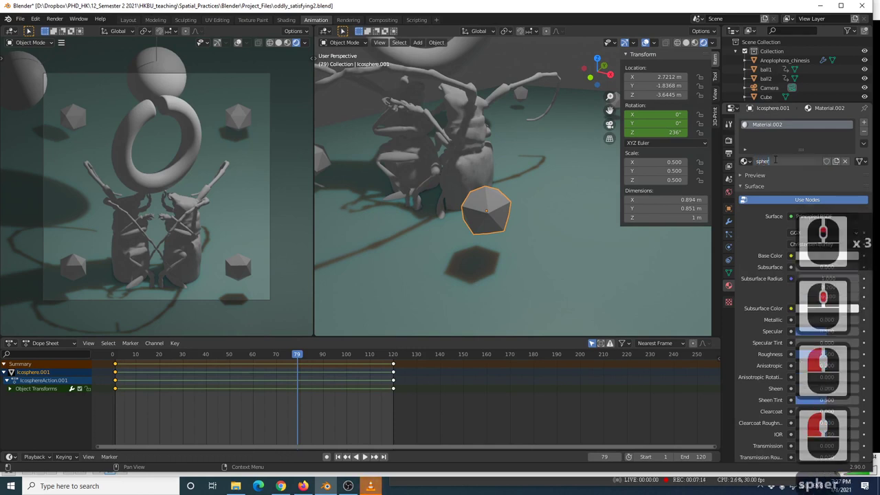
{"action": "left_click", "coordinate": [751, 231]}
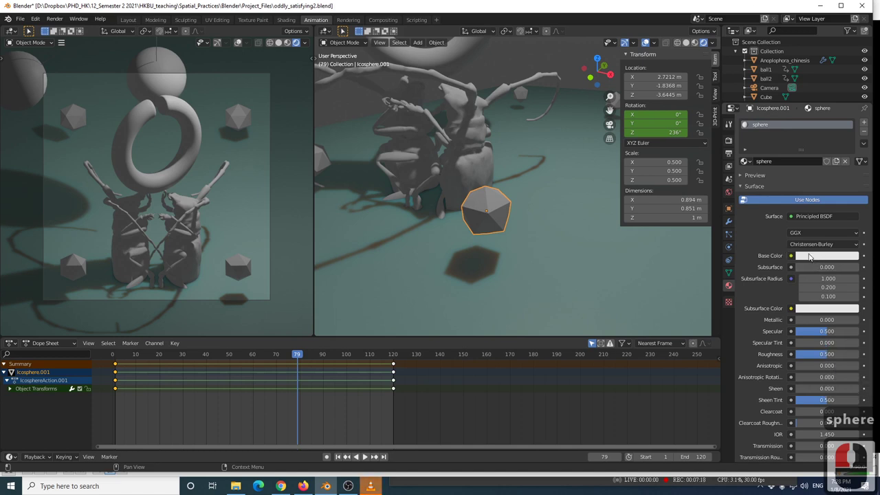
{"action": "left_click", "coordinate": [817, 308]}
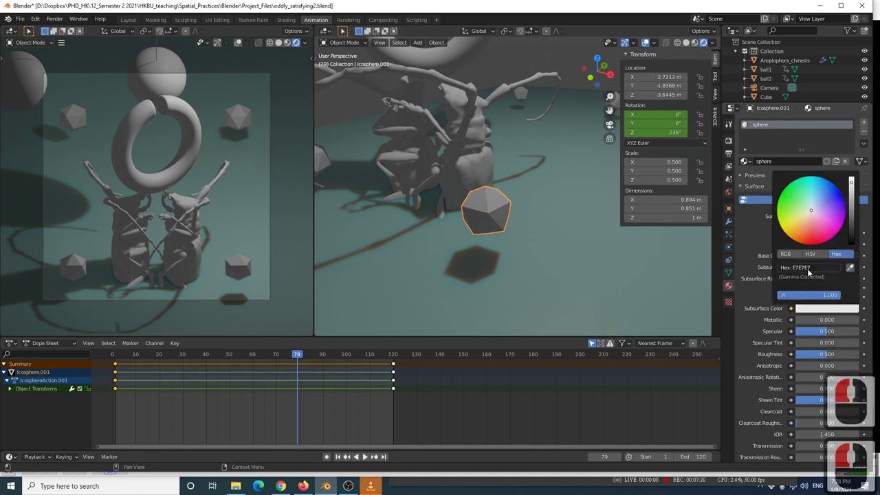
{"action": "type", "text": "285572"}
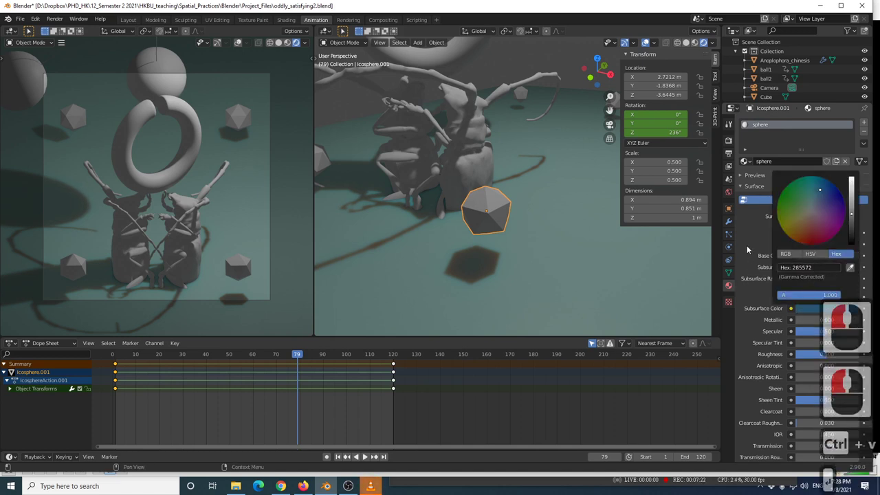
Set the Subsurface amount of the icosphere's "sphere" material to 0.8
{"action": "left_click", "coordinate": [771, 258]}
{"action": "double_click", "coordinate": [802, 267]}
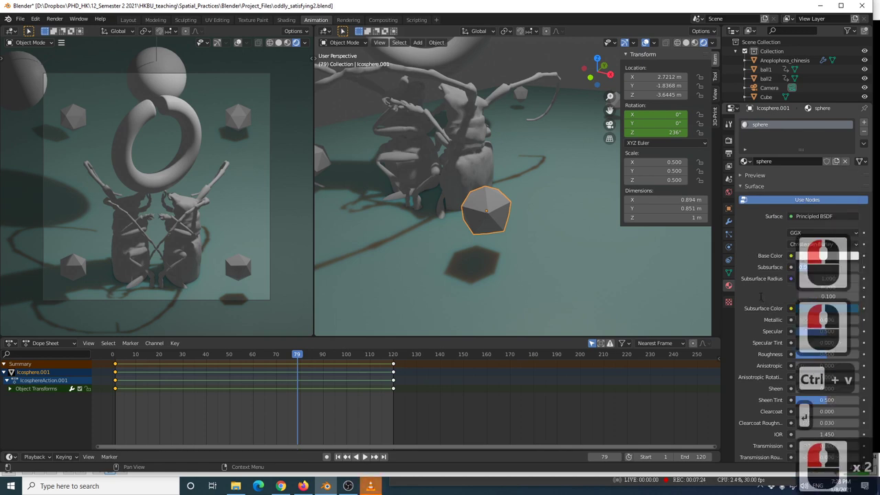
{"action": "type", "text": "8"}
{"action": "key", "text": "Return"}
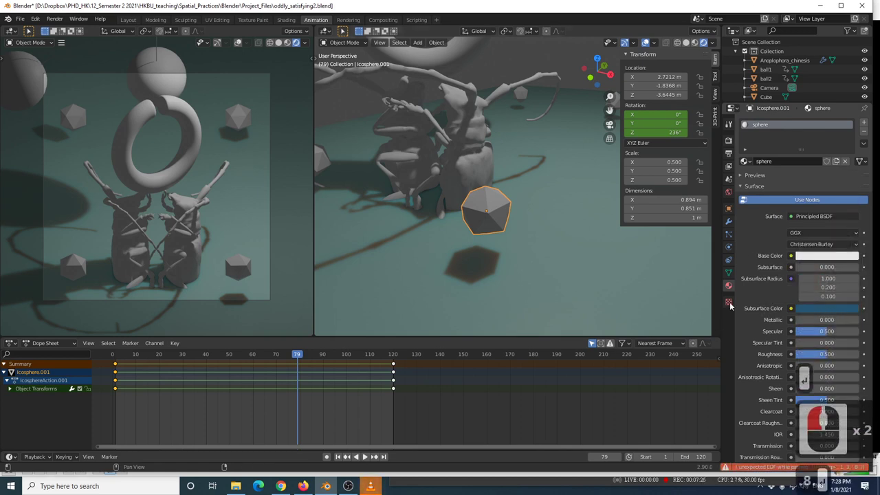
{"action": "double_click", "coordinate": [810, 267]}
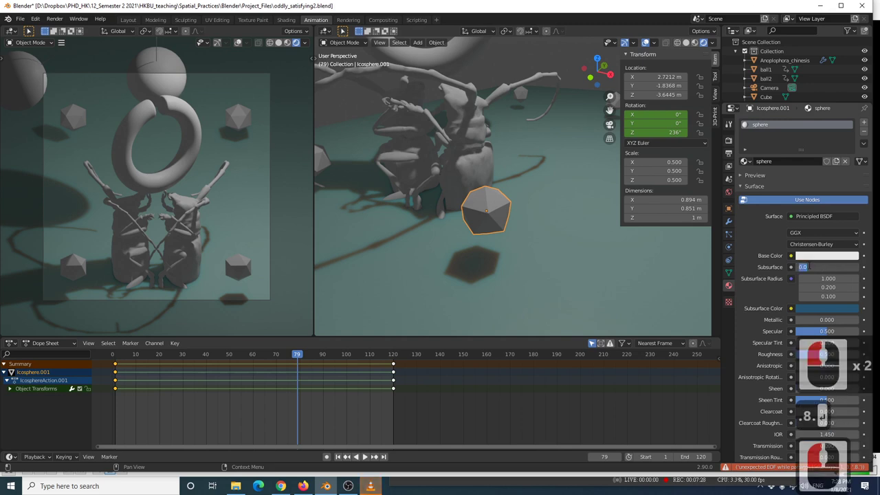
{"action": "type", "text": ".8"}
{"action": "key", "text": "Return"}
Select the floor slab and set its material's Roughness to 0.1
{"action": "scroll", "coordinate": [491, 226], "scroll_direction": "up", "scroll_amount": 5}
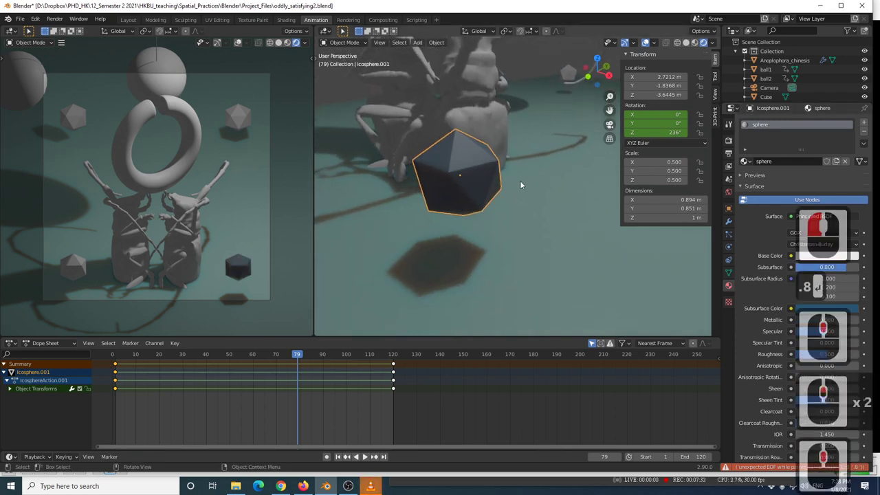
{"action": "left_click", "coordinate": [519, 170]}
{"action": "scroll", "coordinate": [519, 170], "scroll_direction": "up", "scroll_amount": 3}
{"action": "middle_click_drag", "start_coordinate": [507, 172], "coordinate": [468, 137], "text": "shift"}
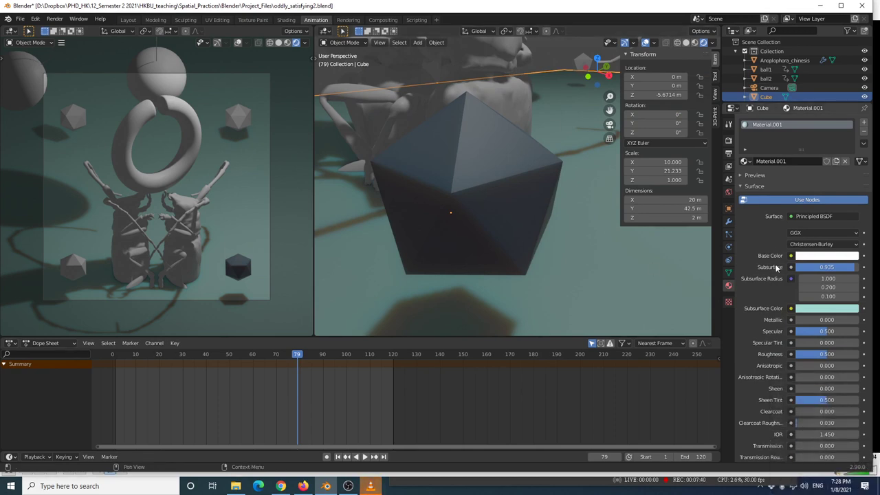
{"action": "left_click", "coordinate": [832, 352]}
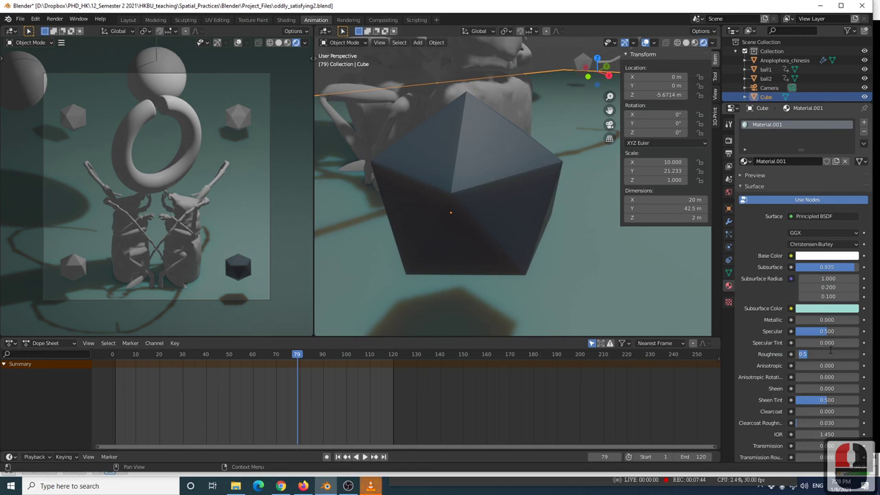
{"action": "type", "text": "0.1"}
{"action": "key", "text": "Return"}
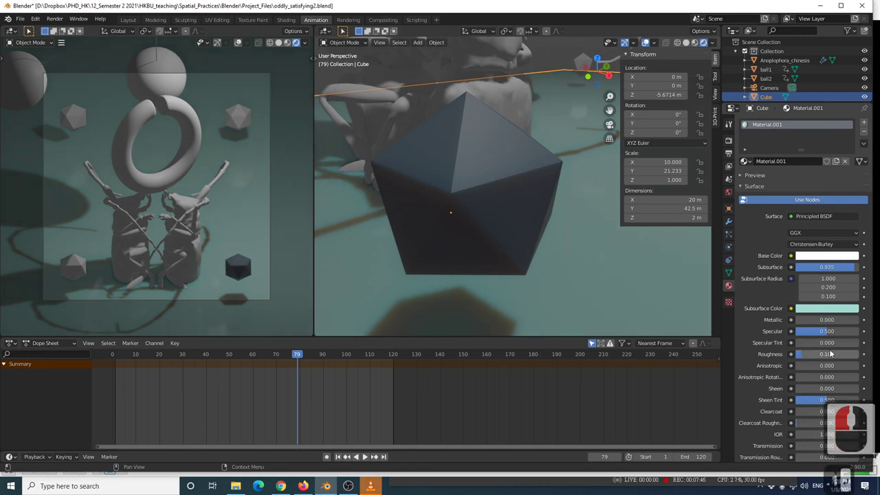
Select the foreground icosphere and set the Roughness of its "sphere" material to 0.1
{"action": "left_click", "coordinate": [487, 189]}
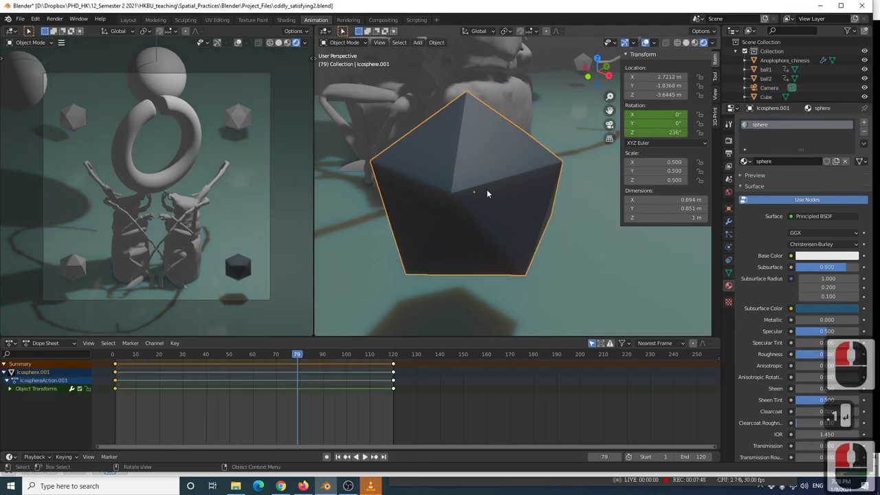
{"action": "double_click", "coordinate": [831, 355]}
{"action": "type", "text": "0.05"}
{"action": "key", "text": "Return"}
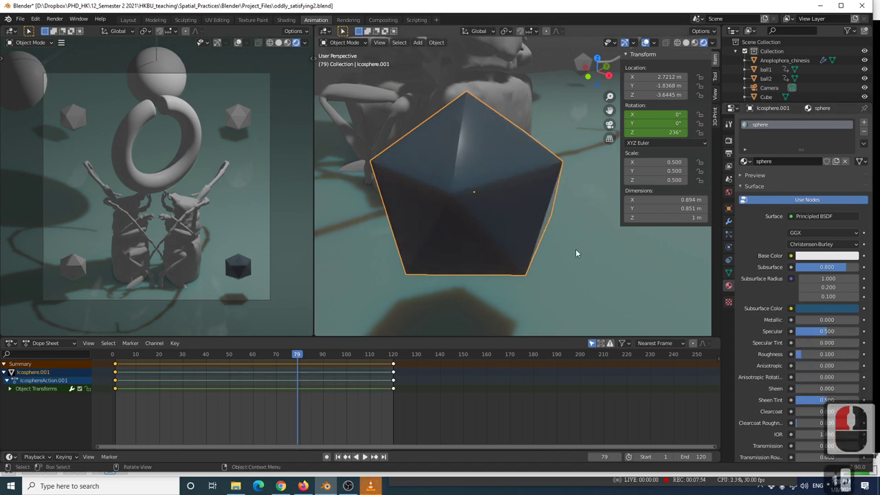
{"action": "mouse_move", "coordinate": [505, 203]}
{"action": "middle_mouse_down"}
{"action": "mouse_move", "coordinate": [450, 217]}
{"action": "mouse_move", "coordinate": [492, 223]}
{"action": "mouse_move", "coordinate": [509, 201]}
{"action": "middle_mouse_up"}
{"action": "scroll", "coordinate": [503, 213], "scroll_direction": "up", "scroll_amount": 4}
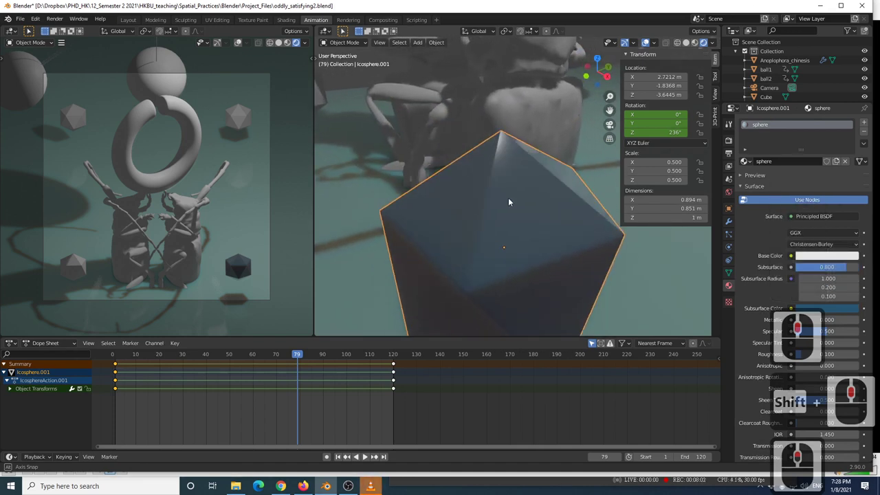
{"action": "middle_click", "coordinate": [507, 199]}
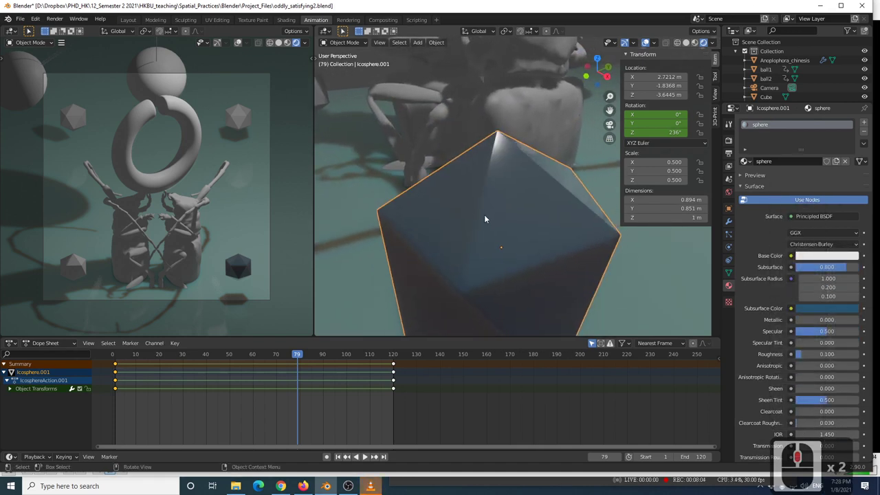
{"action": "scroll", "coordinate": [483, 222], "scroll_direction": "down", "scroll_amount": 2}
{"action": "scroll", "coordinate": [481, 222], "scroll_direction": "up", "scroll_amount": 2}
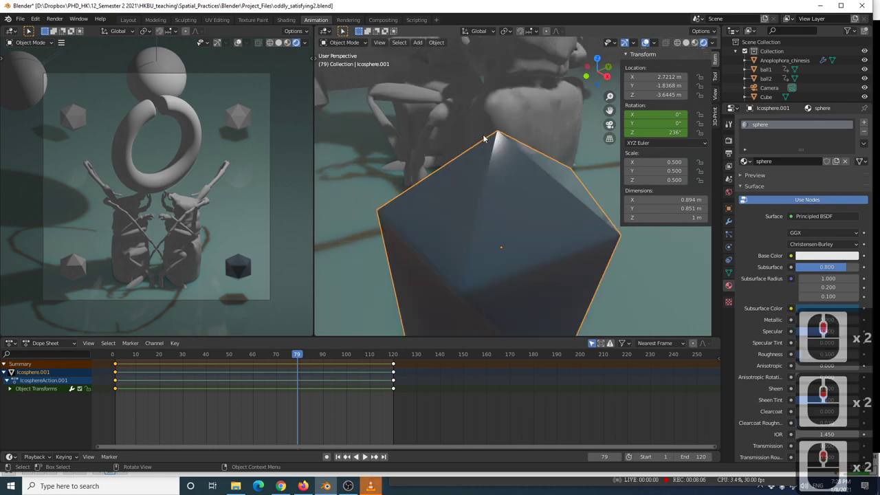
Add a Bevel modifier to the foreground icosphere and set its Amount to 0.02 m
{"action": "left_click", "coordinate": [729, 221]}
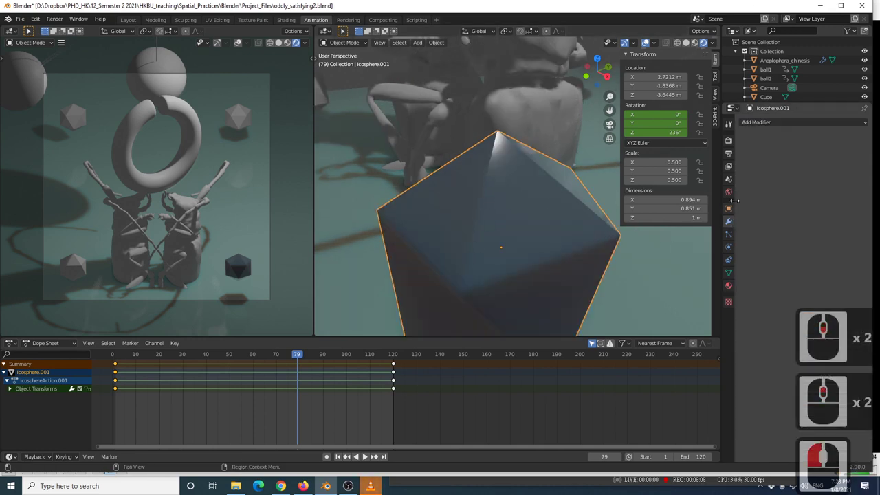
{"action": "left_click", "coordinate": [767, 122]}
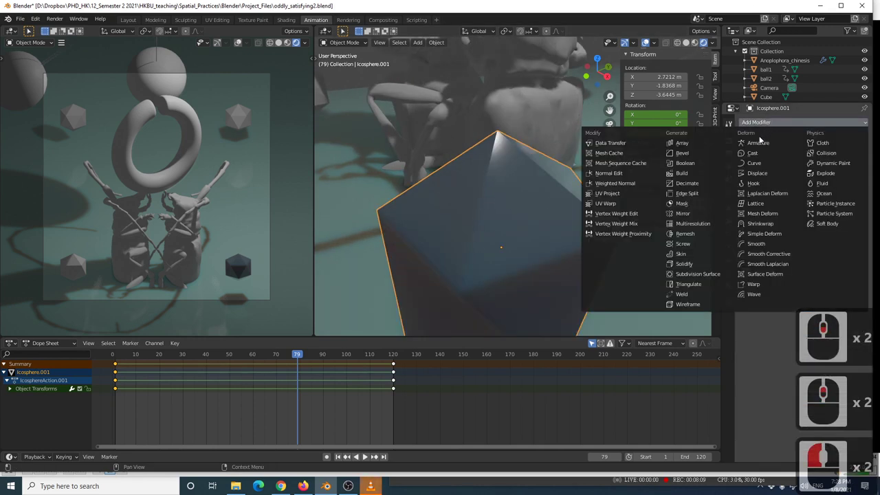
{"action": "left_click", "coordinate": [698, 153]}
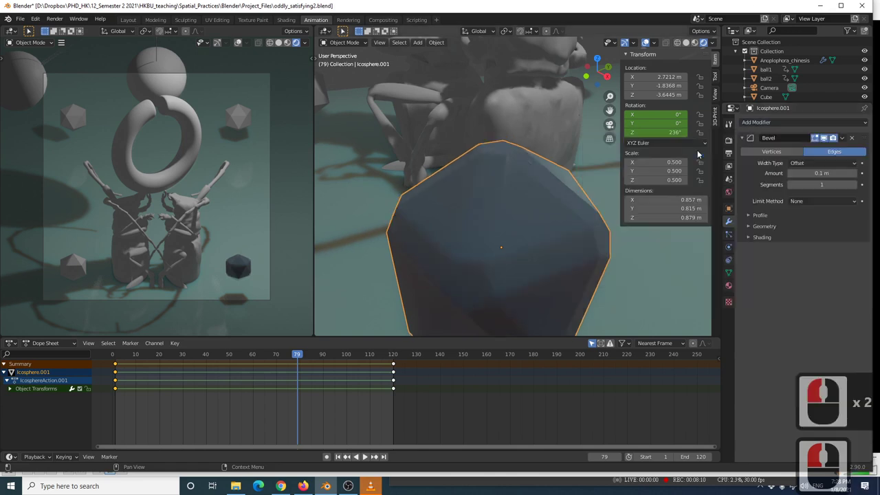
{"action": "double_click", "coordinate": [821, 173]}
{"action": "type", "text": "0.01"}
{"action": "key", "text": "Return"}
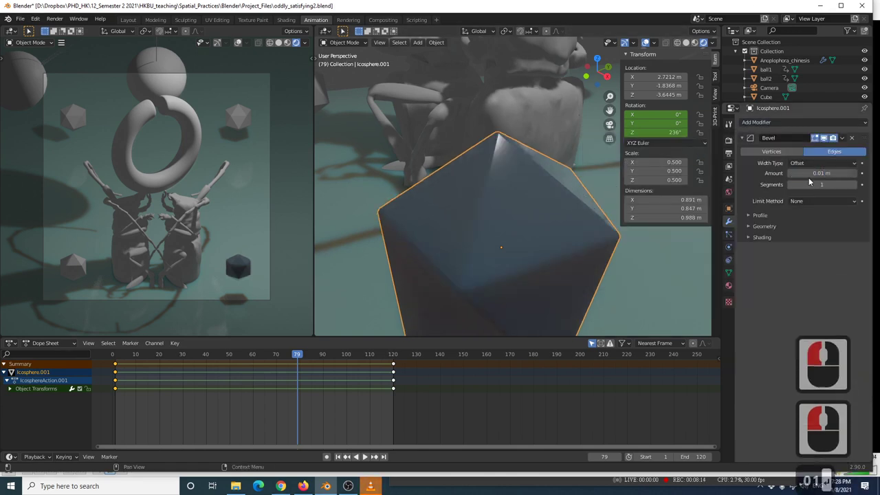
{"action": "left_click", "coordinate": [805, 173]}
{"action": "type", "text": ".02"}
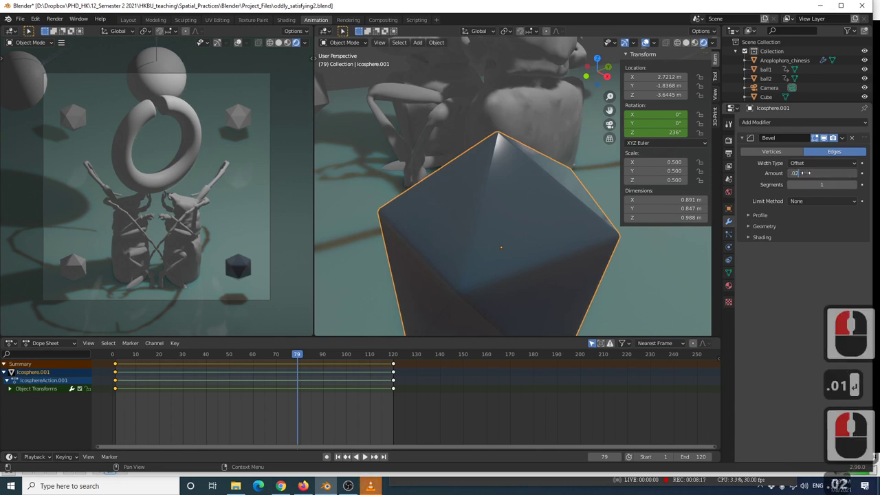
{"action": "key", "text": "Return"}
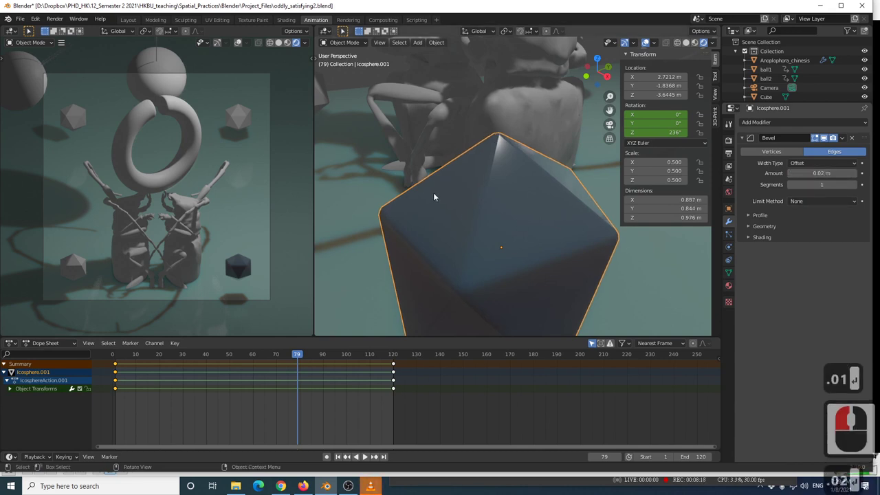
Examine the beveled icosphere's edges and the reflections on the floor around it
{"action": "scroll", "coordinate": [434, 193], "scroll_direction": "down", "scroll_amount": 2}
{"action": "middle_click_drag", "start_coordinate": [433, 133], "coordinate": [408, 169]}
{"action": "left_click", "coordinate": [375, 168]}
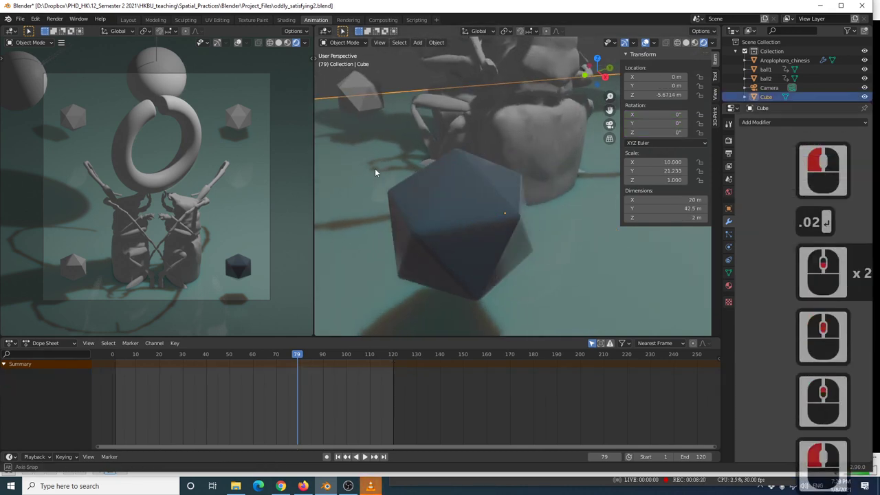
{"action": "scroll", "coordinate": [375, 168], "scroll_direction": "up", "scroll_amount": 2}
{"action": "scroll", "coordinate": [353, 166], "scroll_direction": "up", "scroll_amount": 1}
{"action": "middle_click_drag", "start_coordinate": [375, 179], "coordinate": [506, 181], "text": "shift"}
{"action": "scroll", "coordinate": [449, 191], "scroll_direction": "down", "scroll_amount": 2}
{"action": "scroll", "coordinate": [460, 192], "scroll_direction": "down", "scroll_amount": 3}
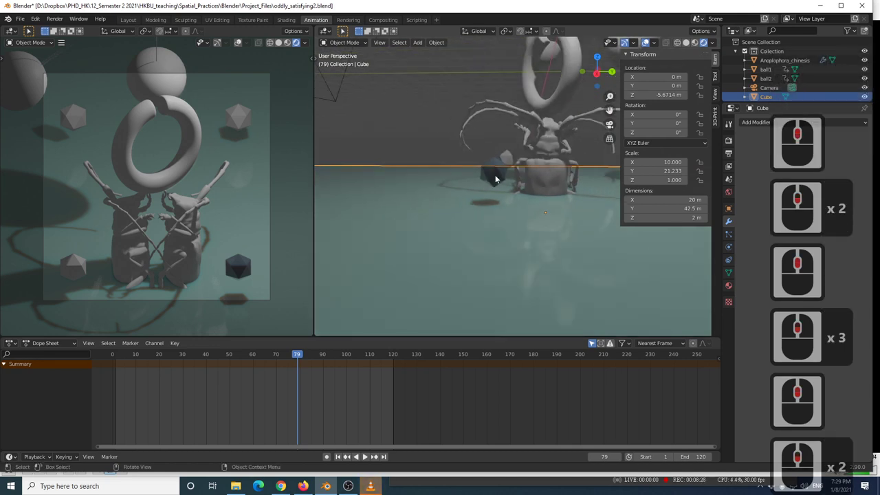
Enlarge the Outliner, select all four icospheres, and lower them about 0.51 m along Z onto the floor
{"action": "left_click", "coordinate": [595, 74]}
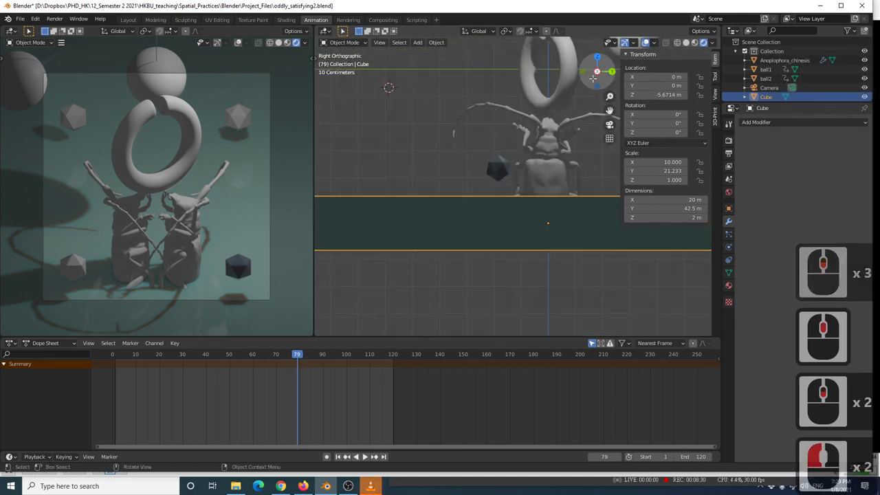
{"action": "scroll", "coordinate": [507, 187], "scroll_direction": "up", "scroll_amount": 2}
{"action": "left_click", "coordinate": [489, 158]}
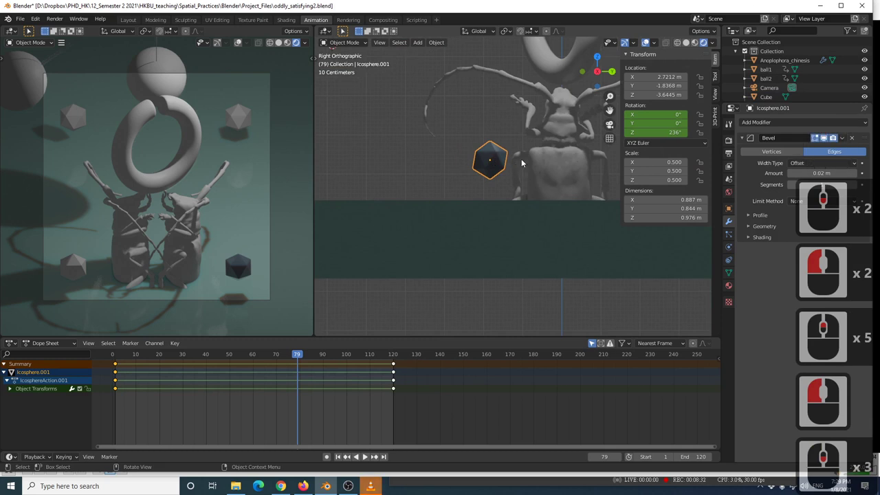
{"action": "left_click_drag", "start_coordinate": [749, 103], "coordinate": [756, 263]}
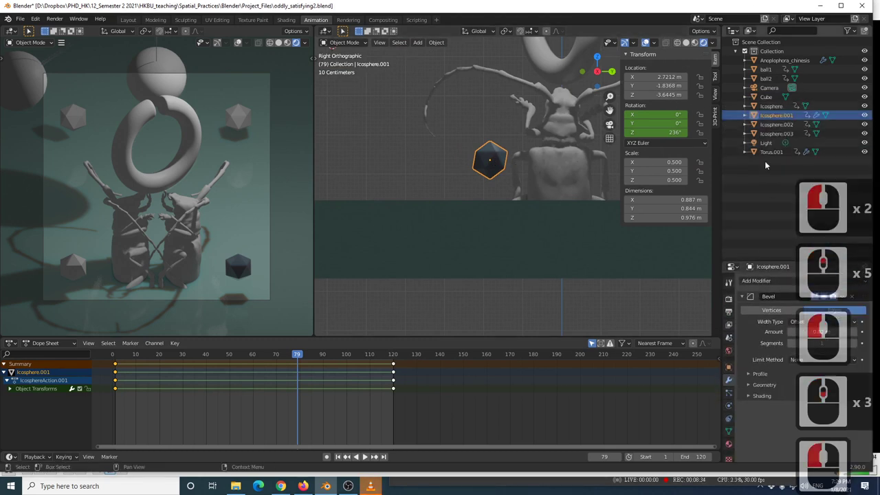
{"action": "left_click", "coordinate": [772, 106]}
{"action": "left_click", "coordinate": [775, 115], "text": "shift"}
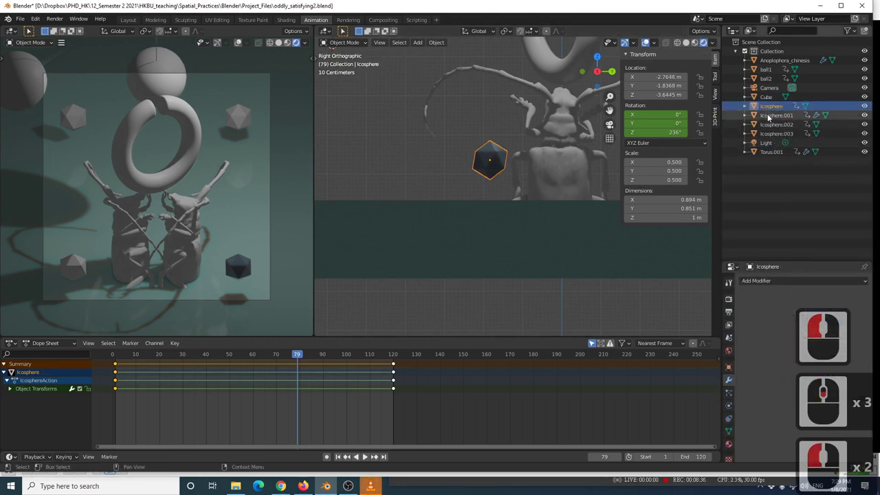
{"action": "left_click", "coordinate": [775, 125], "text": "shift"}
{"action": "left_click", "coordinate": [774, 133], "text": "shift"}
{"action": "scroll", "coordinate": [495, 188], "scroll_direction": "up", "scroll_amount": 3}
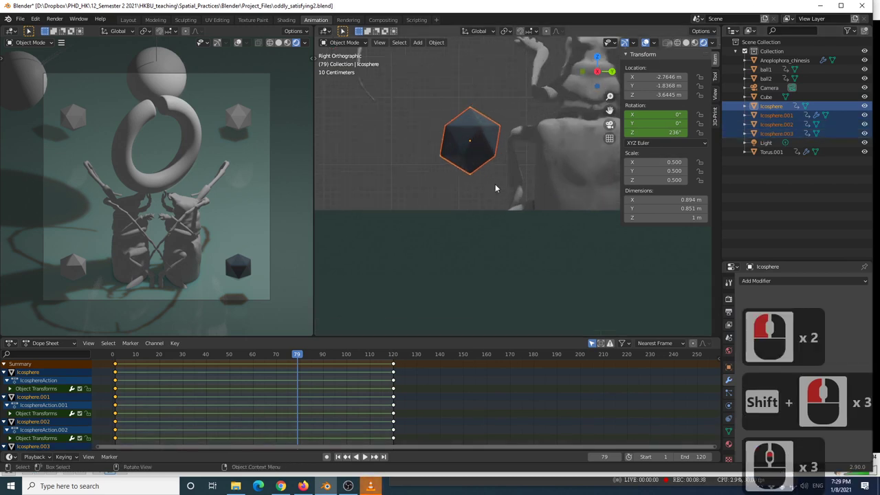
{"action": "key", "text": "g"}
{"action": "key", "text": "z"}
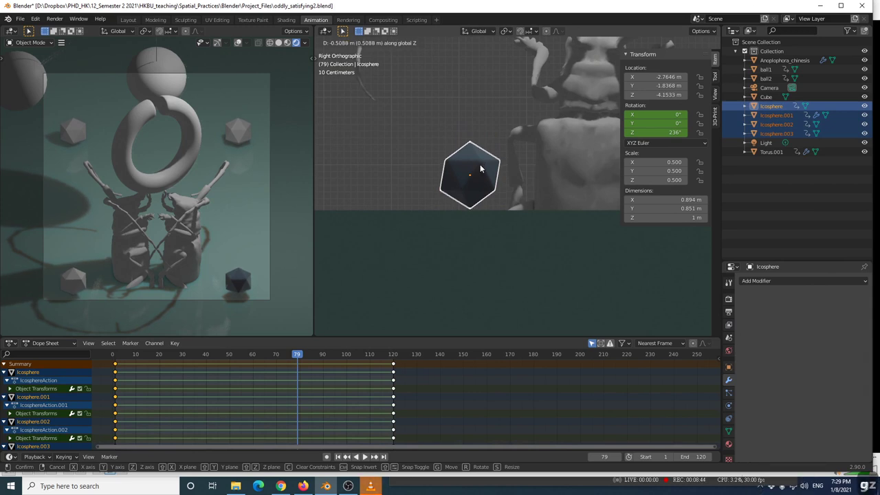
{"action": "left_click", "coordinate": [481, 169]}
Move the four selected icospheres about 2.12 m along the positive Y axis, away from the camera
{"action": "middle_click_drag", "start_coordinate": [489, 157], "coordinate": [476, 153]}
{"action": "scroll", "coordinate": [482, 220], "scroll_direction": "down", "scroll_amount": 6}
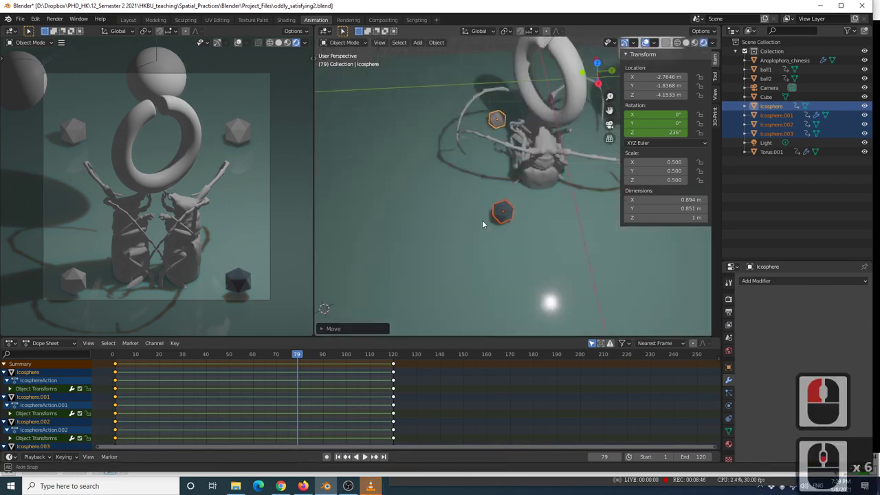
{"action": "middle_click_drag", "start_coordinate": [482, 220], "coordinate": [489, 234]}
{"action": "scroll", "coordinate": [459, 197], "scroll_direction": "down", "scroll_amount": 3}
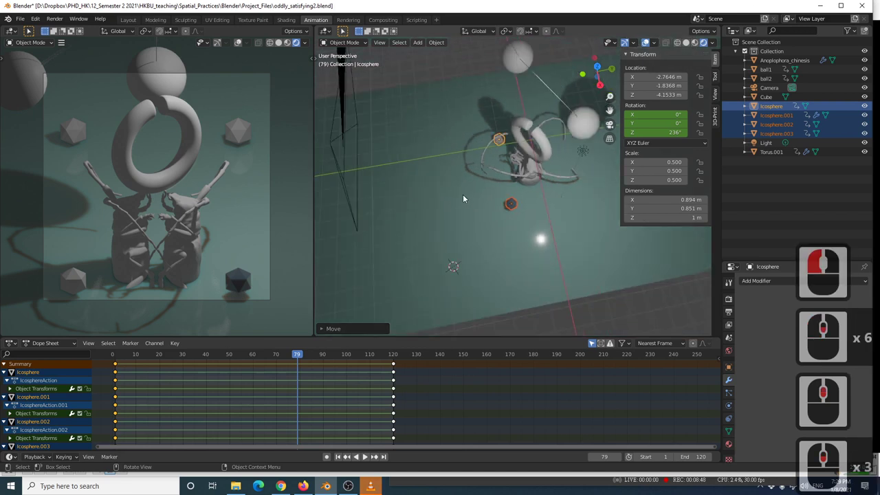
{"action": "middle_click_drag", "start_coordinate": [463, 196], "coordinate": [458, 201]}
{"action": "scroll", "coordinate": [484, 175], "scroll_direction": "down", "scroll_amount": 3}
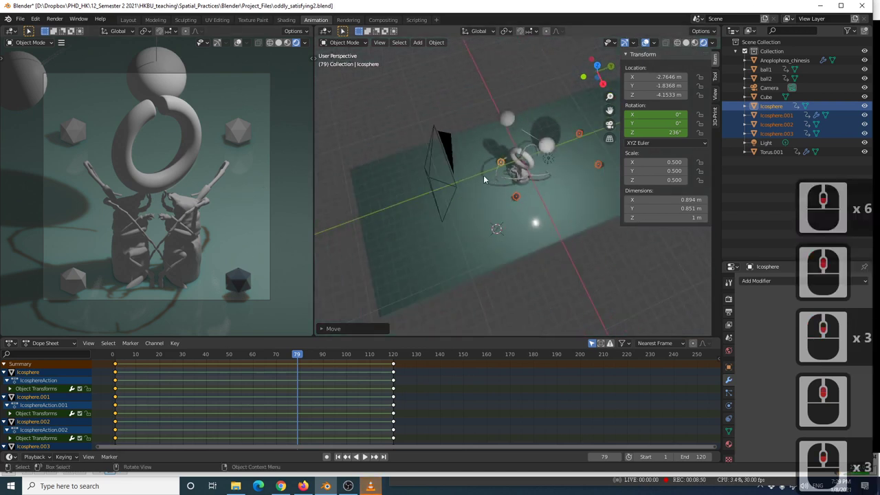
{"action": "middle_click_drag", "start_coordinate": [484, 174], "coordinate": [533, 136]}
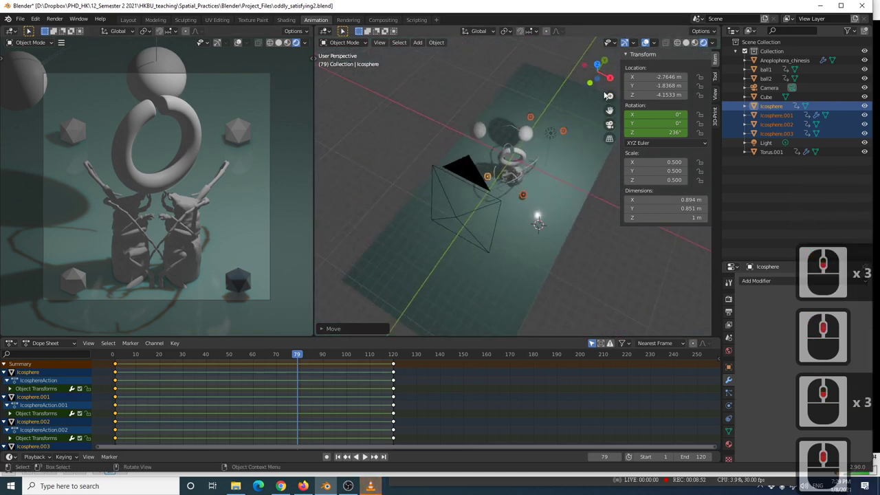
{"action": "key", "text": "g"}
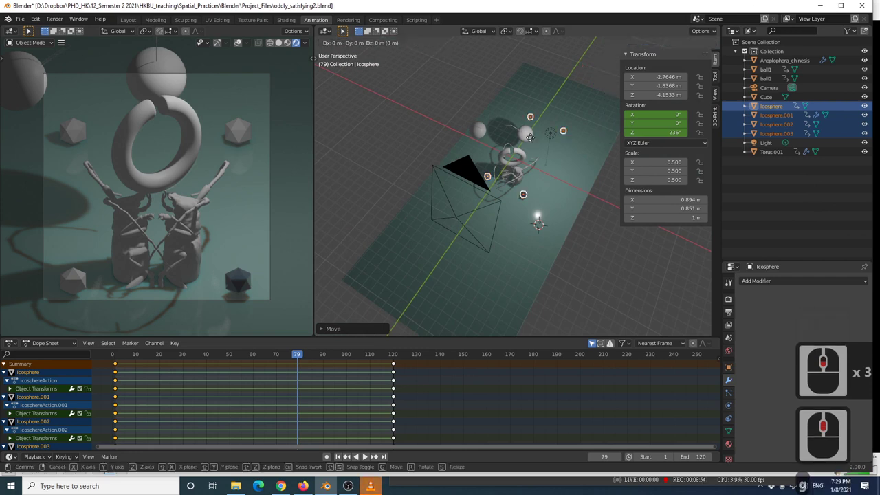
{"action": "key", "text": "y"}
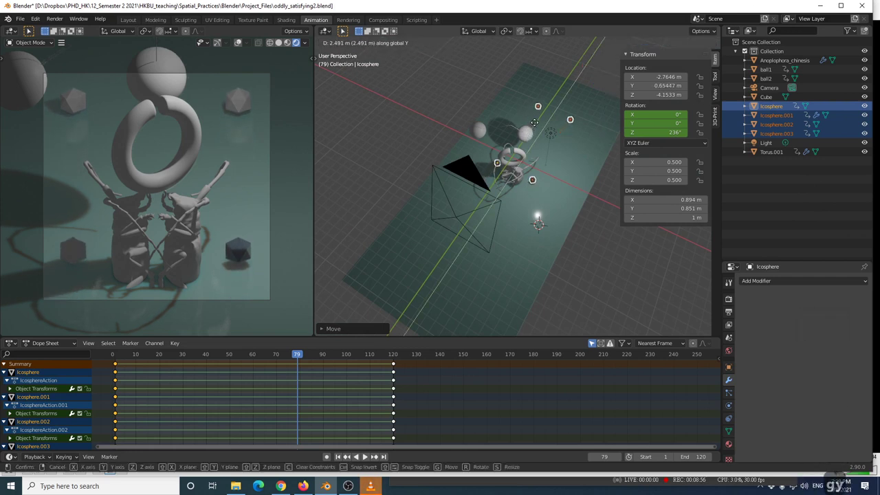
{"action": "left_click", "coordinate": [535, 125]}
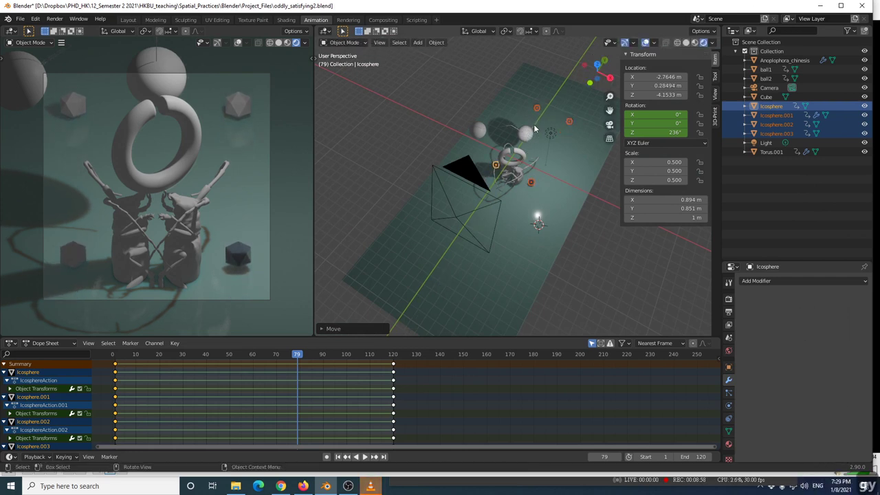
Assign the existing "sphere" material of Icosphere.001 to the object Icosphere
{"action": "scroll", "coordinate": [543, 227], "scroll_direction": "up", "scroll_amount": 3}
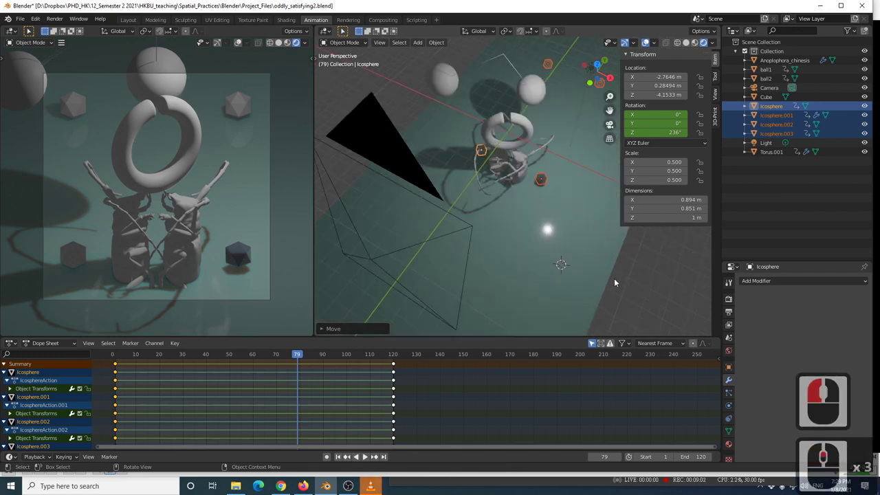
{"action": "double_click", "coordinate": [543, 182]}
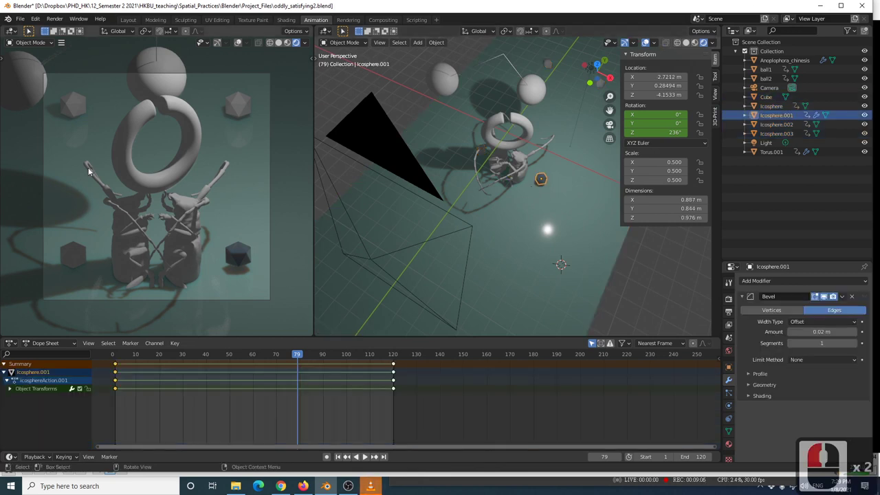
{"action": "scroll", "coordinate": [496, 200], "scroll_direction": "up", "scroll_amount": 2}
{"action": "middle_click_drag", "start_coordinate": [540, 216], "coordinate": [504, 180], "text": "shift"}
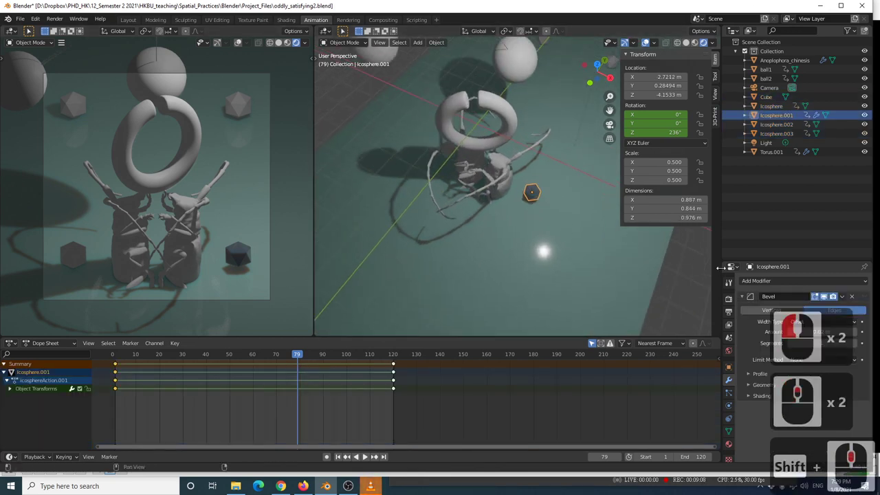
{"action": "left_click", "coordinate": [729, 443]}
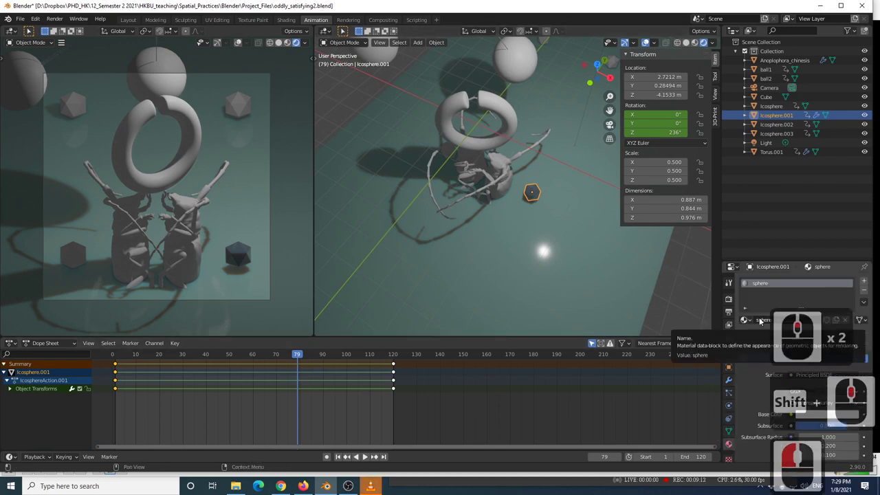
{"action": "left_click", "coordinate": [768, 107]}
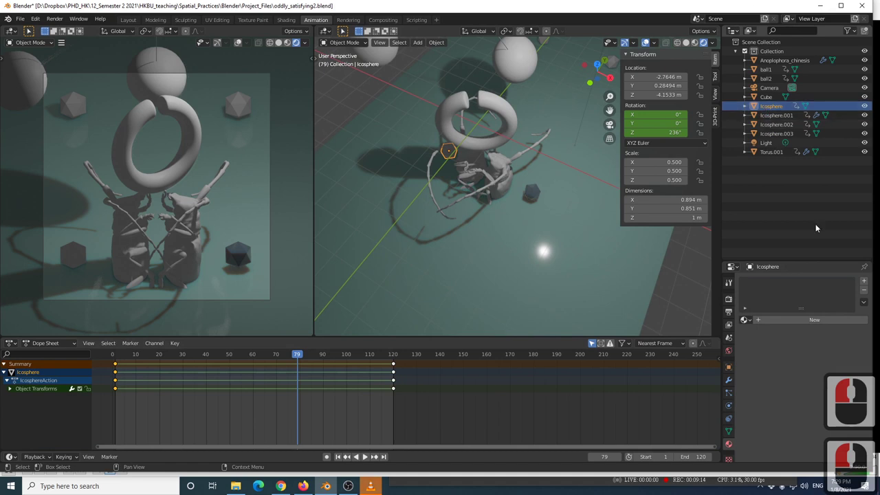
{"action": "left_click", "coordinate": [743, 321]}
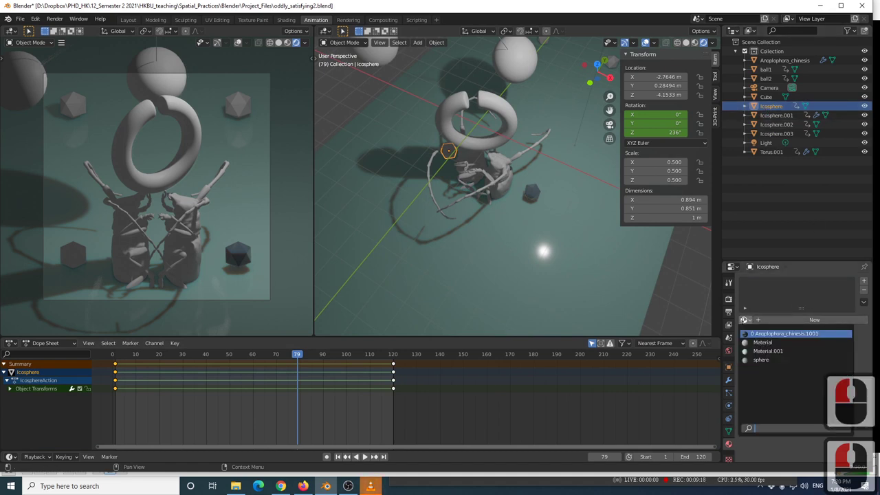
{"action": "left_click", "coordinate": [761, 359]}
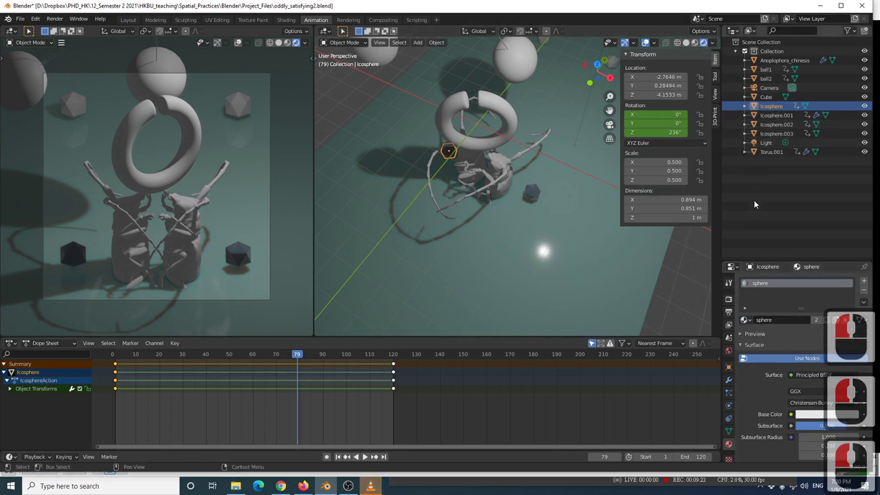
Assign the existing "sphere" material to Icosphere.002
{"action": "left_click", "coordinate": [777, 124]}
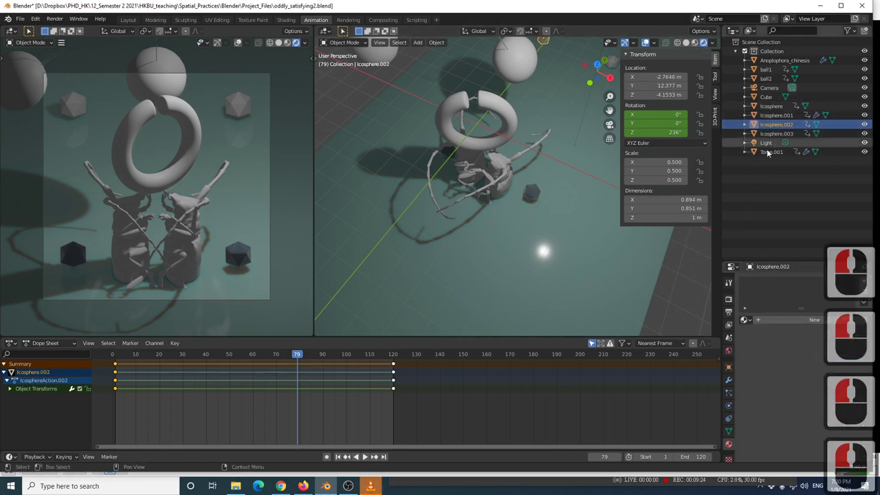
{"action": "left_click", "coordinate": [744, 320]}
{"action": "left_click", "coordinate": [762, 361]}
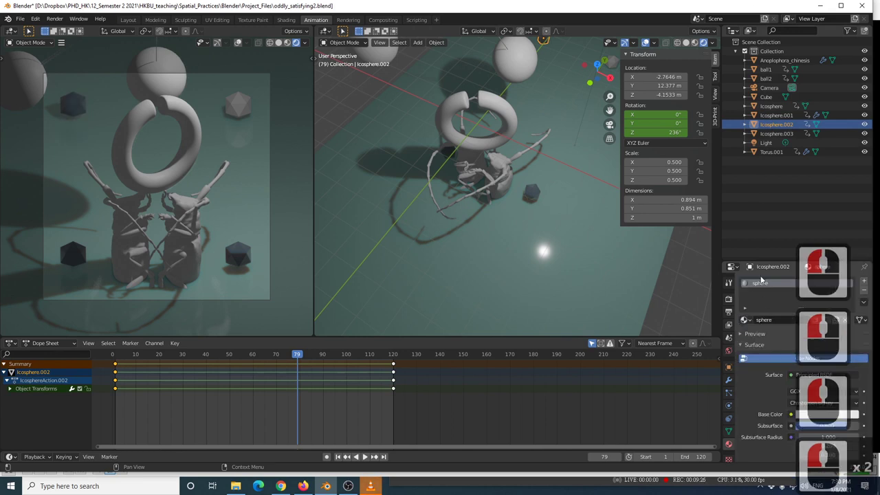
Assign the existing "sphere" material to Icosphere.003
{"action": "left_click", "coordinate": [776, 133]}
{"action": "left_click", "coordinate": [744, 320]}
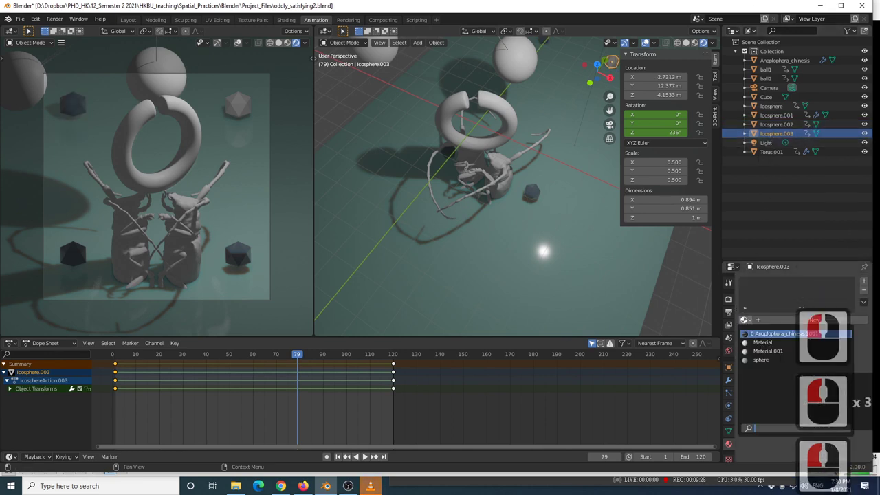
{"action": "left_click", "coordinate": [761, 361]}
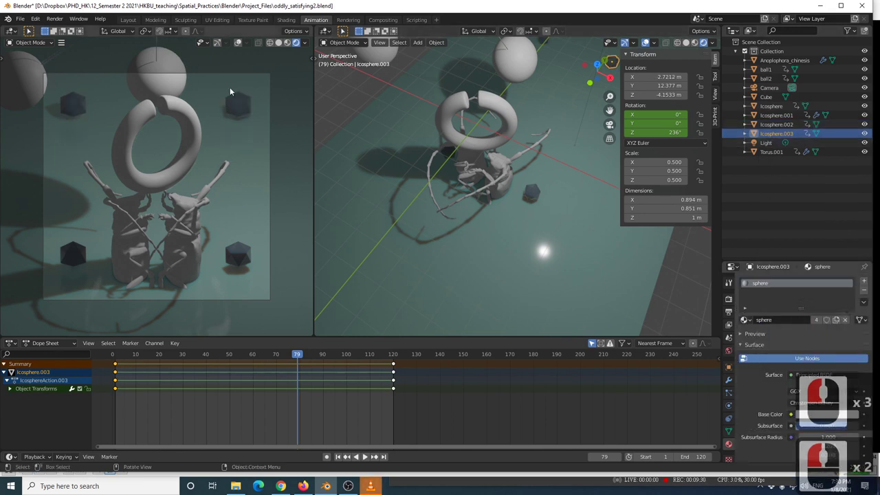
Play back the animation and compare the scene with the Adobe Color palette in Chrome and the reference video in VLC
{"action": "key", "text": "space"}
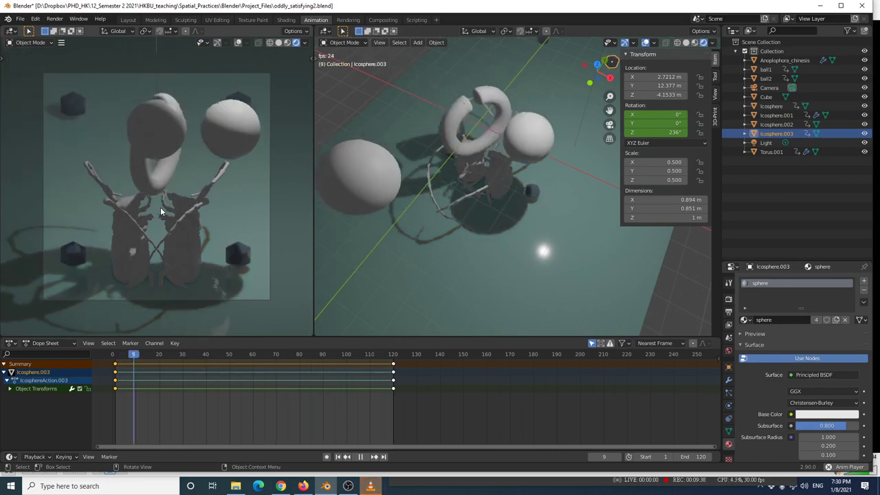
{"action": "key", "text": "space"}
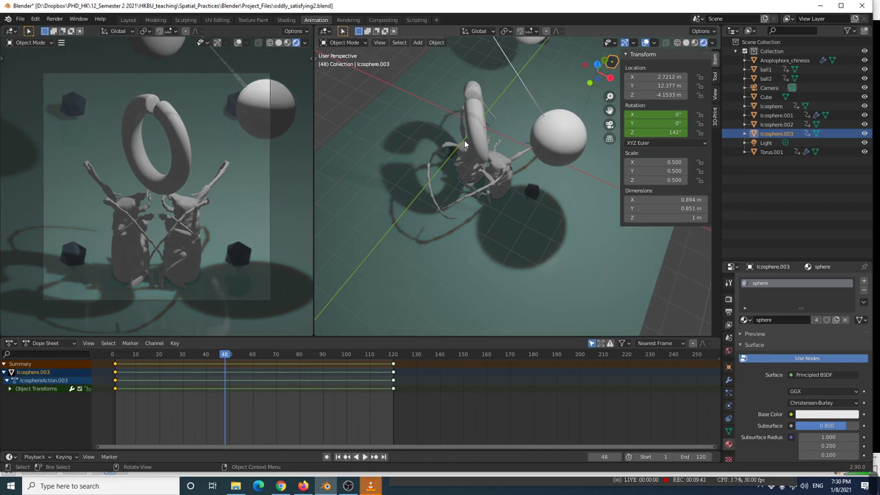
{"action": "key", "text": "alt+Tab"}
{"action": "key", "text": "alt+Tab"}
{"action": "key", "text": "alt+Tab"}
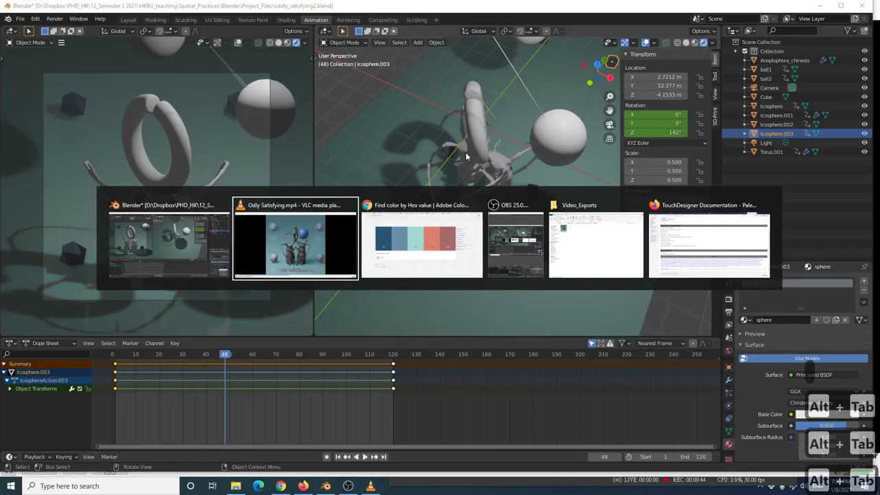
{"action": "key", "text": "alt+Tab"}
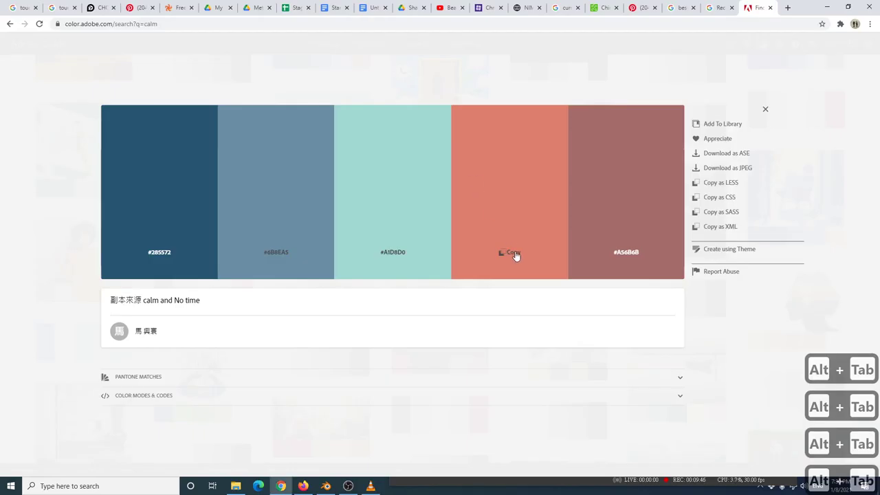
{"action": "key", "text": "alt+Tab"}
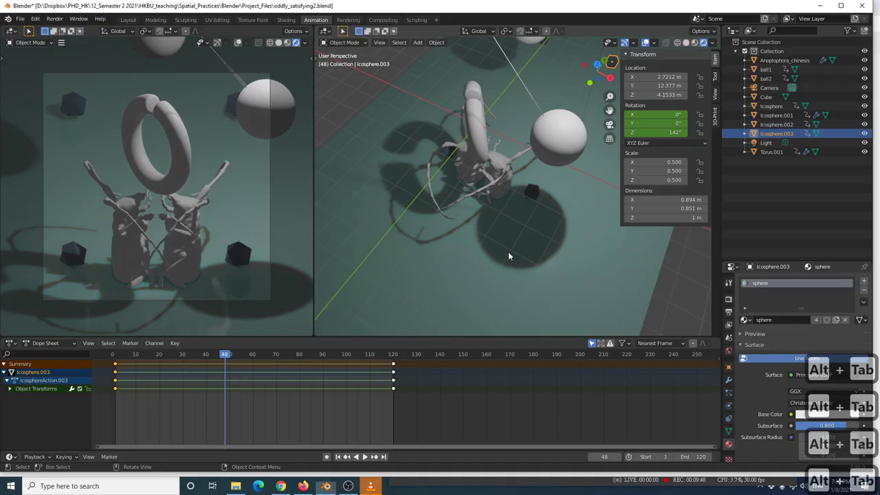
{"action": "key", "text": "alt+Tab"}
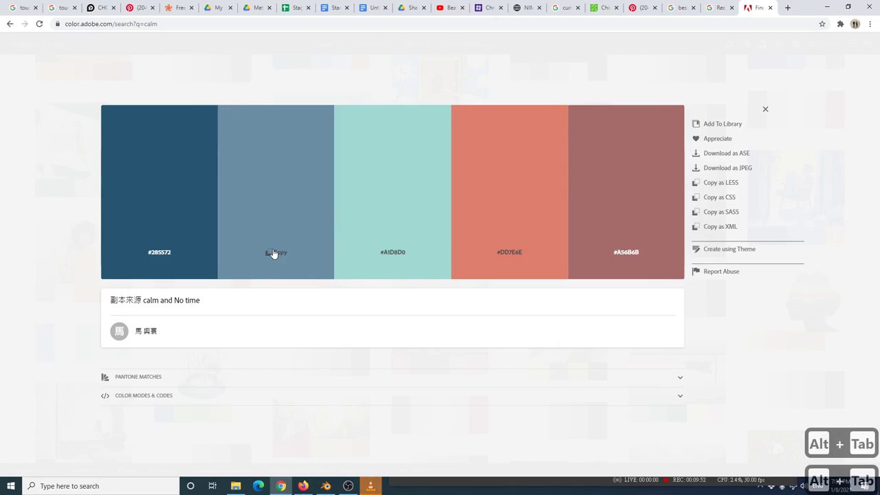
{"action": "key", "text": "alt+Tab"}
{"action": "key", "text": "alt+Tab"}
{"action": "key", "text": "Tab"}
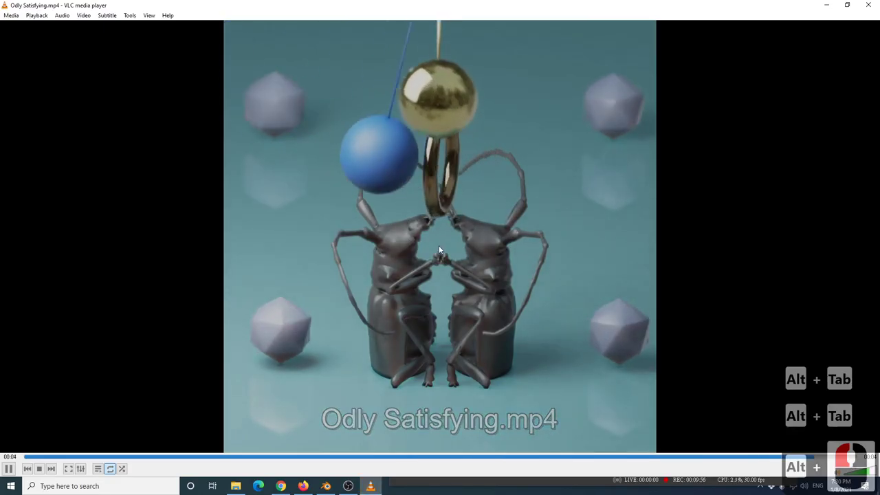
{"action": "key", "text": "alt+Tab"}
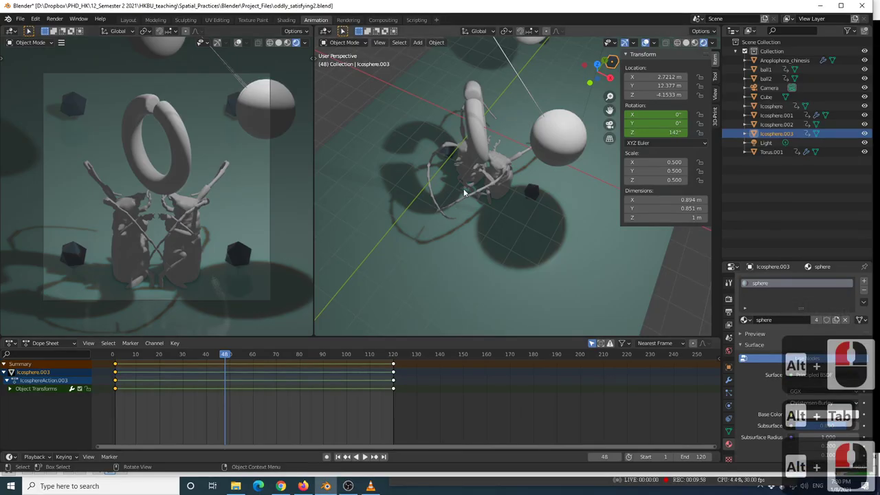
Give the beetle object Anoplophora_chinesis a new material with a black subsurface color and a subsurface value of 0.9
{"action": "left_click", "coordinate": [474, 180]}
{"action": "middle_click_drag", "start_coordinate": [474, 180], "coordinate": [440, 206]}
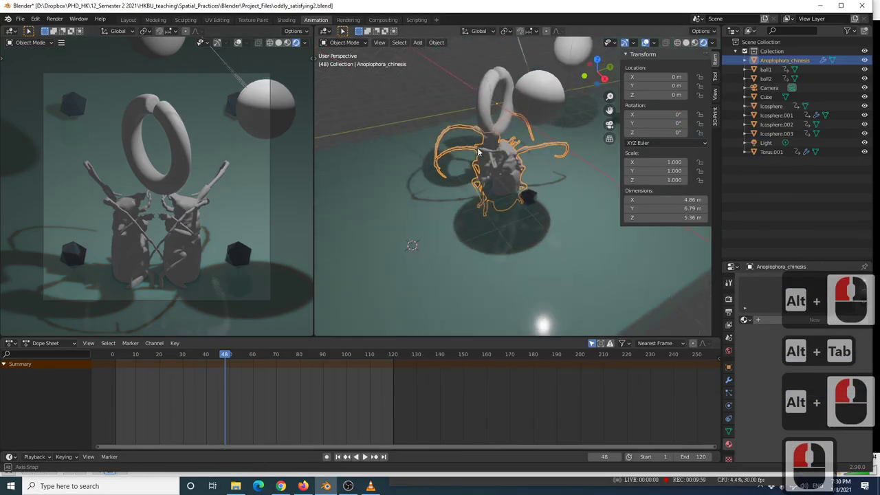
{"action": "left_click", "coordinate": [768, 319]}
{"action": "scroll", "coordinate": [766, 375], "scroll_direction": "down", "scroll_amount": 5}
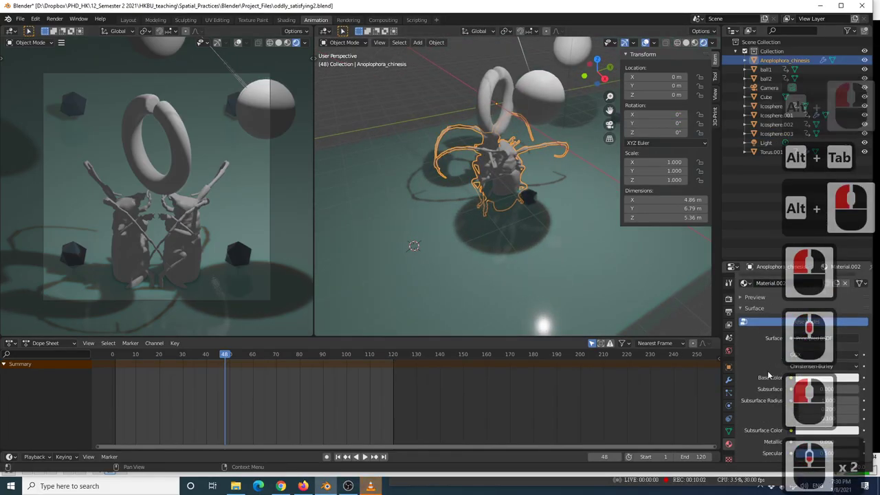
{"action": "left_click", "coordinate": [839, 378]}
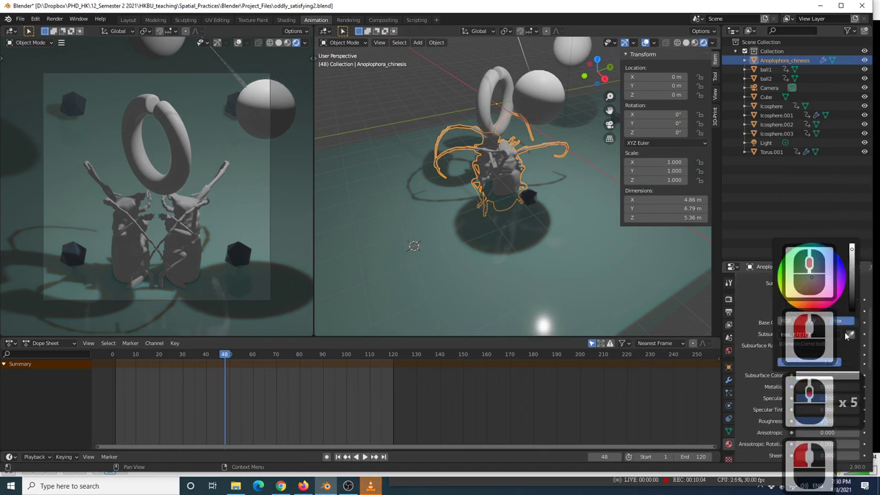
{"action": "left_click", "coordinate": [852, 311]}
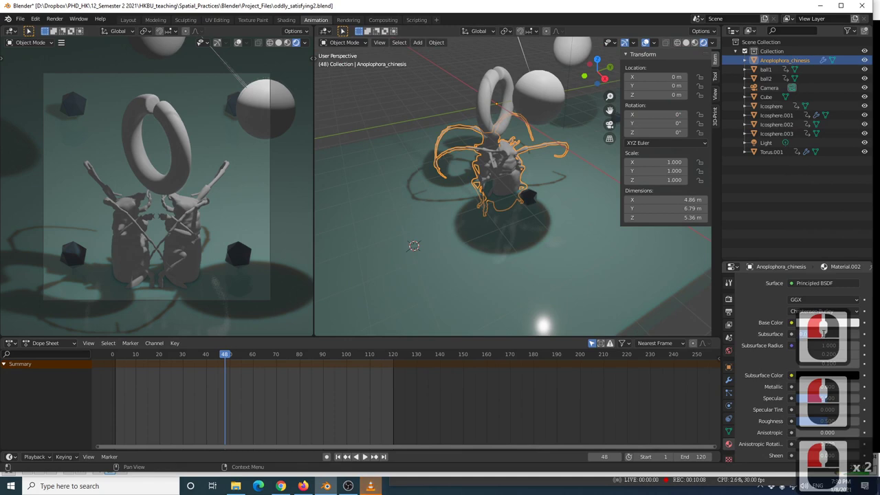
{"action": "type", "text": "0.9"}
{"action": "key", "text": "Return"}
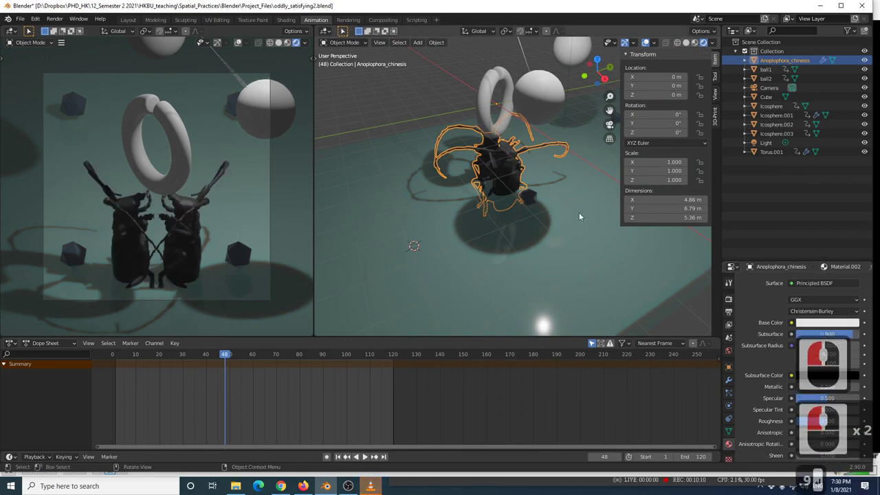
Try a black base color with a subsurface value of 0 on the beetle's material
{"action": "scroll", "coordinate": [580, 217], "scroll_direction": "up", "scroll_amount": 6}
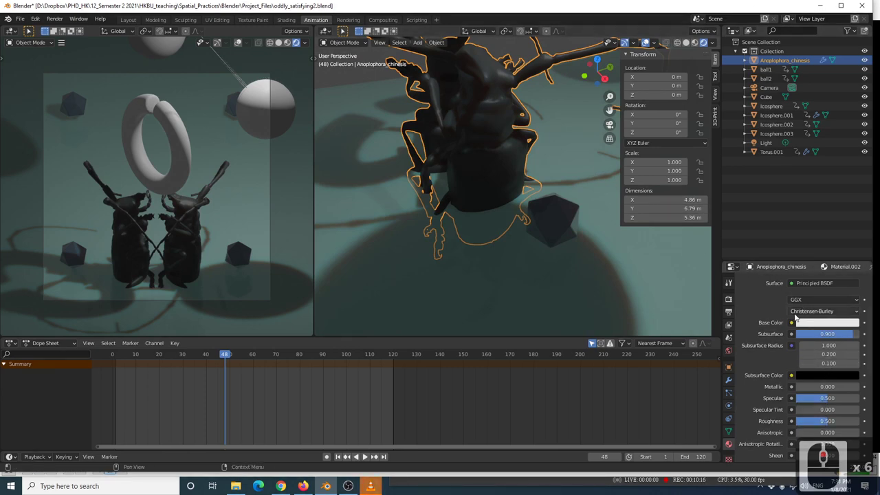
{"action": "middle_click_drag", "start_coordinate": [529, 112], "coordinate": [501, 167]}
{"action": "left_click", "coordinate": [452, 119]}
{"action": "scroll", "coordinate": [455, 124], "scroll_direction": "up", "scroll_amount": 3}
{"action": "left_click", "coordinate": [813, 323]}
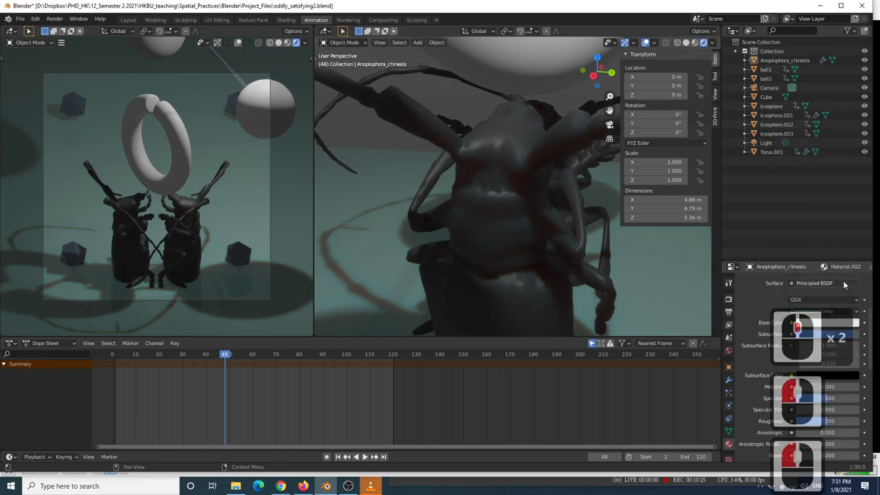
{"action": "left_click", "coordinate": [835, 324]}
{"action": "left_click", "coordinate": [851, 257]}
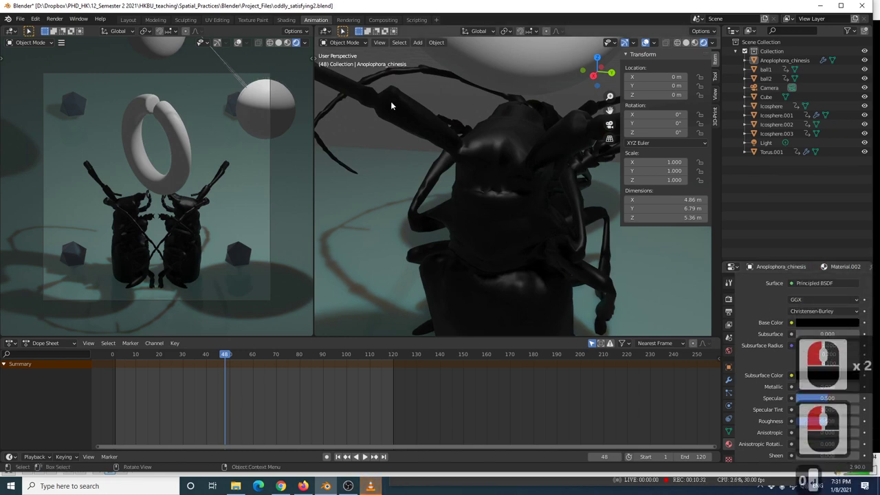
{"action": "middle_click_drag", "start_coordinate": [413, 123], "coordinate": [464, 124]}
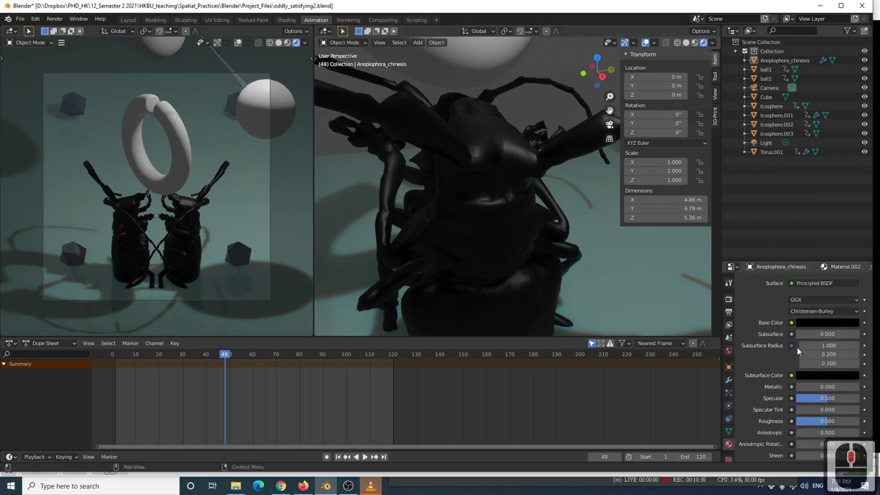
Set the beetle material's base color to white and its subsurface value to 0.9
{"action": "left_click", "coordinate": [830, 323]}
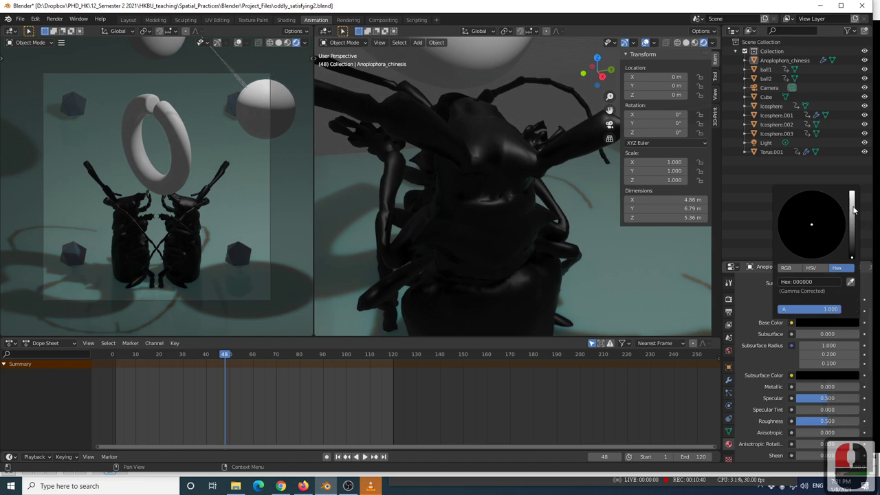
{"action": "left_click", "coordinate": [855, 196]}
{"action": "left_click", "coordinate": [814, 334]}
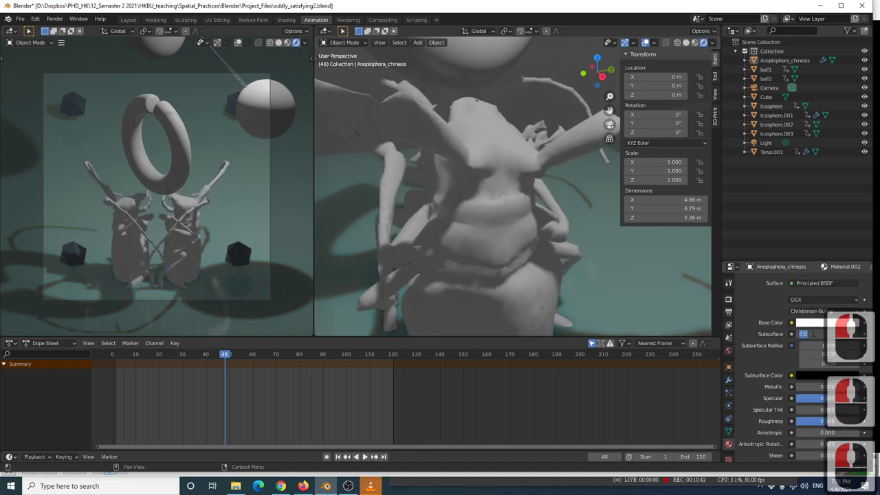
{"action": "type", "text": "0.9"}
{"action": "key", "text": "Return"}
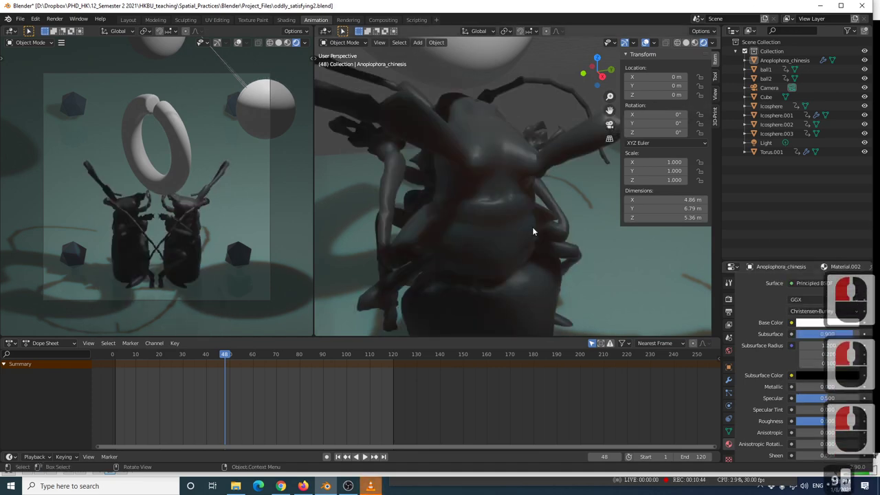
{"action": "middle_click_drag", "start_coordinate": [532, 229], "coordinate": [471, 202]}
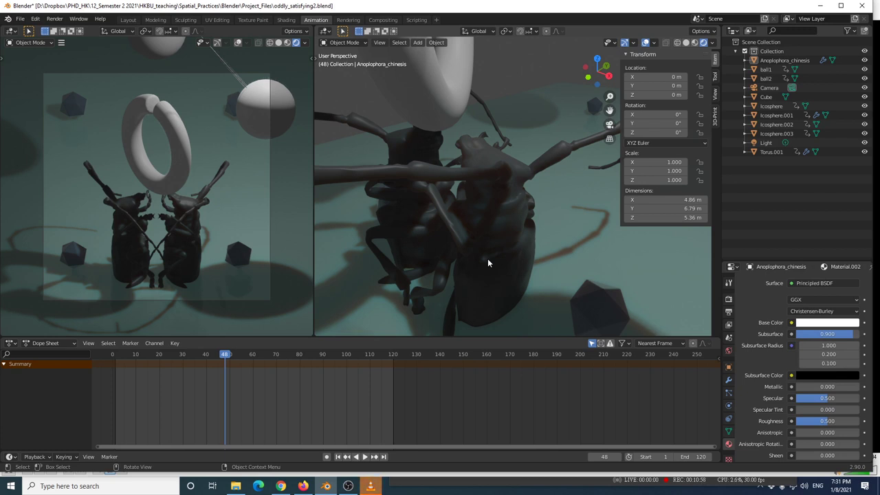
{"action": "scroll", "coordinate": [486, 234], "scroll_direction": "down", "scroll_amount": 9}
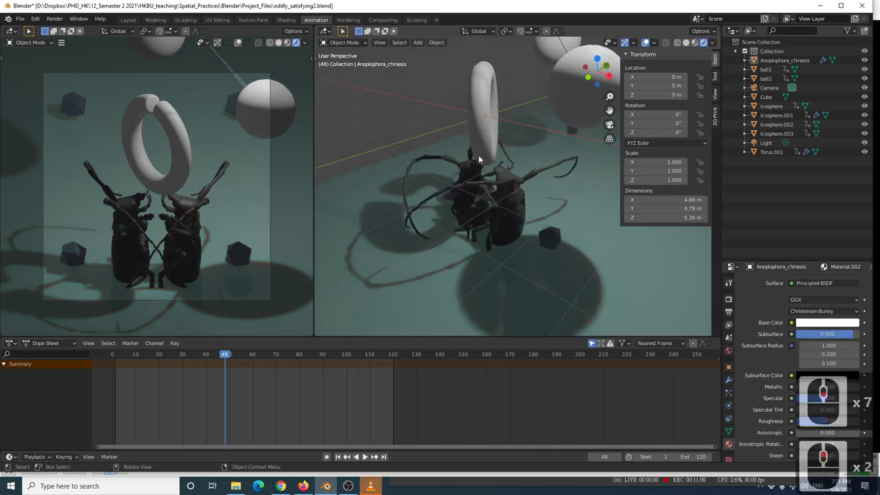
Pause the reference video in VLC and copy the coral color #DD7E6E from the Adobe Color palette in Chrome
{"action": "key", "text": "alt+Tab"}
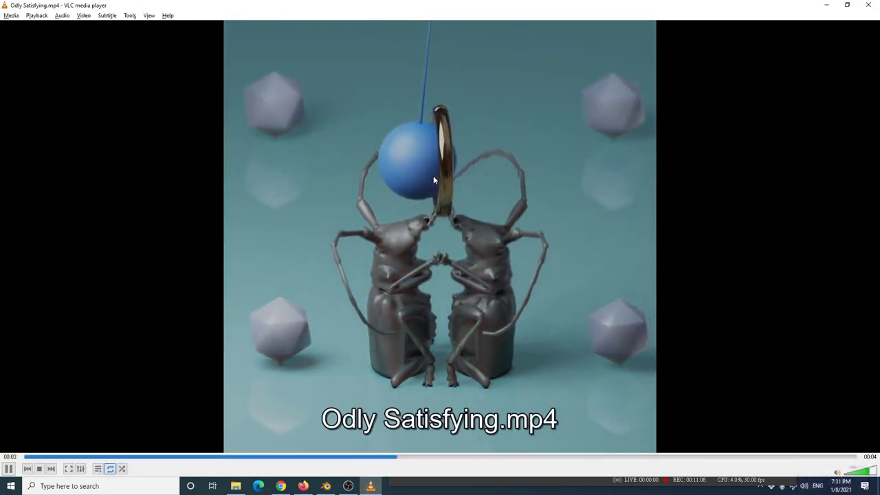
{"action": "key", "text": "space"}
{"action": "key", "text": "alt+Tab"}
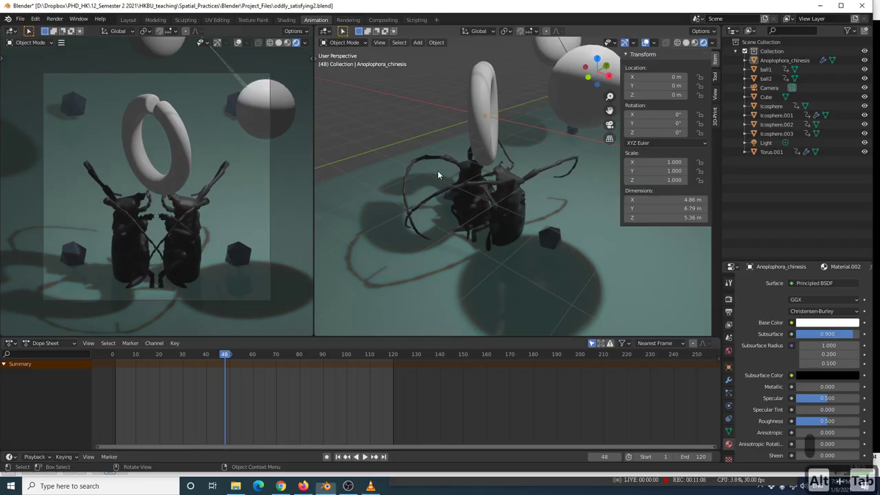
{"action": "key", "text": "alt+Tab"}
{"action": "left_click", "coordinate": [431, 240], "text": "alt"}
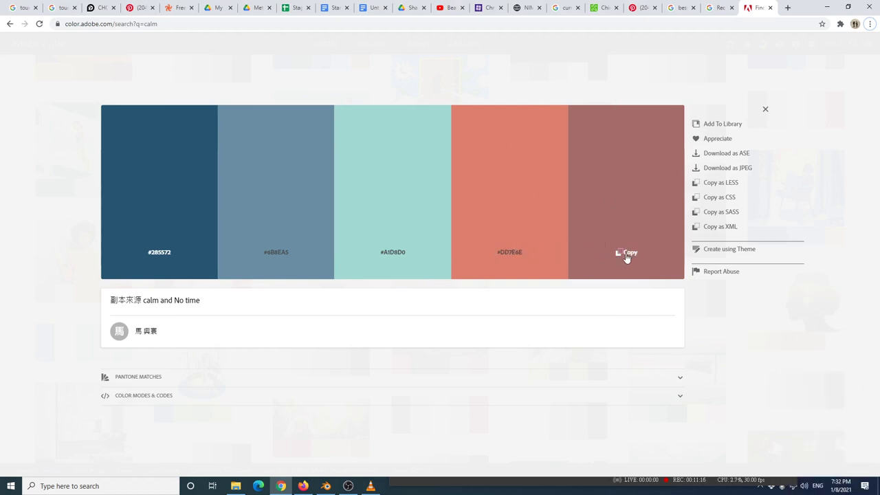
{"action": "left_click", "coordinate": [513, 254]}
{"action": "key", "text": "alt+Tab"}
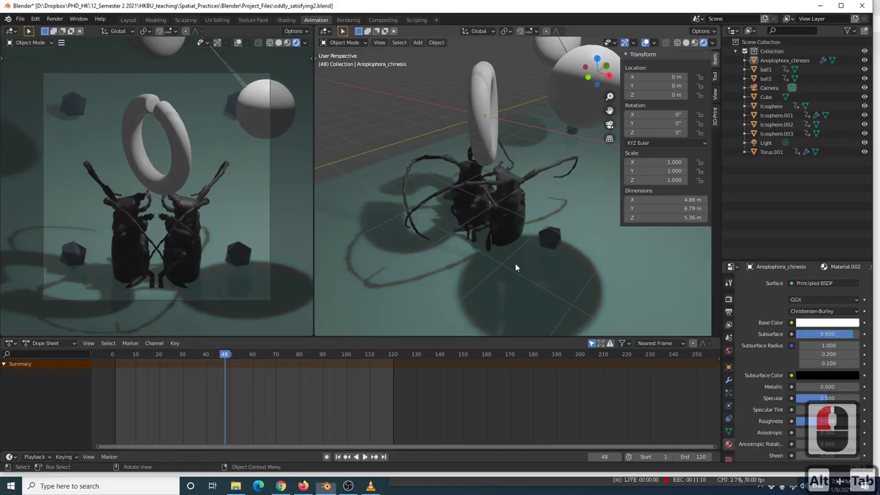
Create a new material for the ring Torus.001 in Blender and set its base color to #DD7E6E
{"action": "left_click", "coordinate": [480, 149]}
{"action": "left_click", "coordinate": [779, 321]}
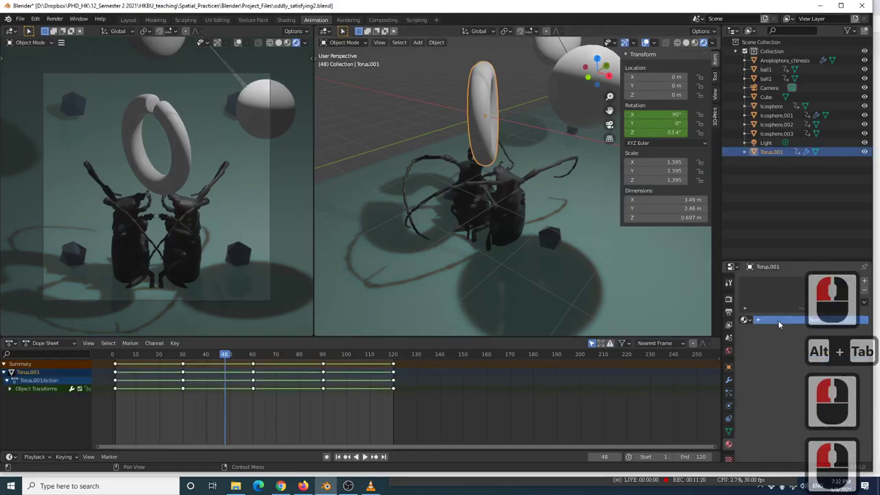
{"action": "scroll", "coordinate": [762, 378], "scroll_direction": "down", "scroll_amount": 4}
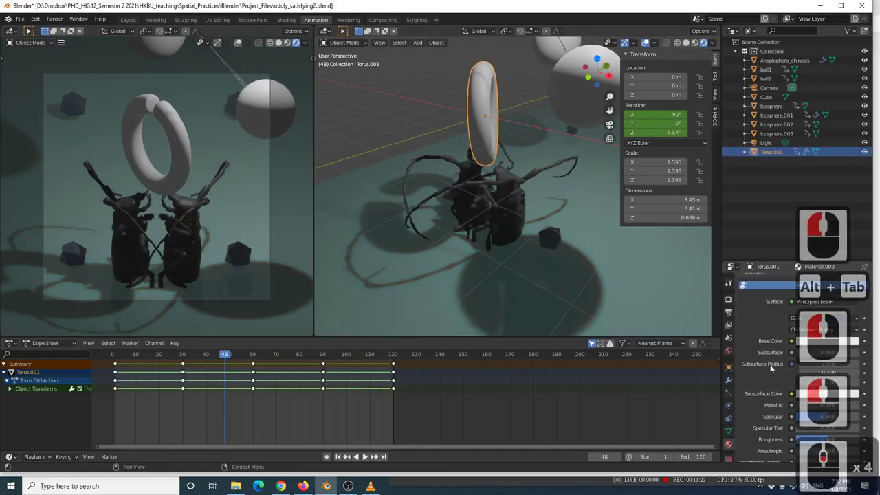
{"action": "left_click", "coordinate": [859, 343]}
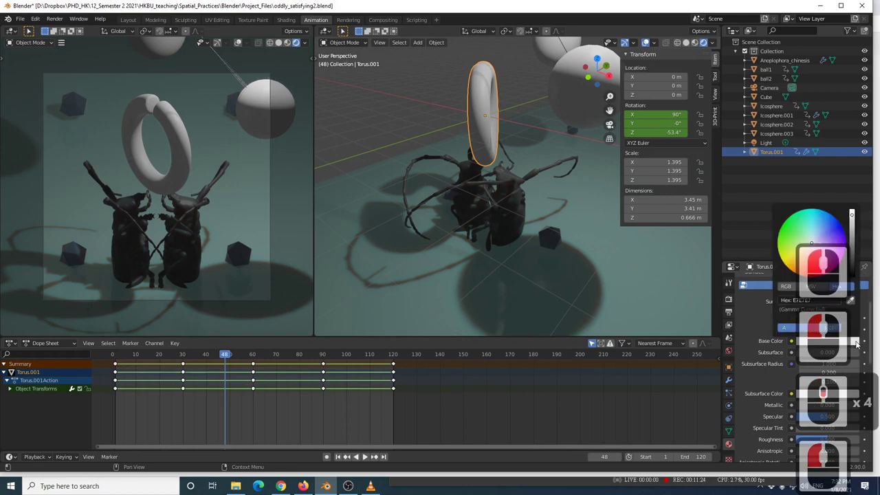
{"action": "left_click", "coordinate": [812, 301]}
{"action": "type", "text": "#DD7E6E"}
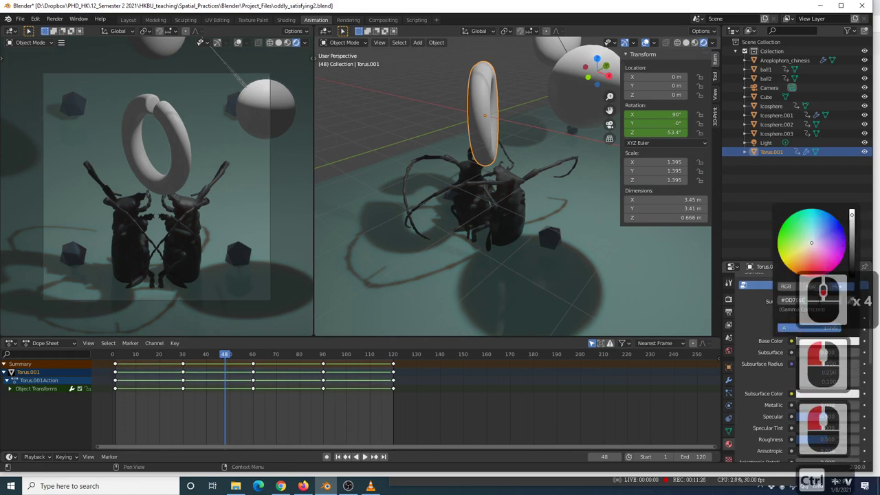
{"action": "key", "text": "Return"}
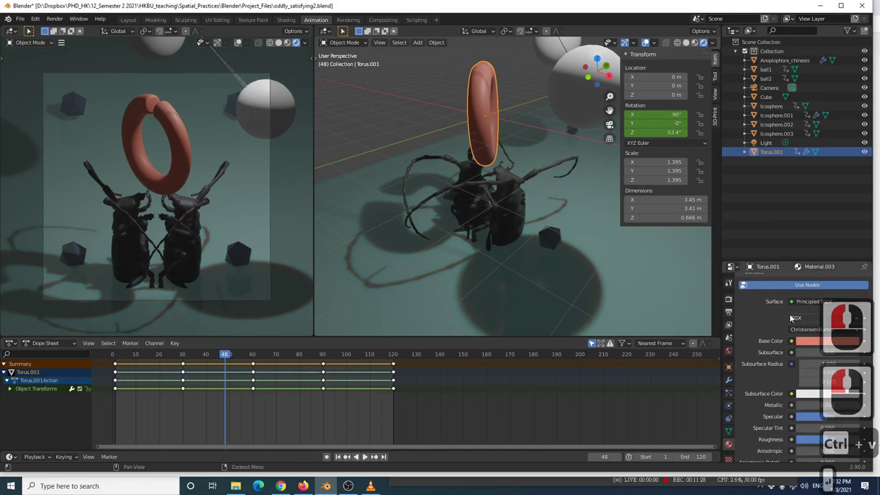
Set the ring material's metallic value to 1 and its roughness to 0.1
{"action": "scroll", "coordinate": [776, 345], "scroll_direction": "down", "scroll_amount": 2}
{"action": "scroll", "coordinate": [776, 342], "scroll_direction": "down", "scroll_amount": 3}
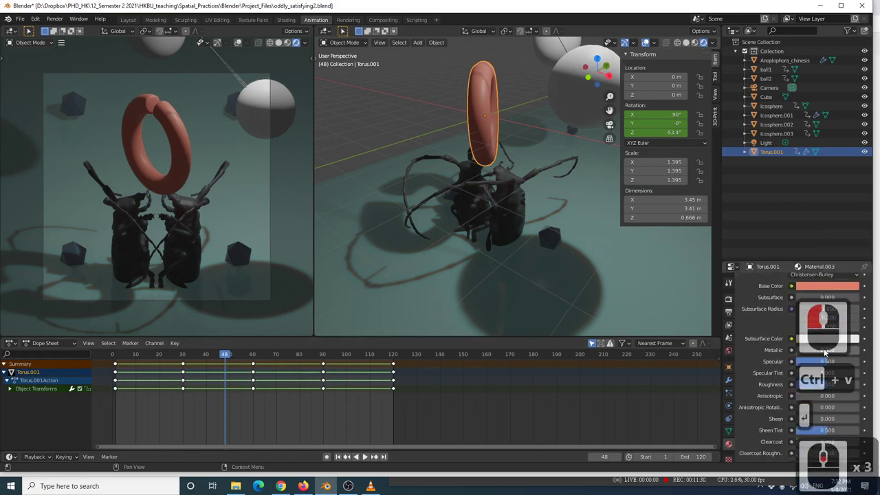
{"action": "scroll", "coordinate": [826, 352], "scroll_direction": "down", "scroll_amount": 4}
{"action": "left_click", "coordinate": [809, 295]}
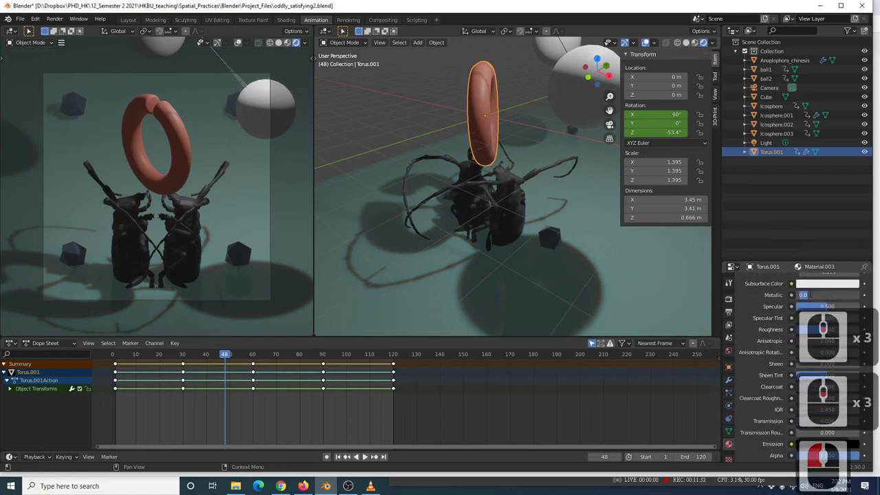
{"action": "type", "text": "1"}
{"action": "key", "text": "Return"}
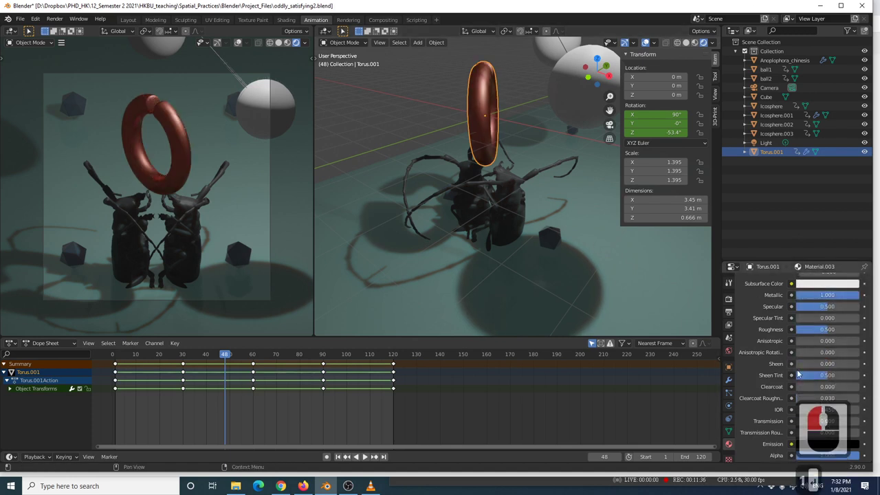
{"action": "left_click_drag", "start_coordinate": [824, 333], "coordinate": [799, 331]}
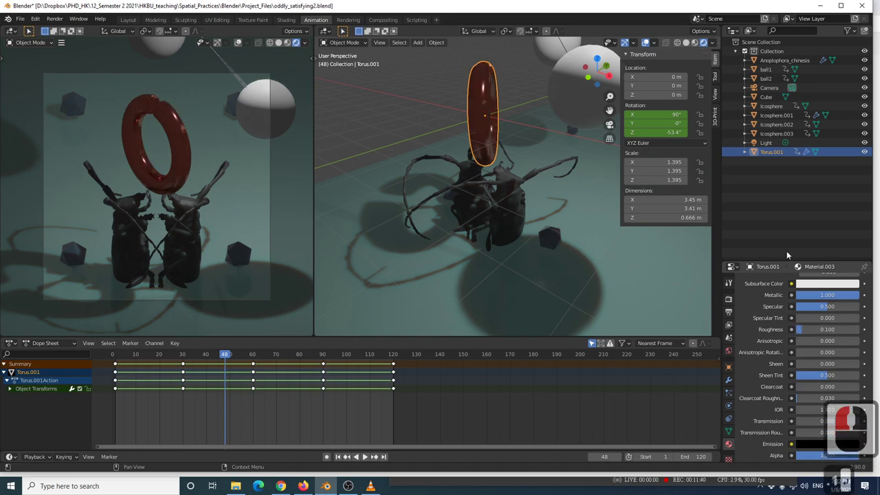
{"action": "middle_click_drag", "start_coordinate": [540, 117], "coordinate": [392, 109]}
{"action": "scroll", "coordinate": [552, 95], "scroll_direction": "up", "scroll_amount": 4}
{"action": "scroll", "coordinate": [385, 123], "scroll_direction": "down", "scroll_amount": 2}
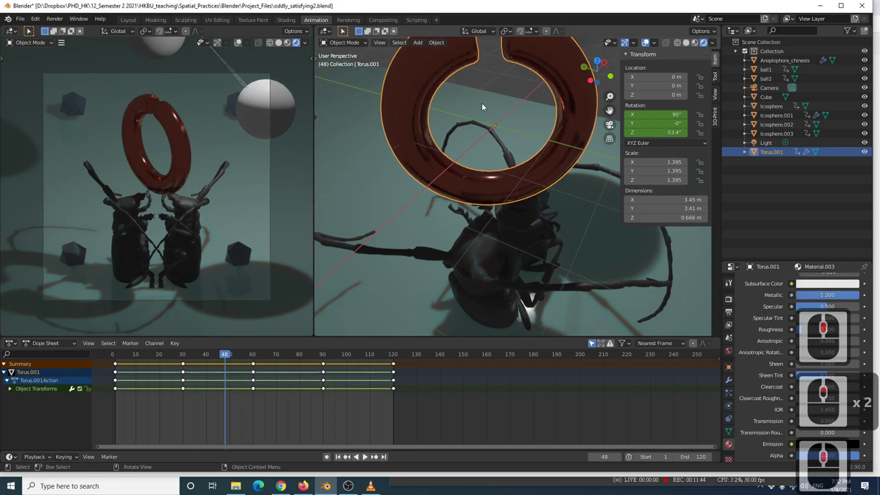
Switch to the reference video in VLC and examine the reflections on the metallic ring and ball
{"action": "key", "text": "alt+Tab"}
{"action": "key", "text": "alt+Tab"}
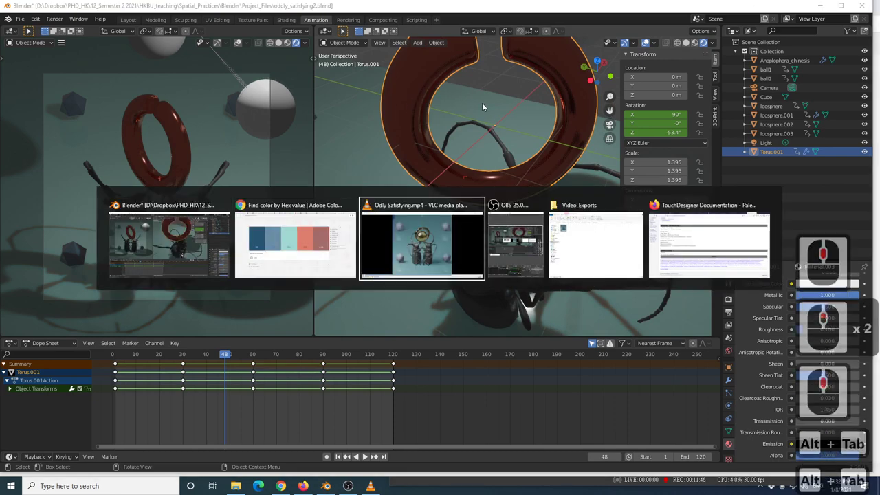
{"action": "left_click", "coordinate": [449, 104]}
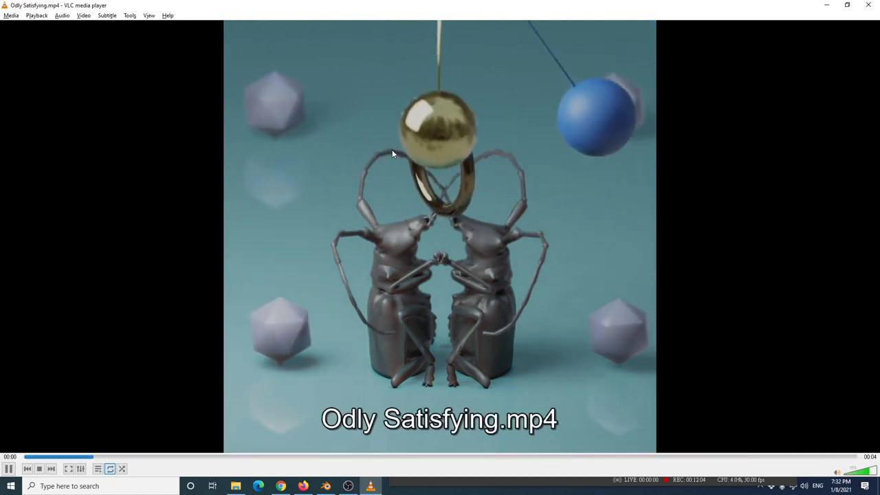
Switch back to Blender and assign an Environment Texture to the world background's color
{"action": "key", "text": "alt+Tab"}
{"action": "scroll", "coordinate": [498, 144], "scroll_direction": "down", "scroll_amount": 4}
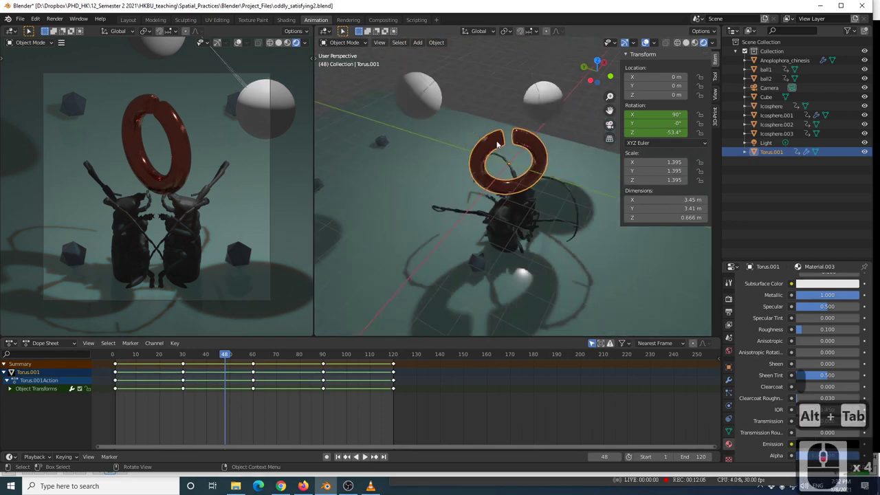
{"action": "left_click", "coordinate": [514, 85]}
{"action": "middle_click_drag", "start_coordinate": [510, 93], "coordinate": [528, 102]}
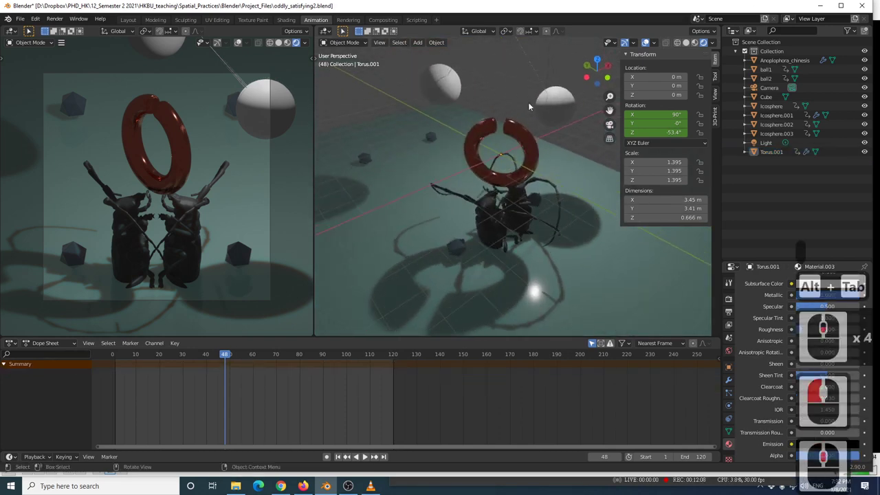
{"action": "left_click", "coordinate": [729, 351]}
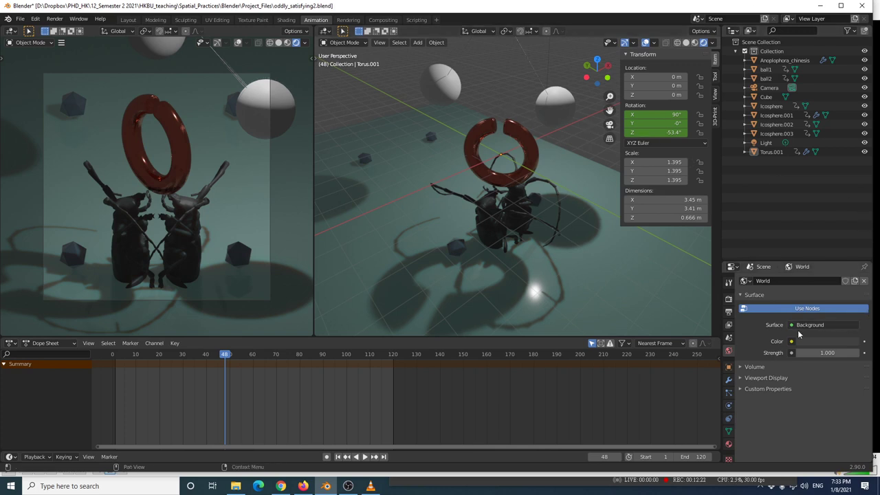
{"action": "triple_click", "coordinate": [729, 352]}
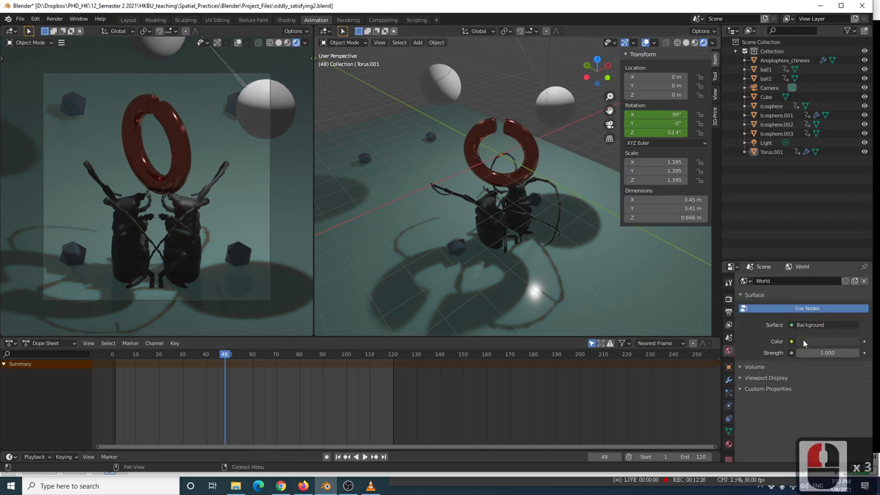
{"action": "left_click", "coordinate": [803, 342]}
{"action": "left_click", "coordinate": [787, 388]}
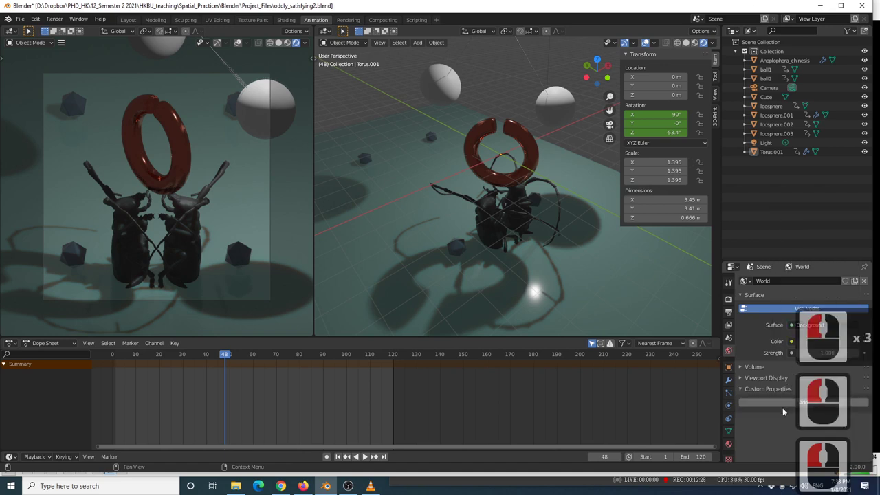
{"action": "left_click", "coordinate": [791, 343]}
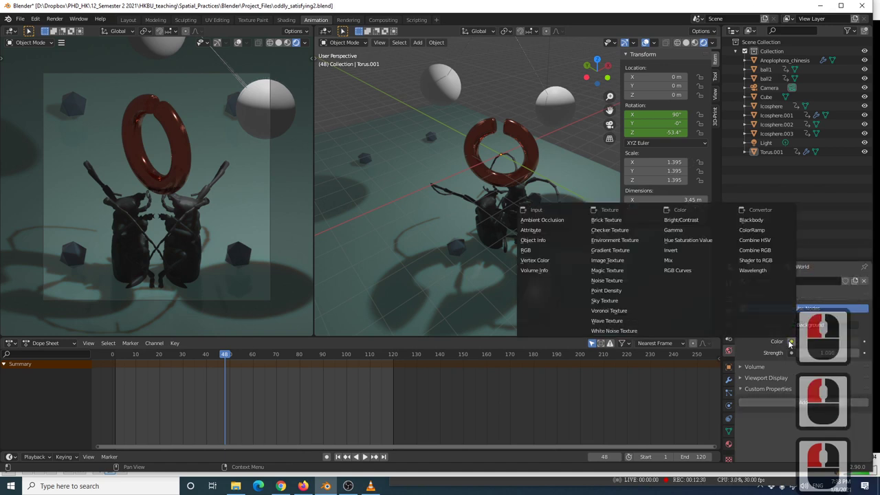
{"action": "left_click", "coordinate": [631, 241]}
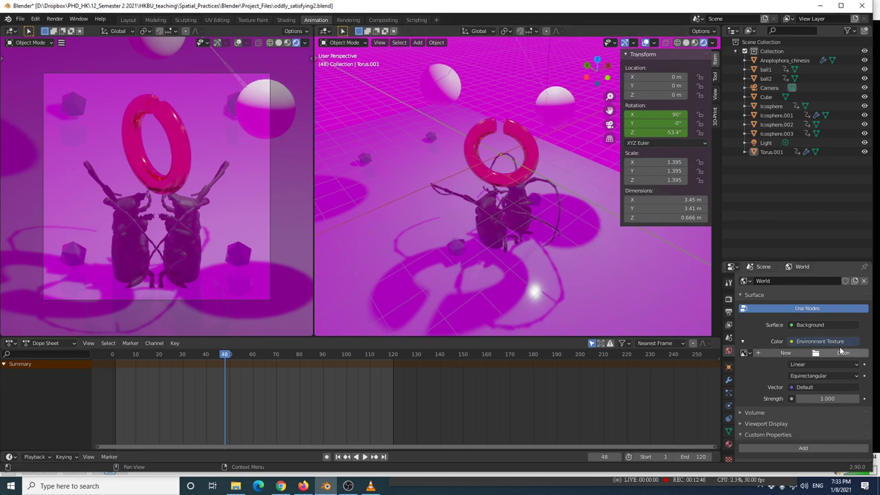
Switch to Chrome, search for hdrihaven and open the HDRI Haven website
{"action": "key", "text": "alt+Tab"}
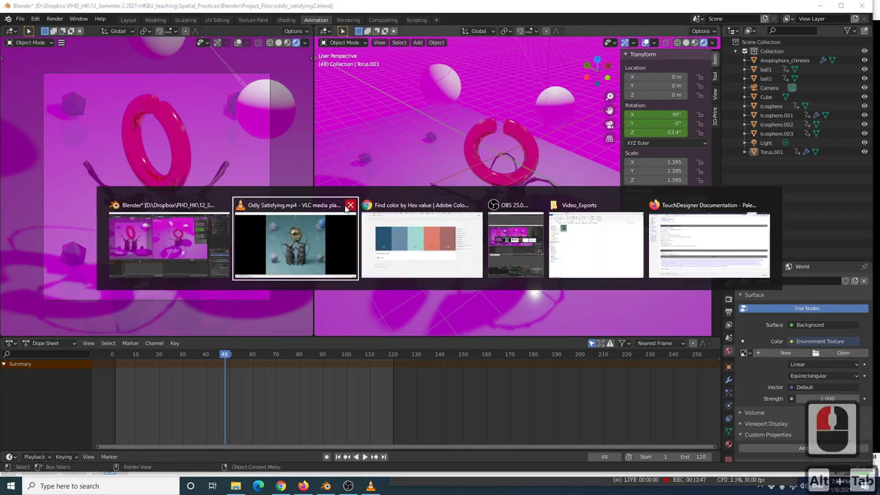
{"action": "left_click", "coordinate": [398, 238], "text": "alt"}
{"action": "left_click", "coordinate": [318, 21]}
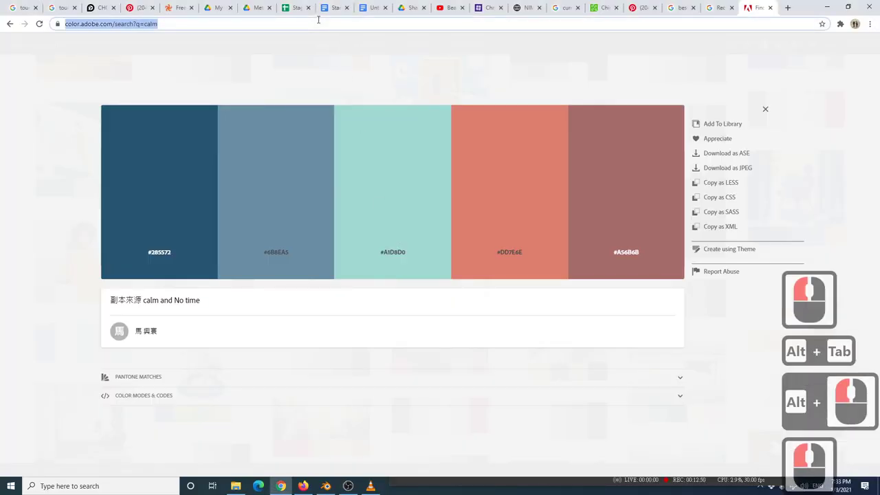
{"action": "type", "text": "hdrih"}
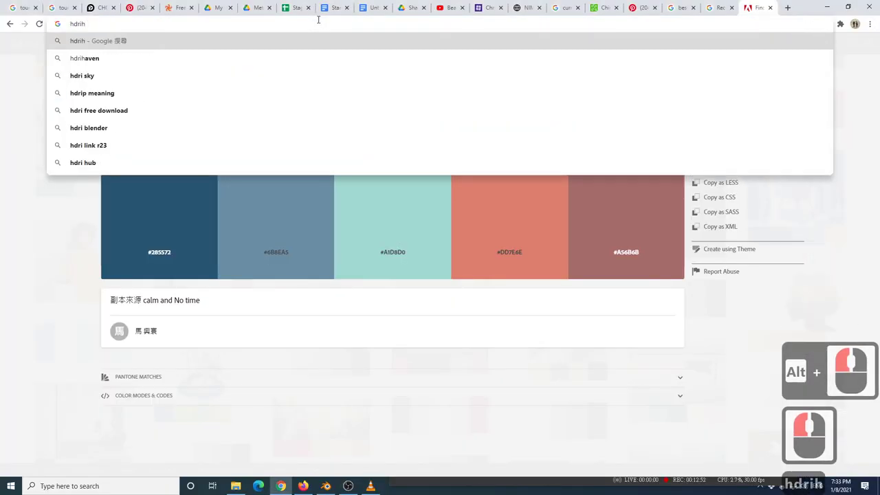
{"action": "type", "text": "aven"}
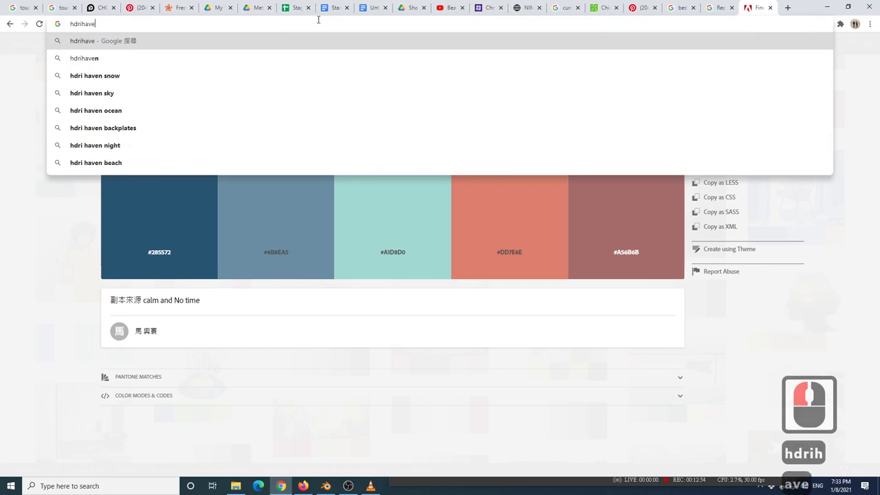
{"action": "key", "text": "Return"}
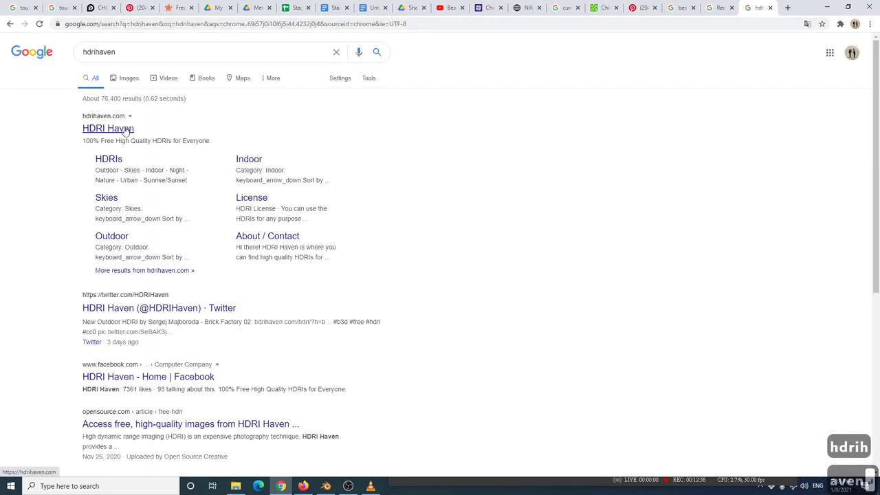
{"action": "left_click", "coordinate": [126, 129]}
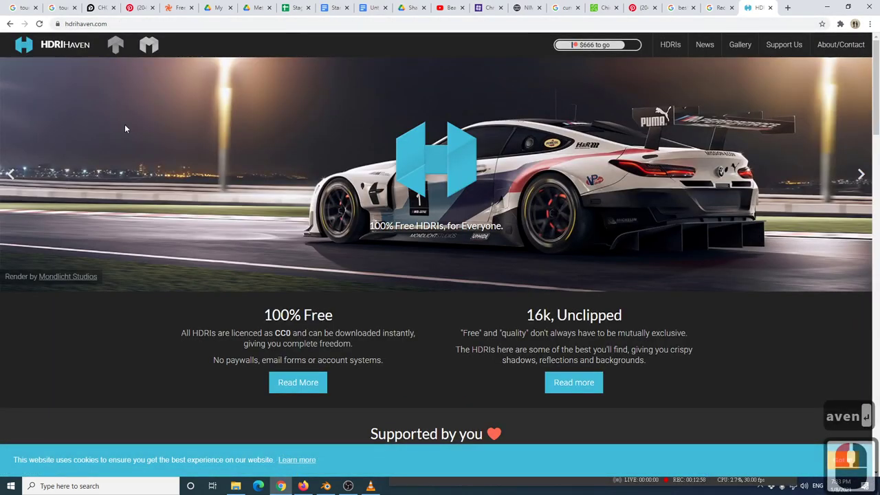
Open HDRI Haven's full HDRI collection and browse the available environment images
{"action": "scroll", "coordinate": [205, 231], "scroll_direction": "down", "scroll_amount": 3}
{"action": "scroll", "coordinate": [199, 247], "scroll_direction": "down", "scroll_amount": 5}
{"action": "scroll", "coordinate": [180, 234], "scroll_direction": "up", "scroll_amount": 8}
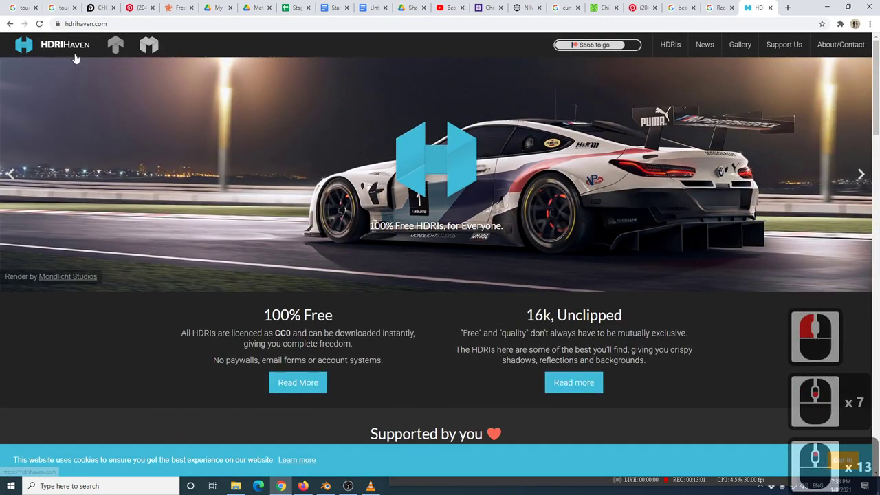
{"action": "left_click", "coordinate": [670, 44]}
{"action": "scroll", "coordinate": [357, 306], "scroll_direction": "down", "scroll_amount": 4}
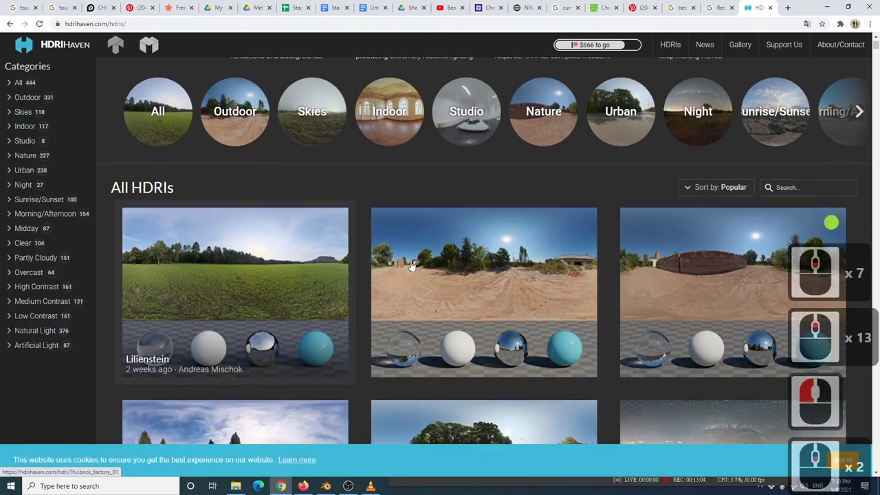
{"action": "scroll", "coordinate": [338, 245], "scroll_direction": "down", "scroll_amount": 1}
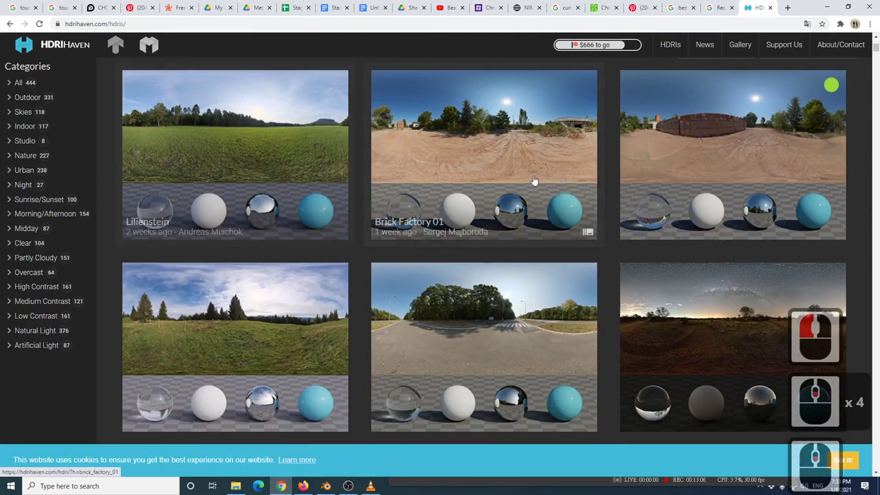
{"action": "scroll", "coordinate": [521, 117], "scroll_direction": "down", "scroll_amount": 8}
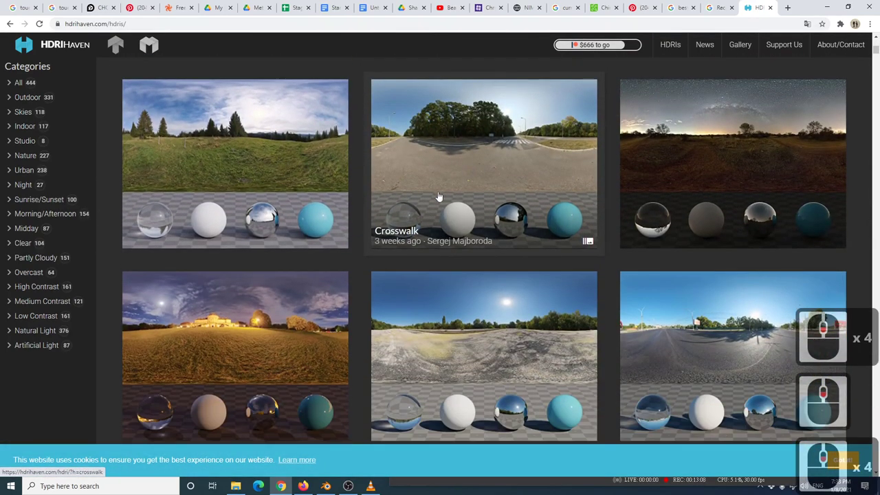
{"action": "scroll", "coordinate": [446, 201], "scroll_direction": "down", "scroll_amount": 2}
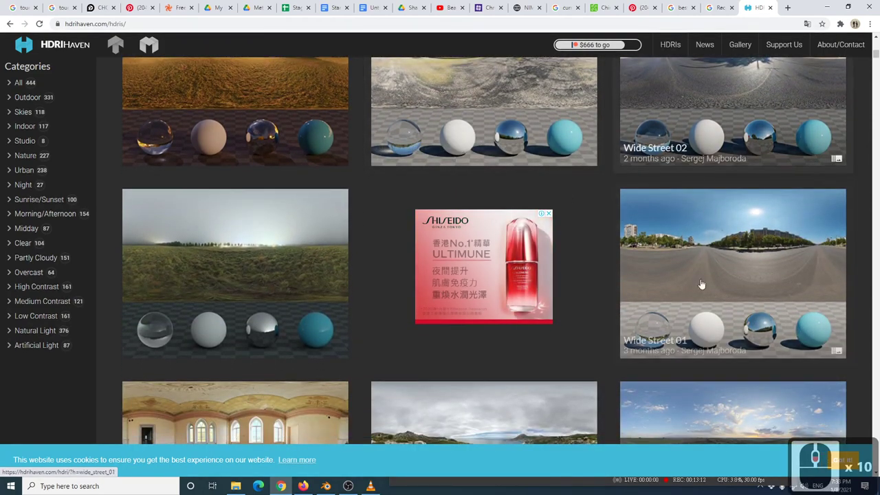
{"action": "scroll", "coordinate": [504, 280], "scroll_direction": "down", "scroll_amount": 1}
{"action": "scroll", "coordinate": [504, 280], "scroll_direction": "down", "scroll_amount": 5}
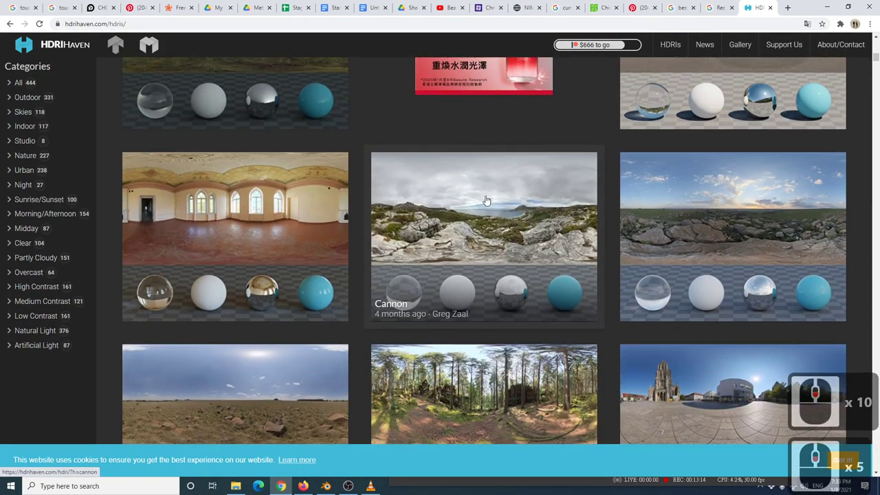
{"action": "scroll", "coordinate": [456, 196], "scroll_direction": "down", "scroll_amount": 2}
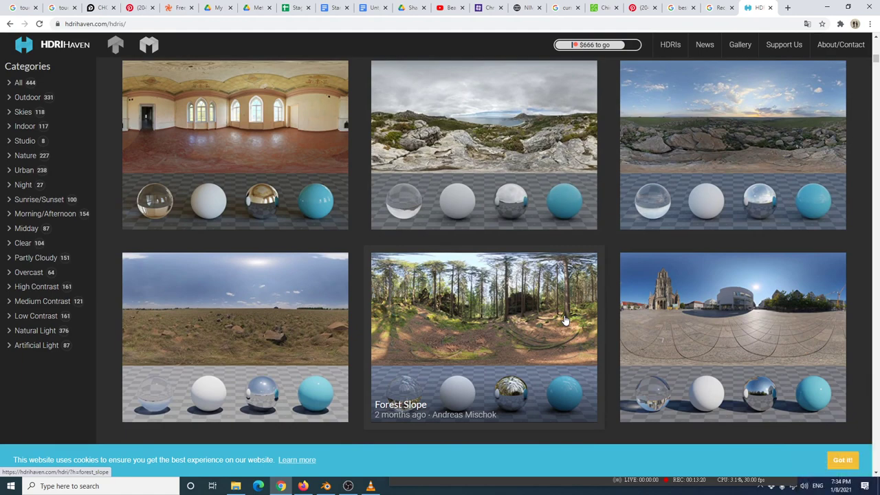
Examine the reflections in the VLC reference video, pause it, and revisit the HDRI collection in Chrome
{"action": "key", "text": "alt+Tab"}
{"action": "key", "text": "alt+Tab"}
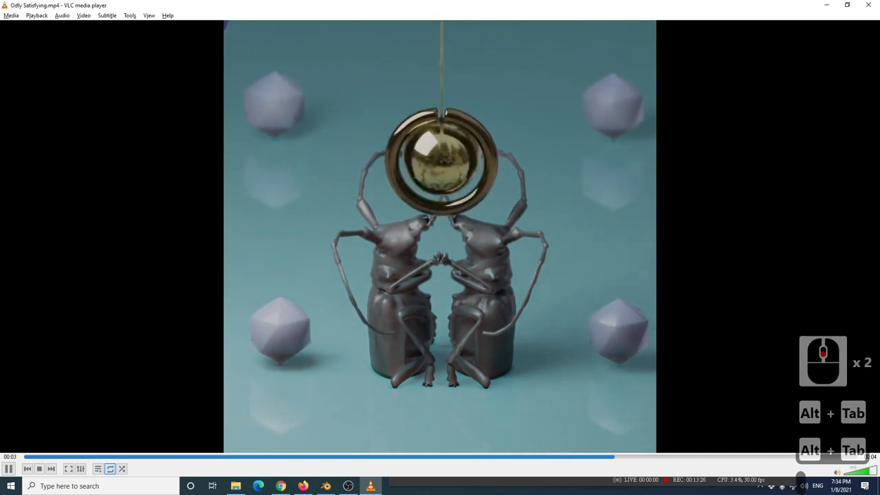
{"action": "key", "text": "space"}
{"action": "key", "text": "alt+Tab"}
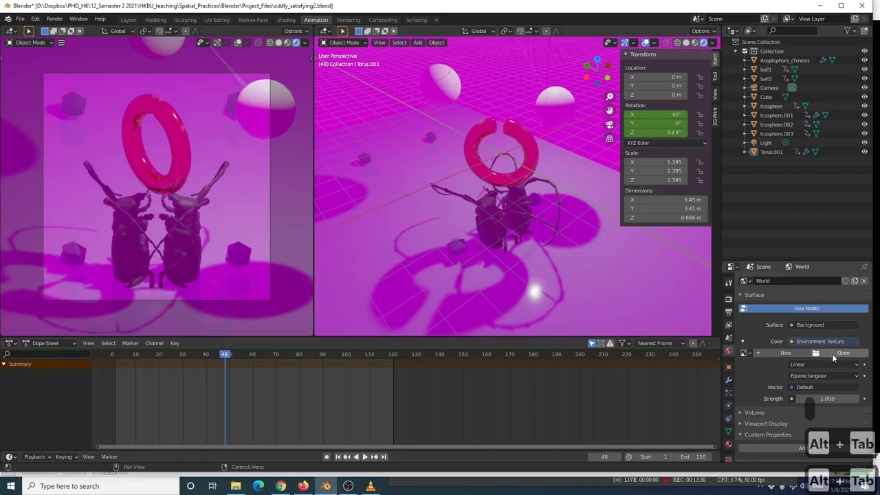
{"action": "key", "text": "alt+Tab"}
{"action": "key", "text": "Tab"}
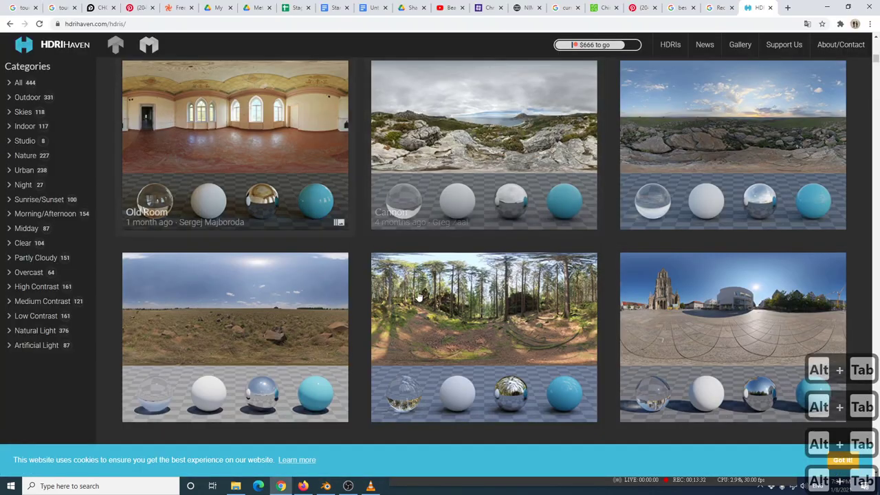
Switch to Blender and load WinterForest_8k.jpg from the Winter_Forest folder as the world's environment texture
{"action": "key", "text": "alt+Tab"}
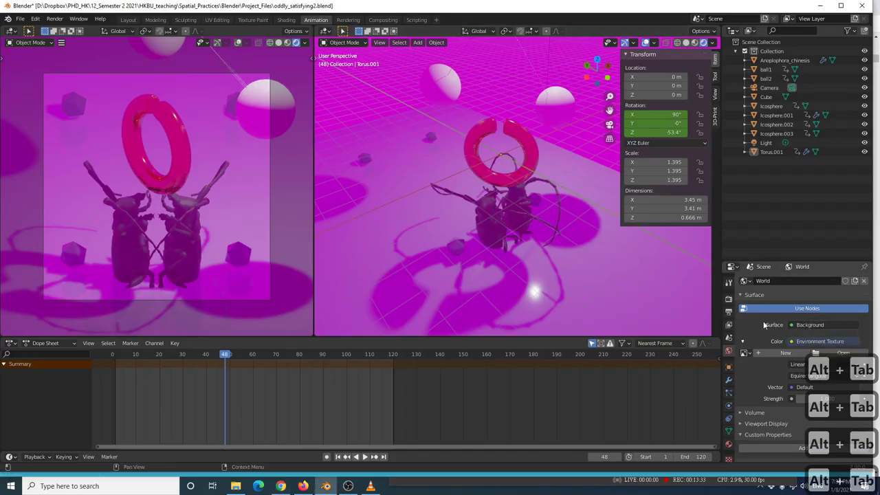
{"action": "left_click", "coordinate": [834, 355]}
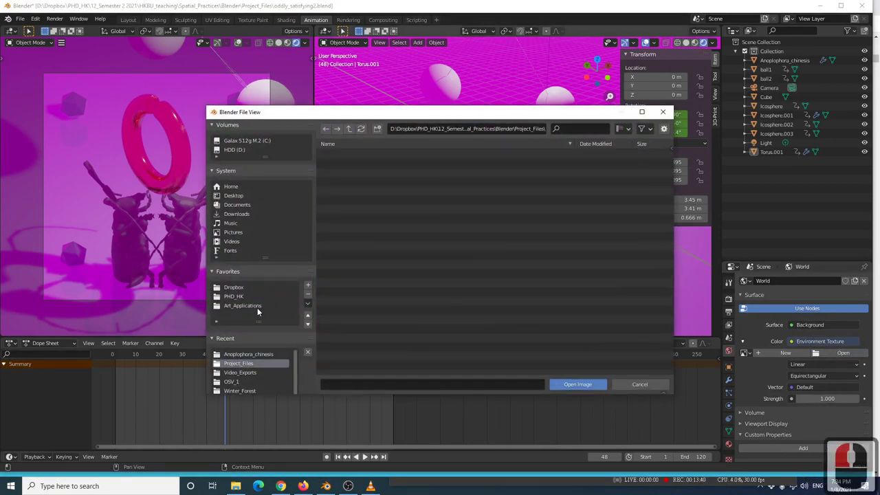
{"action": "left_click", "coordinate": [264, 391]}
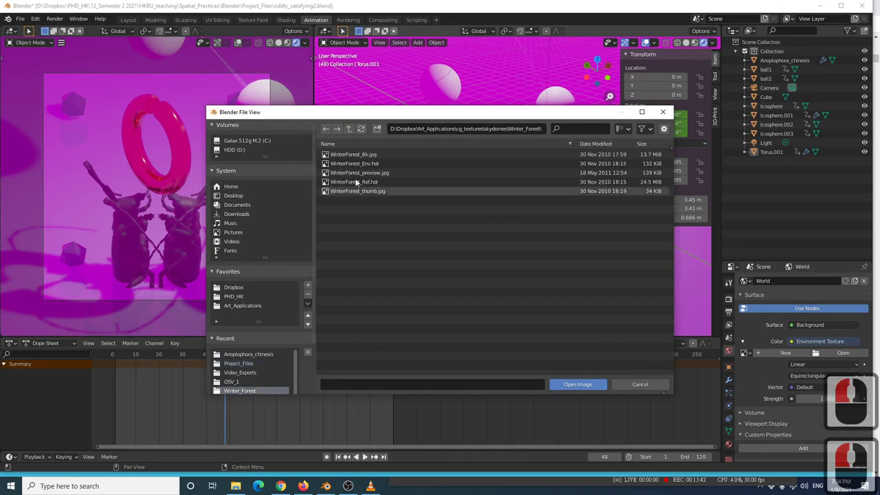
{"action": "left_click", "coordinate": [373, 156]}
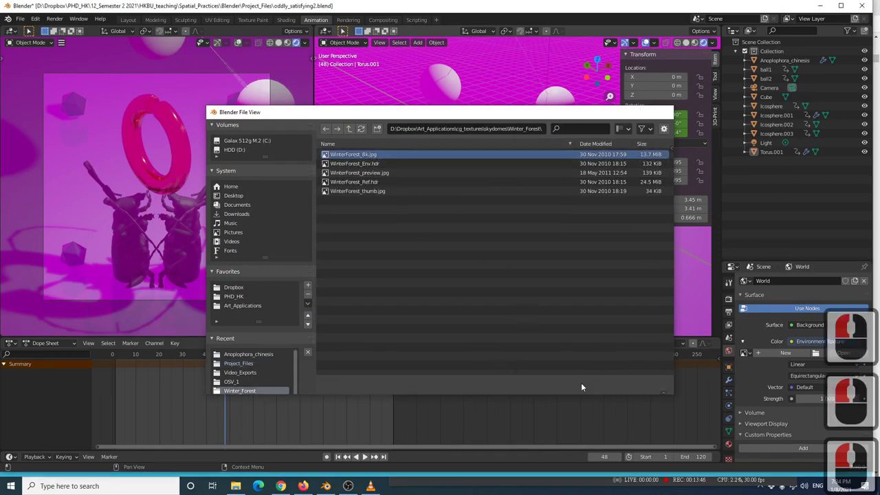
{"action": "left_click", "coordinate": [581, 384]}
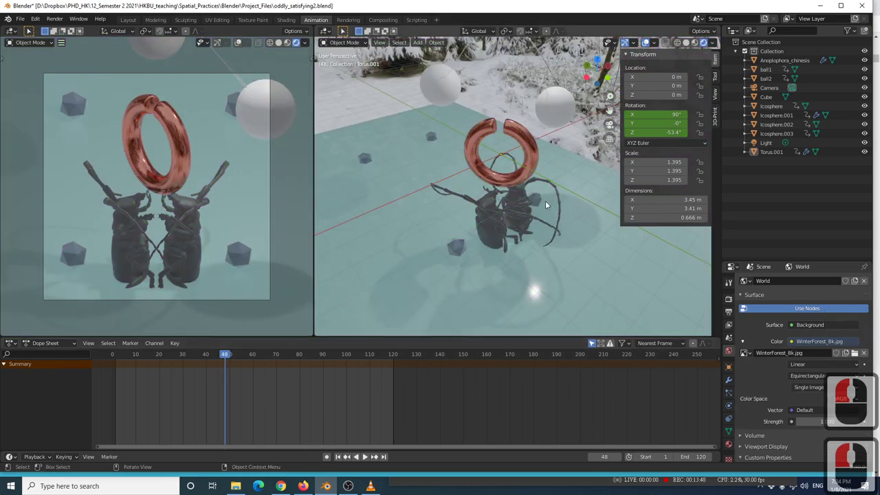
Turn on the Transparent film option in the Eevee render settings so the forest background is hidden
{"action": "middle_click_drag", "start_coordinate": [546, 205], "coordinate": [517, 166]}
{"action": "middle_click_drag", "start_coordinate": [526, 179], "coordinate": [489, 156]}
{"action": "middle_click_drag", "start_coordinate": [320, 138], "coordinate": [376, 96]}
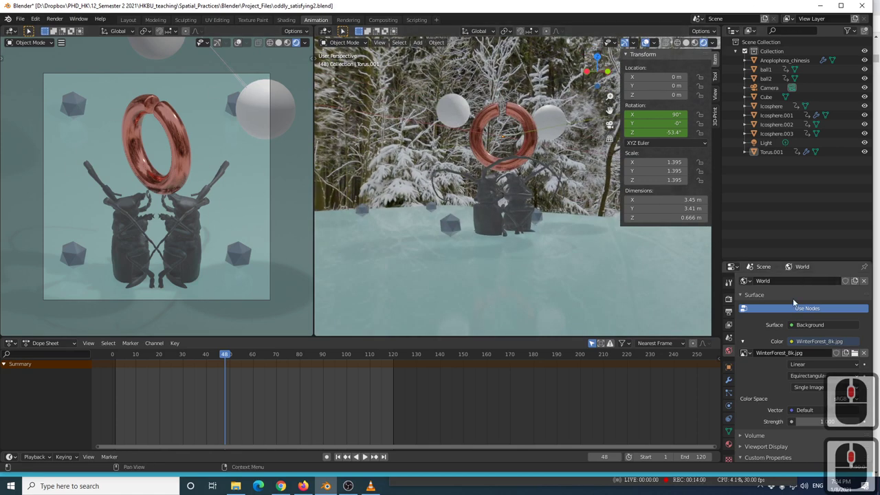
{"action": "left_click", "coordinate": [729, 299]}
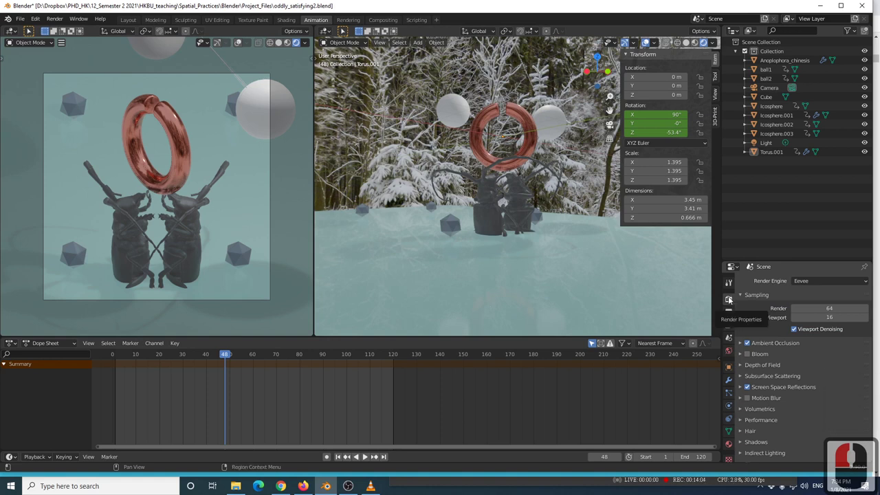
{"action": "scroll", "coordinate": [753, 398], "scroll_direction": "down", "scroll_amount": 4}
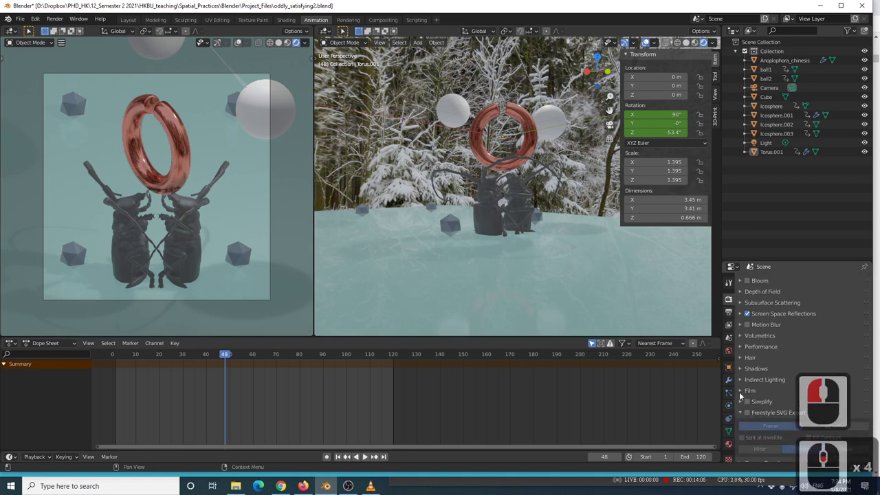
{"action": "left_click", "coordinate": [741, 392]}
{"action": "scroll", "coordinate": [777, 365], "scroll_direction": "down", "scroll_amount": 4}
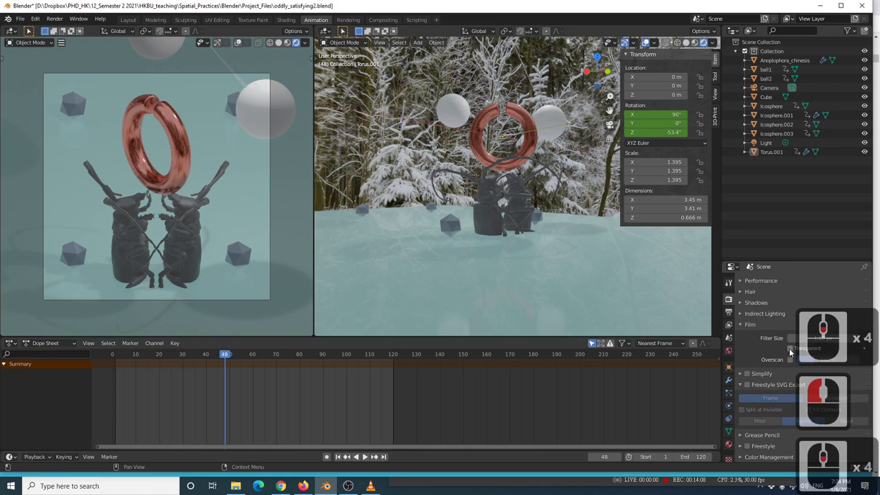
{"action": "left_click", "coordinate": [791, 348]}
{"action": "middle_click_drag", "start_coordinate": [571, 232], "coordinate": [545, 235]}
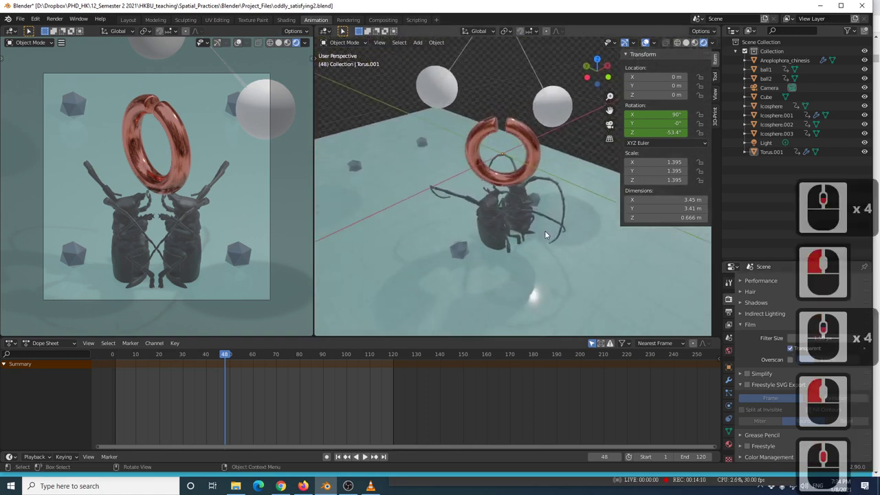
Examine the ring's reflections, play the animation up to frame 90, and compare the scene with the VLC reference video
{"action": "scroll", "coordinate": [544, 230], "scroll_direction": "up", "scroll_amount": 5}
{"action": "scroll", "coordinate": [502, 139], "scroll_direction": "down", "scroll_amount": 3}
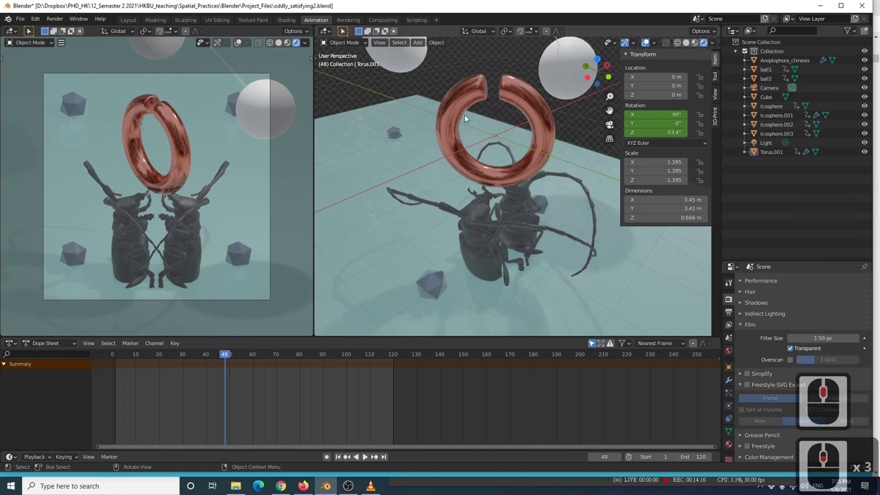
{"action": "middle_click_drag", "start_coordinate": [467, 118], "coordinate": [492, 115]}
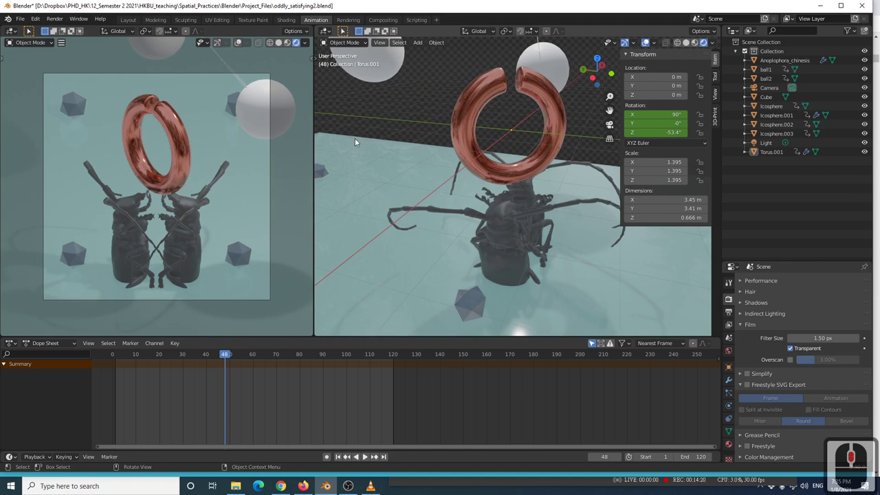
{"action": "key", "text": "space"}
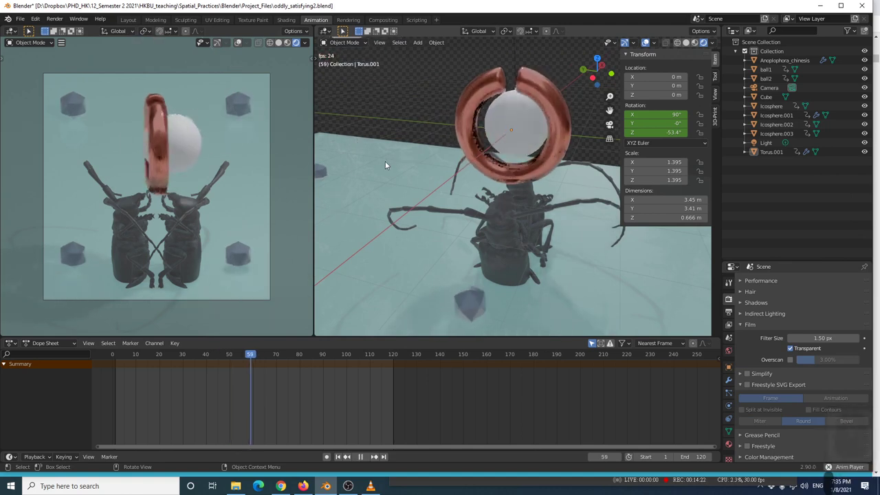
{"action": "key", "text": "space"}
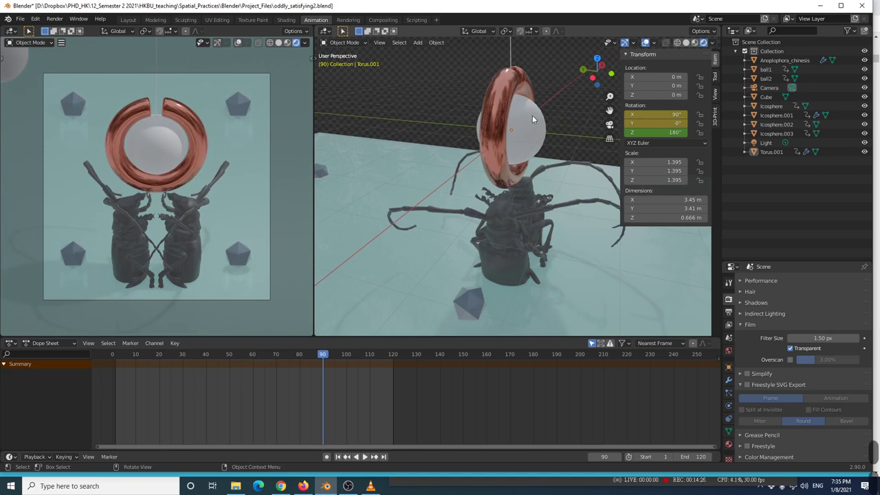
{"action": "key", "text": "alt+Tab"}
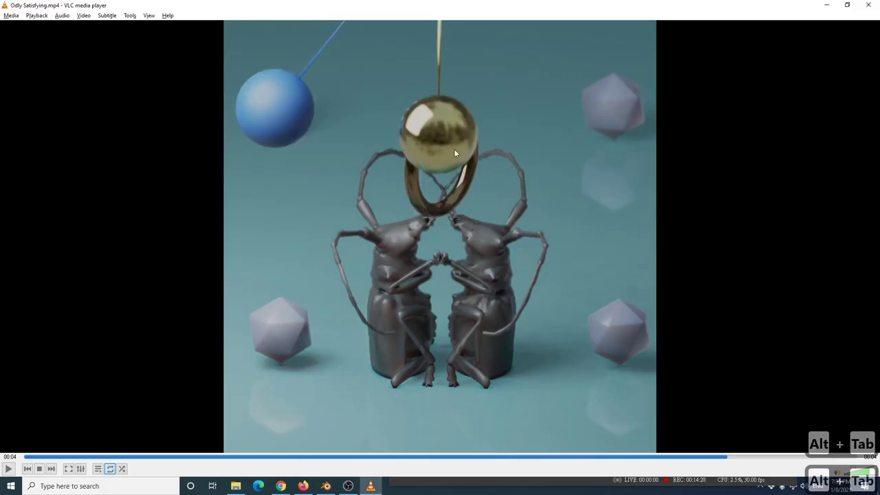
{"action": "key", "text": "alt+Tab"}
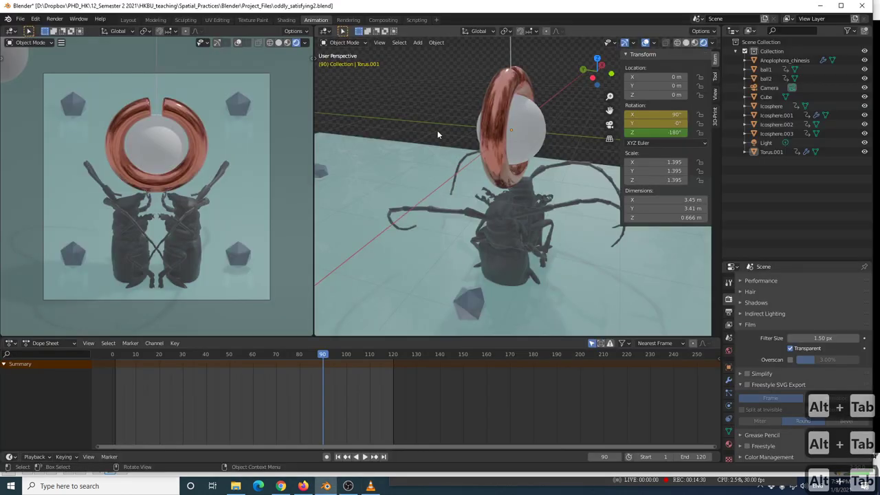
Select ball1, the ball inside the ring, and give it a new material
{"action": "left_click", "coordinate": [522, 134]}
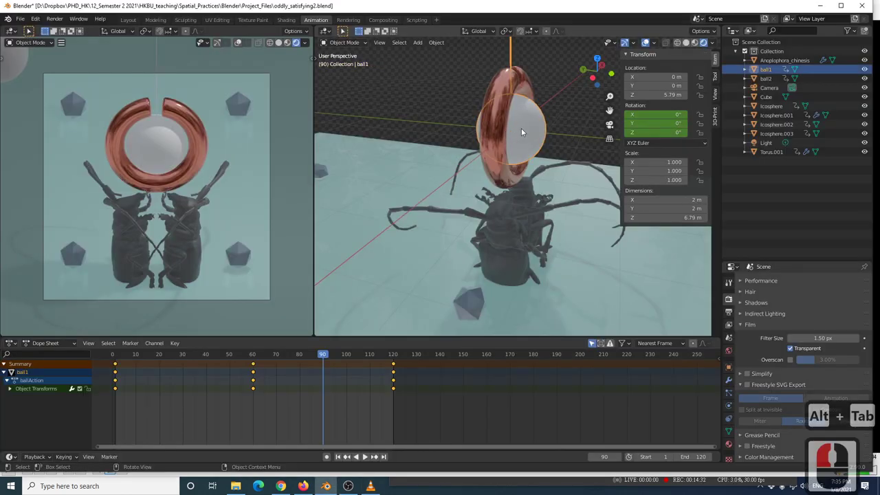
{"action": "middle_click_drag", "start_coordinate": [540, 124], "coordinate": [761, 358]}
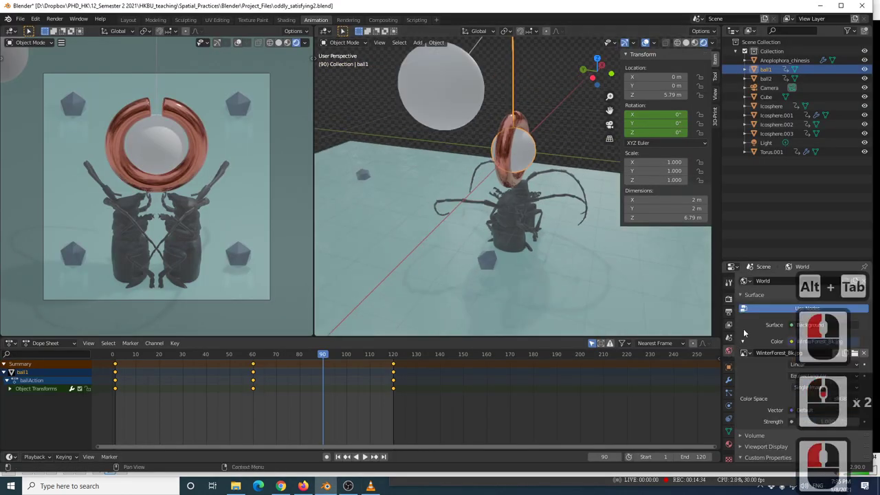
{"action": "left_click", "coordinate": [730, 445]}
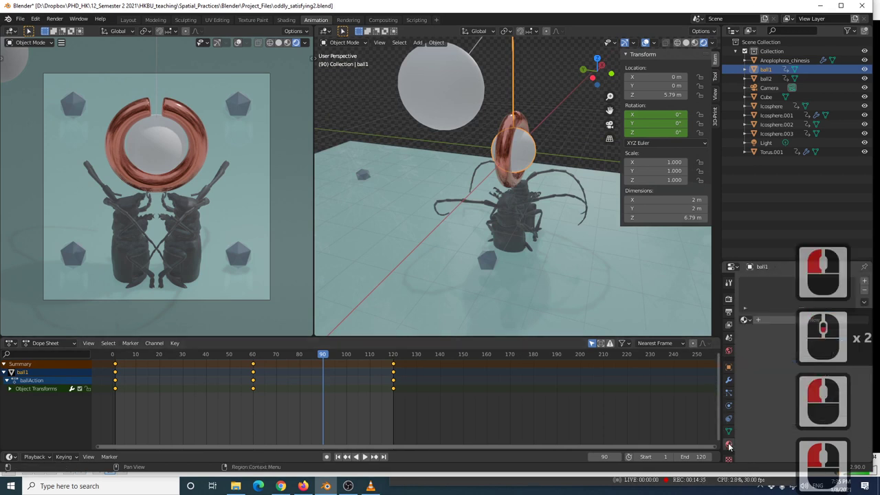
{"action": "left_click", "coordinate": [774, 320]}
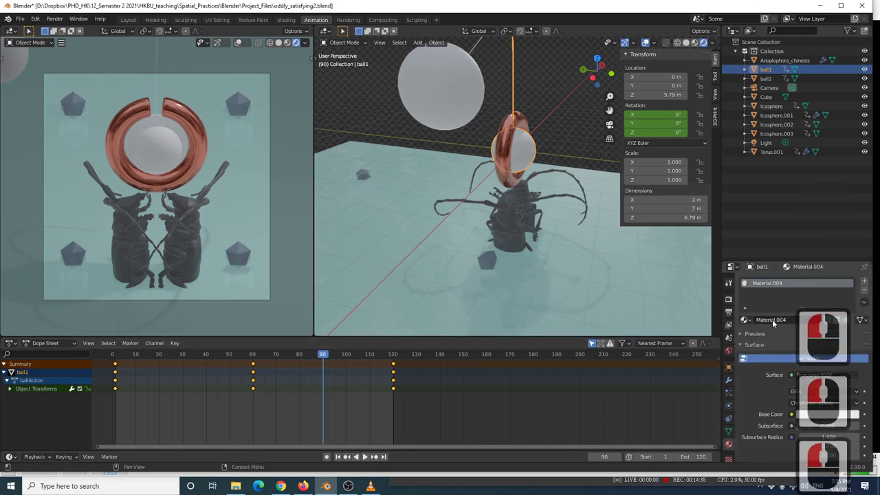
{"action": "scroll", "coordinate": [771, 346], "scroll_direction": "down", "scroll_amount": 1}
Switch to Chrome, go back from HDRI Haven to the Adobe Color "calm" results, and open the blue, teal and coral palette
{"action": "key", "text": "alt+Tab"}
{"action": "key", "text": "alt+Tab"}
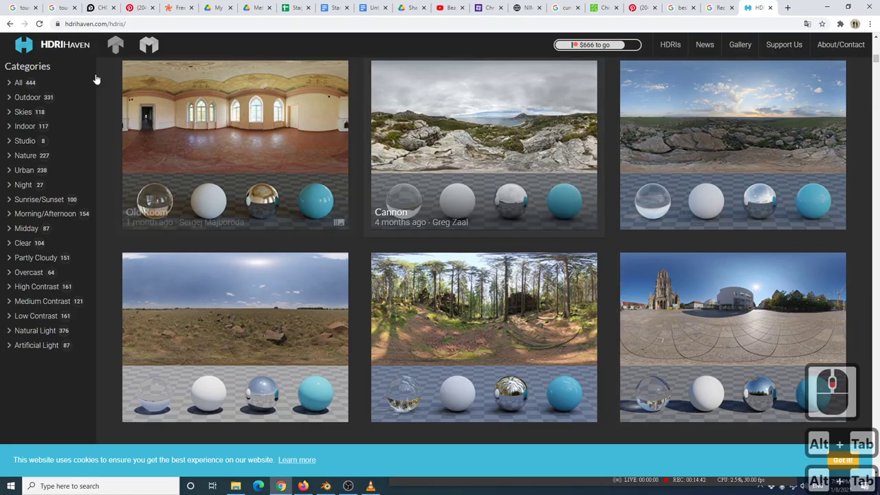
{"action": "left_click", "coordinate": [9, 24]}
{"action": "left_click", "coordinate": [9, 25]}
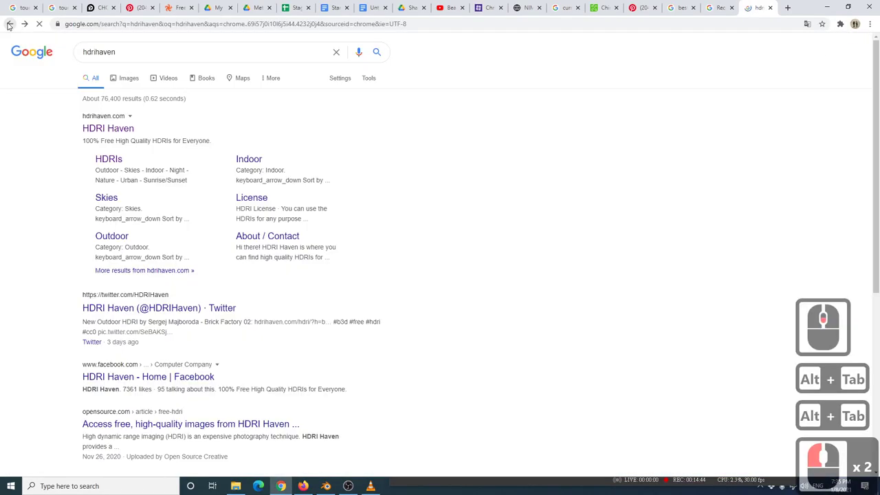
{"action": "left_click", "coordinate": [9, 24]}
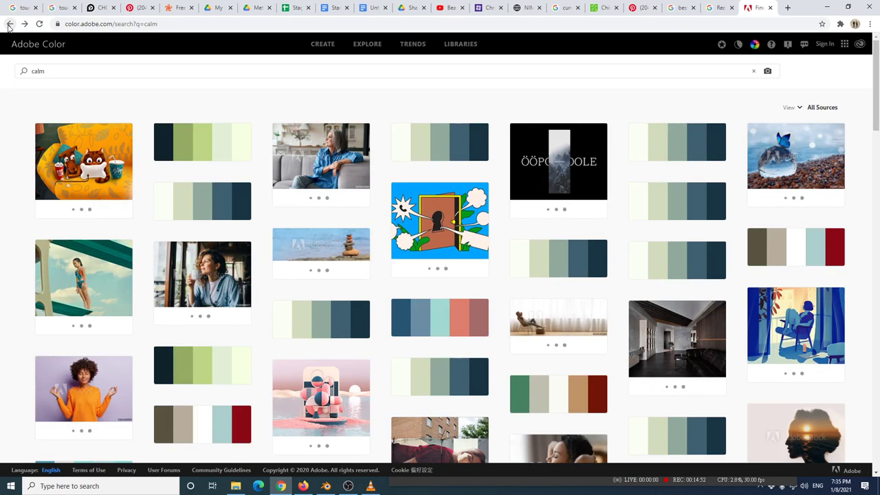
{"action": "left_click", "coordinate": [410, 318]}
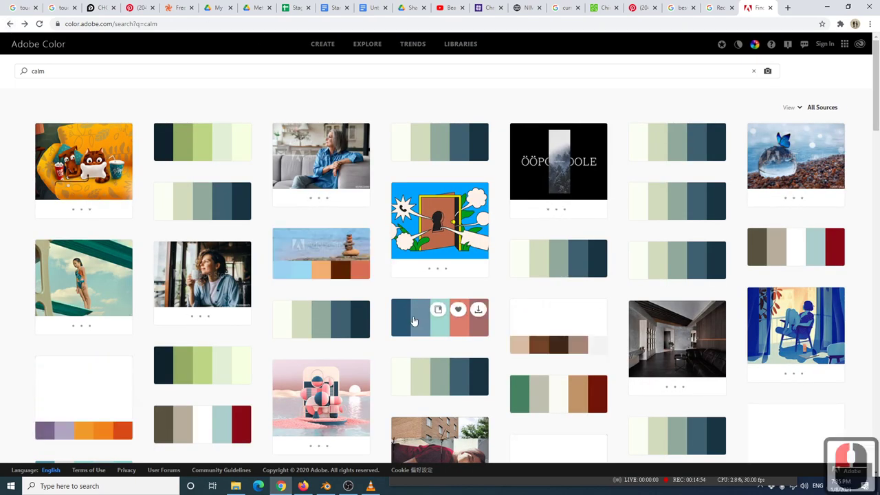
Copy the palette color #A56B6B and switch back to Blender
{"action": "key", "text": "alt+Tab"}
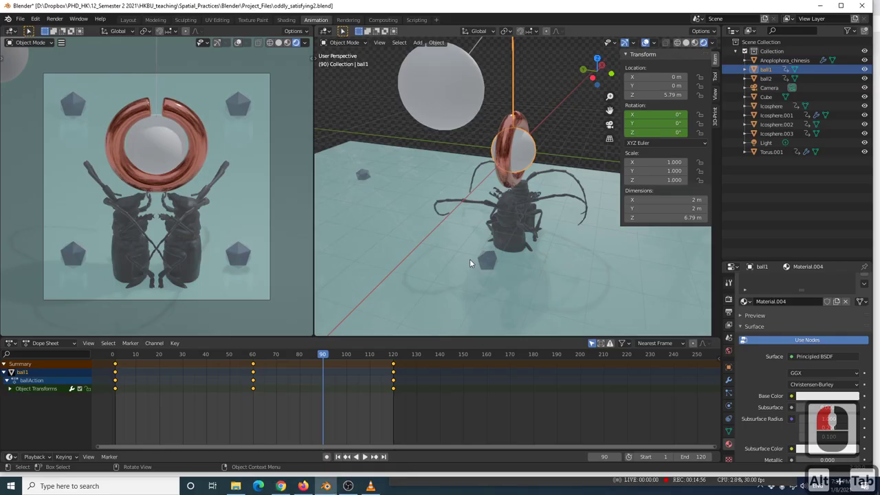
{"action": "key", "text": "alt+Tab"}
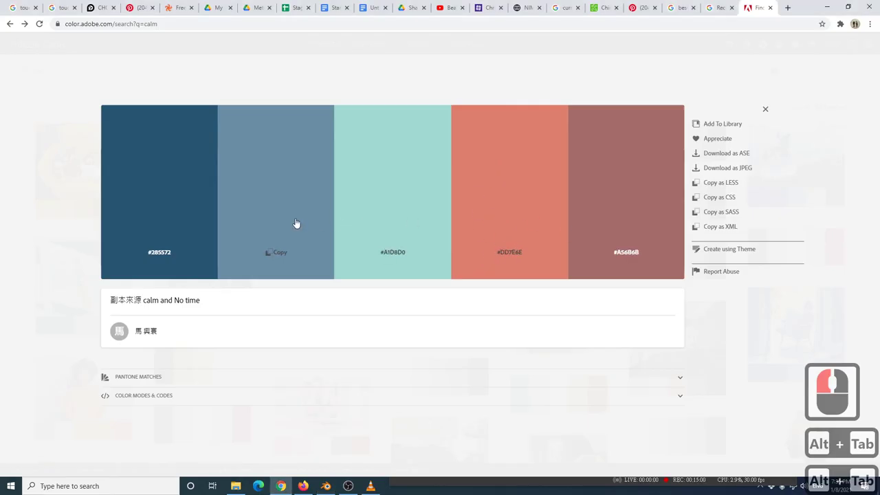
{"action": "key", "text": "alt+Tab"}
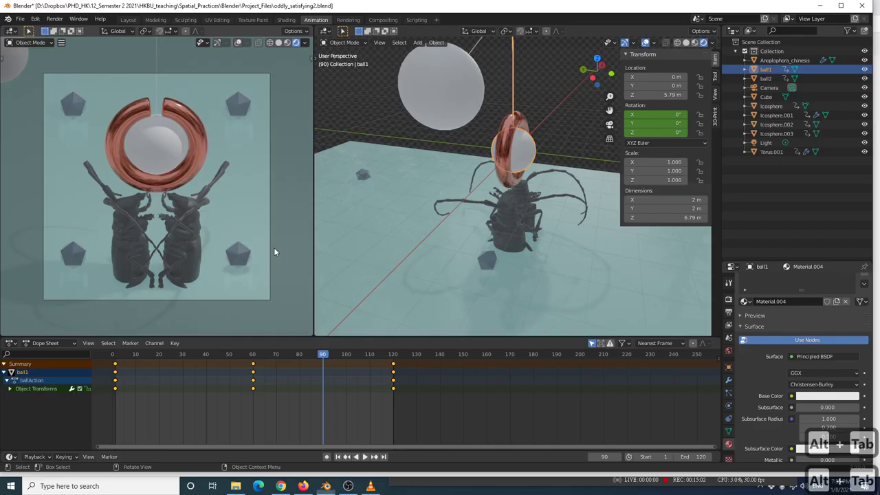
{"action": "key", "text": "alt+Tab"}
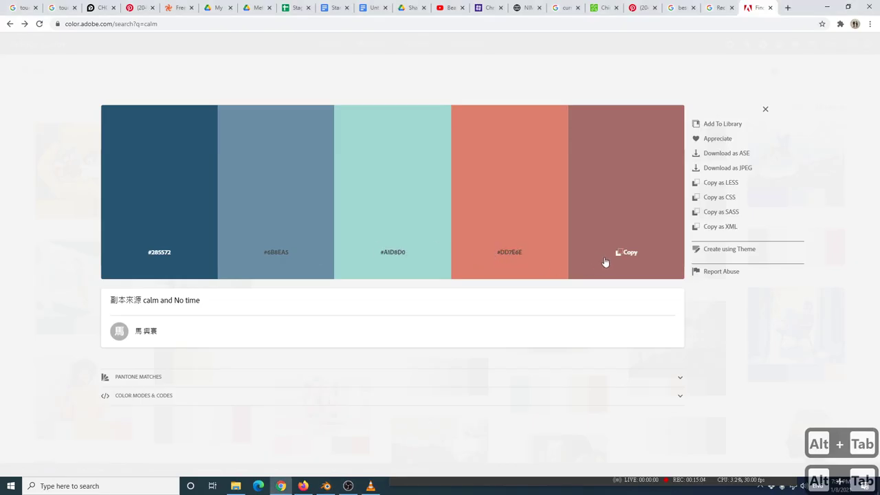
{"action": "left_click", "coordinate": [632, 253]}
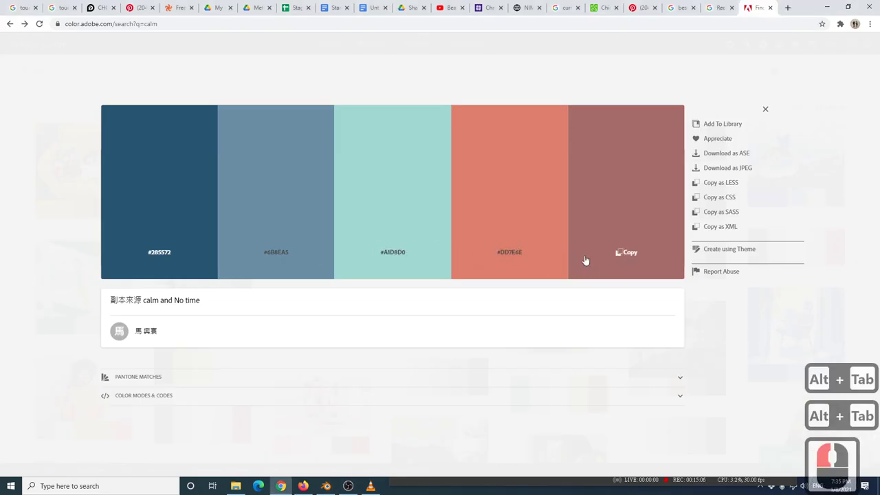
{"action": "key", "text": "alt+Tab"}
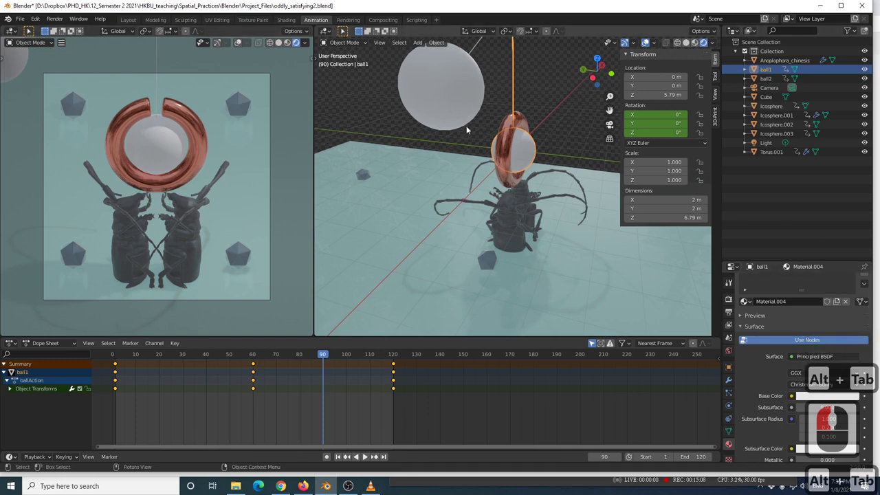
Set the base color of ball1's material to the copied hex value A56B6B
{"action": "left_click", "coordinate": [803, 396]}
{"action": "double_click", "coordinate": [798, 355]}
{"action": "key", "text": "ctrl+v"}
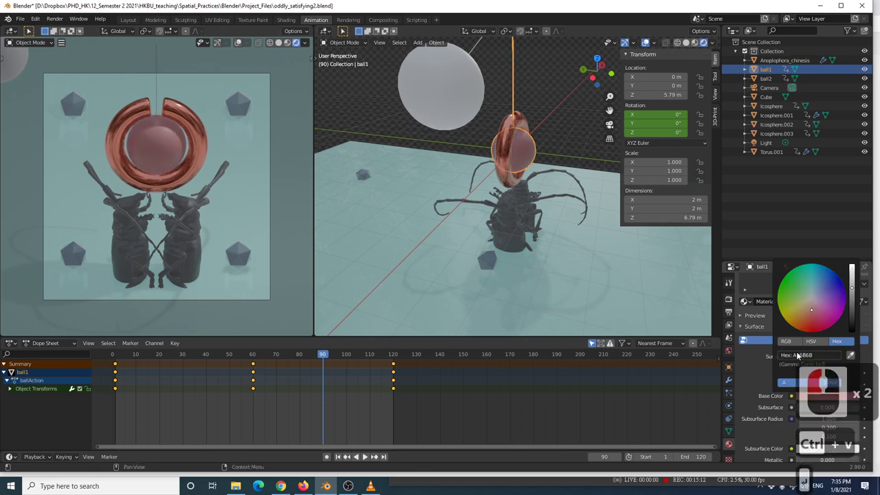
{"action": "key", "text": "Return"}
Set ball1's Metallic to 1 and Roughness to 0.1, and play the animation to preview the material
{"action": "scroll", "coordinate": [818, 399], "scroll_direction": "down", "scroll_amount": 3}
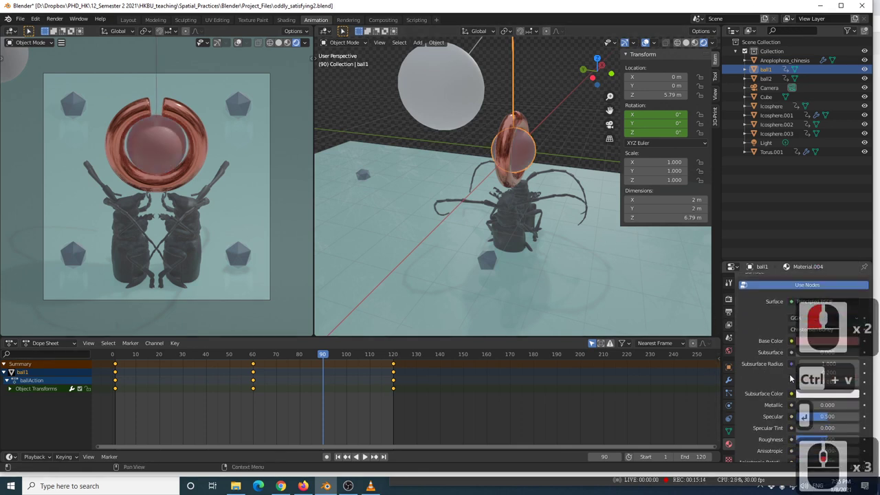
{"action": "left_click", "coordinate": [825, 406]}
{"action": "type", "text": "1"}
{"action": "key", "text": "Return"}
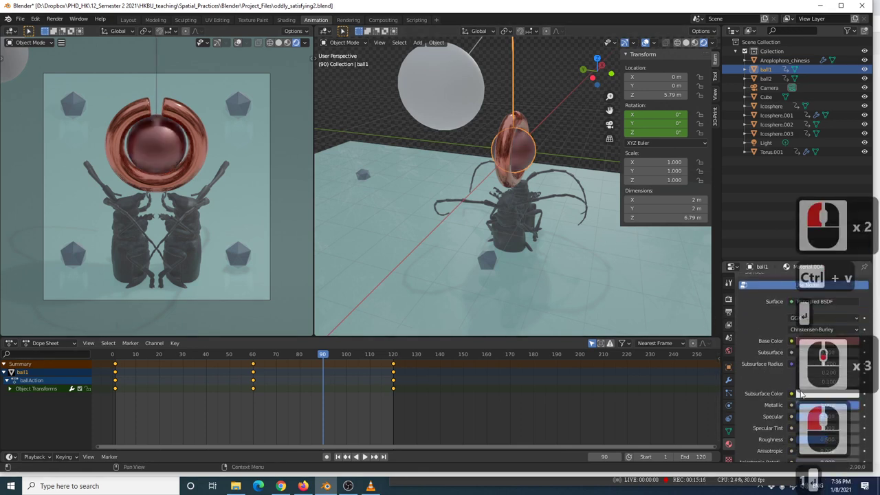
{"action": "scroll", "coordinate": [793, 409], "scroll_direction": "down", "scroll_amount": 2}
{"action": "double_click", "coordinate": [802, 403]}
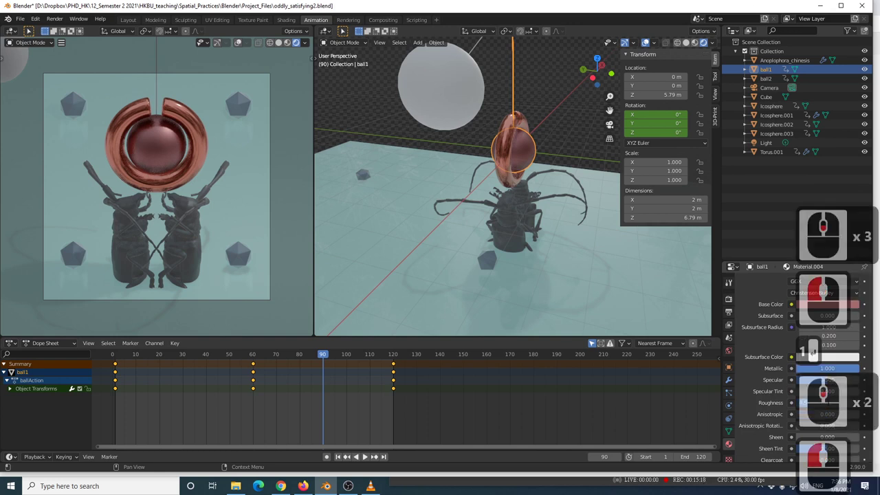
{"action": "type", "text": "1"}
{"action": "key", "text": "Return"}
{"action": "key", "text": "space"}
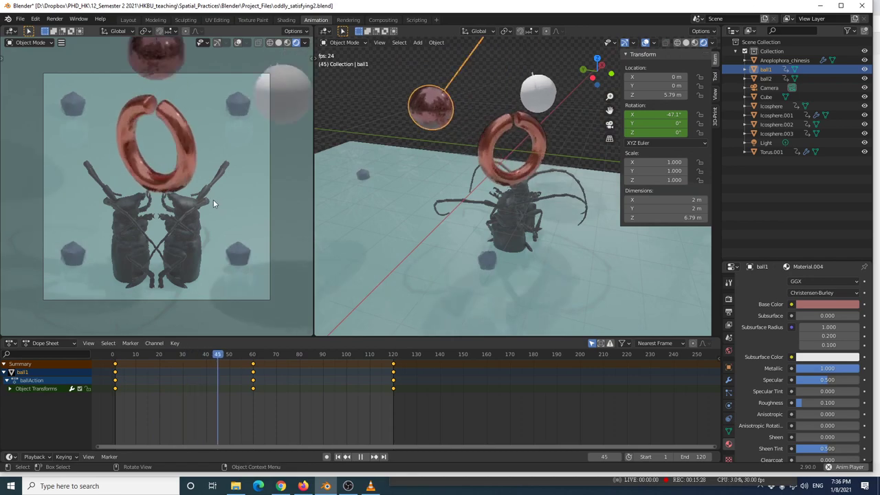
Switch to the Adobe Color palette in Chrome, copy the color #6B8EA5, and return to Blender
{"action": "key", "text": "alt+Tab"}
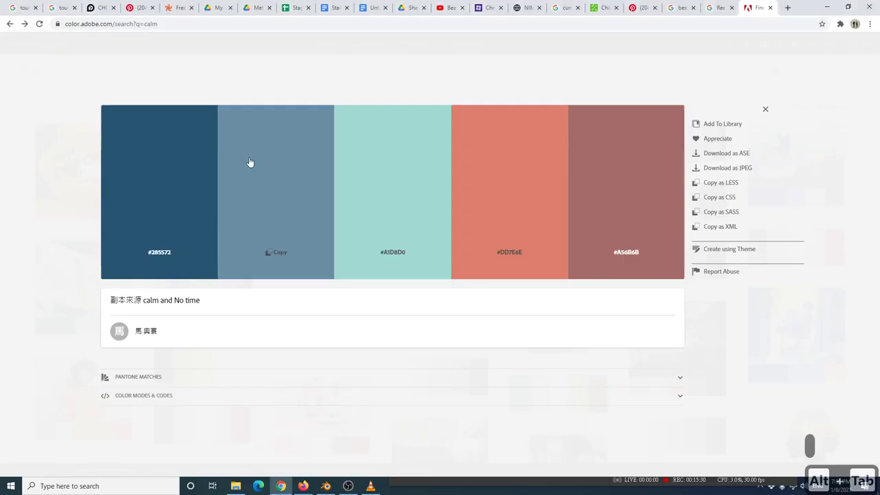
{"action": "key", "text": "alt+Tab"}
{"action": "key", "text": "alt+Tab"}
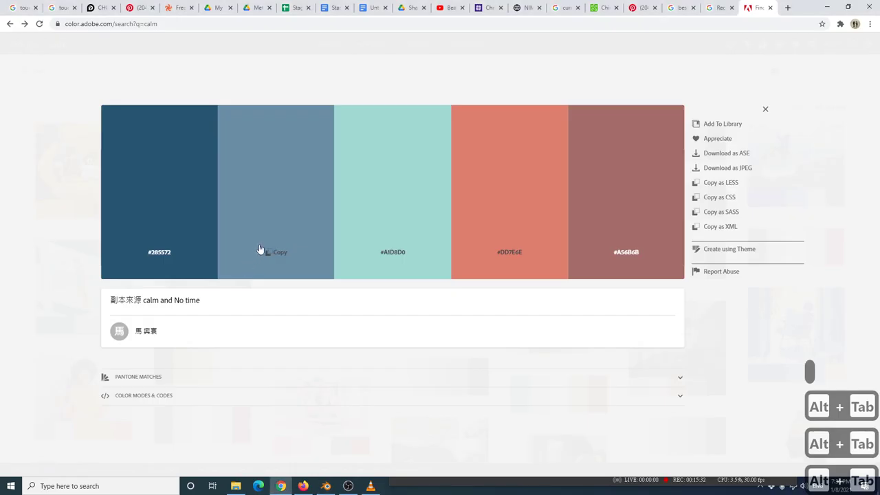
{"action": "key", "text": "alt+Tab"}
{"action": "key", "text": "alt+Tab"}
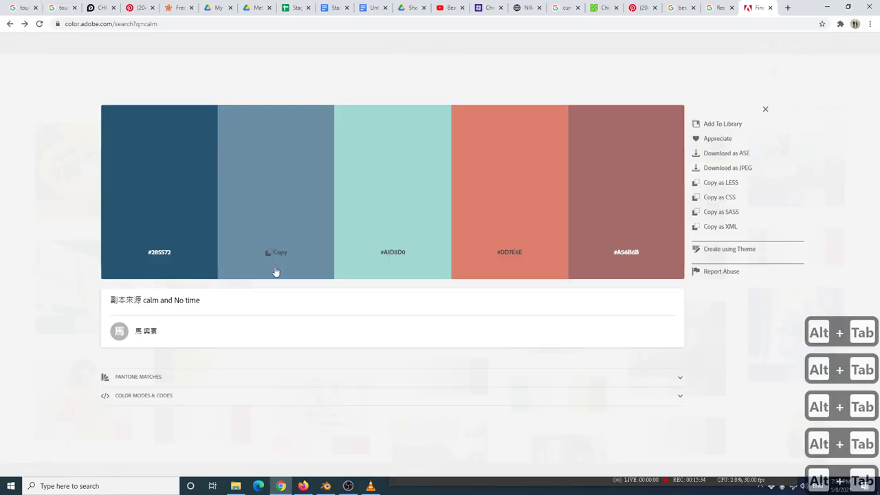
{"action": "left_click", "coordinate": [270, 255]}
{"action": "key", "text": "alt+Tab"}
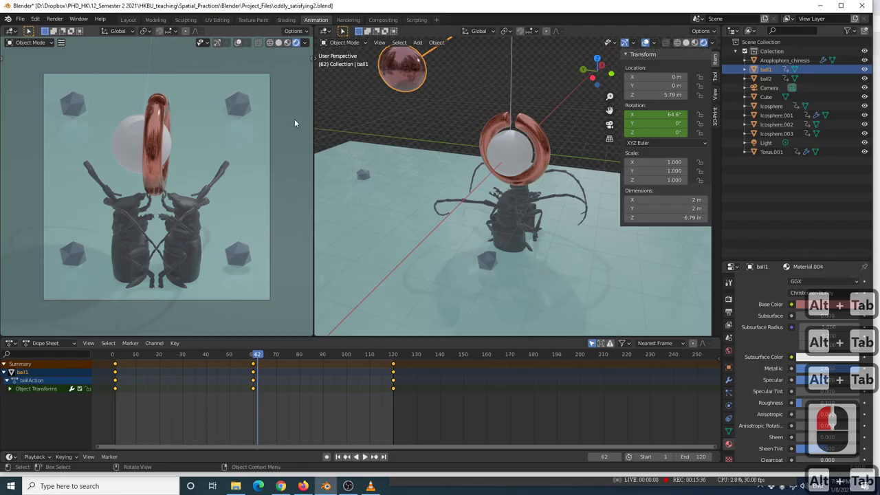
Create a new material for ball2 and set its base color to the copied hex value 6B8EA5
{"action": "left_click", "coordinate": [511, 153]}
{"action": "left_click", "coordinate": [744, 319]}
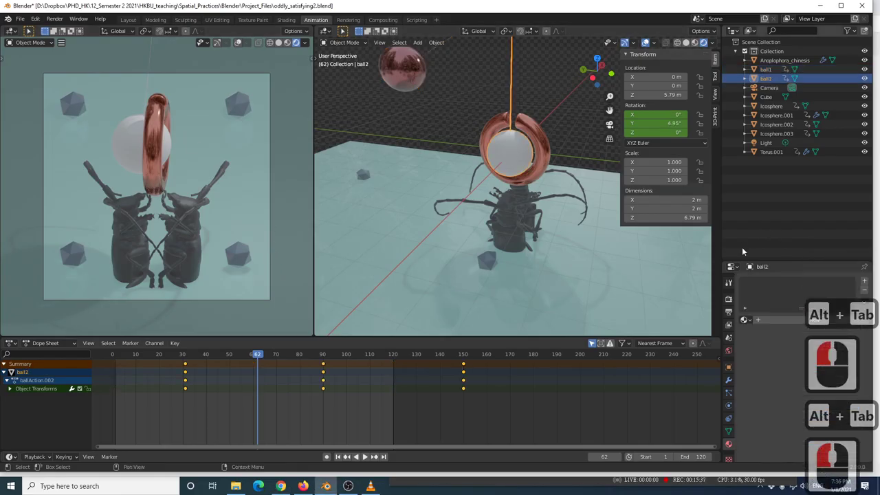
{"action": "left_click", "coordinate": [780, 322]}
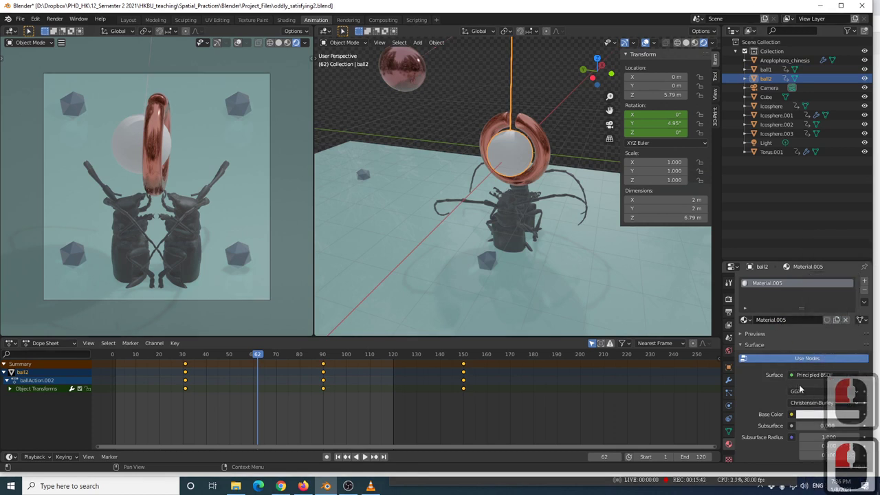
{"action": "left_click", "coordinate": [806, 414]}
{"action": "left_click", "coordinate": [798, 374]}
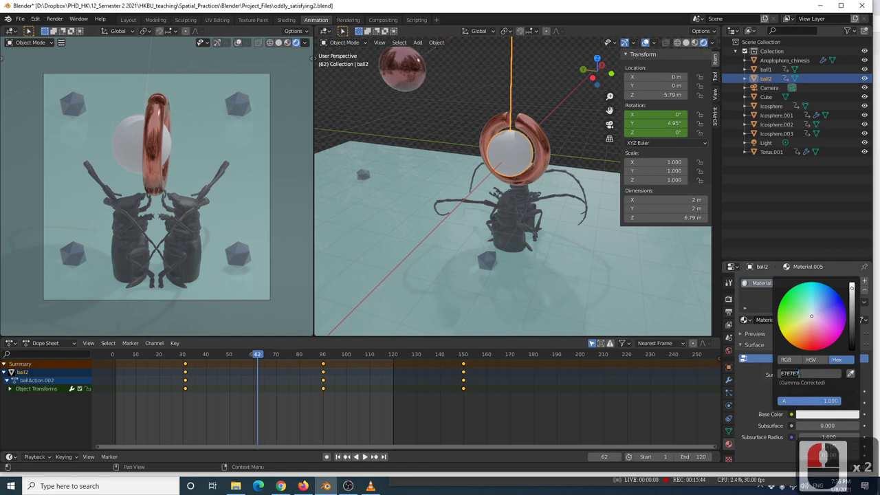
{"action": "key", "text": "ctrl+v"}
{"action": "key", "text": "Return"}
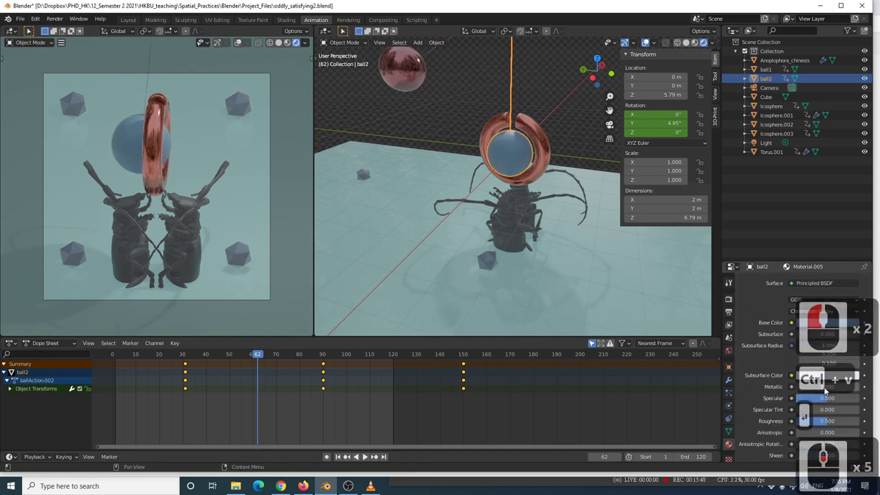
Set ball2's Metallic to 1 and Roughness to 0.1, and play the animation to preview the material
{"action": "scroll", "coordinate": [752, 391], "scroll_direction": "down", "scroll_amount": 5}
{"action": "type", "text": "1"}
{"action": "key", "text": "Return"}
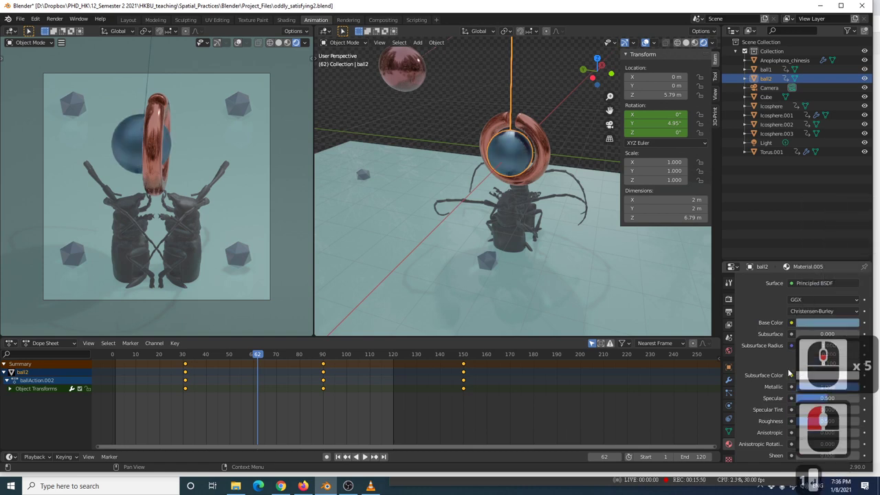
{"action": "left_click", "coordinate": [814, 422]}
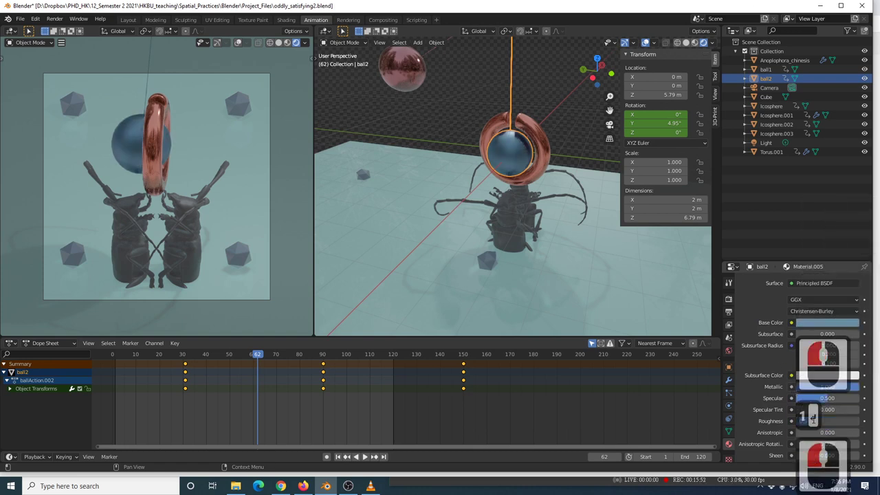
{"action": "key", "text": "space"}
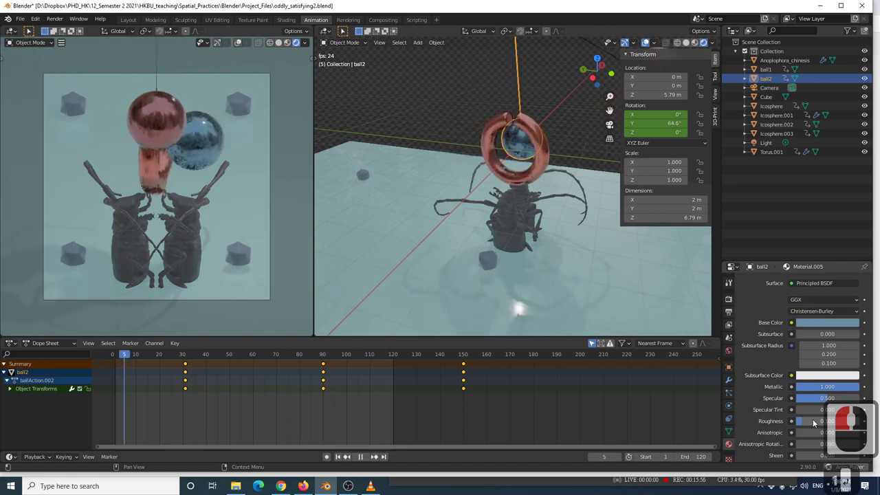
Switch to the Odly Satisfying.mp4 reference video in VLC to check the balls' materials, and return to Blender
{"action": "key", "text": "alt+Tab"}
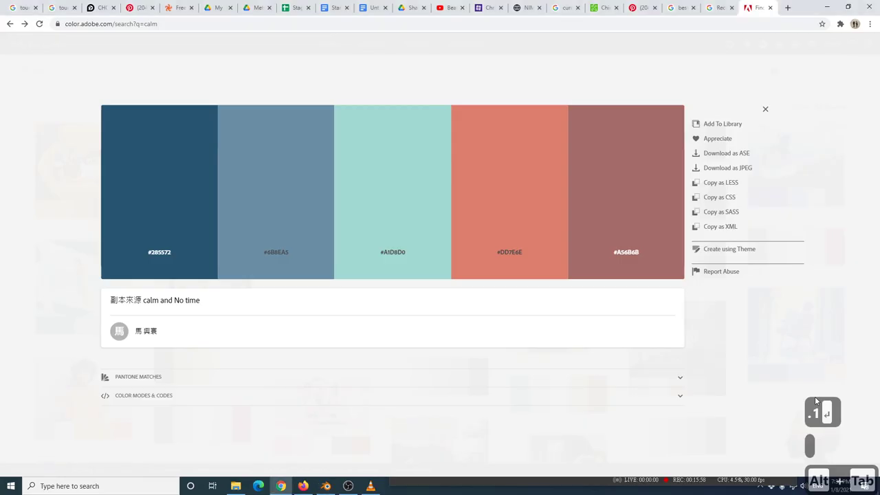
{"action": "key", "text": "alt+Tab"}
{"action": "key", "text": "alt+Tab"}
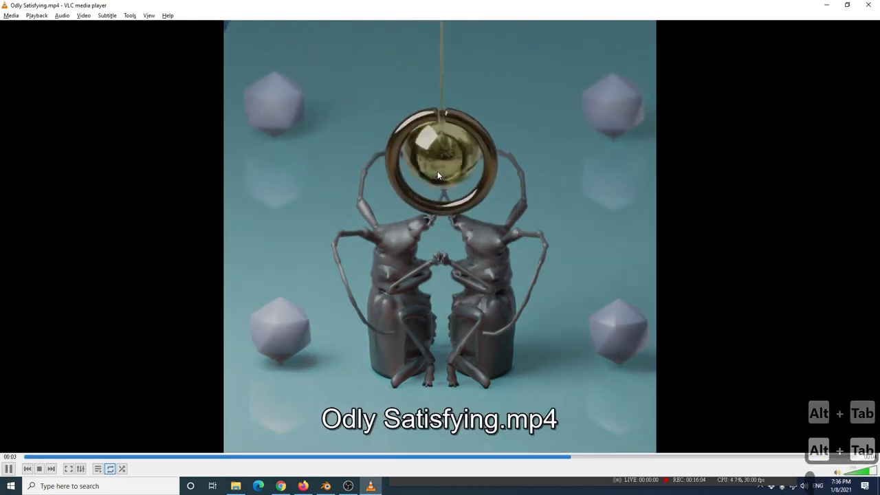
{"action": "key", "text": "alt+Tab"}
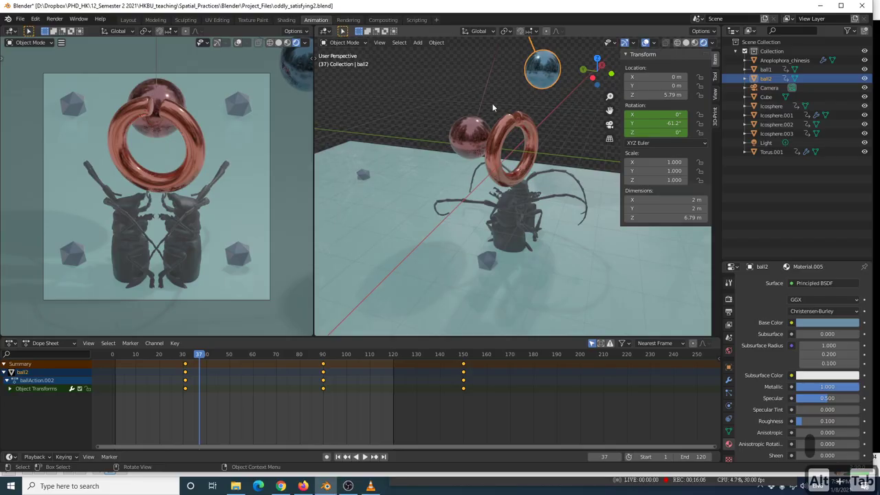
Set ball2's base color to FFFFFF and its subsurface color to the copied hex value 6B8EA5
{"action": "left_click", "coordinate": [835, 324]}
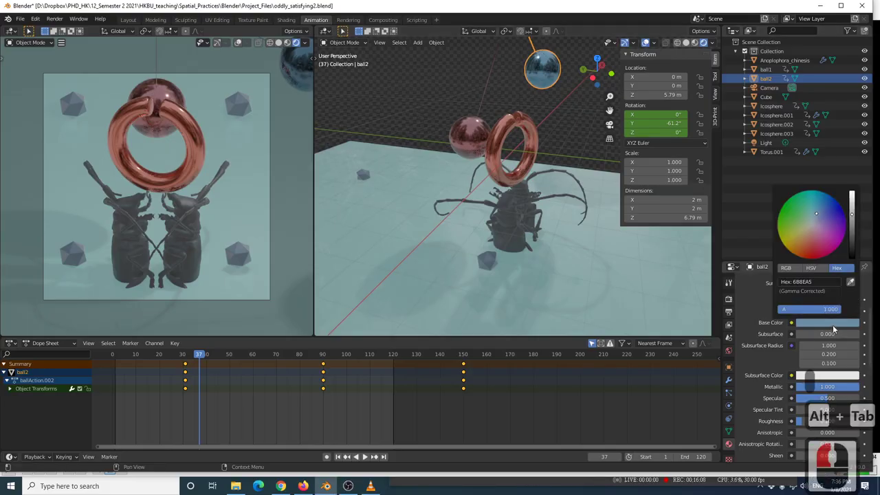
{"action": "left_click", "coordinate": [813, 282]}
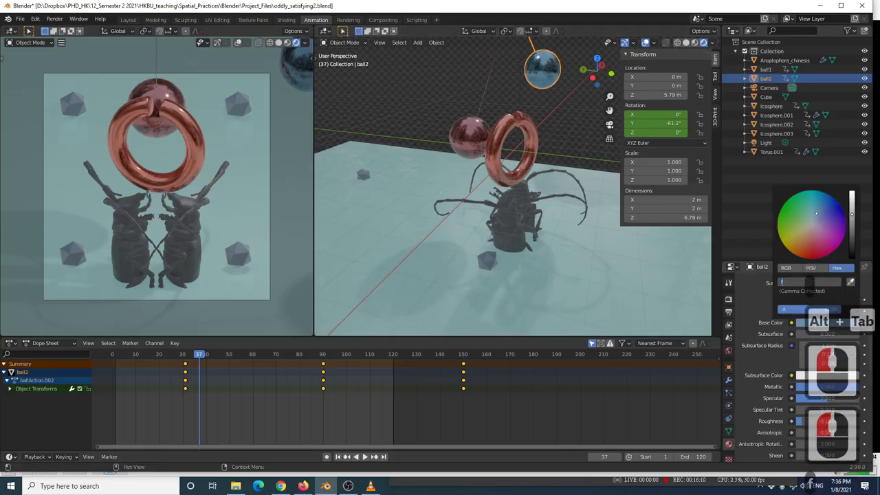
{"action": "type", "text": "ffffff"}
{"action": "key", "text": "Return"}
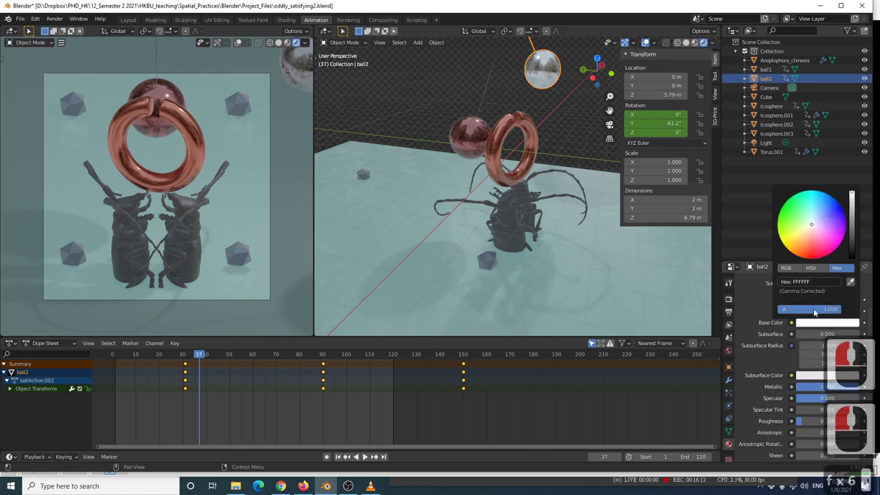
{"action": "left_click", "coordinate": [808, 377]}
{"action": "left_click", "coordinate": [798, 335]}
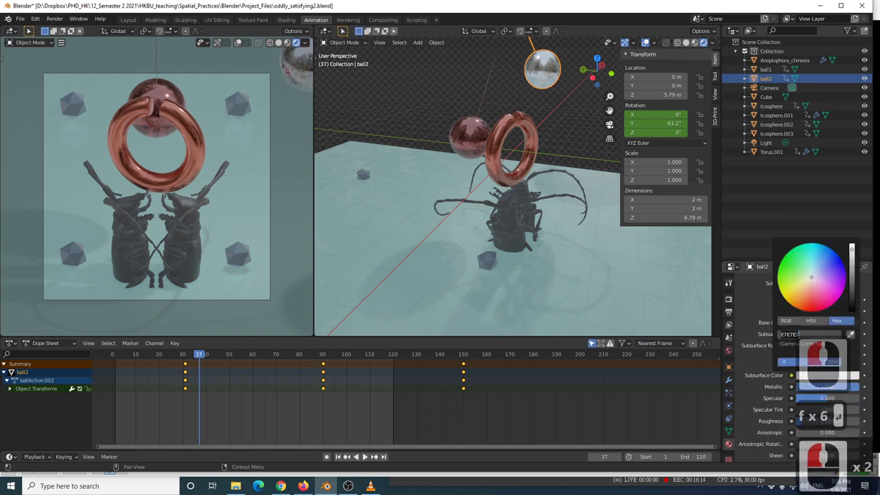
{"action": "key", "text": "ctrl+v"}
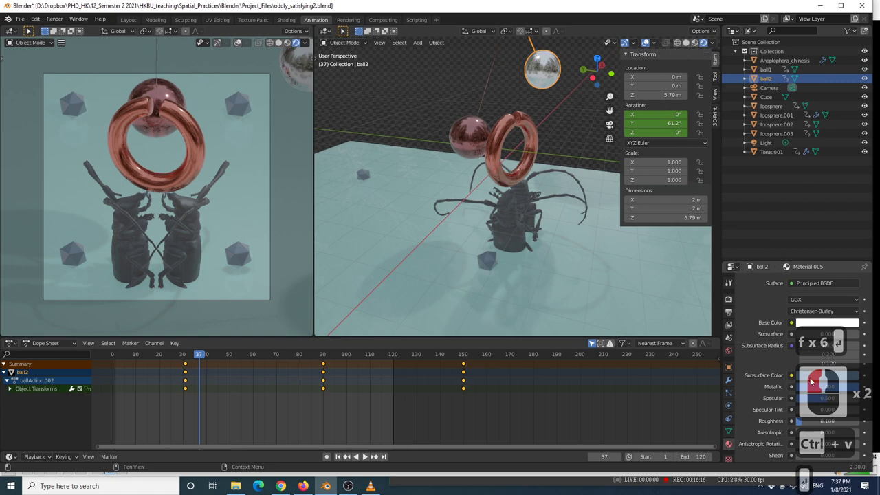
Set ball2's Metallic to 0 and Subsurface to 0.8, and play the animation to preview the material
{"action": "left_click", "coordinate": [808, 337]}
{"action": "type", "text": "0"}
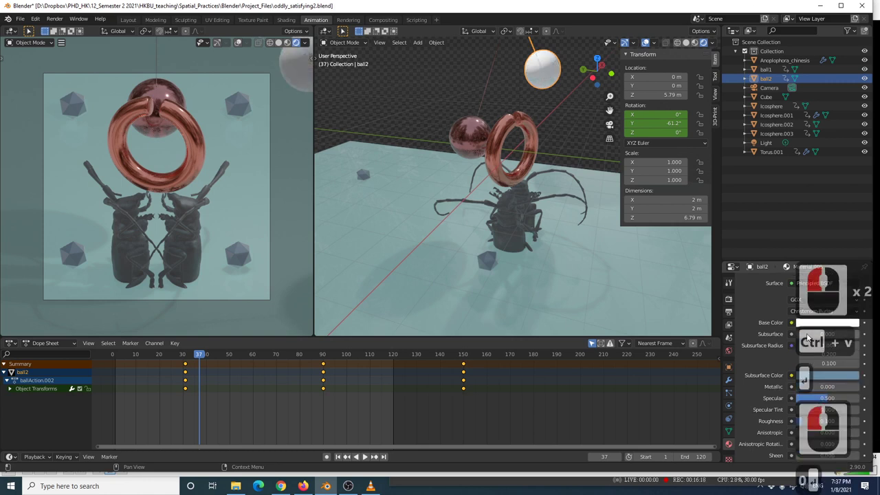
{"action": "left_click", "coordinate": [815, 336]}
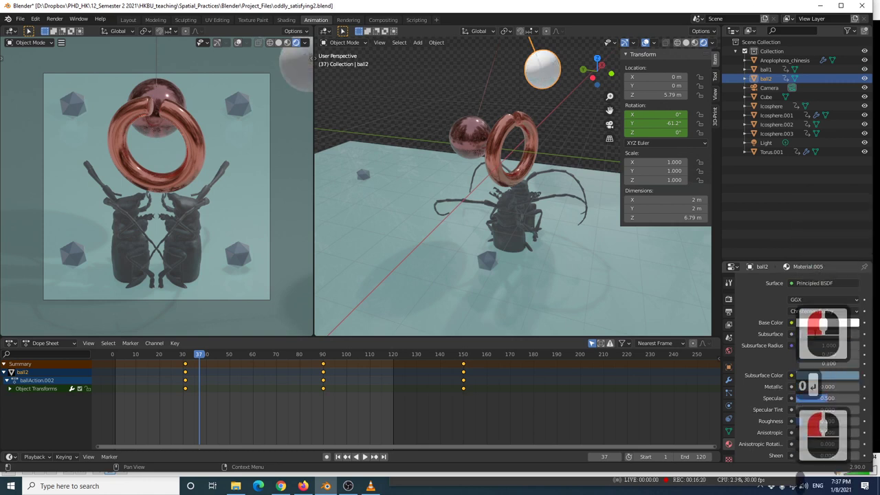
{"action": "type", "text": ".8"}
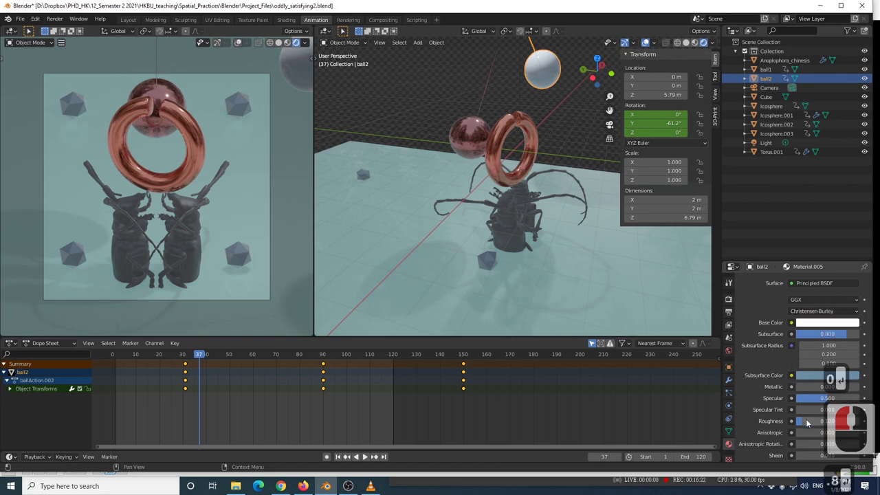
{"action": "key", "text": "Return"}
{"action": "key", "text": "space"}
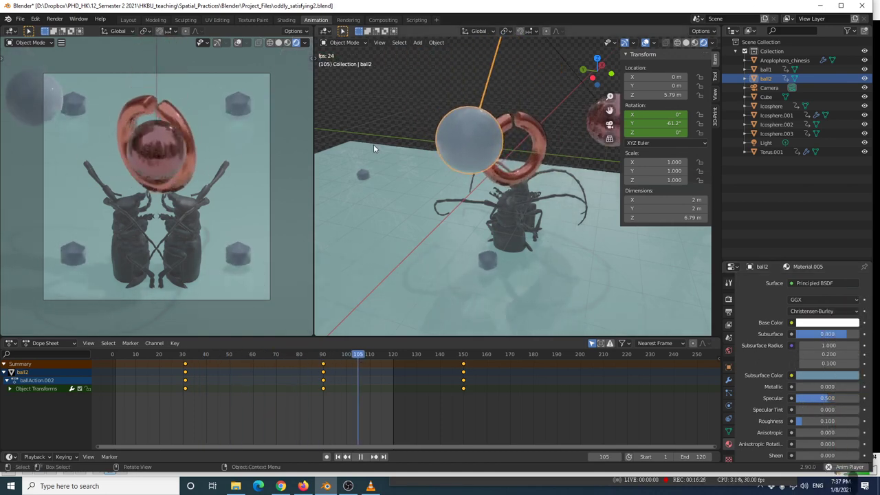
{"action": "key", "text": "space"}
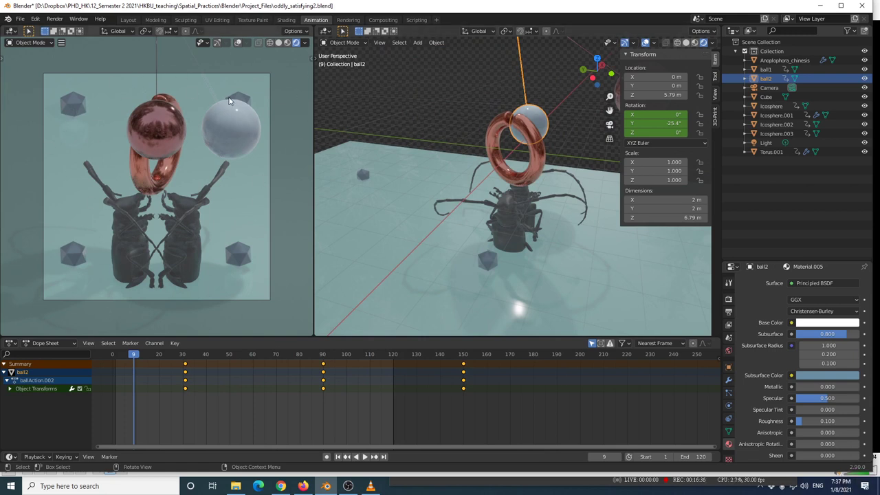
Render the current frame as a still image and move the render window aside to see the whole picture
{"action": "left_click", "coordinate": [729, 298]}
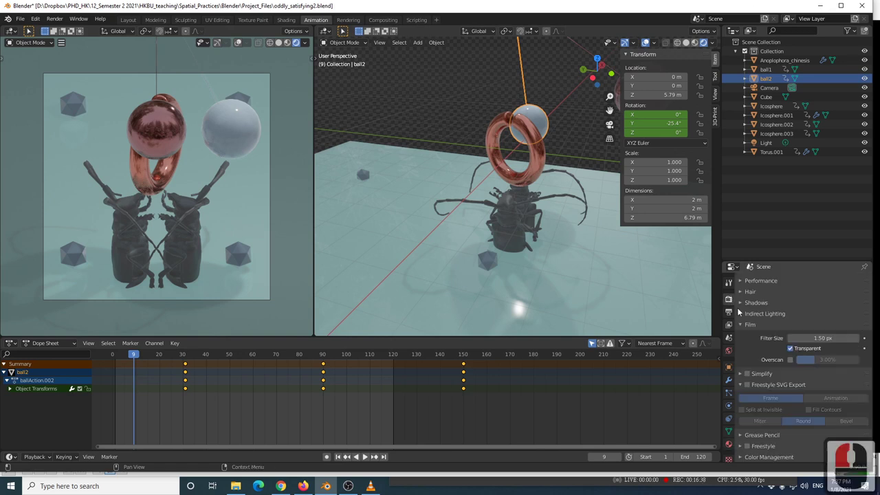
{"action": "scroll", "coordinate": [777, 313], "scroll_direction": "up", "scroll_amount": 16}
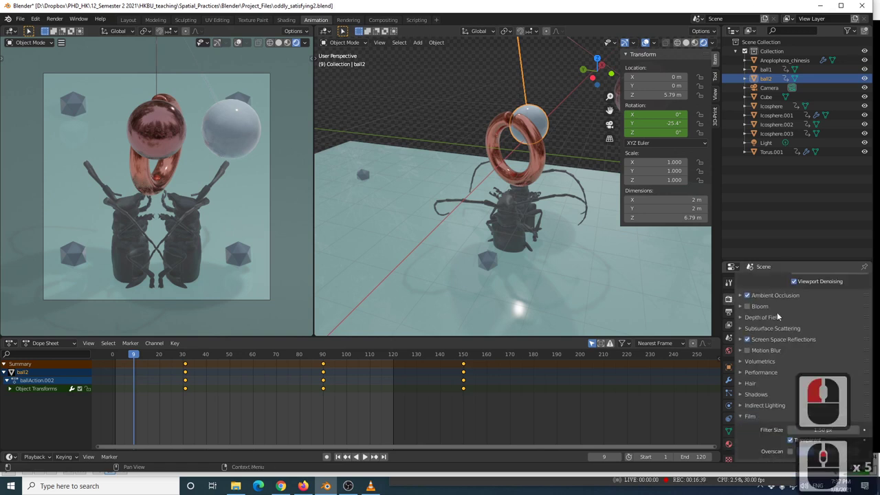
{"action": "left_click", "coordinate": [54, 19]}
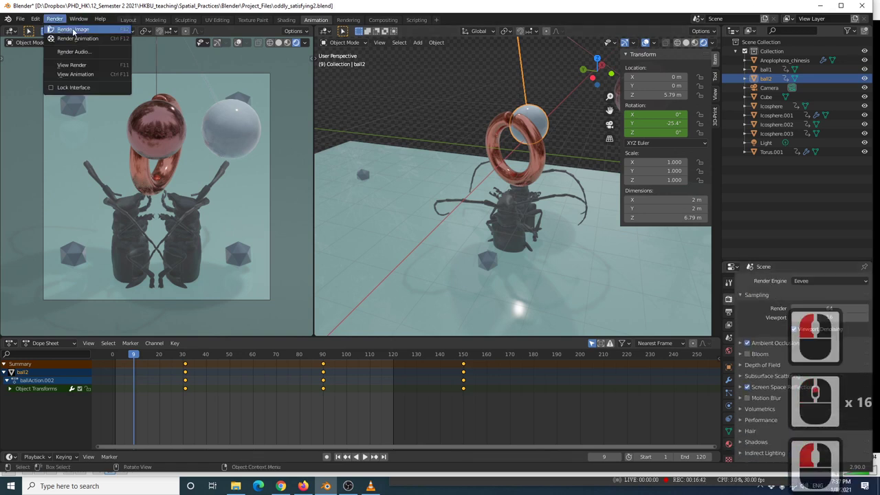
{"action": "left_click", "coordinate": [73, 29]}
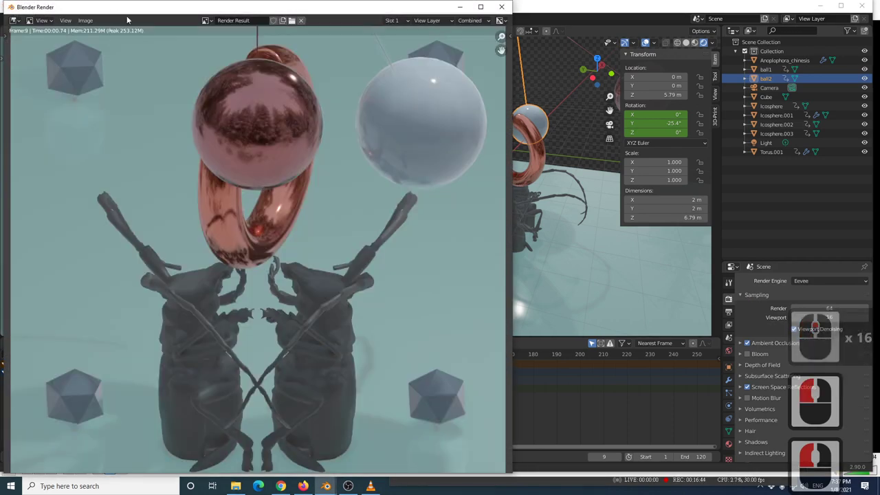
{"action": "scroll", "coordinate": [240, 200], "scroll_direction": "down", "scroll_amount": 3}
{"action": "scroll", "coordinate": [227, 186], "scroll_direction": "up", "scroll_amount": 2}
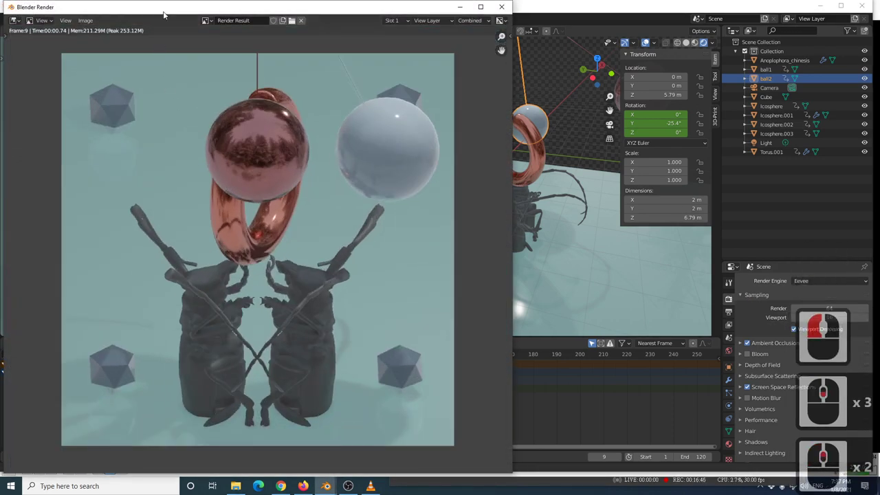
{"action": "left_click_drag", "start_coordinate": [158, 7], "coordinate": [427, 0]}
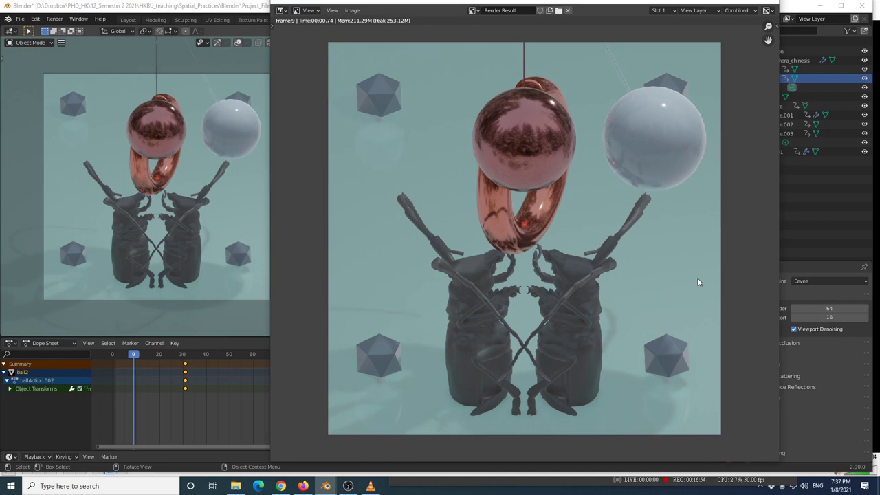
Compare the rendered frame with the Odly Satisfying.mp4 reference video in VLC, examining colors, materials and lighting
{"action": "key", "text": "alt+Tab"}
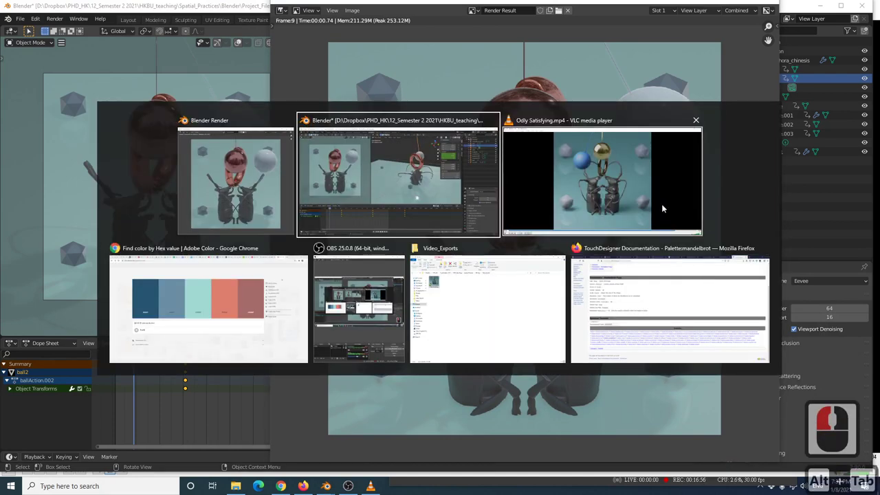
{"action": "left_click", "coordinate": [610, 209]}
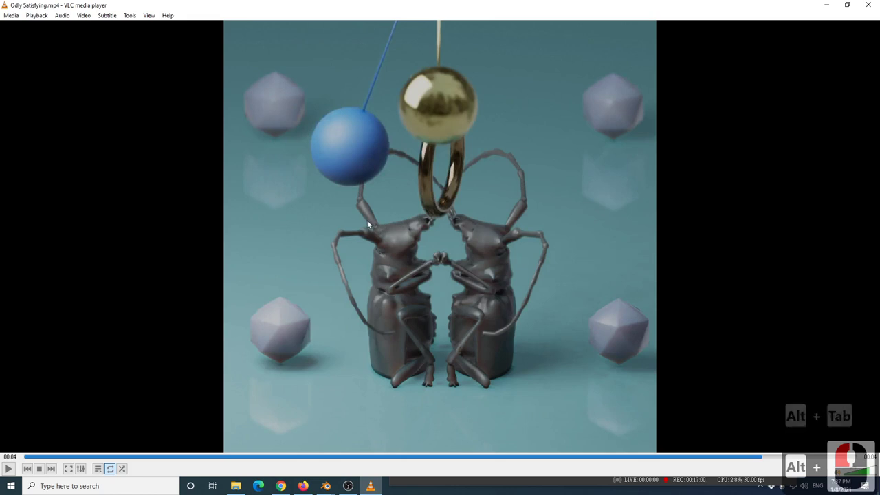
{"action": "key", "text": "alt+Tab"}
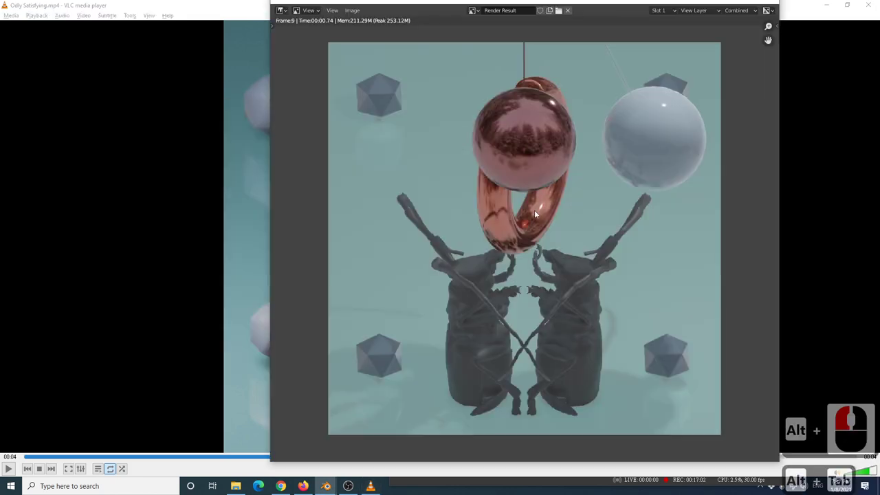
{"action": "key", "text": "alt+Tab"}
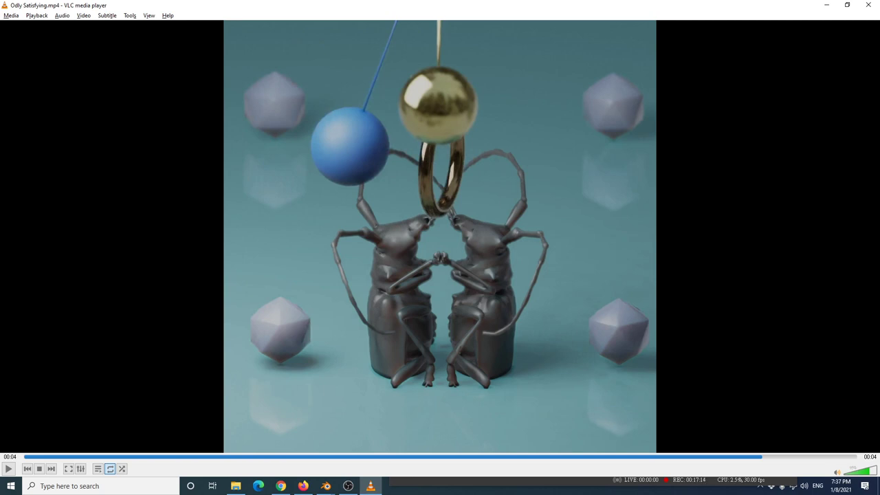
{"action": "key", "text": "alt+Tab"}
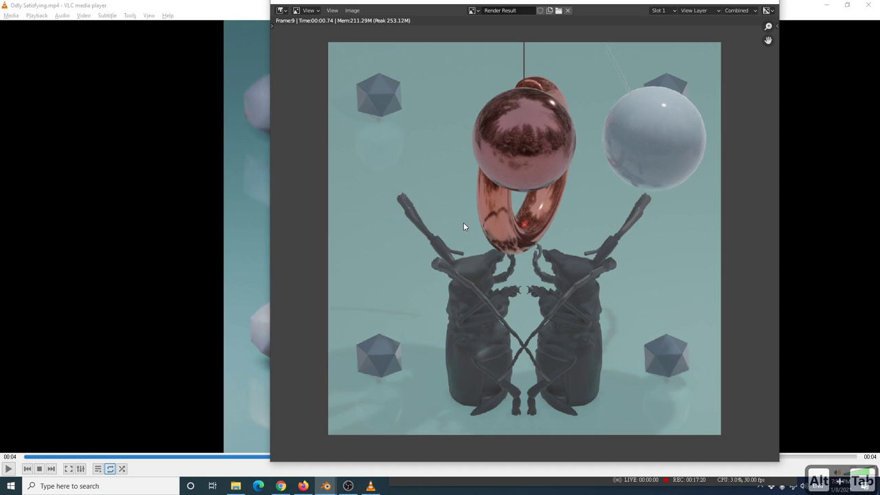
{"action": "key", "text": "alt+Tab"}
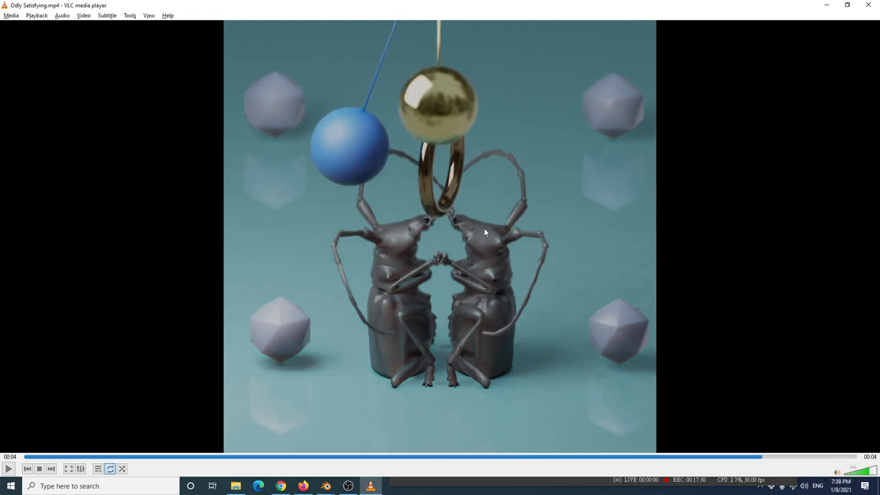
{"action": "key", "text": "alt+Tab"}
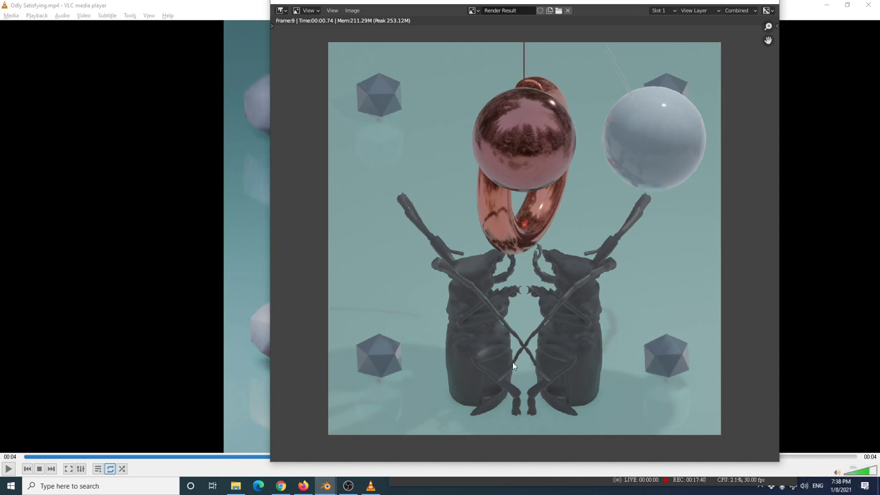
Examine the edges and shading of the icospheres in the rendered image up close
{"action": "scroll", "coordinate": [513, 366], "scroll_direction": "up", "scroll_amount": 5}
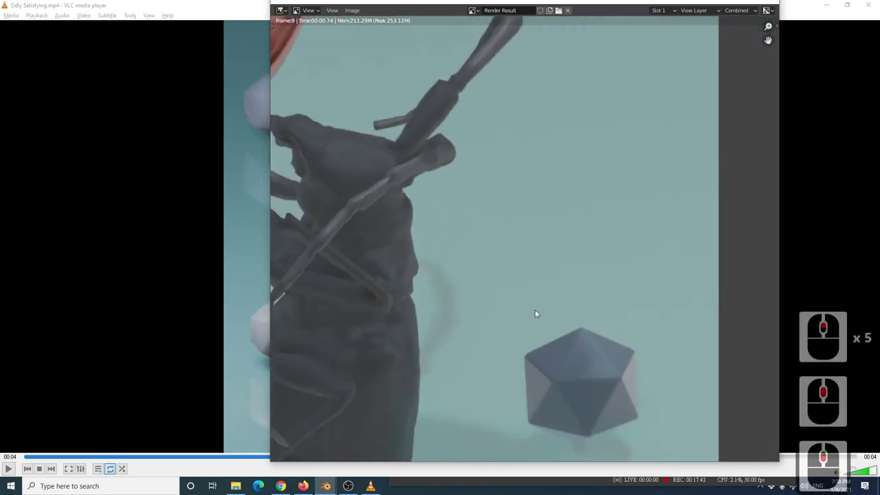
{"action": "scroll", "coordinate": [545, 308], "scroll_direction": "down", "scroll_amount": 4}
{"action": "scroll", "coordinate": [518, 249], "scroll_direction": "up", "scroll_amount": 7}
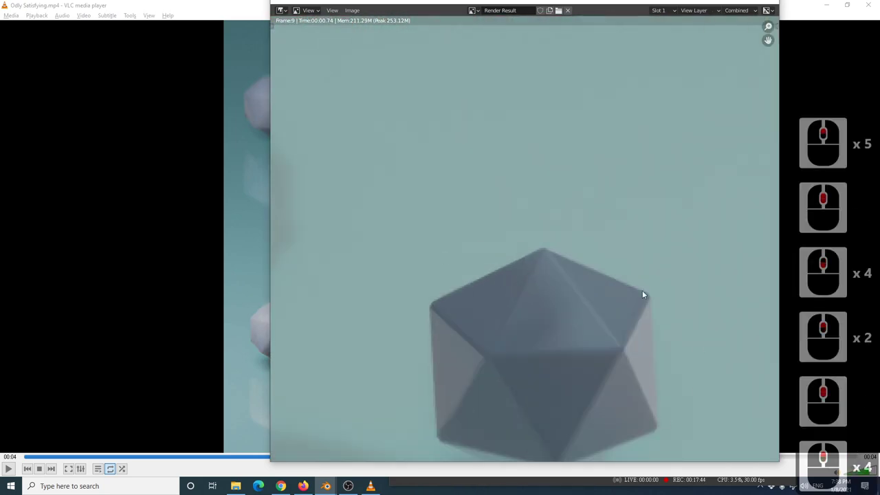
{"action": "scroll", "coordinate": [643, 295], "scroll_direction": "down", "scroll_amount": 12}
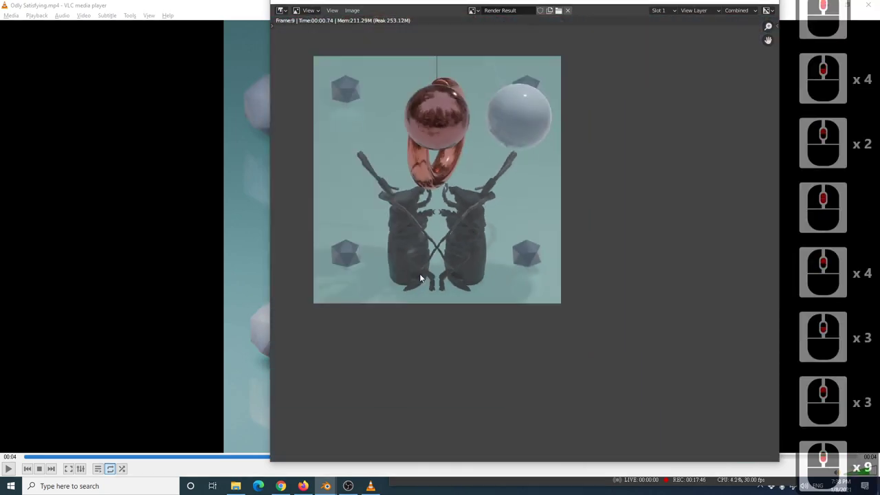
{"action": "scroll", "coordinate": [519, 273], "scroll_direction": "down", "scroll_amount": 1}
{"action": "scroll", "coordinate": [450, 284], "scroll_direction": "up", "scroll_amount": 15}
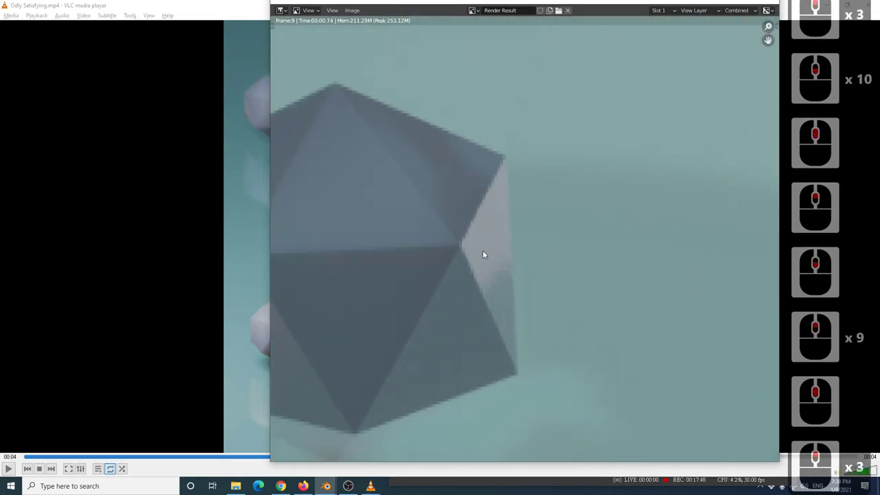
{"action": "scroll", "coordinate": [461, 254], "scroll_direction": "down", "scroll_amount": 10}
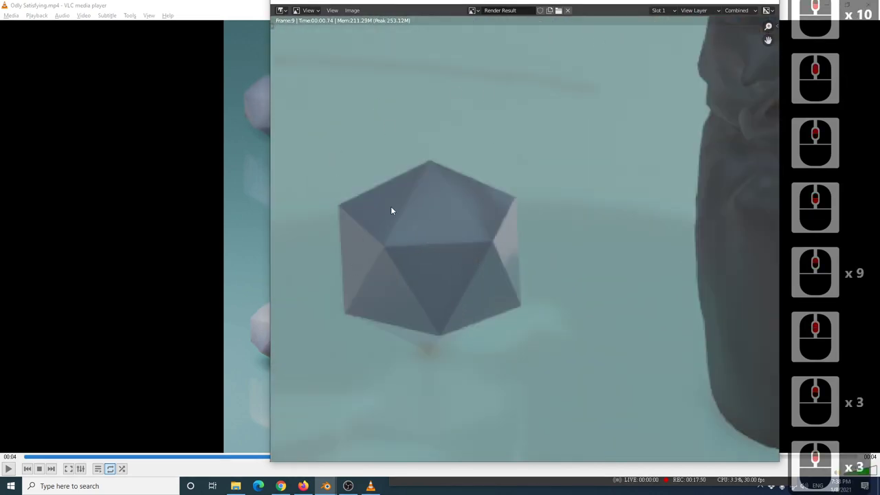
{"action": "scroll", "coordinate": [391, 206], "scroll_direction": "down", "scroll_amount": 5}
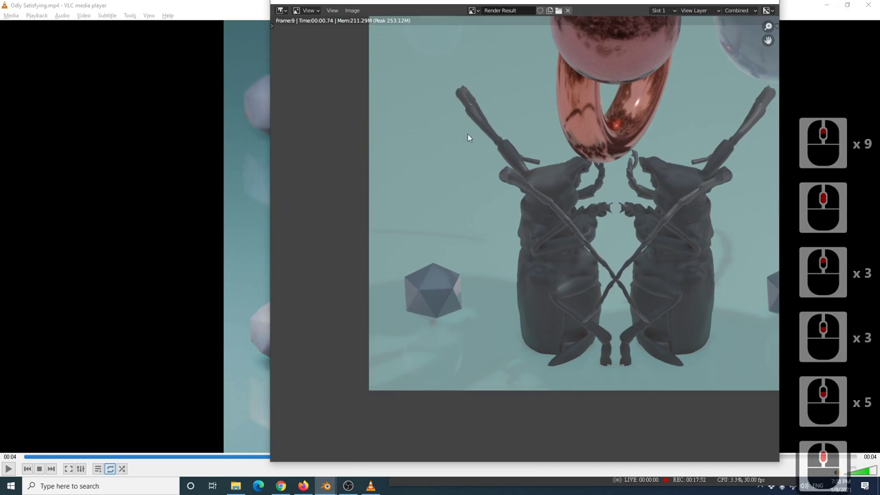
Return to the main scene window and examine the icosphere beside the right beetle in the 3D viewport
{"action": "key", "text": "alt+Tab"}
{"action": "key", "text": "alt+Tab"}
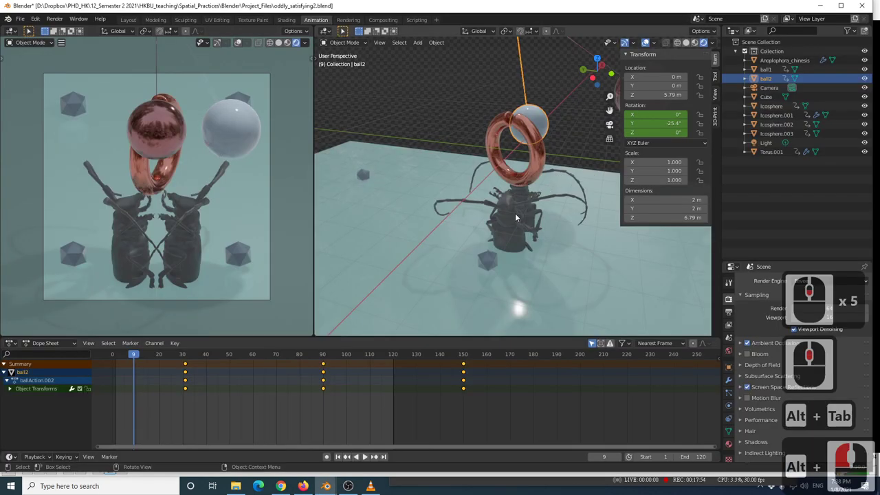
{"action": "middle_click_drag", "start_coordinate": [515, 217], "coordinate": [429, 228]}
{"action": "scroll", "coordinate": [539, 219], "scroll_direction": "up", "scroll_amount": 6}
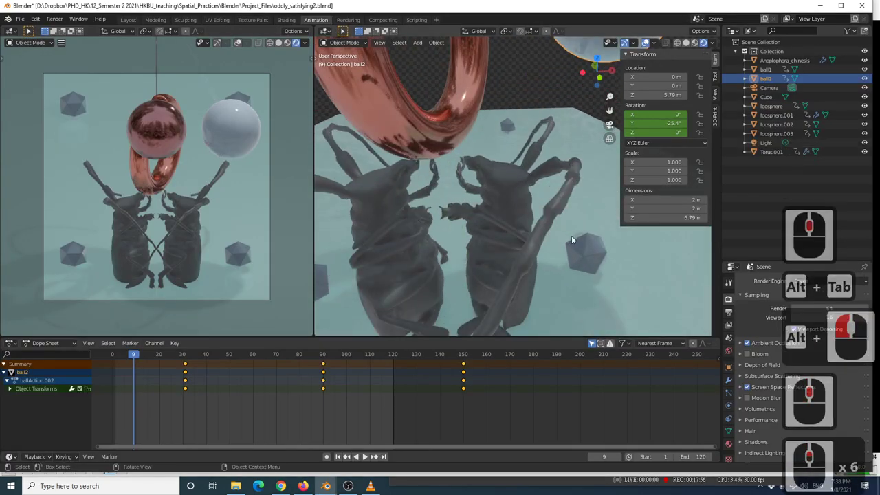
{"action": "middle_click_drag", "start_coordinate": [572, 240], "coordinate": [377, 130], "text": "shift"}
{"action": "left_click", "coordinate": [563, 220]}
{"action": "scroll", "coordinate": [562, 220], "scroll_direction": "up", "scroll_amount": 3}
{"action": "scroll", "coordinate": [563, 220], "scroll_direction": "up", "scroll_amount": 1}
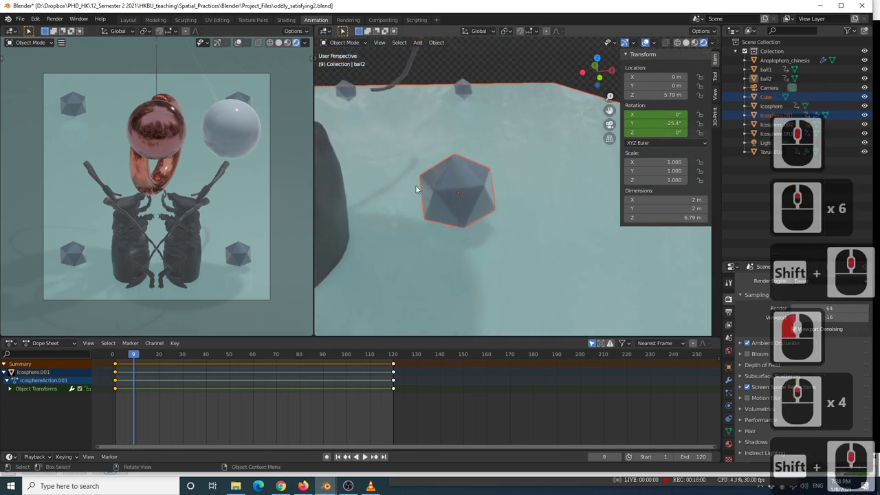
Select only Icosphere.001, inspect its edges up close and show its Bevel modifier settings
{"action": "key", "text": "Home"}
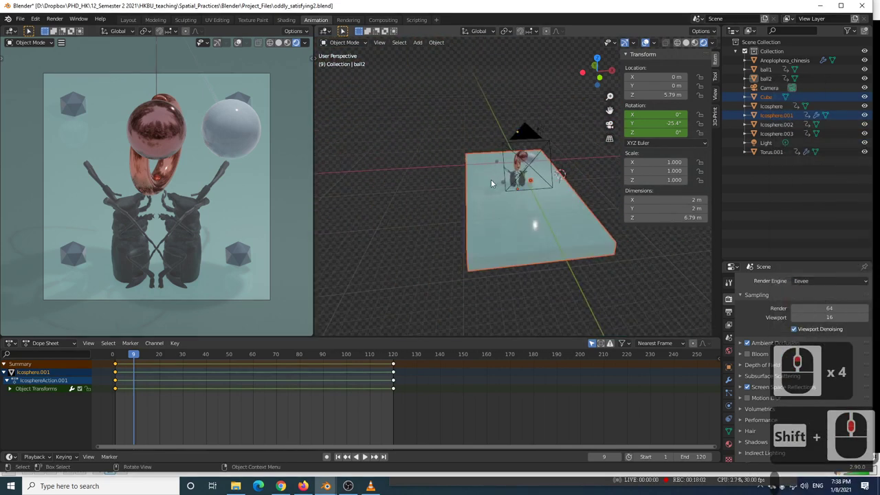
{"action": "scroll", "coordinate": [555, 204], "scroll_direction": "up", "scroll_amount": 8}
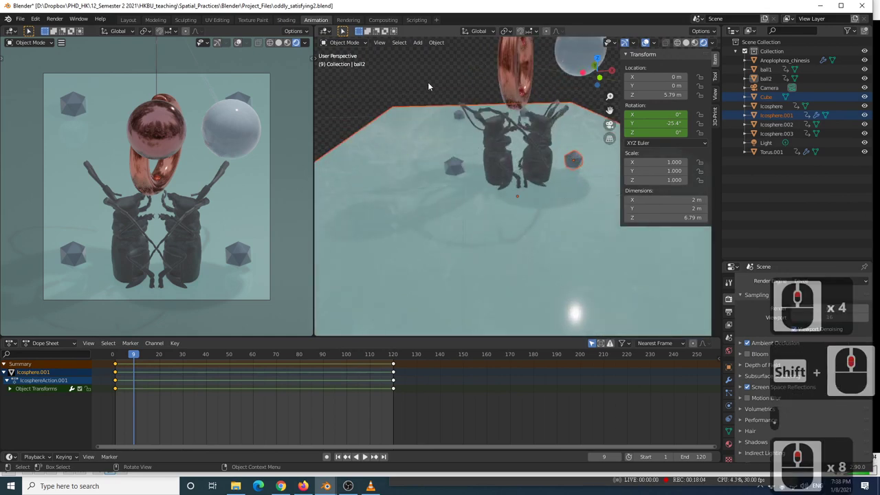
{"action": "left_click", "coordinate": [572, 162]}
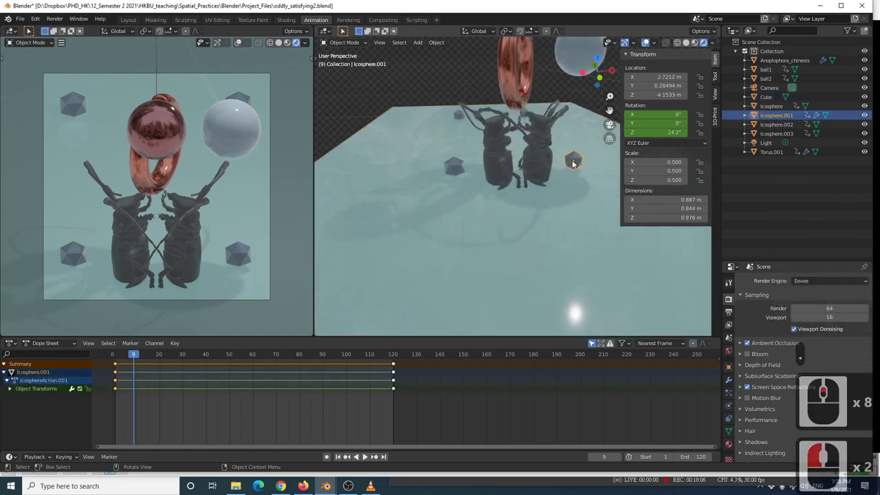
{"action": "key", "text": "KP_Decimal"}
{"action": "middle_click_drag", "start_coordinate": [553, 165], "coordinate": [516, 122]}
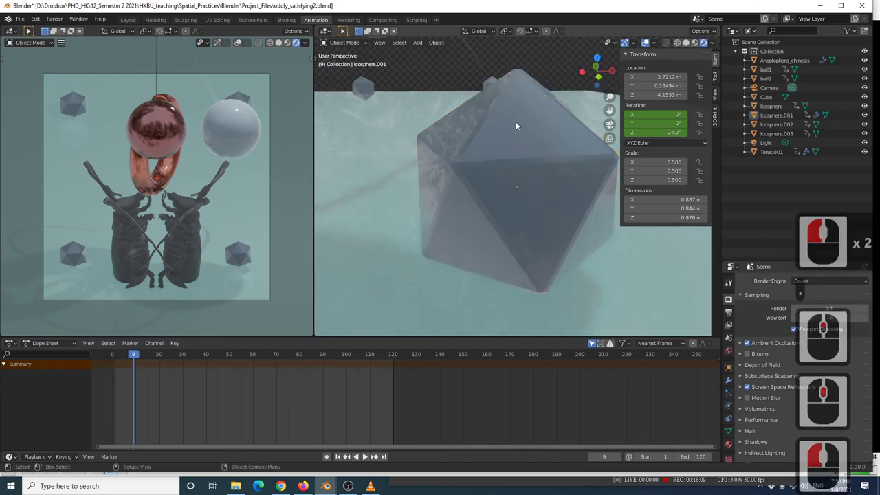
{"action": "left_click", "coordinate": [729, 379]}
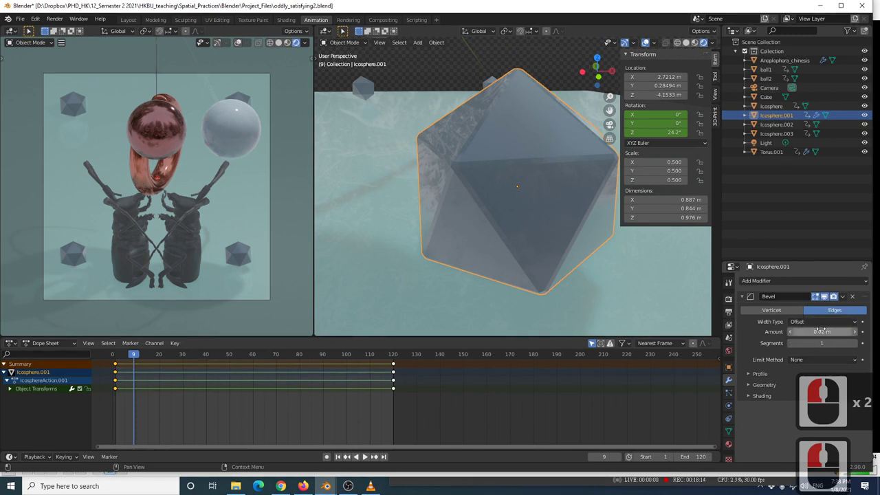
Add a Bevel modifier to Icosphere.003 with an amount of 0.02 m and check its edges up close
{"action": "scroll", "coordinate": [426, 200], "scroll_direction": "down", "scroll_amount": 4}
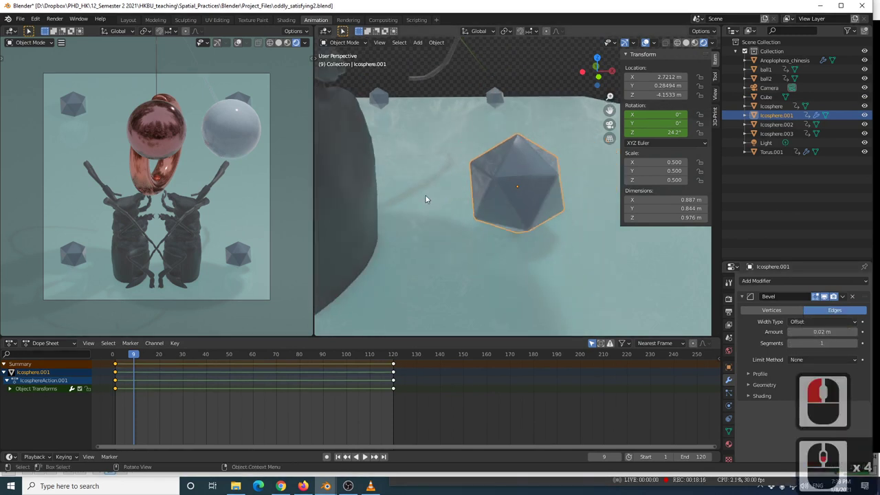
{"action": "left_click", "coordinate": [494, 97]}
{"action": "left_click", "coordinate": [760, 280]}
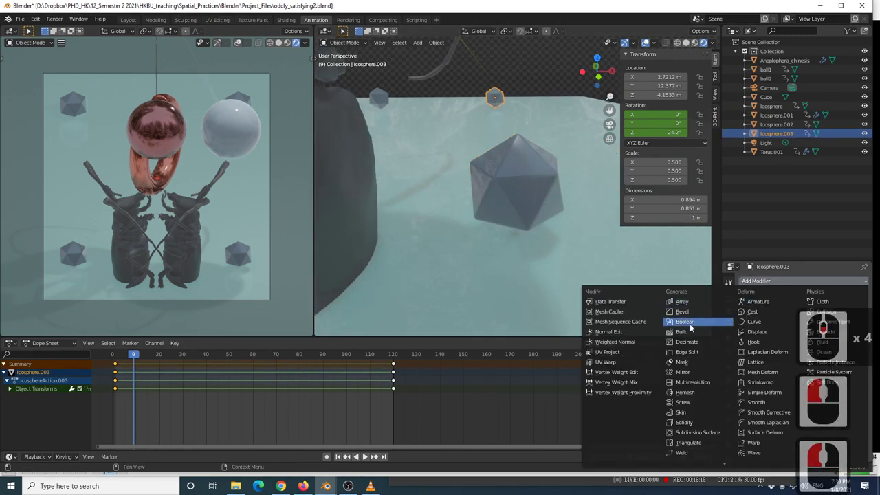
{"action": "left_click", "coordinate": [682, 312]}
{"action": "left_click", "coordinate": [801, 332]}
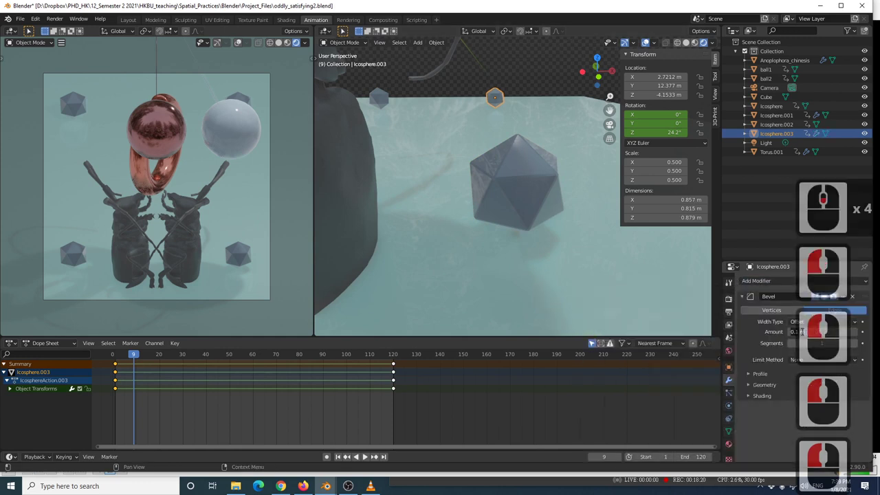
{"action": "type", "text": "0.02"}
{"action": "key", "text": "Return"}
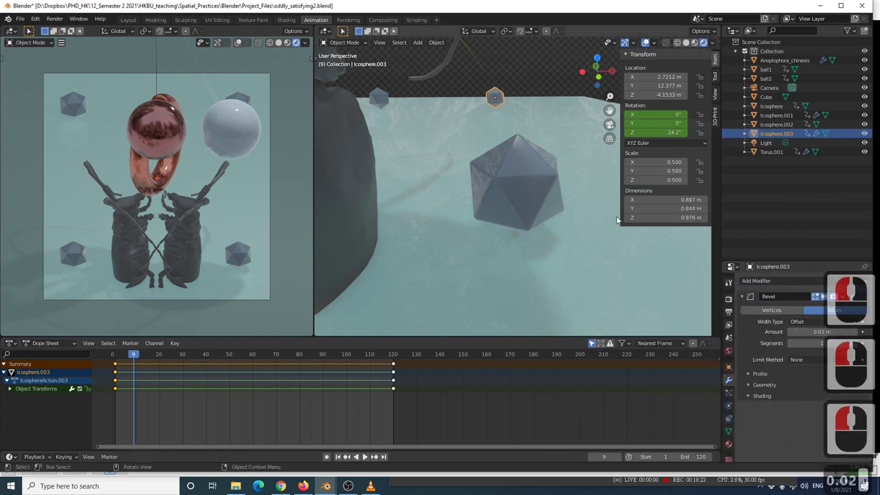
{"action": "key", "text": "KP_Decimal"}
{"action": "left_click", "coordinate": [467, 83]}
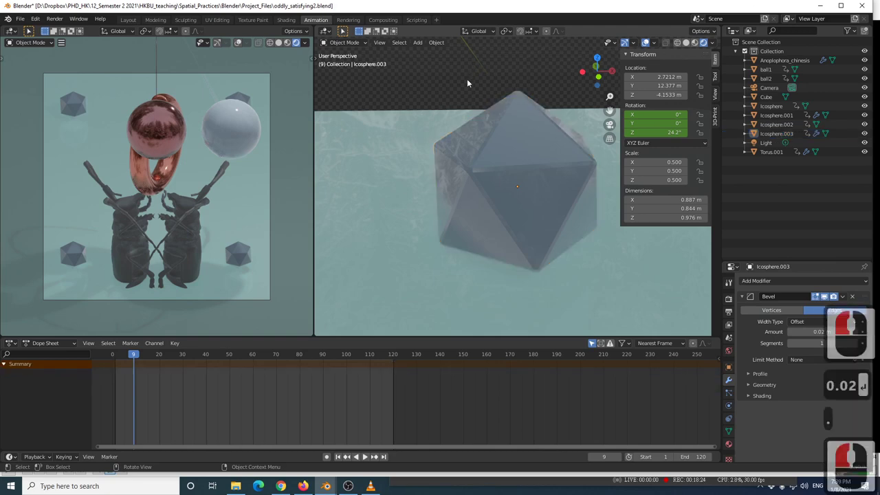
Add a Bevel modifier with an amount of 0.02 m to the object named Icosphere
{"action": "scroll", "coordinate": [450, 167], "scroll_direction": "down", "scroll_amount": 16}
{"action": "left_click", "coordinate": [441, 262]}
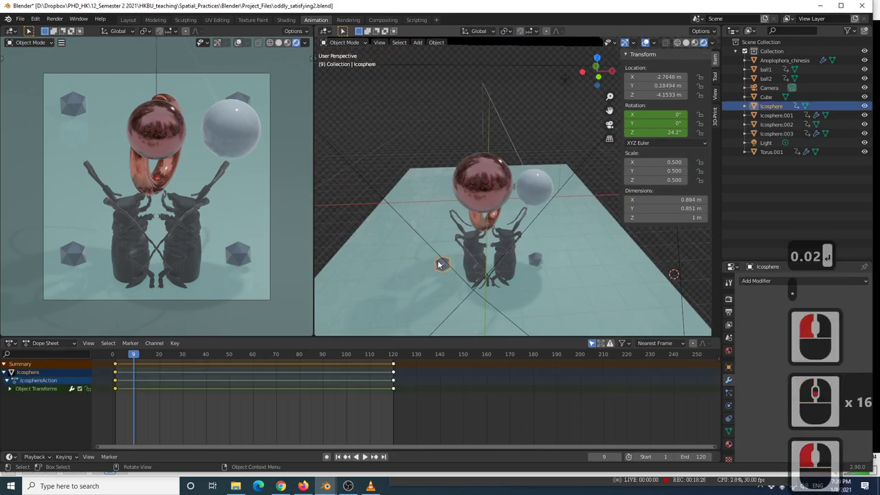
{"action": "left_click", "coordinate": [756, 281]}
{"action": "left_click", "coordinate": [701, 315]}
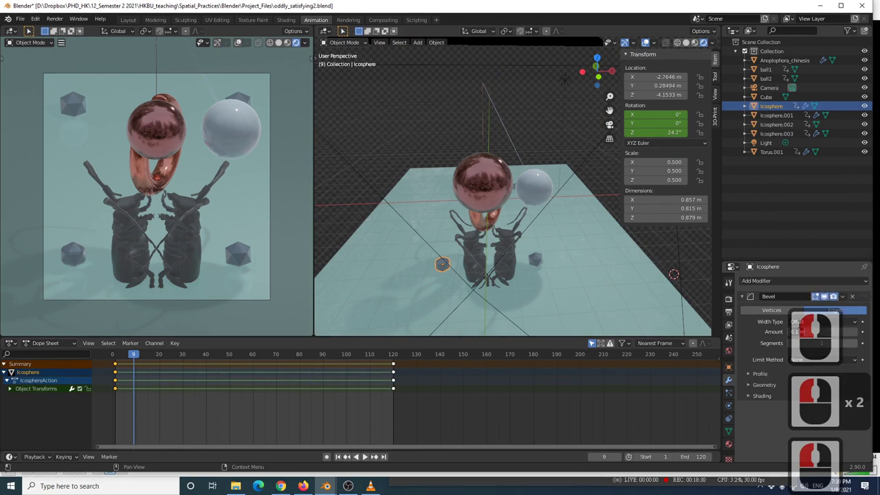
{"action": "double_click", "coordinate": [794, 332]}
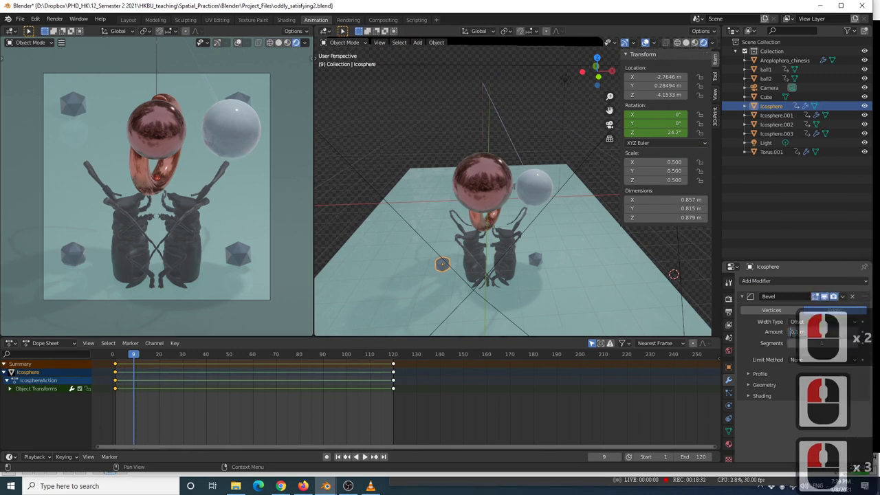
{"action": "type", "text": ".02"}
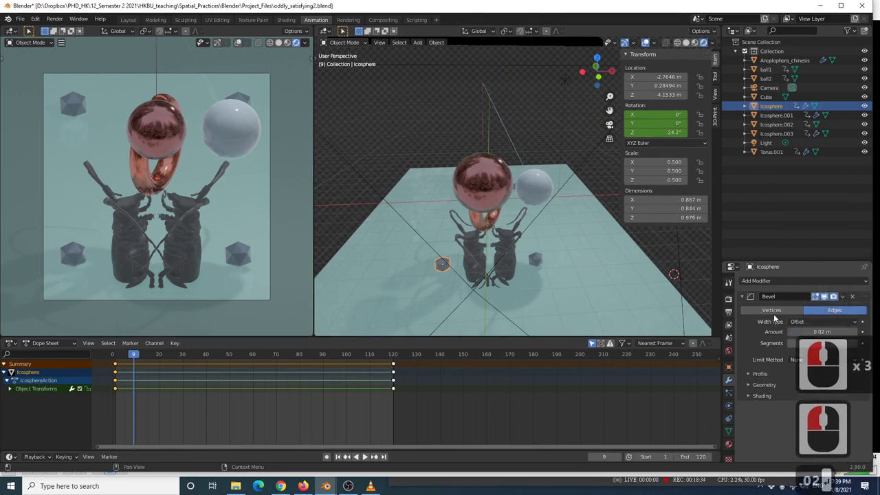
{"action": "key", "text": "Return"}
Give Icosphere.002 a Bevel modifier with an amount of 0.02 m, inspect it up close and deselect it
{"action": "scroll", "coordinate": [453, 242], "scroll_direction": "up", "scroll_amount": 3}
{"action": "middle_click_drag", "start_coordinate": [386, 215], "coordinate": [455, 210], "text": "shift"}
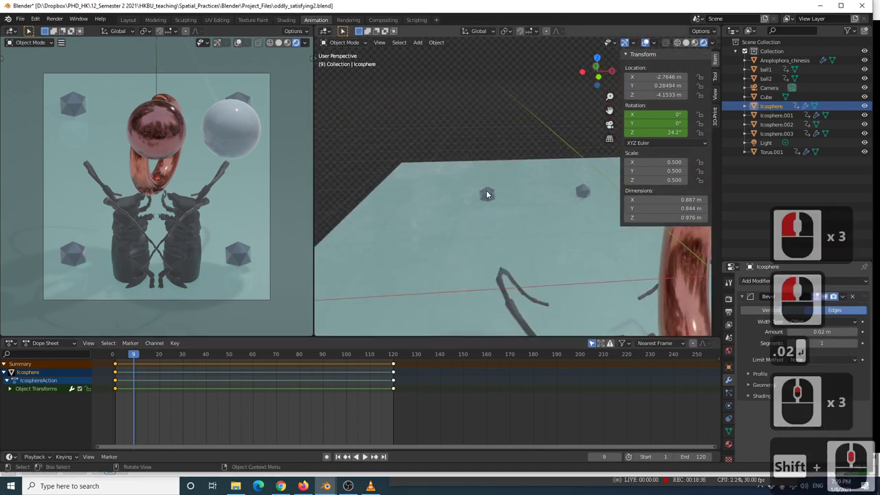
{"action": "left_click", "coordinate": [486, 194]}
{"action": "left_click", "coordinate": [756, 281]}
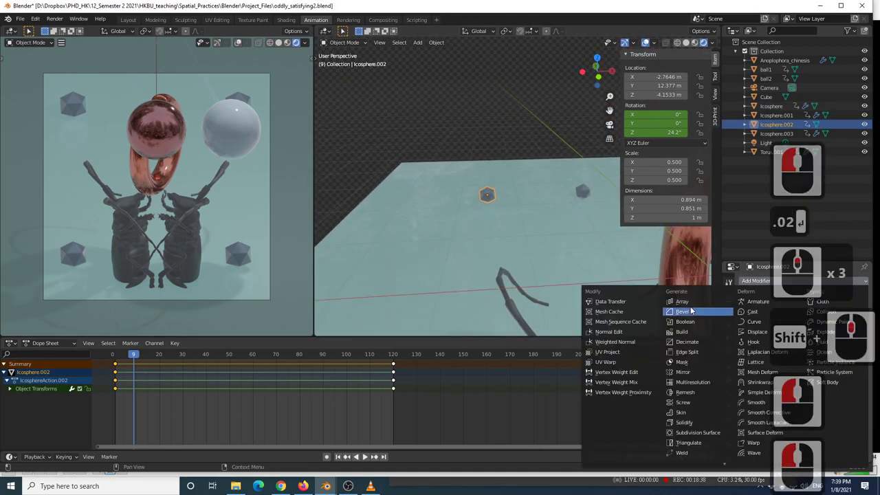
{"action": "left_click", "coordinate": [691, 311]}
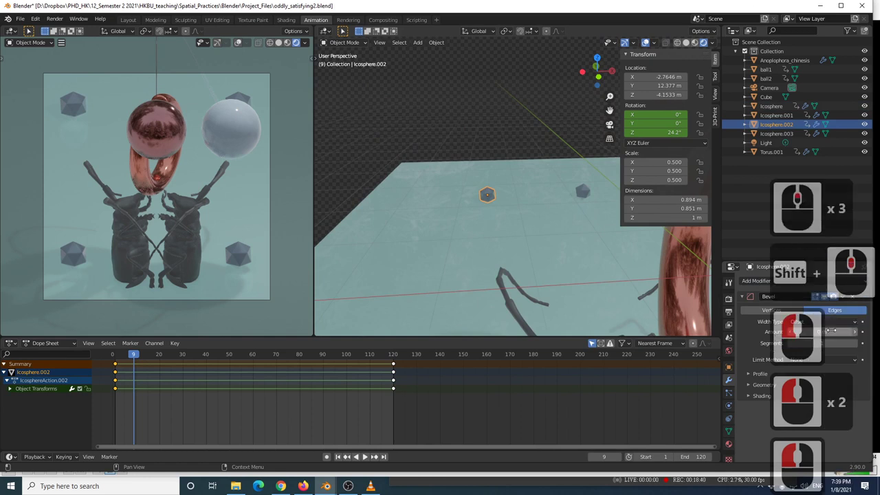
{"action": "double_click", "coordinate": [825, 331]}
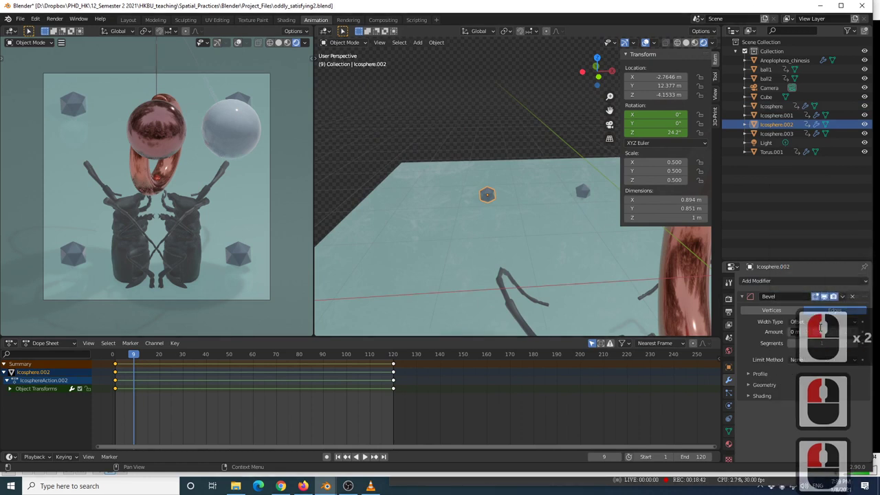
{"action": "type", "text": "0.02"}
{"action": "key", "text": "Return"}
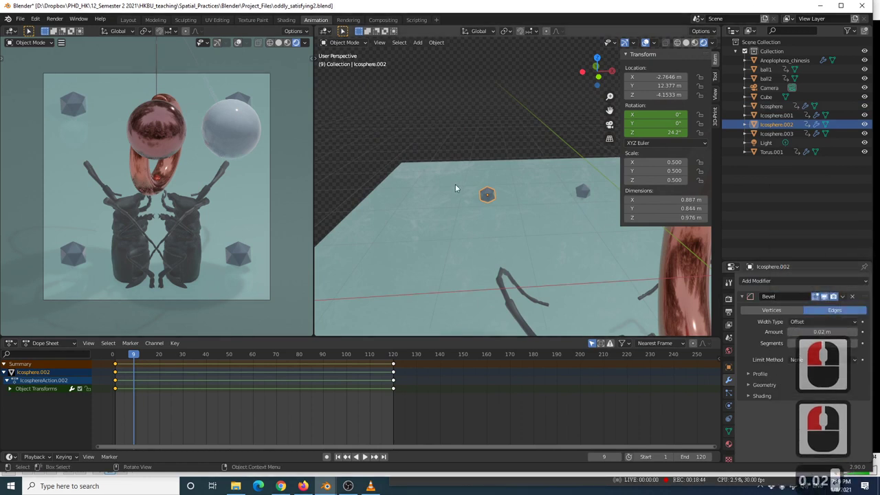
{"action": "key", "text": "KP_Decimal"}
{"action": "left_click", "coordinate": [414, 98]}
{"action": "scroll", "coordinate": [439, 105], "scroll_direction": "down", "scroll_amount": 7}
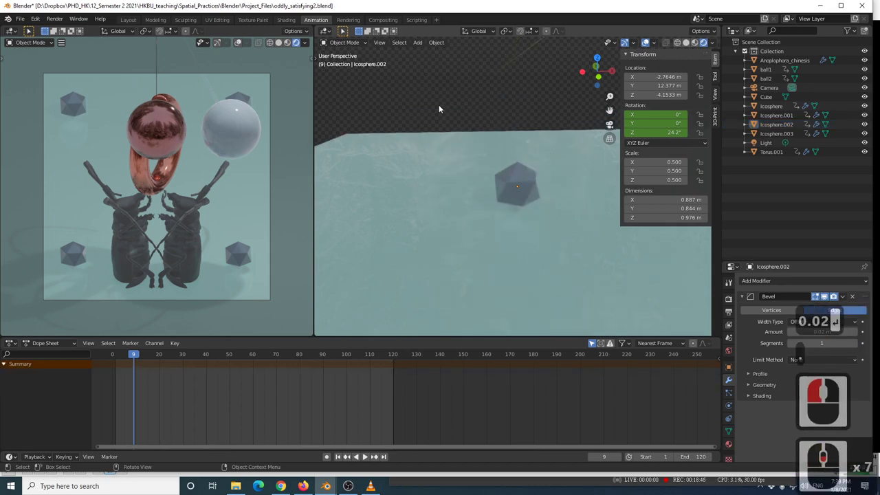
{"action": "scroll", "coordinate": [438, 108], "scroll_direction": "down", "scroll_amount": 10}
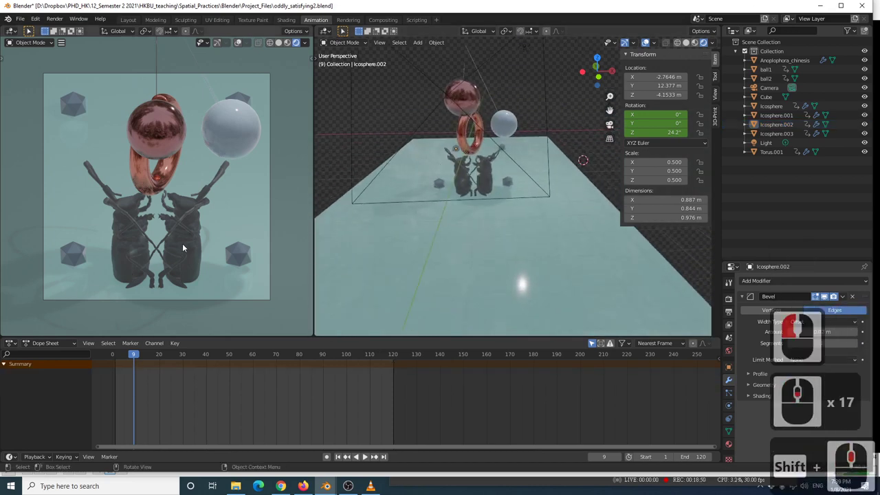
Return to the render window, switch the render result to Slot 2 and render the current frame into it
{"action": "key", "text": "alt+Tab"}
{"action": "left_click", "coordinate": [427, 173], "text": "alt"}
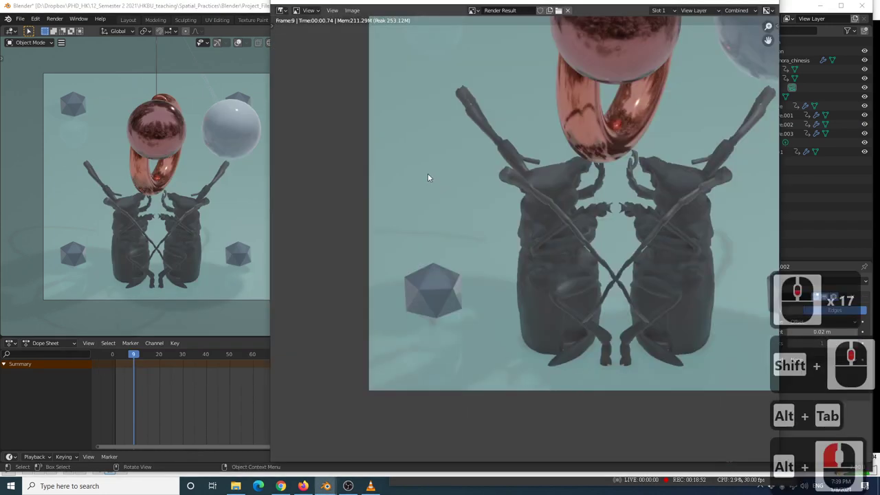
{"action": "scroll", "coordinate": [620, 98], "scroll_direction": "down", "scroll_amount": 4}
{"action": "scroll", "coordinate": [531, 132], "scroll_direction": "up", "scroll_amount": 4}
{"action": "middle_click_drag", "start_coordinate": [531, 131], "coordinate": [552, 184]}
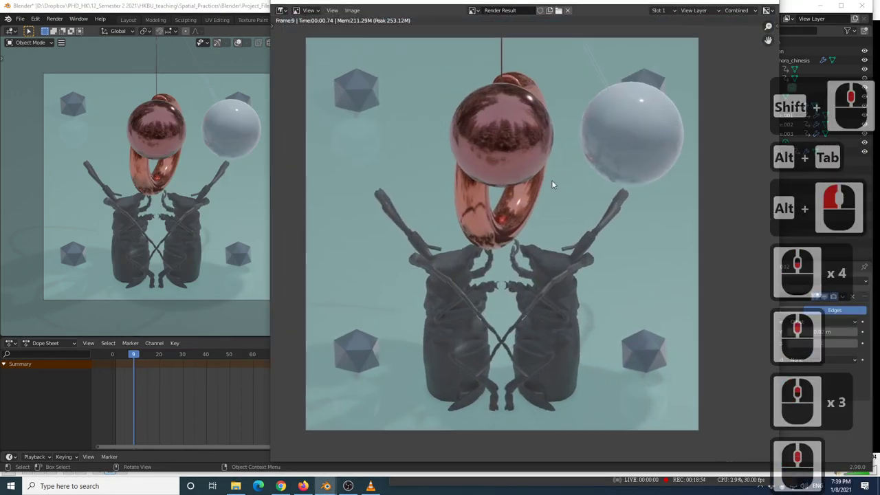
{"action": "left_click", "coordinate": [658, 10]}
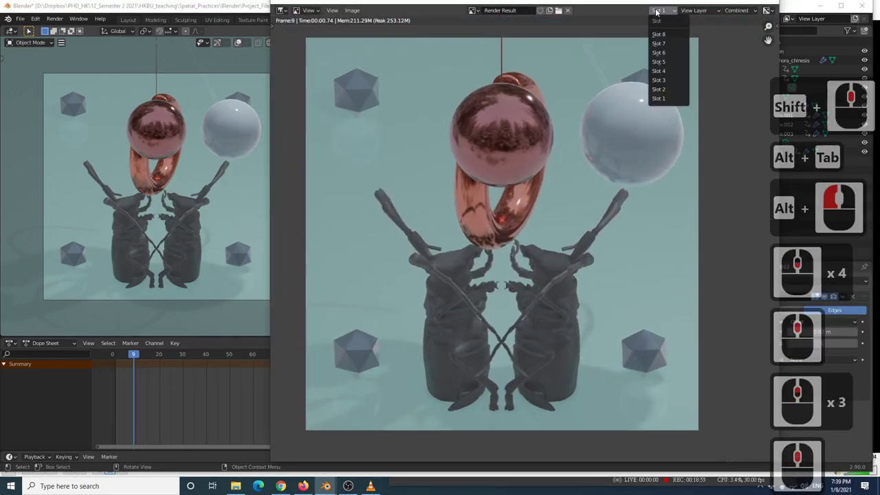
{"action": "left_click", "coordinate": [658, 90]}
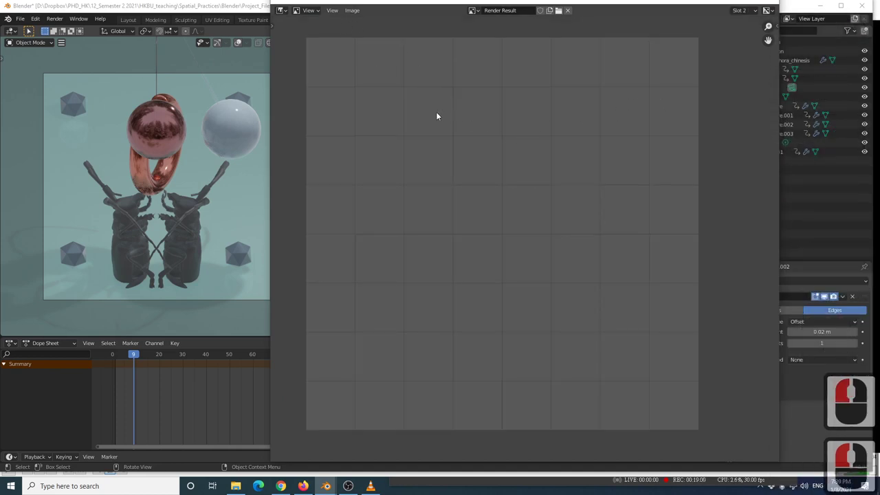
{"action": "key", "text": "F12"}
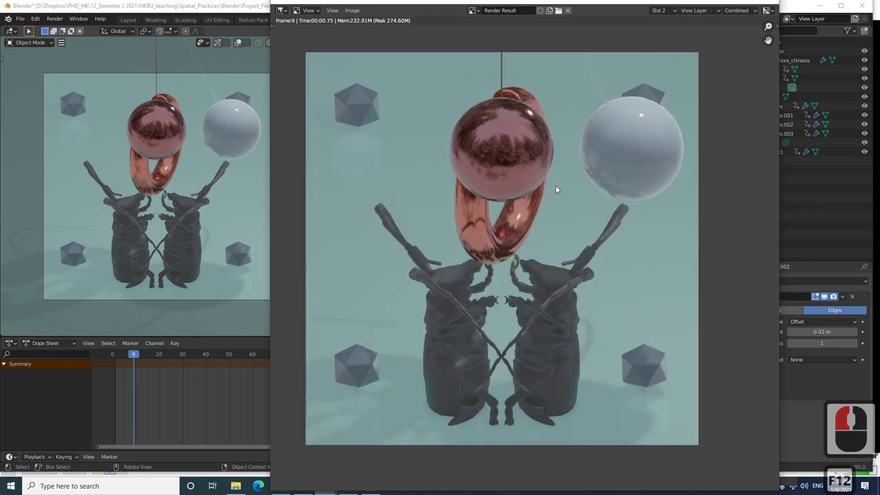
Compare the renders in Slot 1 and Slot 2 by switching between the two slots
{"action": "left_click", "coordinate": [659, 10]}
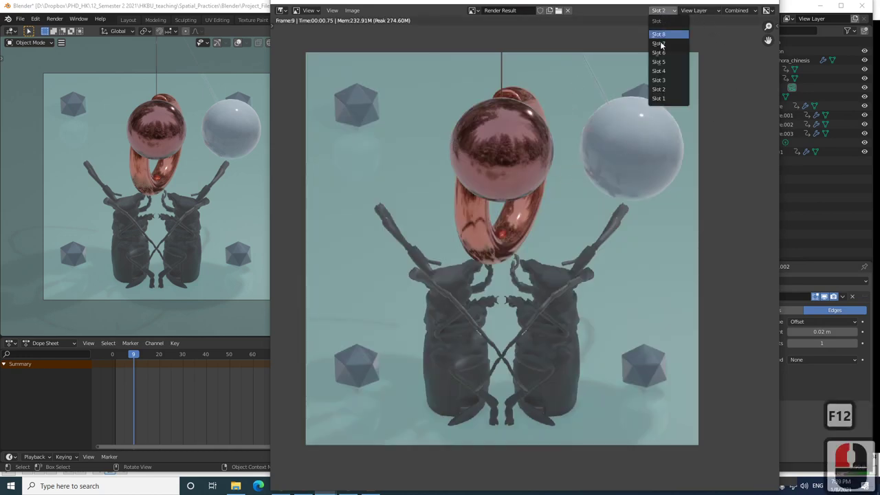
{"action": "left_click", "coordinate": [663, 101]}
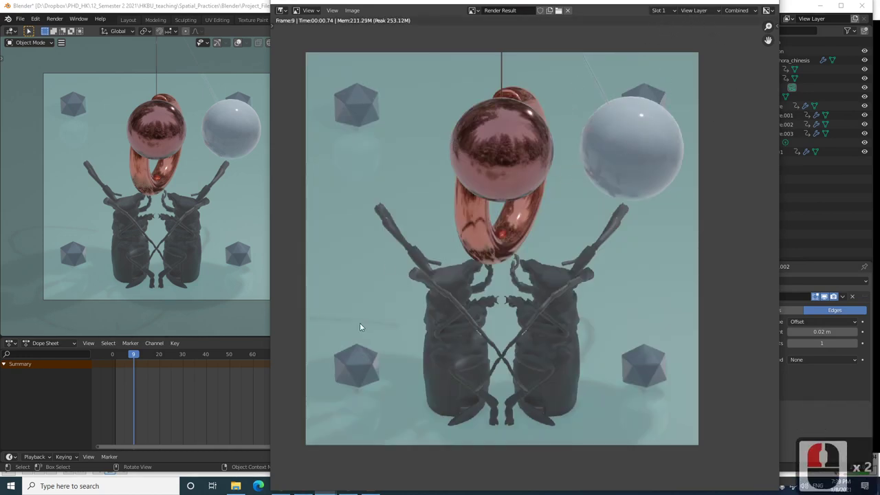
{"action": "left_click", "coordinate": [658, 11]}
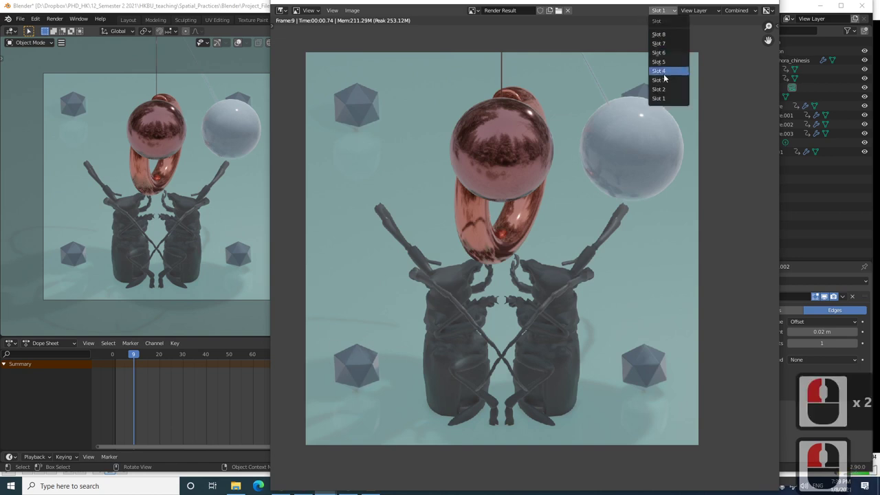
{"action": "left_click", "coordinate": [662, 87]}
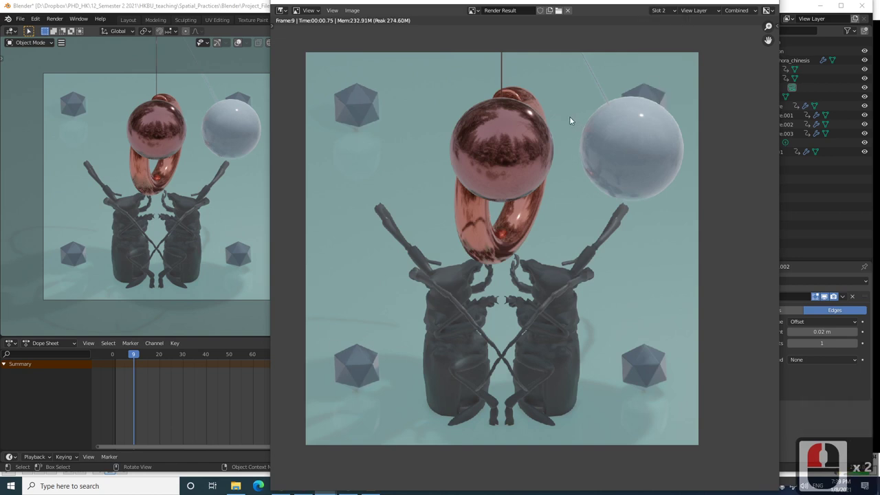
{"action": "key", "text": "alt+j"}
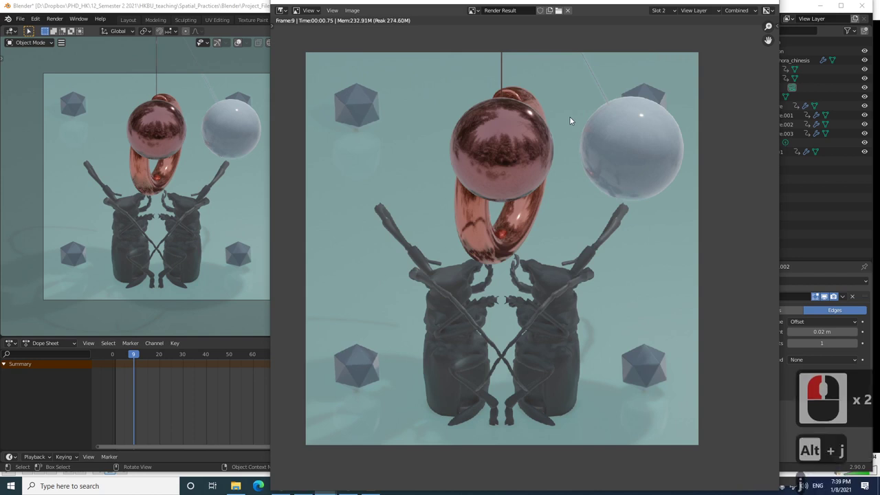
Compare the renders stored in slot 1 and slot 2 by switching between them repeatedly
{"action": "key", "text": "j"}
{"action": "key", "text": "alt+j"}
{"action": "key", "text": "alt+j"}
{"action": "key", "text": "j"}
{"action": "key", "text": "alt+j"}
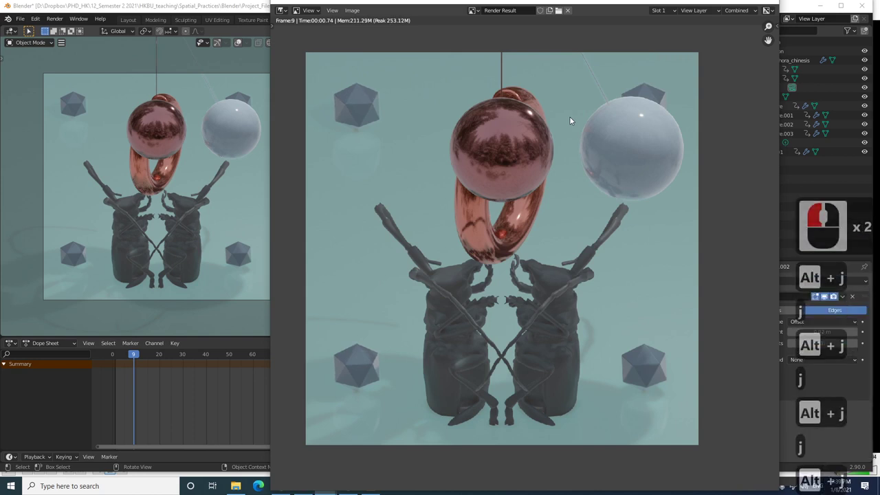
{"action": "key", "text": "j"}
{"action": "key", "text": "alt+j"}
{"action": "key", "text": "j"}
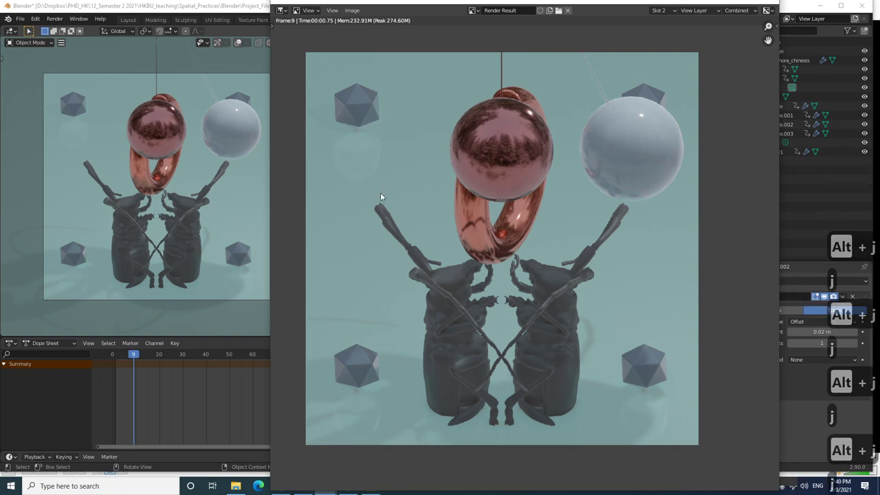
Compare the render with the reference video in VLC, then return to the main Blender project window
{"action": "key", "text": "alt+Tab"}
{"action": "key", "text": "alt+Tab"}
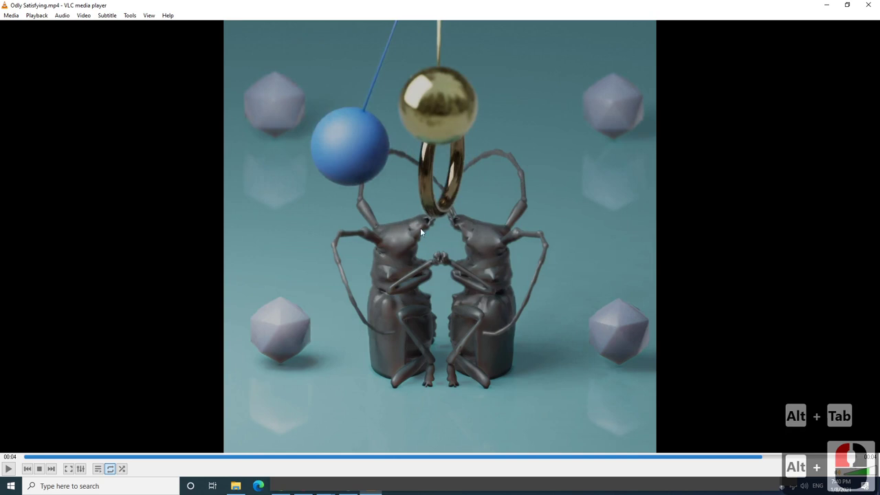
{"action": "key", "text": "alt+Tab"}
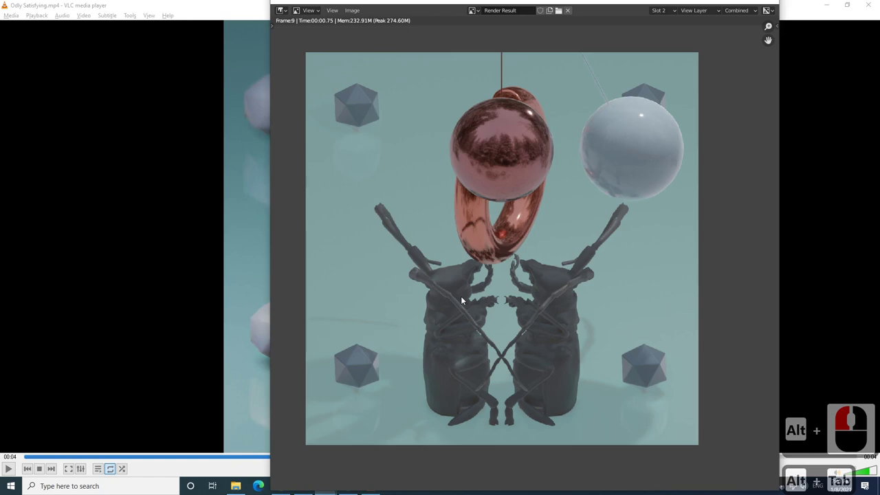
{"action": "key", "text": "alt+Tab"}
{"action": "key", "text": "alt+Tab"}
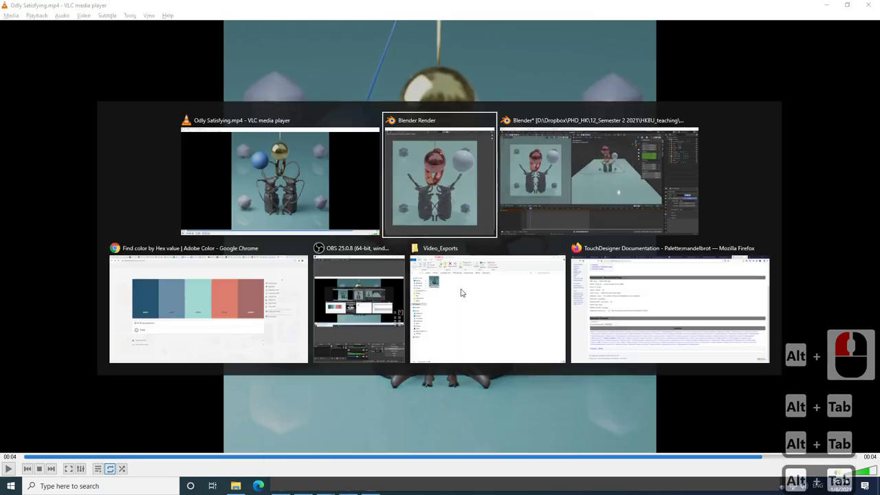
{"action": "left_click", "coordinate": [571, 176]}
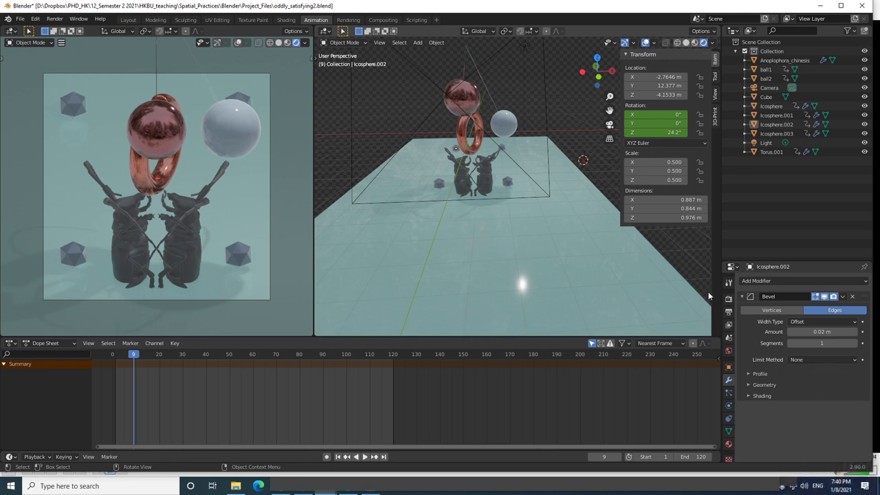
Review the world settings and the sphere material's surface settings on Icosphere.002
{"action": "left_click", "coordinate": [729, 351]}
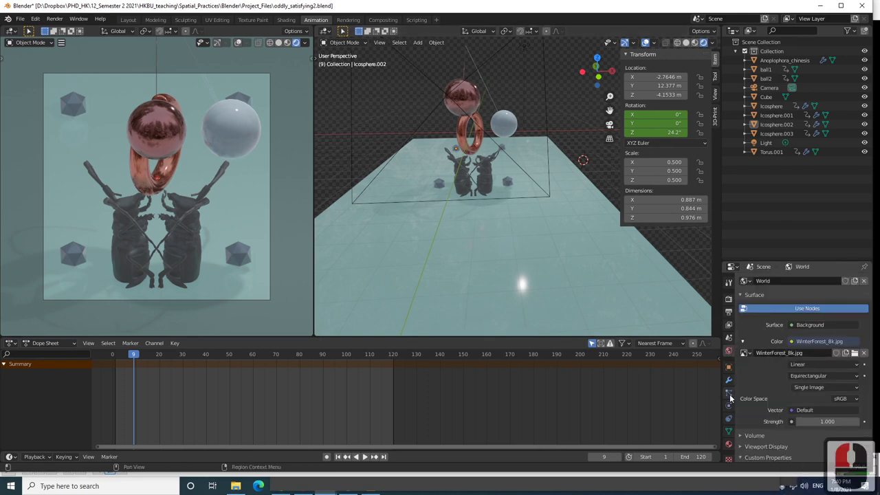
{"action": "left_click", "coordinate": [729, 443]}
{"action": "scroll", "coordinate": [769, 375], "scroll_direction": "down", "scroll_amount": 5}
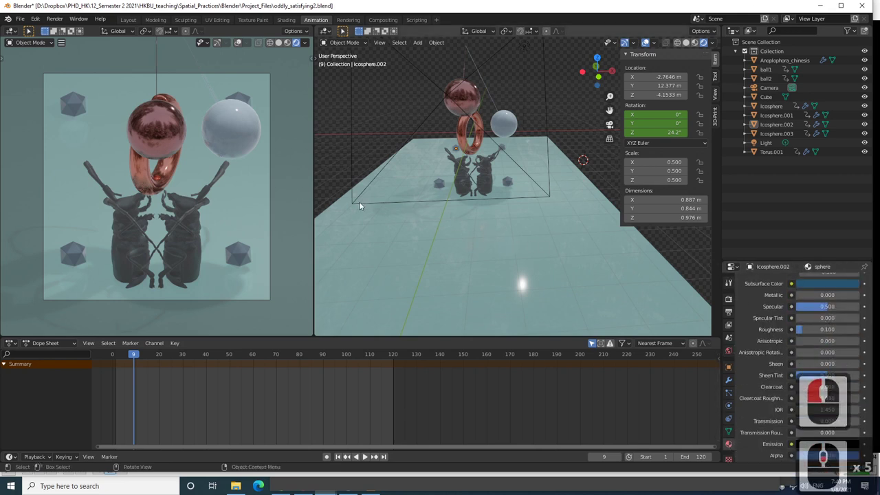
Switch from the Animation workspace to the Shading workspace
{"action": "left_click", "coordinate": [288, 20]}
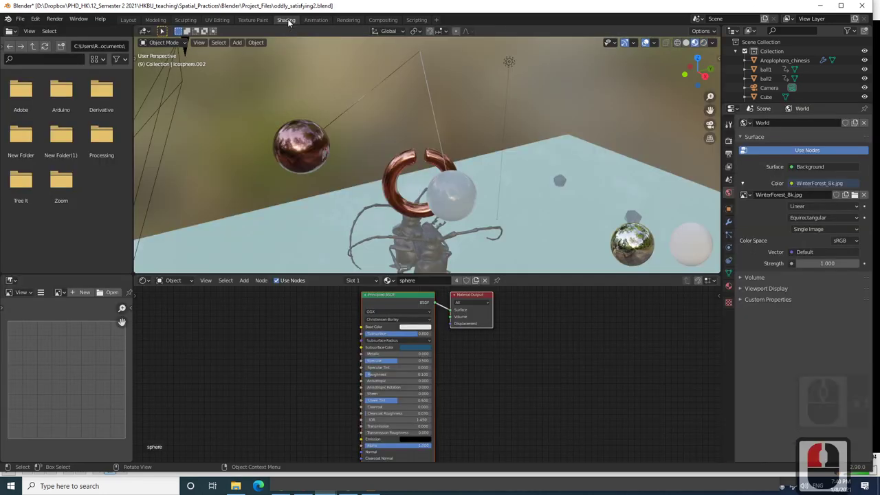
{"action": "left_click", "coordinate": [316, 20]}
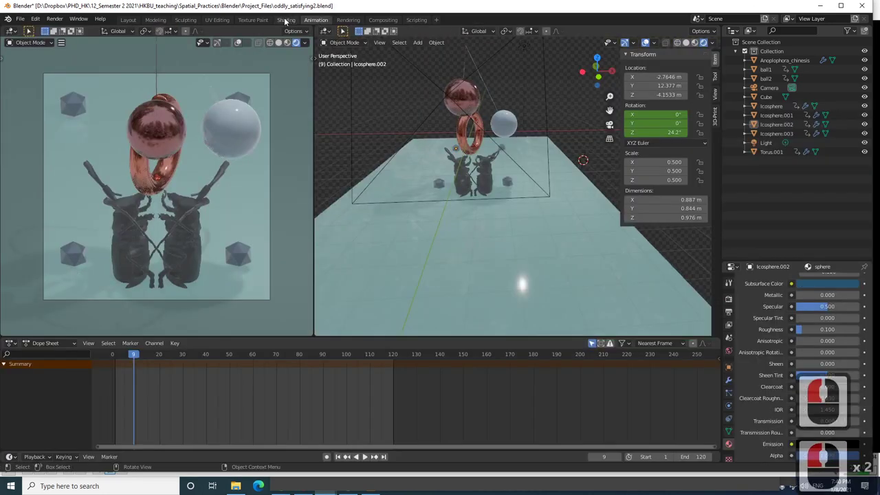
{"action": "left_click", "coordinate": [286, 20]}
{"action": "left_click", "coordinate": [253, 20]}
{"action": "left_click", "coordinate": [286, 20]}
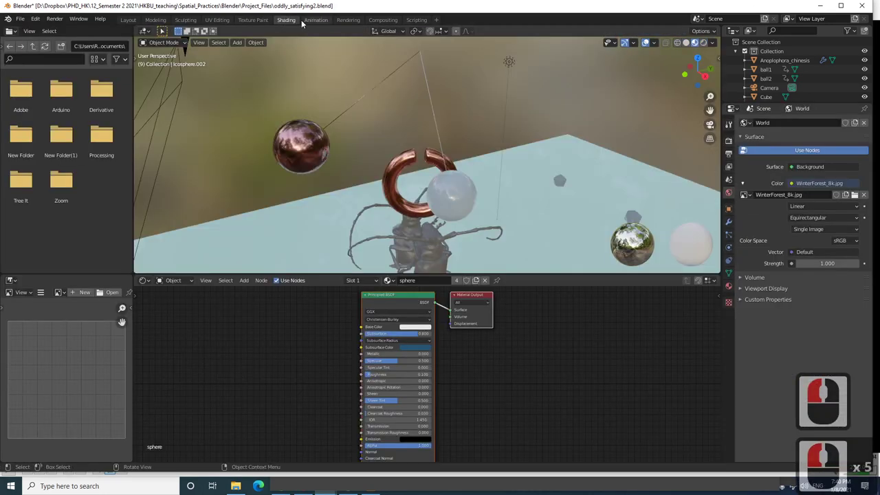
{"action": "left_click", "coordinate": [317, 20]}
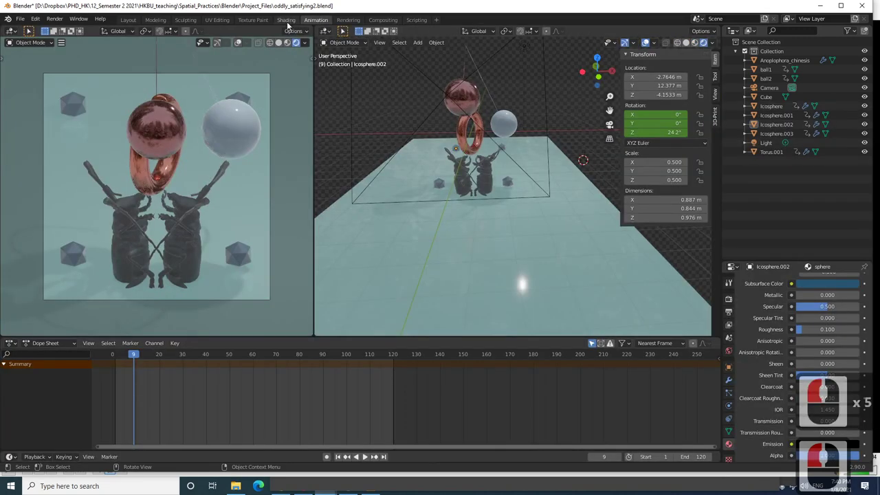
{"action": "left_click", "coordinate": [286, 20]}
{"action": "scroll", "coordinate": [425, 193], "scroll_direction": "down", "scroll_amount": 2}
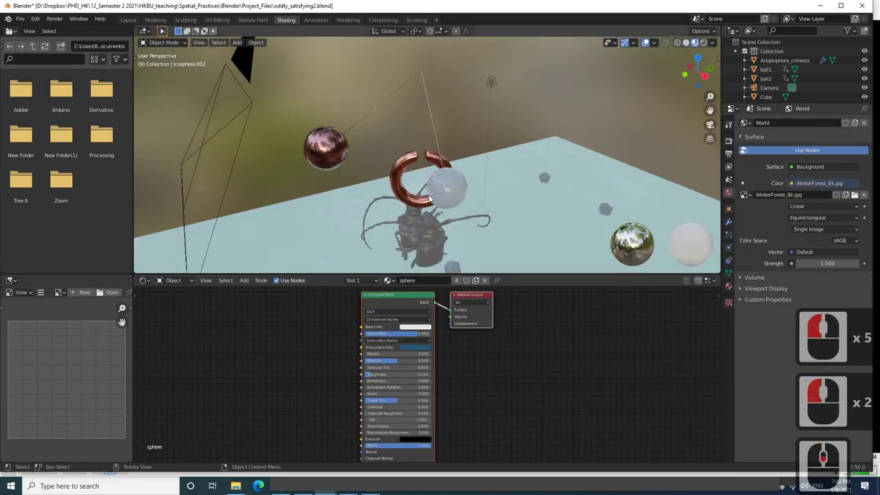
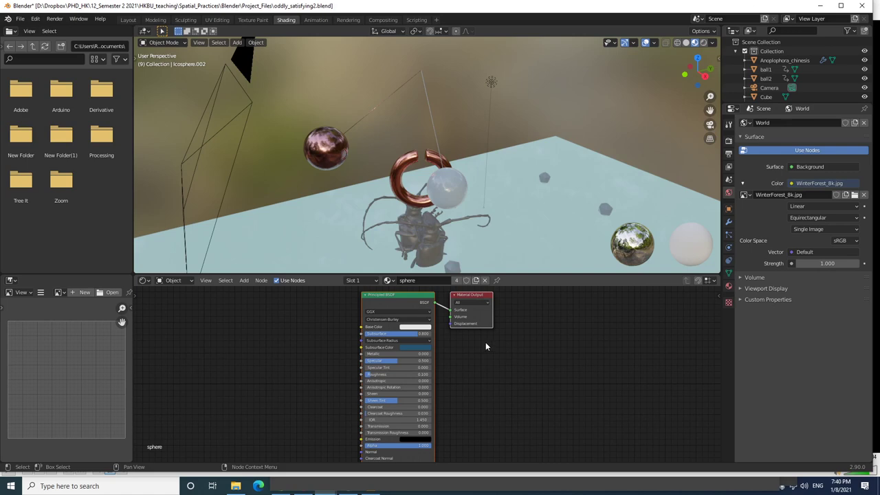
Select the beetle model in the 3D view and check its look against the beetles in the VLC reference video
{"action": "middle_click_drag", "start_coordinate": [483, 156], "coordinate": [451, 133]}
{"action": "scroll", "coordinate": [451, 133], "scroll_direction": "up", "scroll_amount": 7}
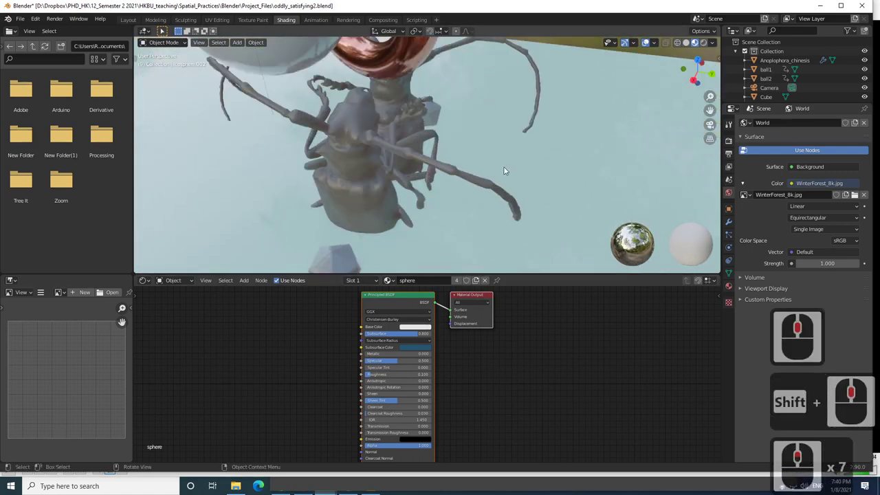
{"action": "middle_click_drag", "start_coordinate": [506, 170], "coordinate": [474, 105]}
{"action": "left_click", "coordinate": [440, 155]}
{"action": "scroll", "coordinate": [449, 170], "scroll_direction": "down", "scroll_amount": 3}
{"action": "scroll", "coordinate": [449, 170], "scroll_direction": "up", "scroll_amount": 4}
{"action": "left_click", "coordinate": [448, 171]}
{"action": "scroll", "coordinate": [490, 149], "scroll_direction": "up", "scroll_amount": 2}
{"action": "left_click", "coordinate": [490, 152]}
{"action": "scroll", "coordinate": [485, 152], "scroll_direction": "up", "scroll_amount": 1}
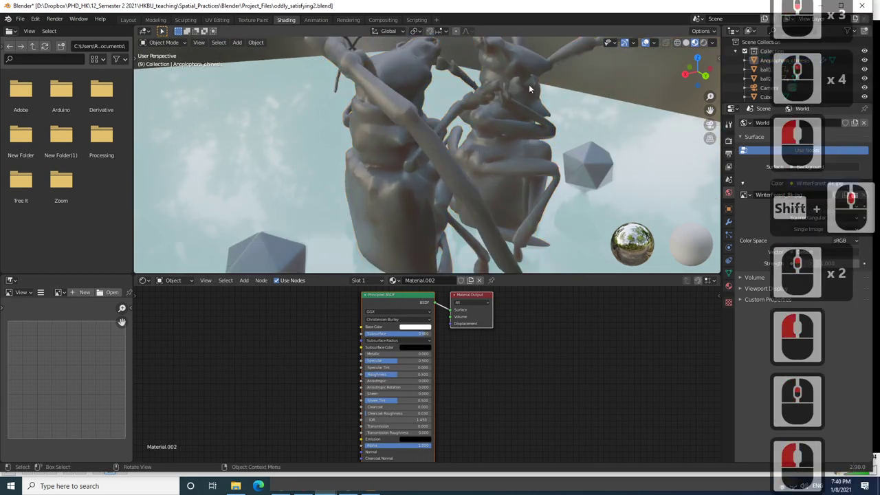
{"action": "left_click", "coordinate": [487, 134]}
{"action": "key", "text": "alt+Tab"}
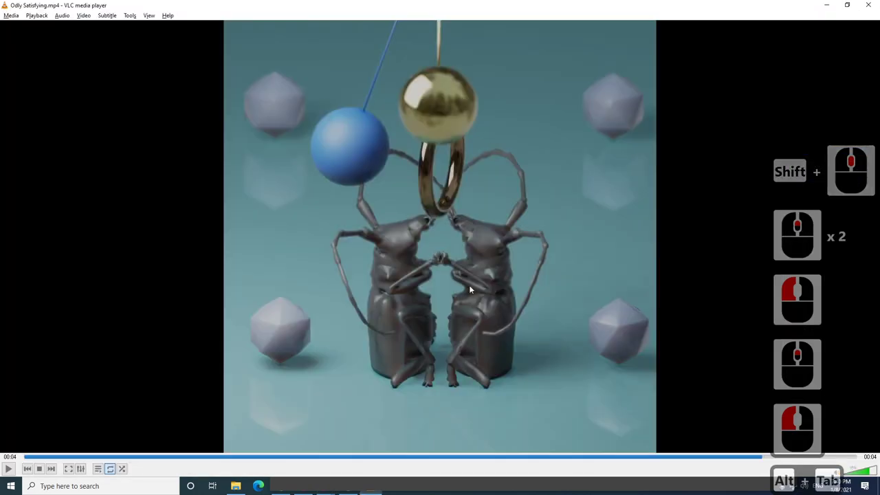
{"action": "key", "text": "alt+Tab"}
{"action": "scroll", "coordinate": [403, 332], "scroll_direction": "down", "scroll_amount": 2}
{"action": "scroll", "coordinate": [339, 345], "scroll_direction": "down", "scroll_amount": 3}
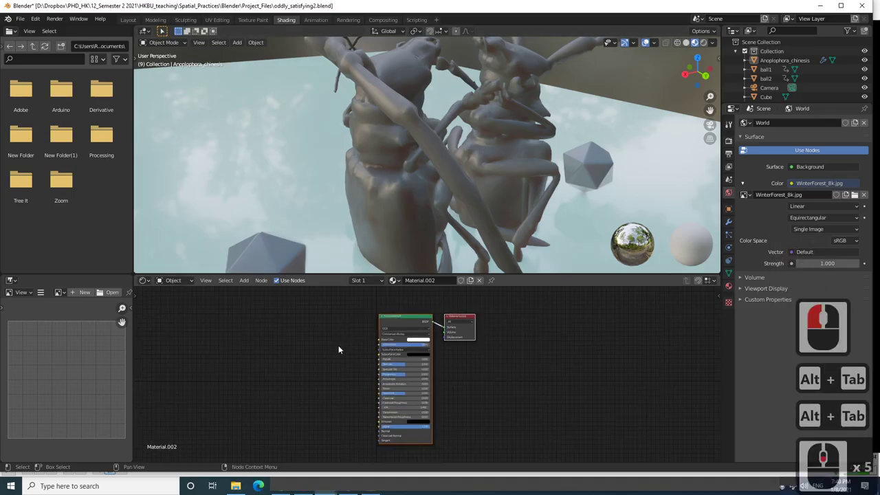
{"action": "scroll", "coordinate": [338, 345], "scroll_direction": "up", "scroll_amount": 4}
{"action": "middle_click_drag", "start_coordinate": [330, 347], "coordinate": [406, 344]}
{"action": "scroll", "coordinate": [433, 328], "scroll_direction": "up", "scroll_amount": 2}
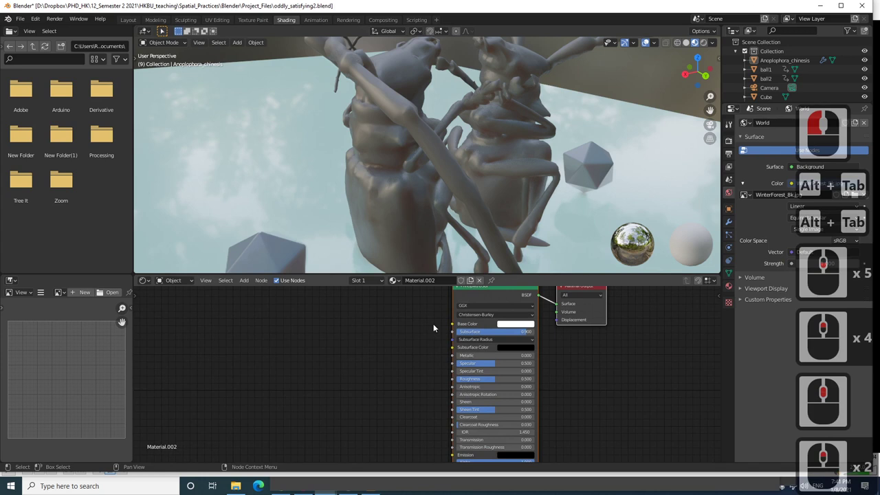
{"action": "key", "text": "shift+a"}
{"action": "left_click", "coordinate": [360, 332]}
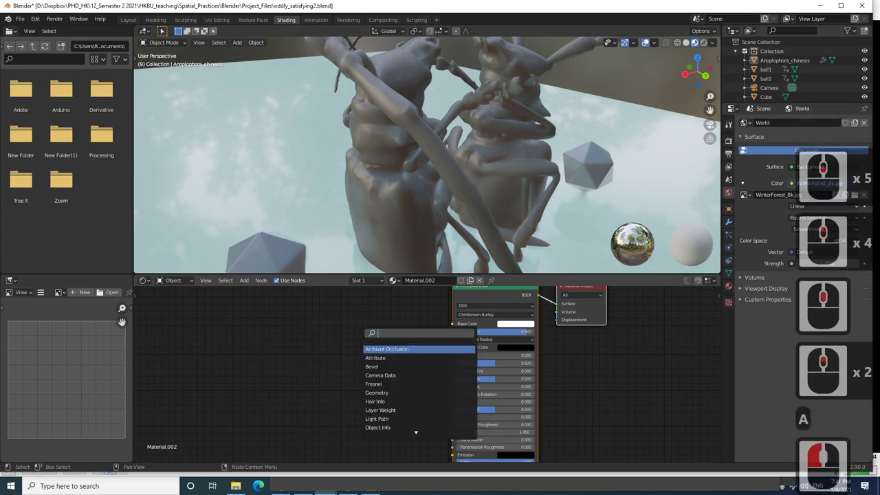
{"action": "left_click", "coordinate": [377, 350]}
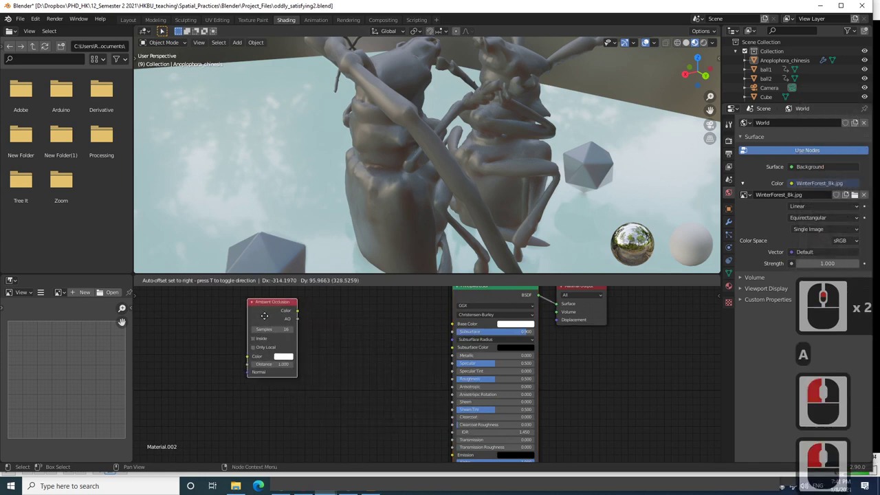
{"action": "left_click", "coordinate": [265, 315]}
{"action": "key", "text": "Delete"}
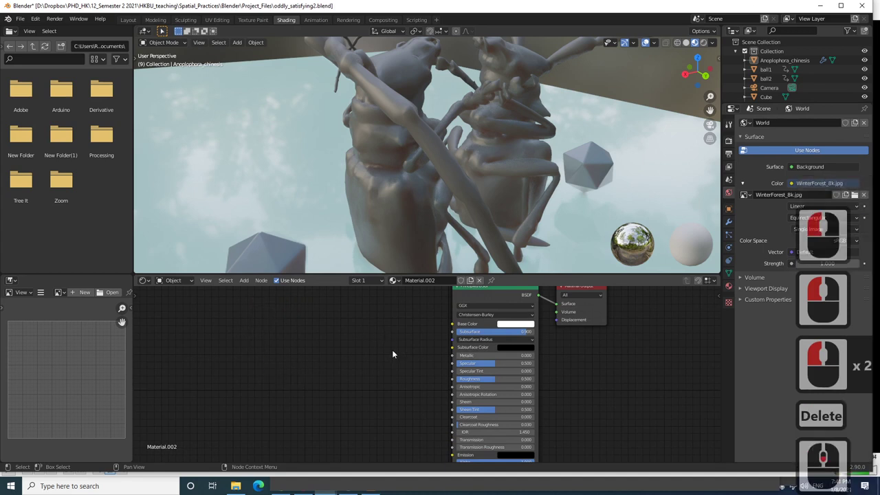
Move the Principled BSDF node farther from the Material Output and show the beetle's material properties
{"action": "scroll", "coordinate": [402, 337], "scroll_direction": "down", "scroll_amount": 6}
{"action": "middle_click_drag", "start_coordinate": [405, 338], "coordinate": [380, 335]}
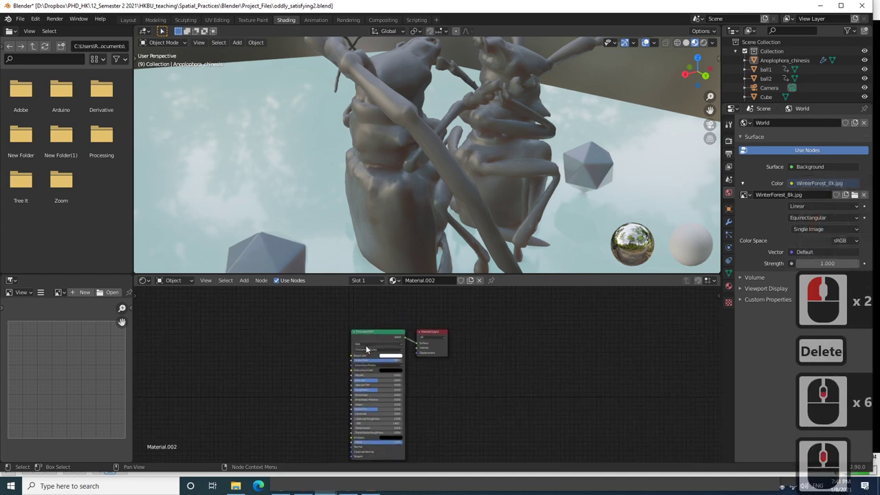
{"action": "left_click_drag", "start_coordinate": [367, 334], "coordinate": [333, 321]}
{"action": "left_click", "coordinate": [729, 284]}
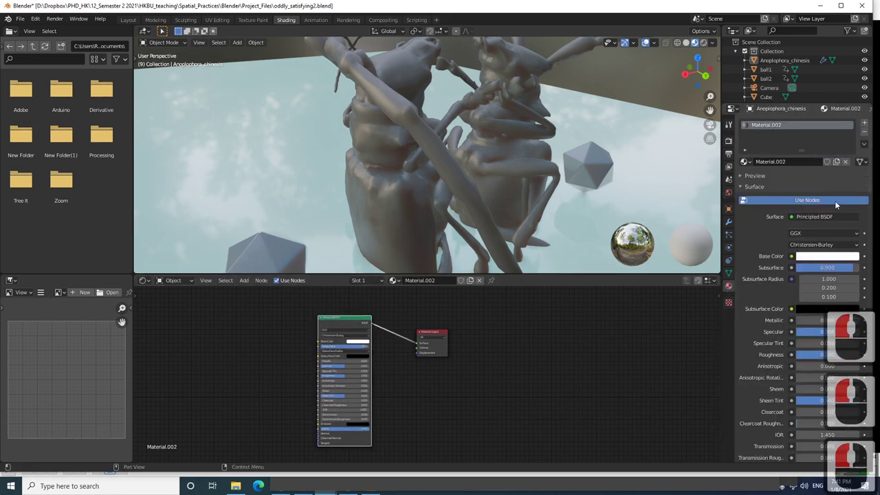
{"action": "left_click", "coordinate": [363, 315]}
{"action": "scroll", "coordinate": [329, 334], "scroll_direction": "up", "scroll_amount": 1}
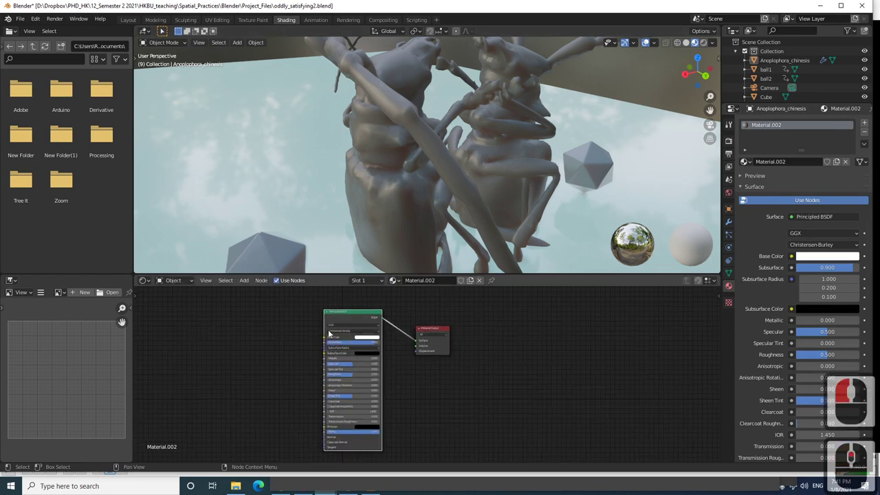
{"action": "mouse_move", "coordinate": [340, 314]}
{"action": "left_mouse_down"}
{"action": "mouse_move", "coordinate": [311, 313]}
{"action": "mouse_move", "coordinate": [342, 317]}
{"action": "left_mouse_up"}
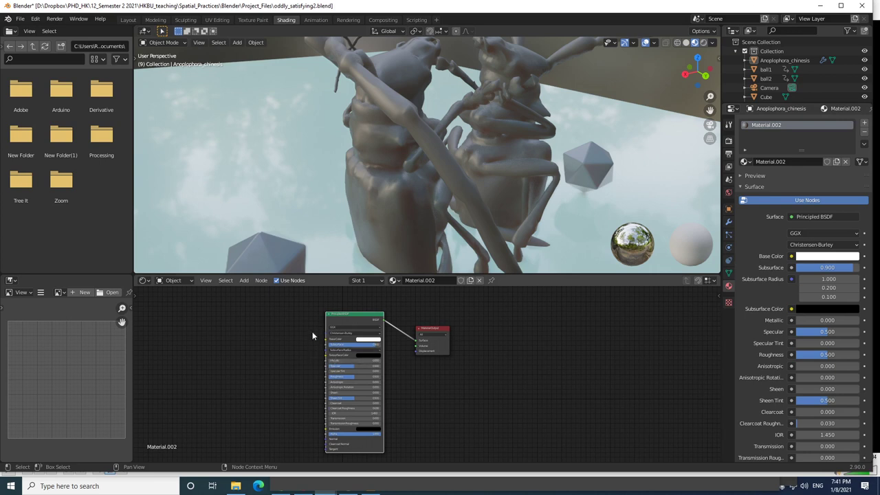
Add an Ambient Occlusion node to the beetle's material and place it ahead of the Principled BSDF, leaving a gap
{"action": "key", "text": "shift+a"}
{"action": "left_click", "coordinate": [232, 344]}
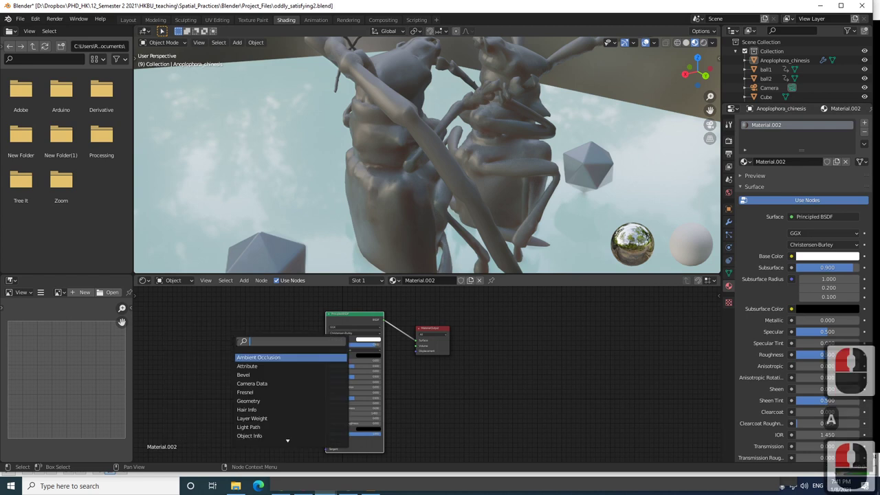
{"action": "left_click", "coordinate": [257, 357]}
{"action": "left_click", "coordinate": [248, 351]}
{"action": "scroll", "coordinate": [248, 352], "scroll_direction": "up", "scroll_amount": 3}
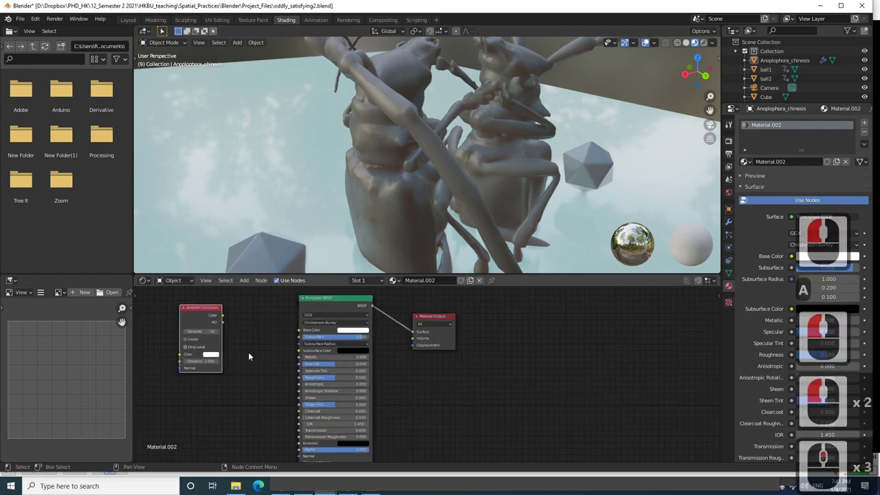
{"action": "middle_click_drag", "start_coordinate": [333, 355], "coordinate": [358, 363]}
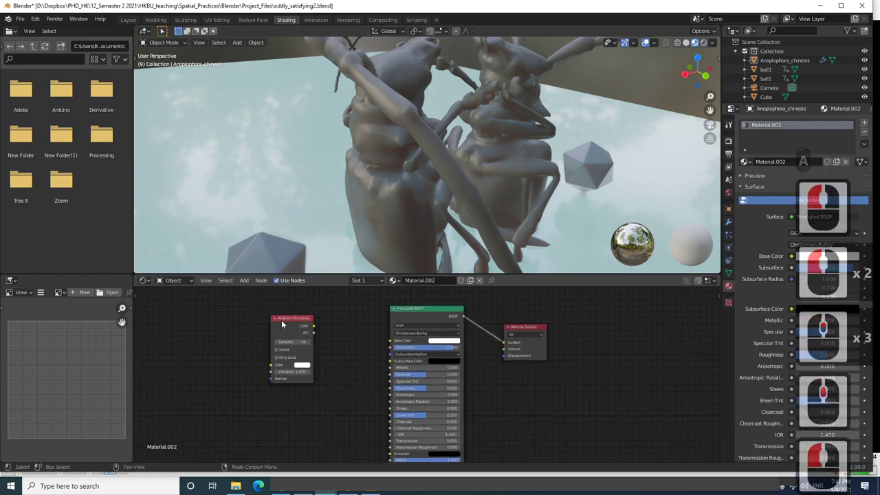
{"action": "left_click_drag", "start_coordinate": [279, 319], "coordinate": [243, 319]}
Add a ColorRamp node between the Ambient Occlusion and Principled BSDF nodes
{"action": "key", "text": "shift+a"}
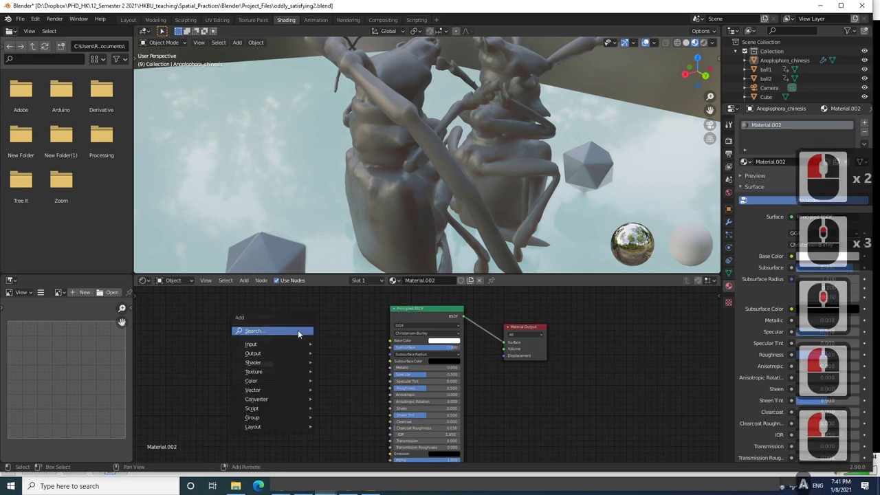
{"action": "mouse_move", "coordinate": [298, 330]}
{"action": "type", "text": "ramp"}
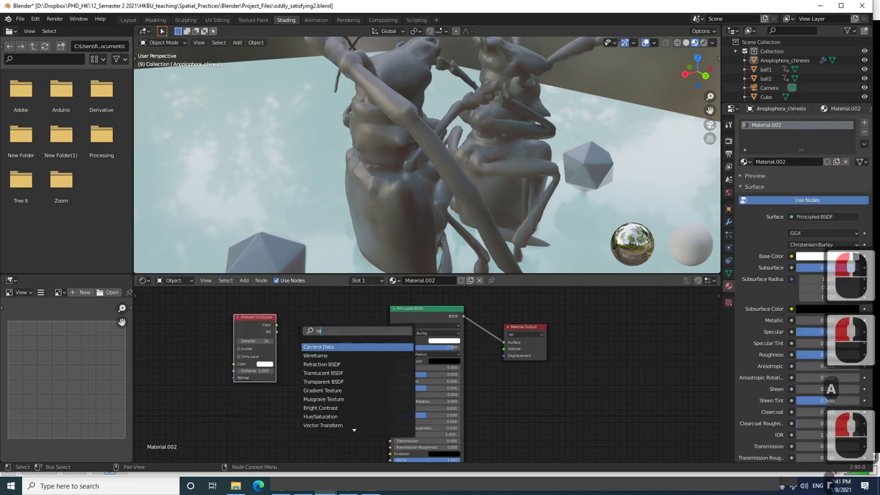
{"action": "left_click", "coordinate": [320, 347]}
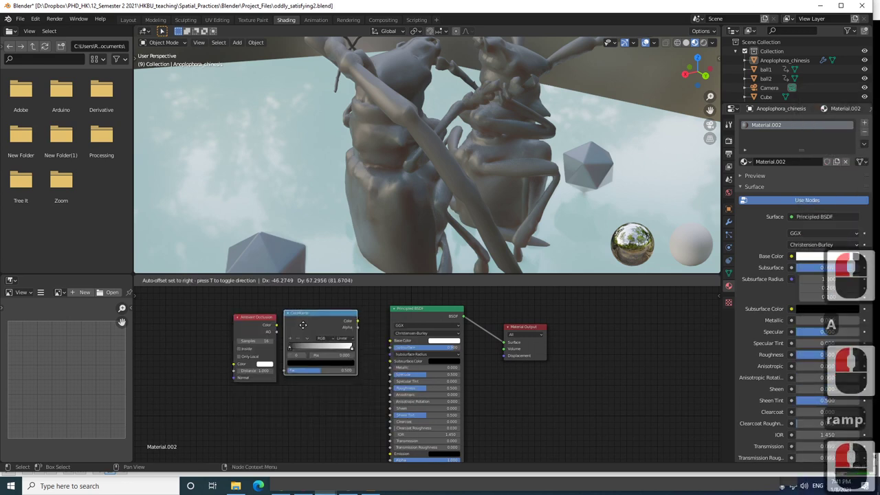
{"action": "left_click", "coordinate": [319, 347]}
Move the Ambient Occlusion node away from the ColorRamp and link its Color output to the ColorRamp's Fac input
{"action": "left_click_drag", "start_coordinate": [269, 319], "coordinate": [243, 321]}
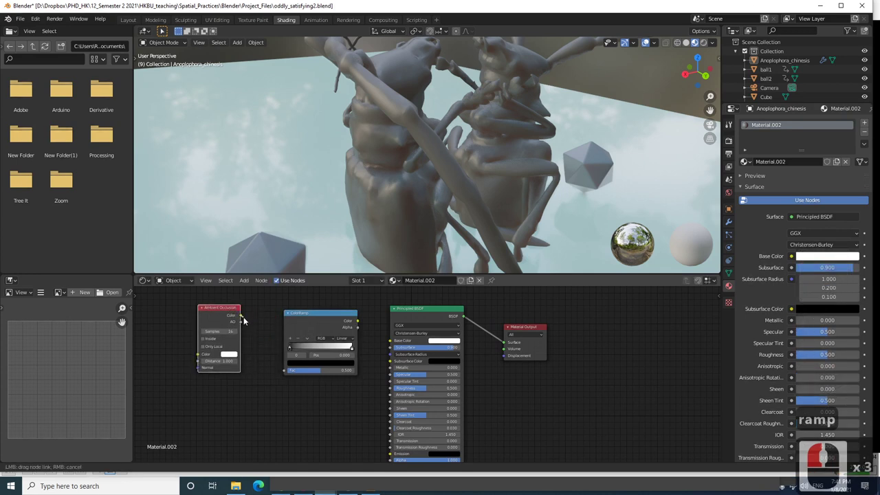
{"action": "left_click_drag", "start_coordinate": [282, 372], "coordinate": [283, 372]}
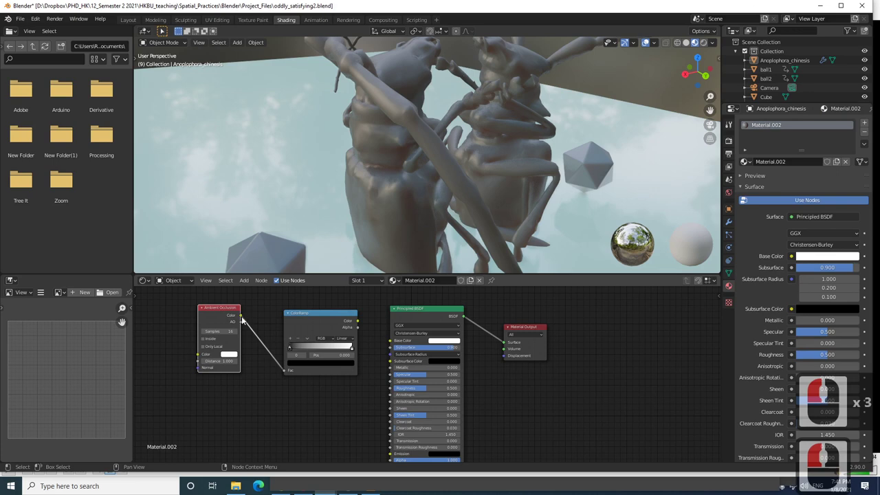
{"action": "scroll", "coordinate": [364, 386], "scroll_direction": "up", "scroll_amount": 3}
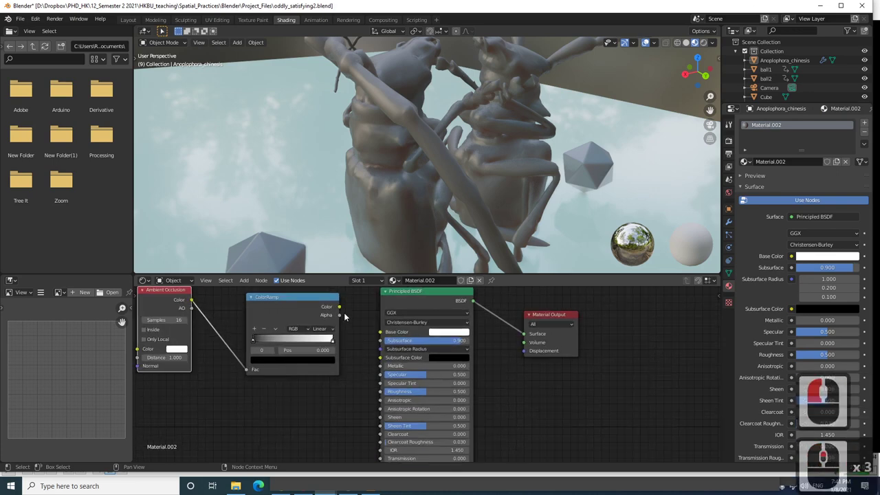
Link the ColorRamp's Color output to the Base Color input of the Principled BSDF node
{"action": "left_click_drag", "start_coordinate": [339, 308], "coordinate": [381, 333]}
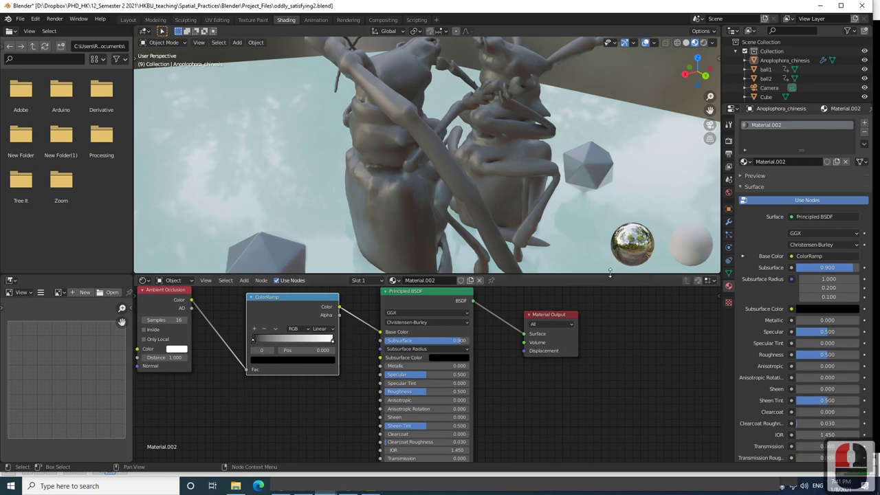
Show the render properties and toggle the scene's Ambient Occlusion off and on repeatedly to compare its effect, leaving it enabled
{"action": "left_click", "coordinate": [729, 140]}
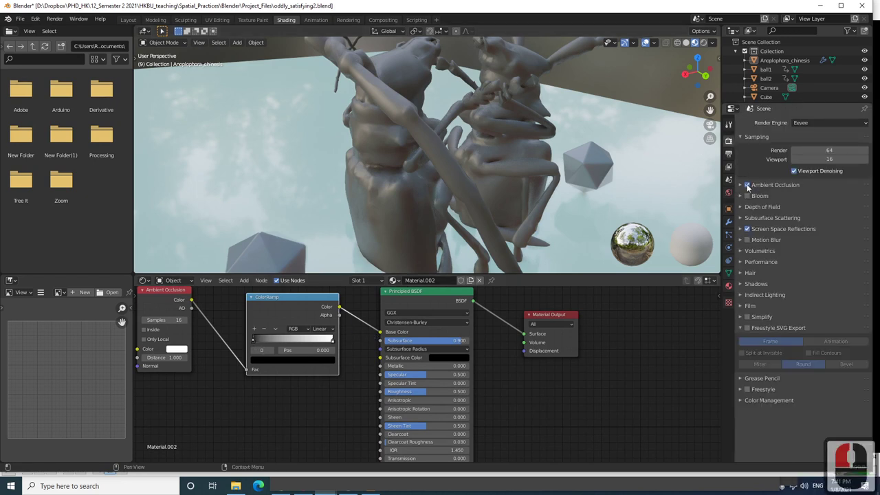
{"action": "left_click", "coordinate": [747, 184]}
{"action": "left_click", "coordinate": [747, 185]}
{"action": "left_click", "coordinate": [747, 184]}
{"action": "left_click", "coordinate": [746, 184]}
{"action": "left_click", "coordinate": [747, 184]}
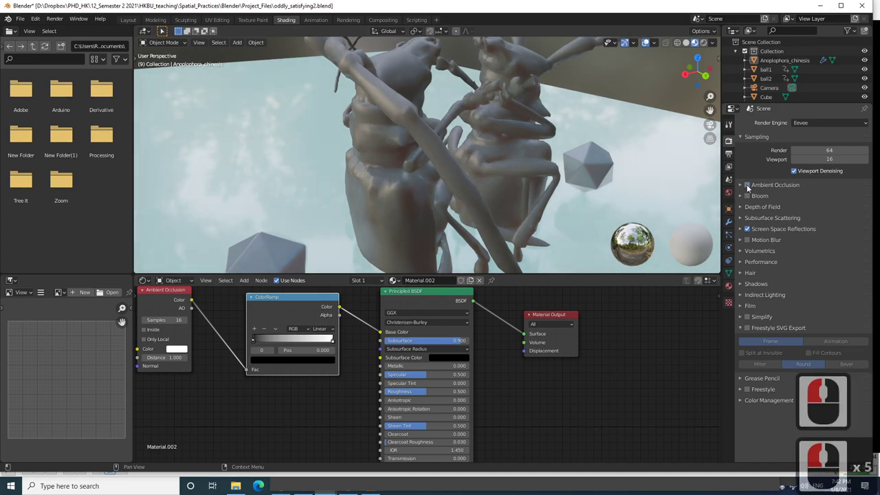
{"action": "left_click", "coordinate": [747, 185]}
{"action": "left_click", "coordinate": [747, 185]}
{"action": "left_click", "coordinate": [747, 184]}
{"action": "left_click", "coordinate": [747, 185]}
{"action": "left_click", "coordinate": [747, 184]}
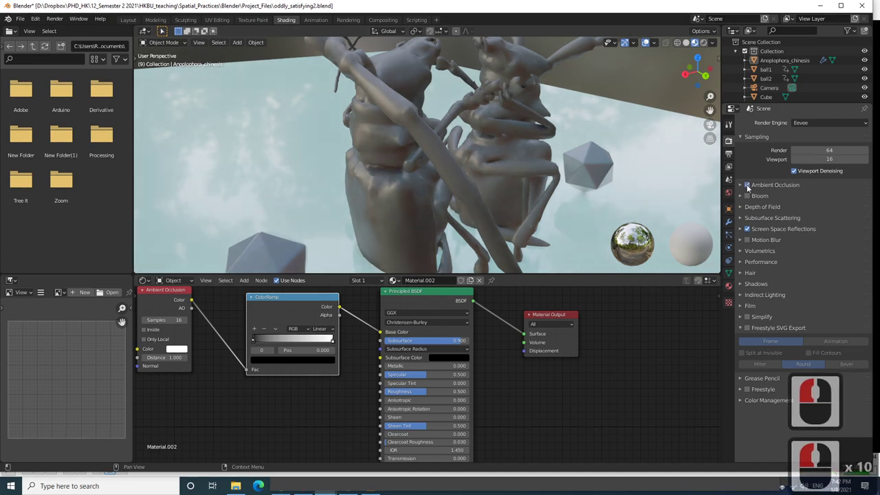
{"action": "left_click", "coordinate": [747, 184]}
{"action": "left_click", "coordinate": [747, 184]}
Move the ColorRamp's black stop to the middle of the gradient, at about position 0.505
{"action": "left_click", "coordinate": [262, 303]}
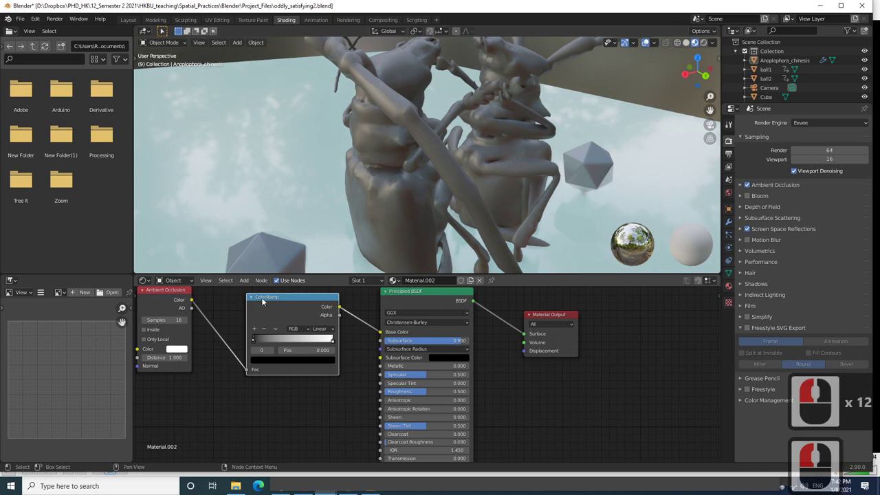
{"action": "left_click", "coordinate": [261, 303]}
{"action": "left_click_drag", "start_coordinate": [254, 339], "coordinate": [295, 344]}
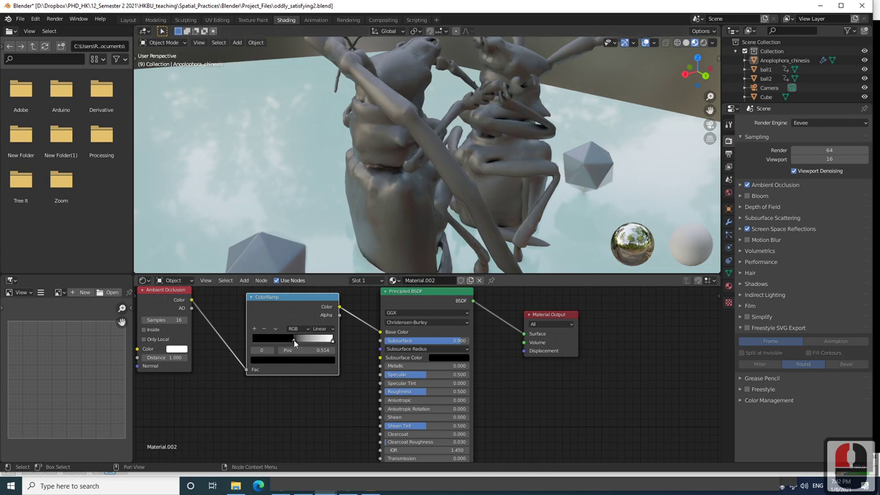
{"action": "left_click_drag", "start_coordinate": [313, 337], "coordinate": [292, 342]}
Change the ColorRamp's dark stop from black to bright blue (001DFF) to preview the occluded areas
{"action": "left_click", "coordinate": [294, 359]}
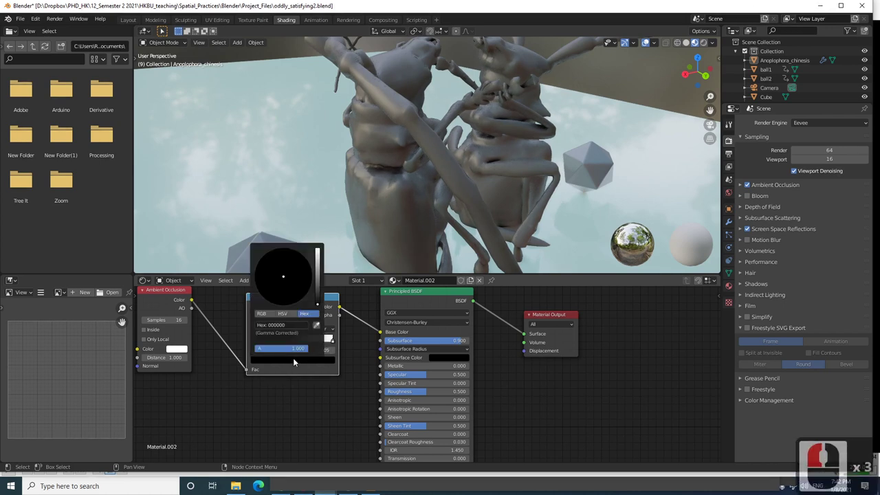
{"action": "left_click_drag", "start_coordinate": [317, 289], "coordinate": [317, 249]}
{"action": "left_click", "coordinate": [307, 282]}
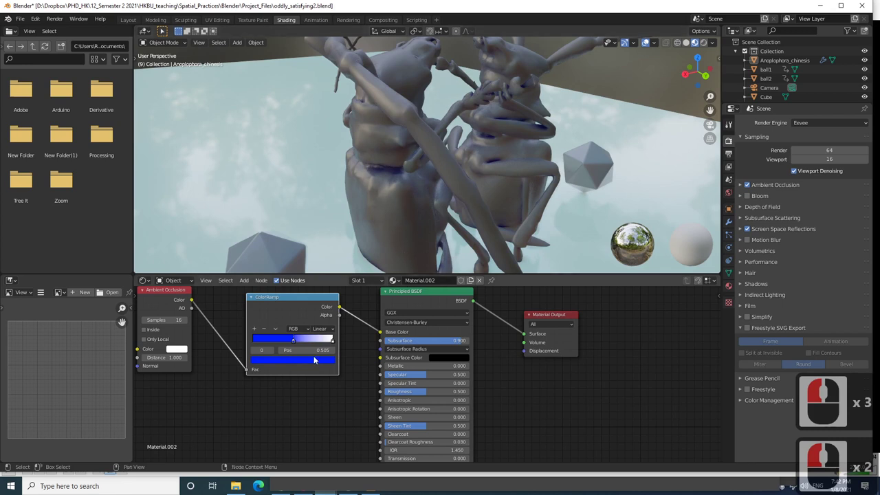
Set the ColorRamp's dark stop back to black and shift it slightly to about position 0.523
{"action": "left_click", "coordinate": [310, 361]}
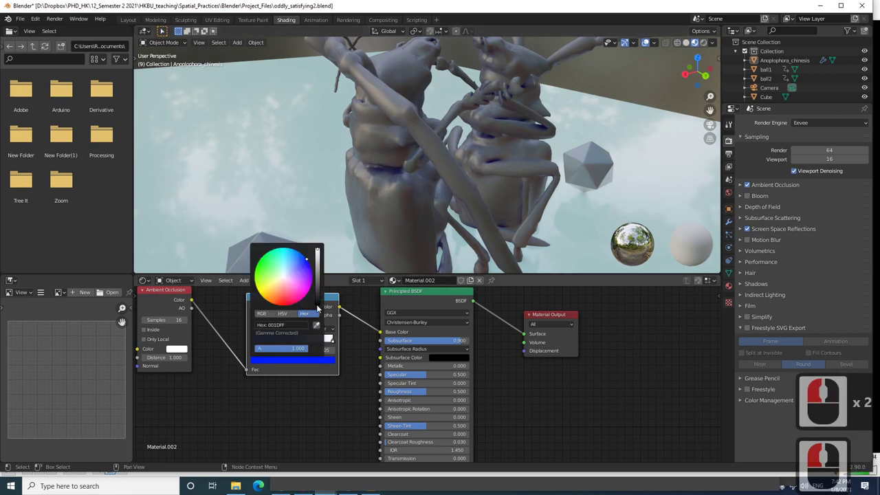
{"action": "left_click_drag", "start_coordinate": [317, 301], "coordinate": [319, 311]}
{"action": "left_click_drag", "start_coordinate": [292, 346], "coordinate": [295, 342]}
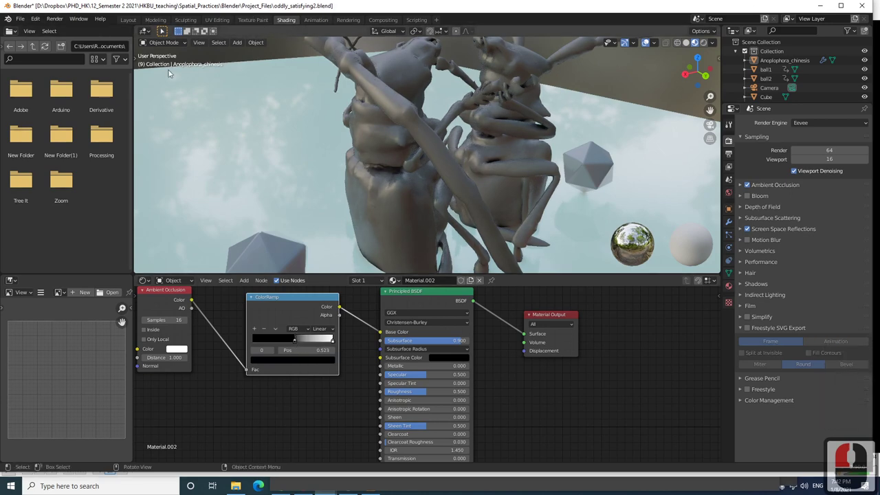
Switch to the render window, choose Slot 3 and render the current frame into it
{"action": "key", "text": "alt+Tab"}
{"action": "left_click", "coordinate": [644, 187]}
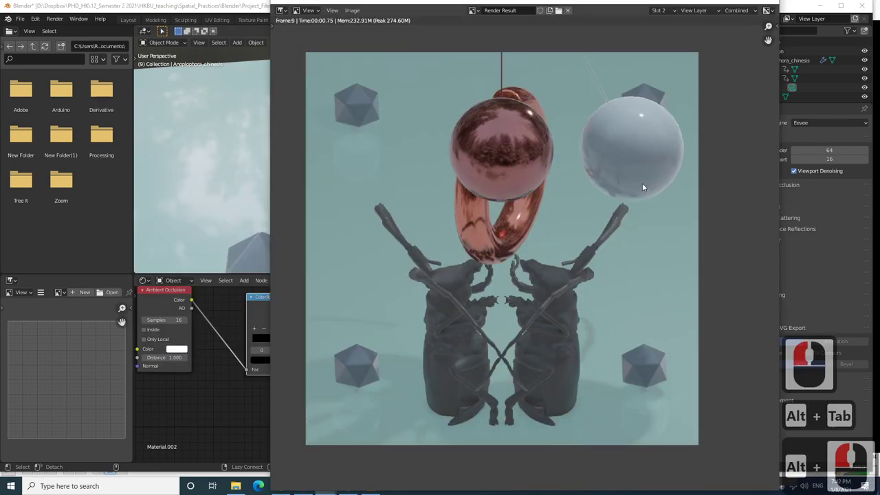
{"action": "left_click", "coordinate": [658, 12]}
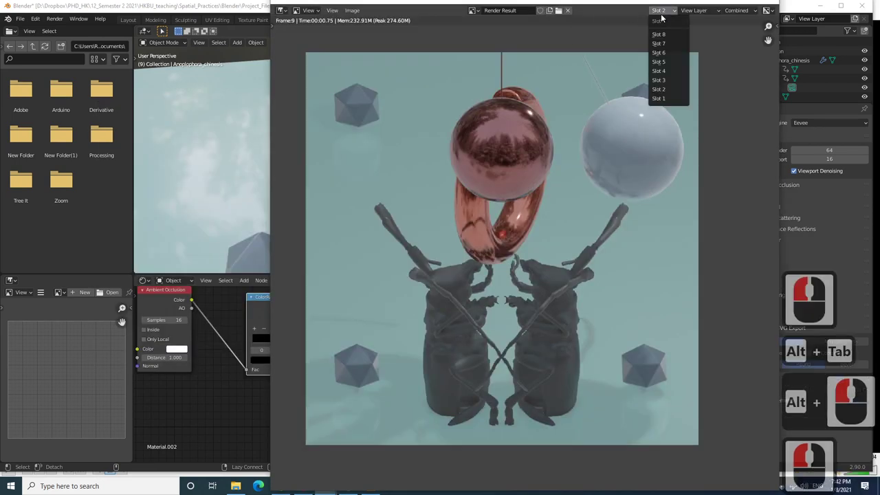
{"action": "left_click", "coordinate": [667, 79]}
{"action": "key", "text": "F12"}
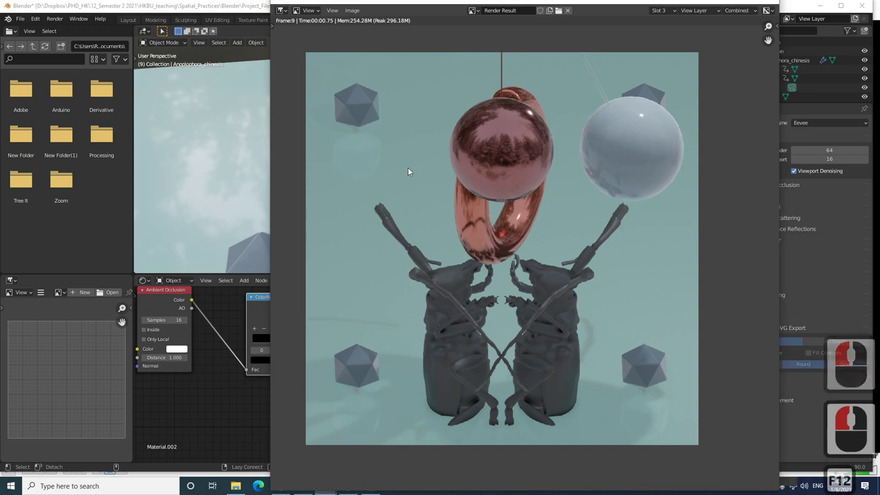
Compare the render in Slot 2 with the one in Slot 3, ending on Slot 3
{"action": "left_click", "coordinate": [659, 11]}
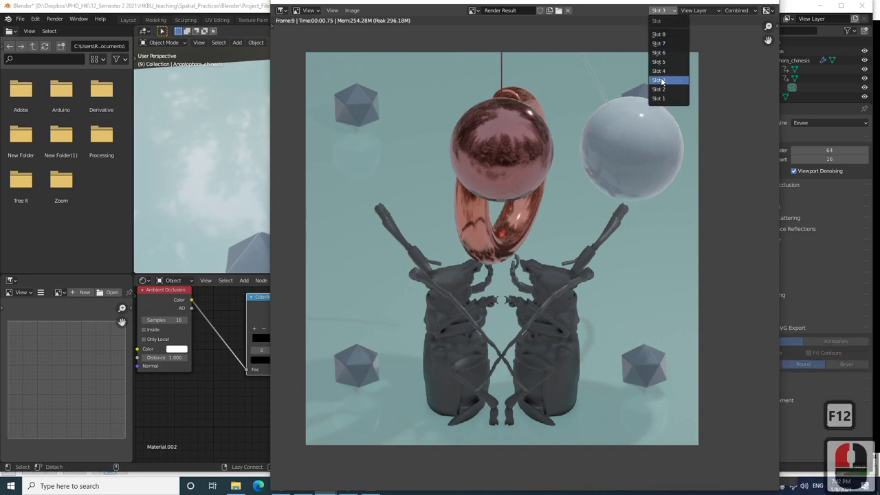
{"action": "left_click", "coordinate": [663, 88]}
{"action": "left_click", "coordinate": [659, 11]}
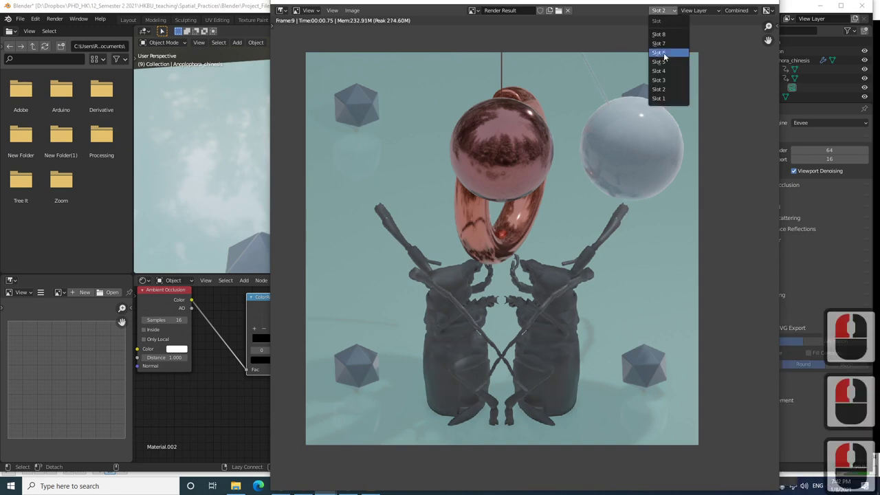
{"action": "left_click", "coordinate": [658, 80]}
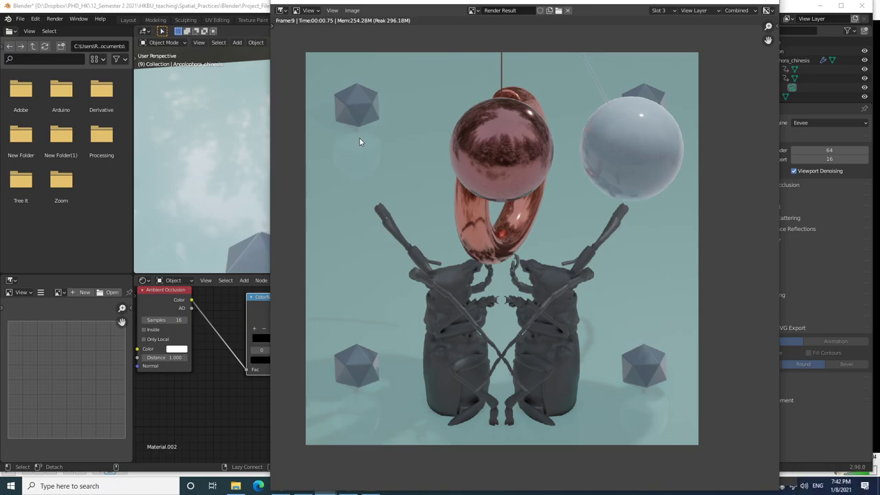
Compare the render with the reference video in VLC media player and return to the main Blender window
{"action": "key", "text": "alt+Tab"}
{"action": "left_click", "coordinate": [570, 192]}
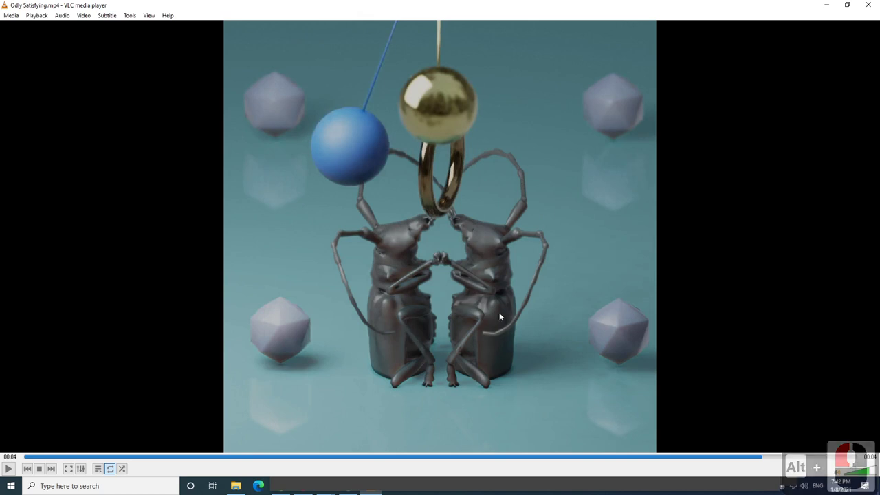
{"action": "key", "text": "alt+Tab"}
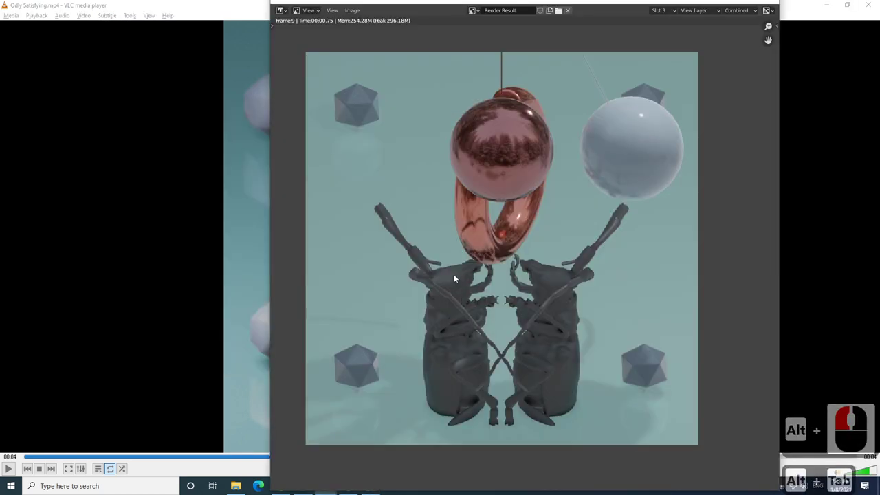
{"action": "key", "text": "alt+Tab"}
{"action": "left_click", "coordinate": [543, 189]}
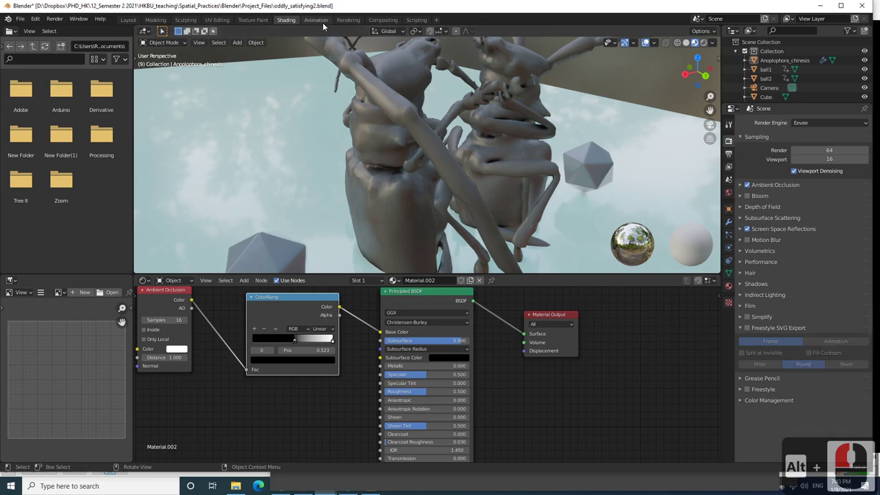
Open the Animation workspace and delete the existing point light from the scene
{"action": "left_click", "coordinate": [318, 21]}
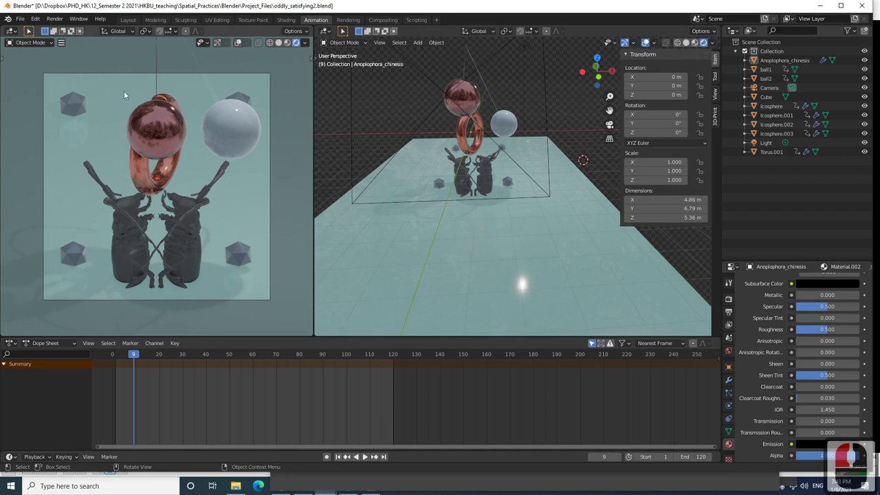
{"action": "middle_click_drag", "start_coordinate": [536, 155], "coordinate": [536, 190]}
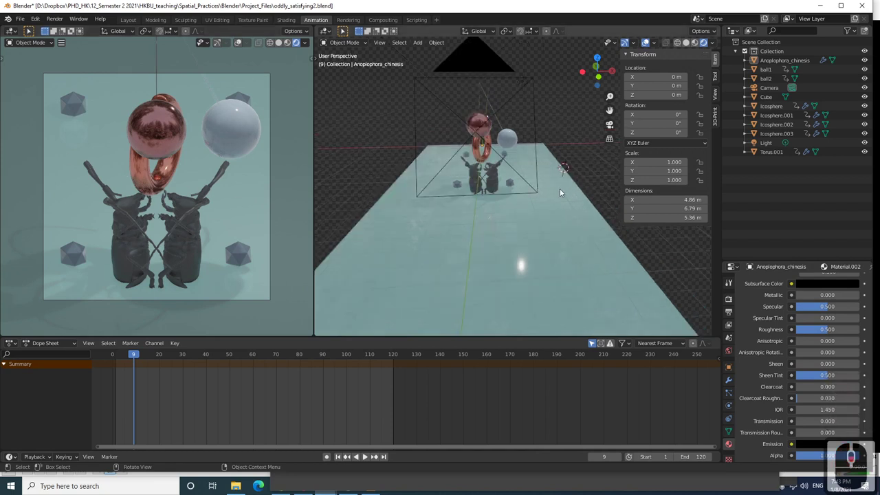
{"action": "left_click", "coordinate": [765, 142]}
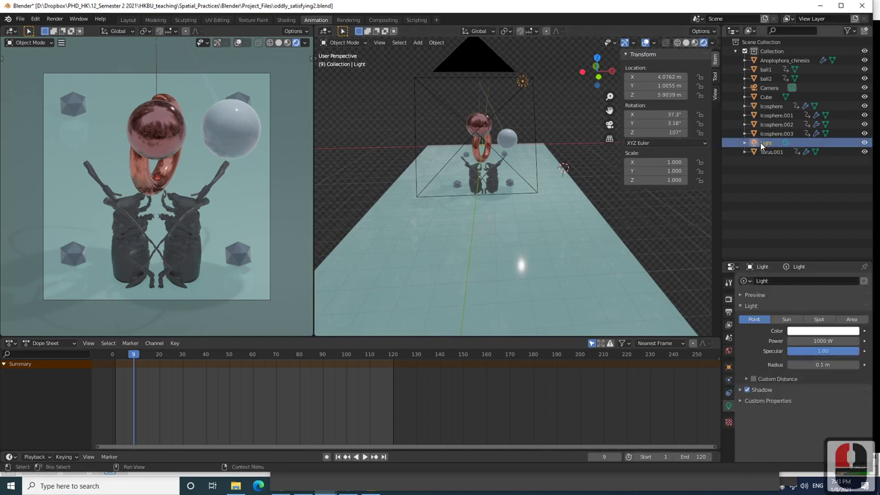
{"action": "key", "text": "x"}
{"action": "left_click", "coordinate": [542, 78]}
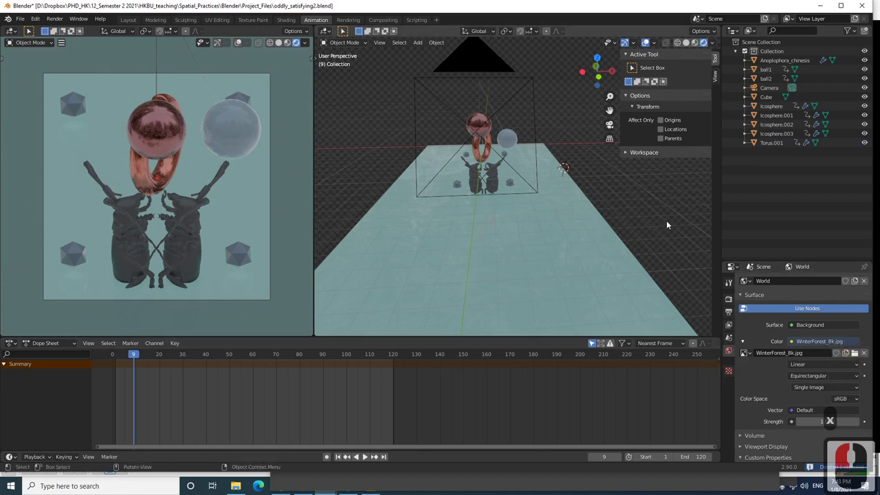
Add an area light to the scene
{"action": "middle_click_drag", "start_coordinate": [485, 176], "coordinate": [471, 189]}
{"action": "key", "text": "shift+a"}
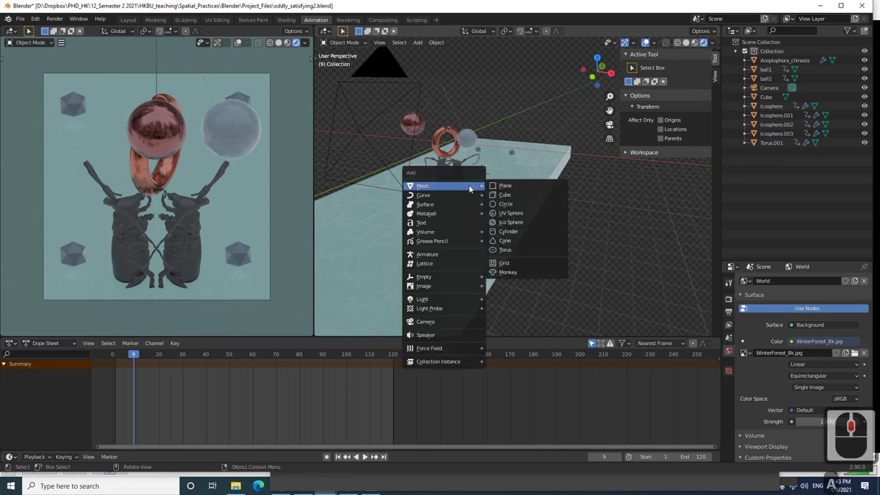
{"action": "mouse_move", "coordinate": [446, 301]}
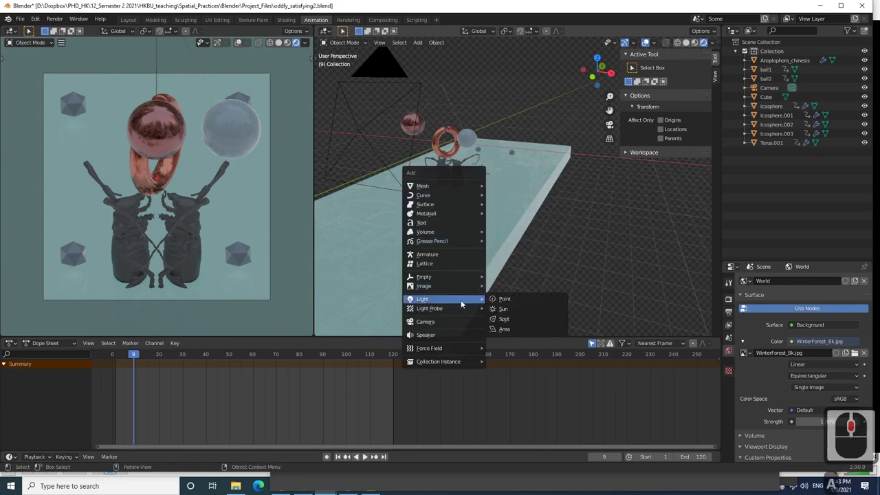
{"action": "left_click", "coordinate": [506, 329]}
Enlarge the area light until its scale is about -13.82 on all axes
{"action": "middle_click_drag", "start_coordinate": [493, 238], "coordinate": [513, 221]}
{"action": "key", "text": "s"}
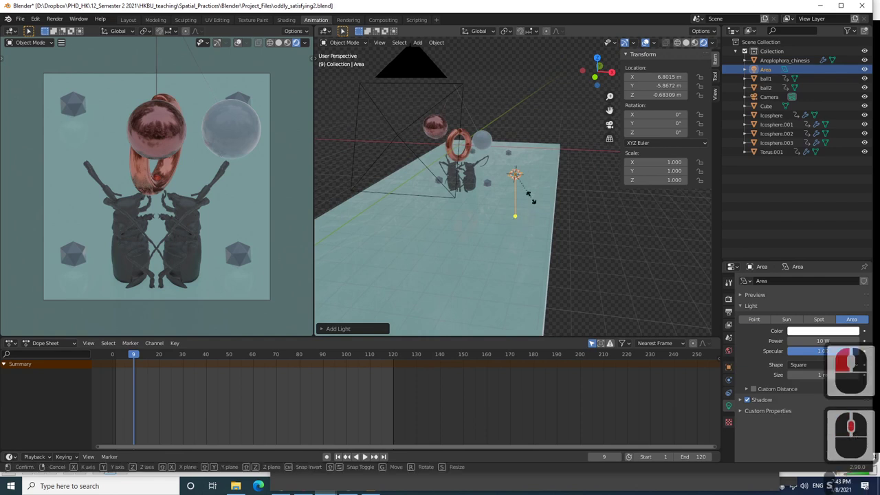
{"action": "left_click", "coordinate": [451, 206]}
{"action": "key", "text": "s"}
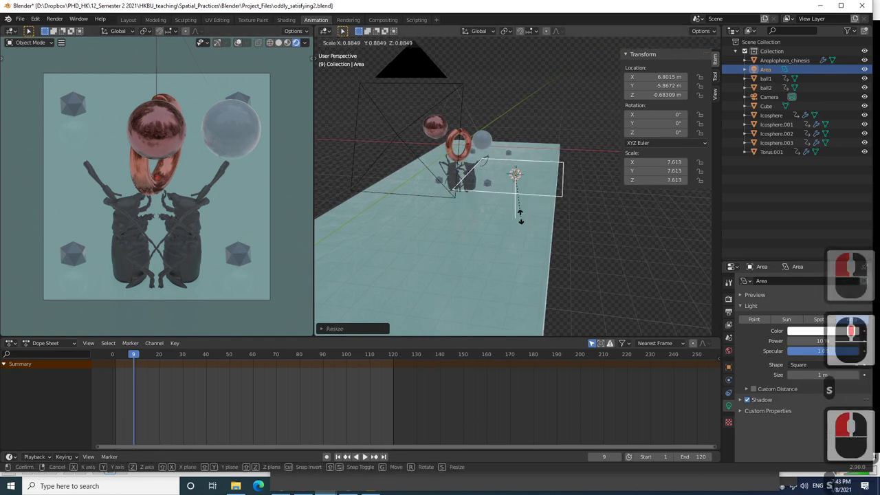
{"action": "left_click", "coordinate": [554, 236]}
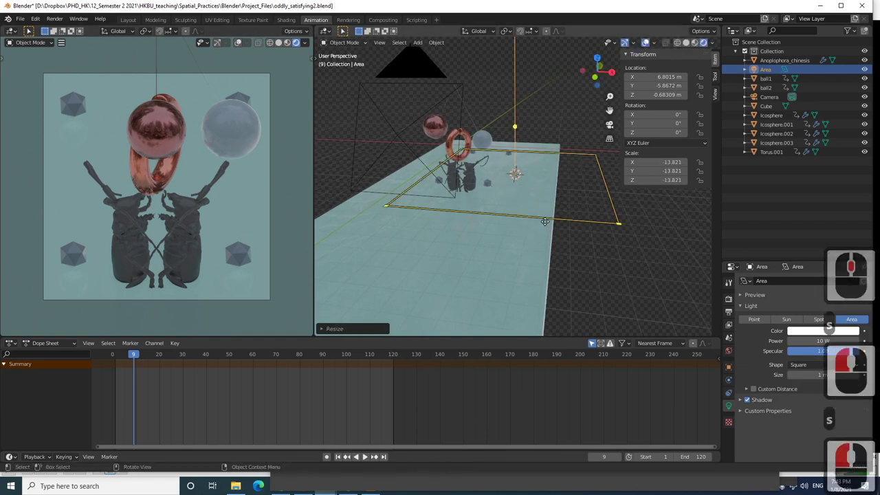
In the front view, move the area light over the middle of the scene, to about X 0.02 m and Z 3.53 m
{"action": "left_click", "coordinate": [595, 77]}
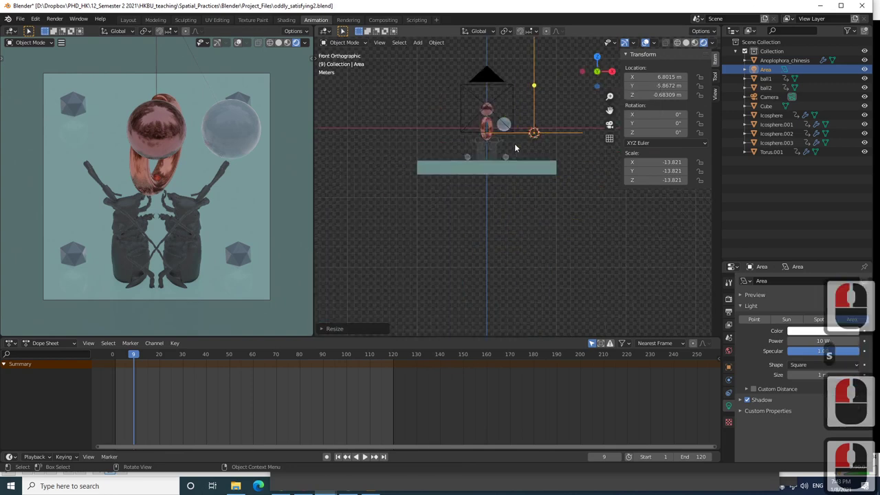
{"action": "key", "text": "g"}
{"action": "left_click", "coordinate": [476, 111]}
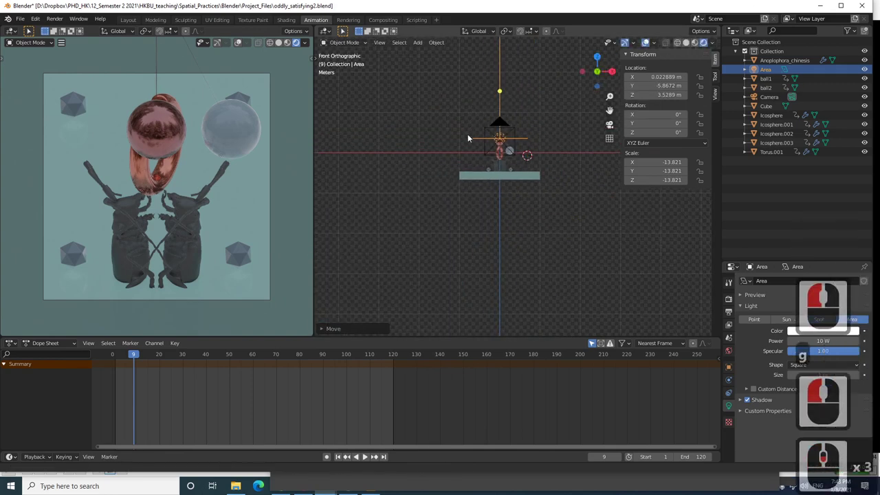
Rotate the area light about 180° in the front view so it points down at the floor
{"action": "scroll", "coordinate": [468, 134], "scroll_direction": "down", "scroll_amount": 3}
{"action": "middle_click_drag", "start_coordinate": [459, 102], "coordinate": [482, 116], "text": "shift"}
{"action": "scroll", "coordinate": [483, 117], "scroll_direction": "down", "scroll_amount": 2}
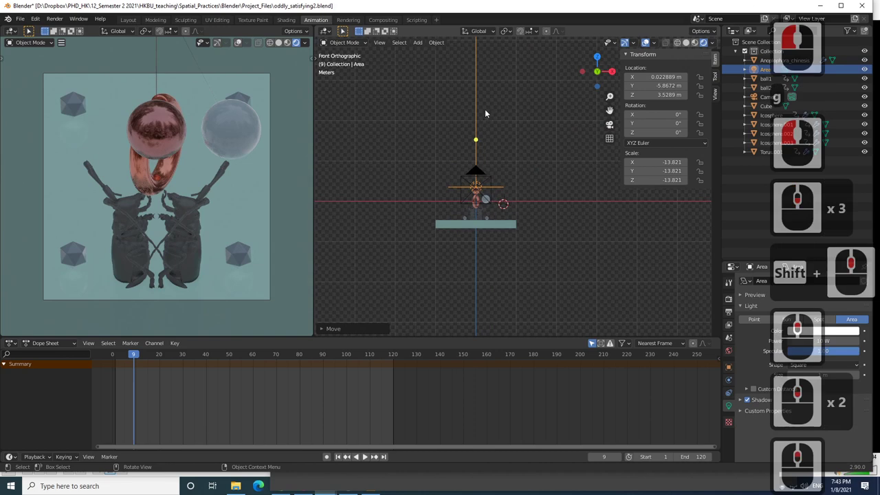
{"action": "key", "text": "r"}
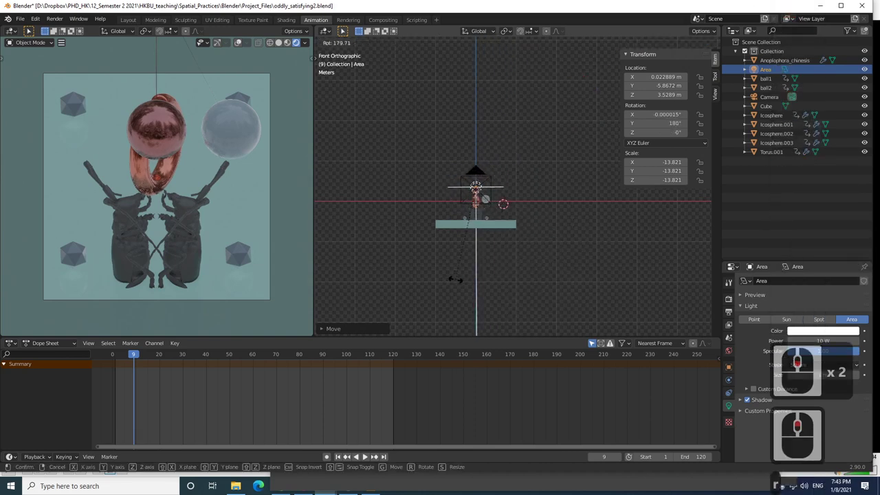
{"action": "left_click", "coordinate": [461, 274]}
Raise the area light along the Z axis above the camera, to a height of about 10.38 m
{"action": "middle_click_drag", "start_coordinate": [462, 272], "coordinate": [443, 230]}
{"action": "scroll", "coordinate": [457, 240], "scroll_direction": "up", "scroll_amount": 4}
{"action": "scroll", "coordinate": [454, 242], "scroll_direction": "down", "scroll_amount": 2}
{"action": "scroll", "coordinate": [452, 234], "scroll_direction": "up", "scroll_amount": 5}
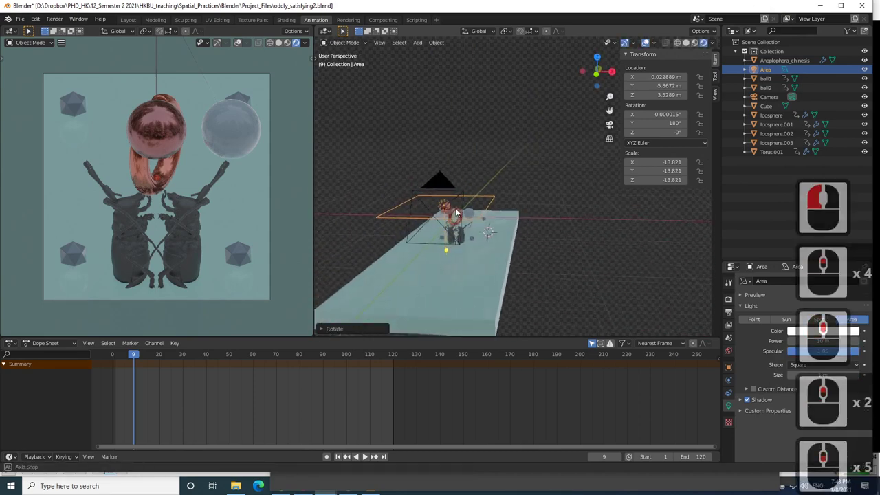
{"action": "key", "text": "g"}
{"action": "key", "text": "z"}
{"action": "left_click", "coordinate": [473, 176]}
{"action": "middle_click_drag", "start_coordinate": [472, 176], "coordinate": [496, 192]}
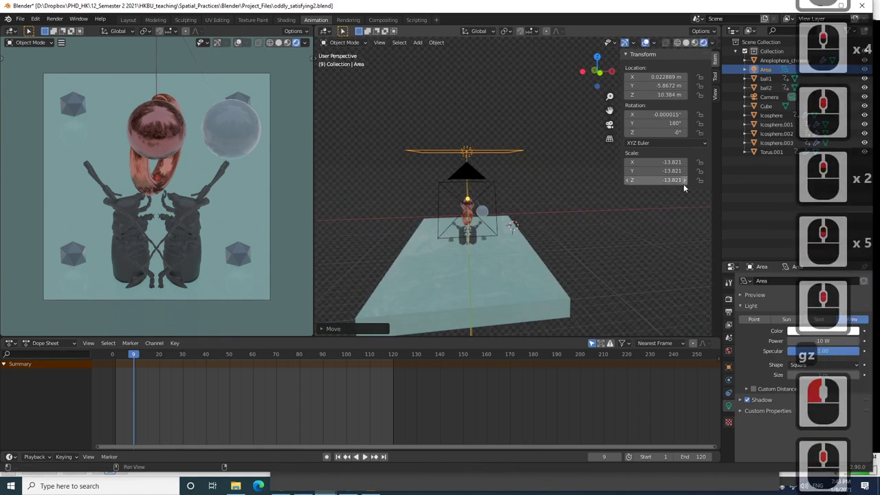
{"action": "key", "text": "Tab"}
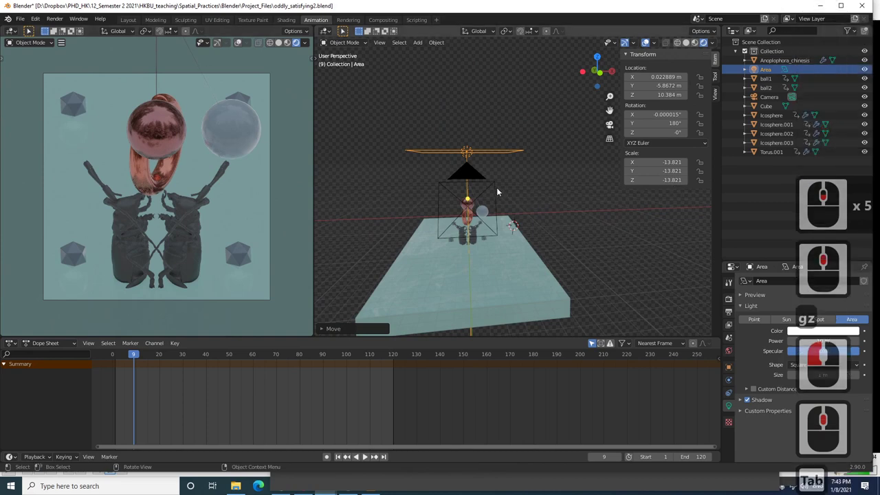
Switch the perspective viewport from rendered to solid shading
{"action": "key", "text": "z"}
{"action": "left_click", "coordinate": [549, 198]}
{"action": "mouse_move", "coordinate": [549, 198]}
{"action": "middle_mouse_down"}
{"action": "mouse_move", "coordinate": [433, 223]}
{"action": "mouse_move", "coordinate": [509, 199]}
{"action": "middle_mouse_up"}
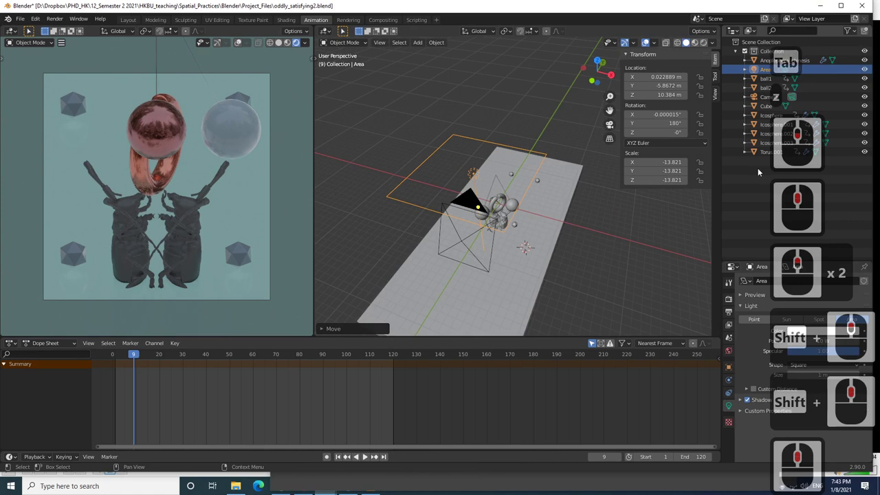
Try world background strengths of 0.3 and 0.6, and end by setting the strength to 0
{"action": "left_click", "coordinate": [729, 351]}
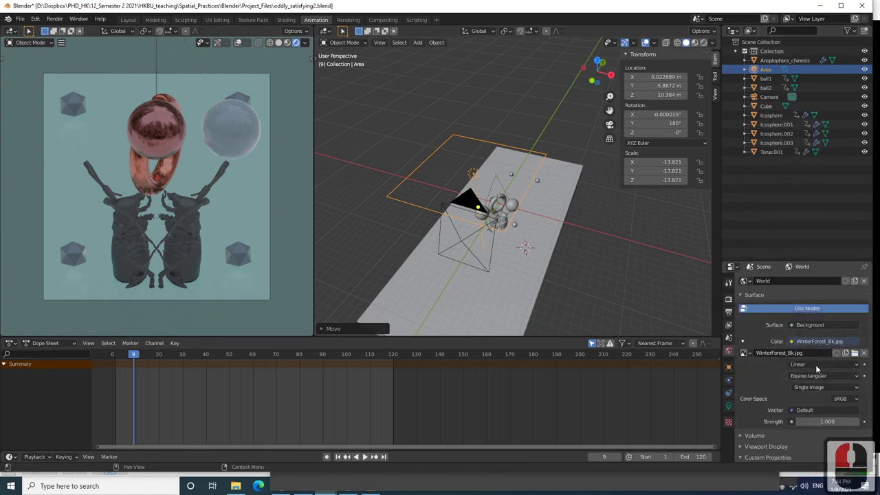
{"action": "mouse_move", "coordinate": [827, 421]}
{"action": "left_mouse_down"}
{"action": "mouse_move", "coordinate": [865, 421]}
{"action": "mouse_move", "coordinate": [811, 421]}
{"action": "left_mouse_up"}
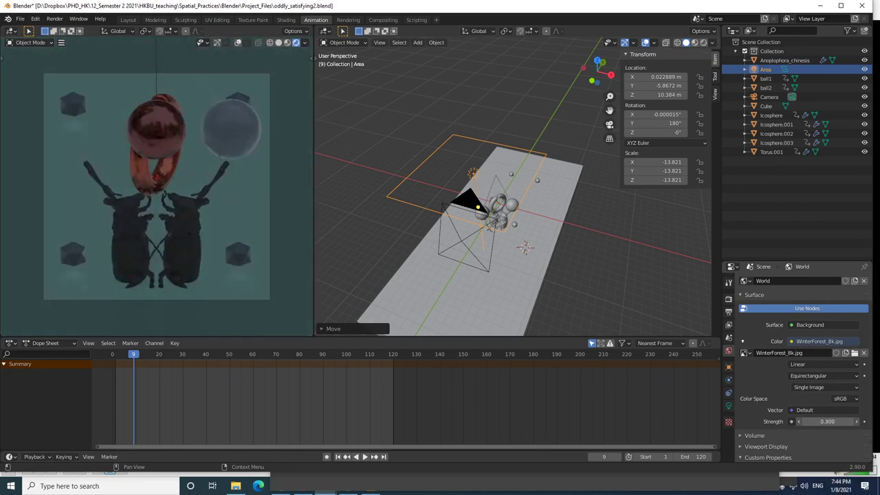
{"action": "double_click", "coordinate": [811, 421]}
{"action": "type", "text": "0.6"}
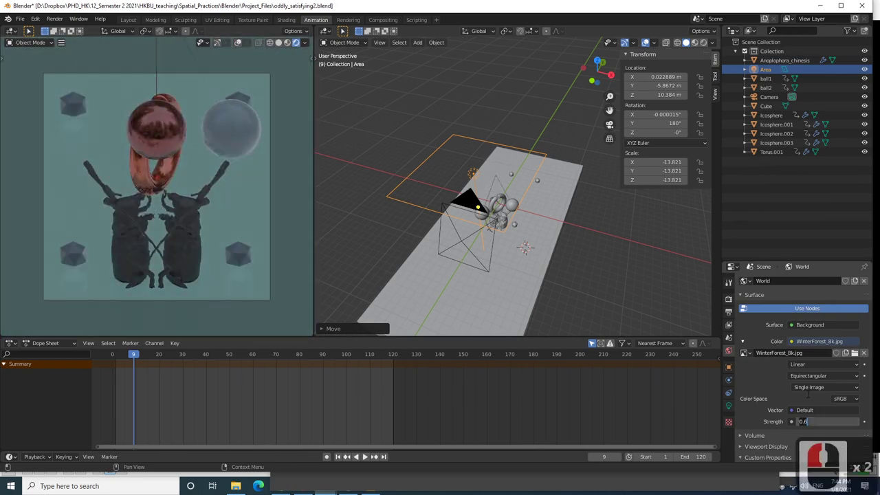
{"action": "left_click", "coordinate": [809, 399]}
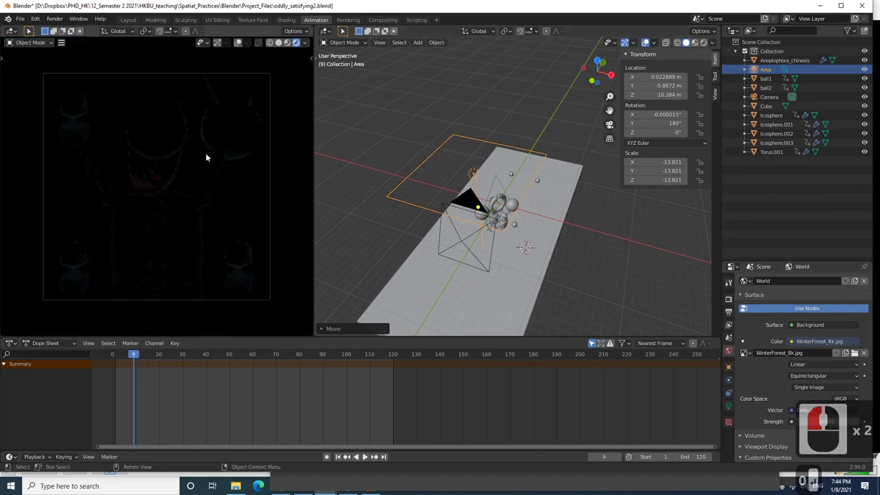
Test the area light's power at 0 W and at 100 W
{"action": "left_click", "coordinate": [729, 407]}
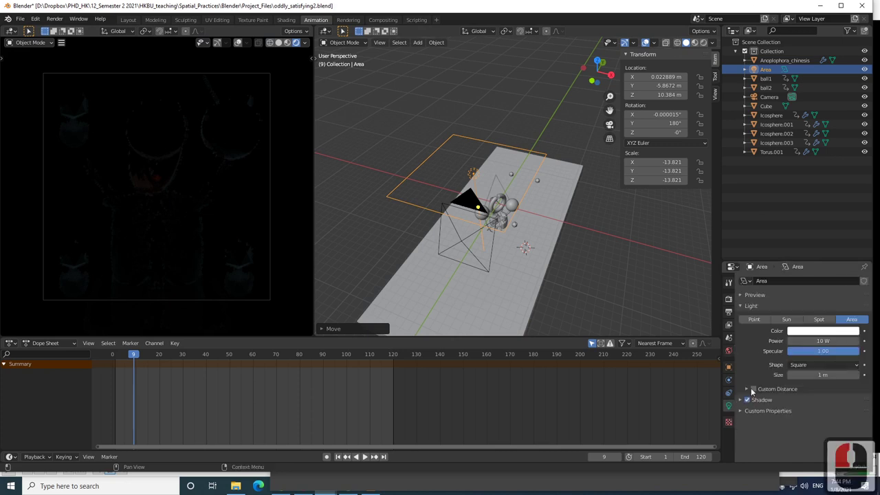
{"action": "double_click", "coordinate": [823, 340]}
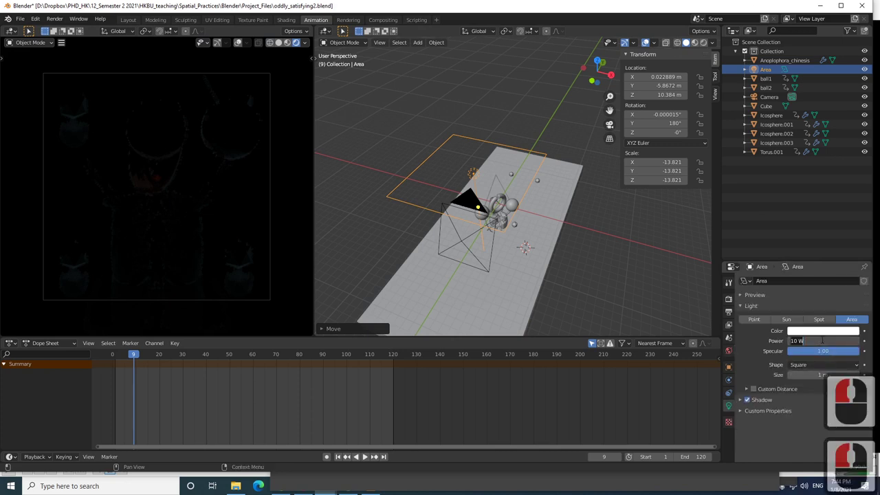
{"action": "type", "text": "0.5"}
{"action": "key", "text": "Return"}
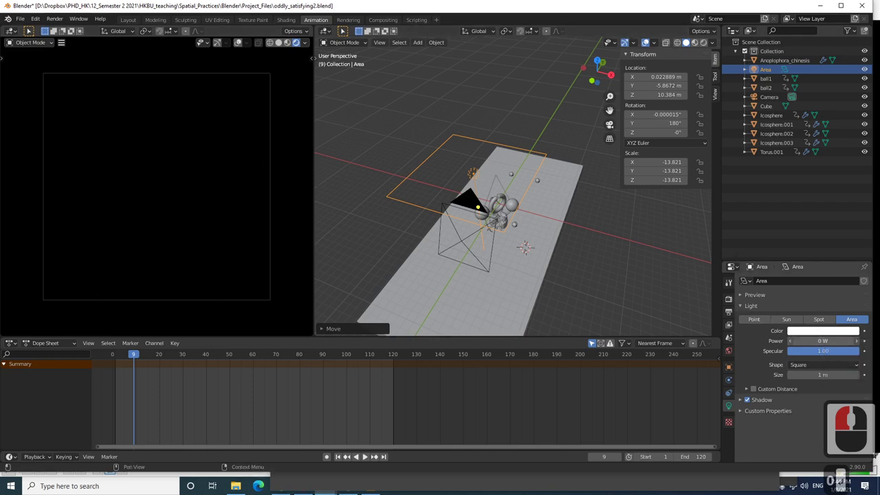
{"action": "key", "text": "0"}
{"action": "key", "text": "Return"}
{"action": "type", "text": "10"}
{"action": "left_click", "coordinate": [826, 335]}
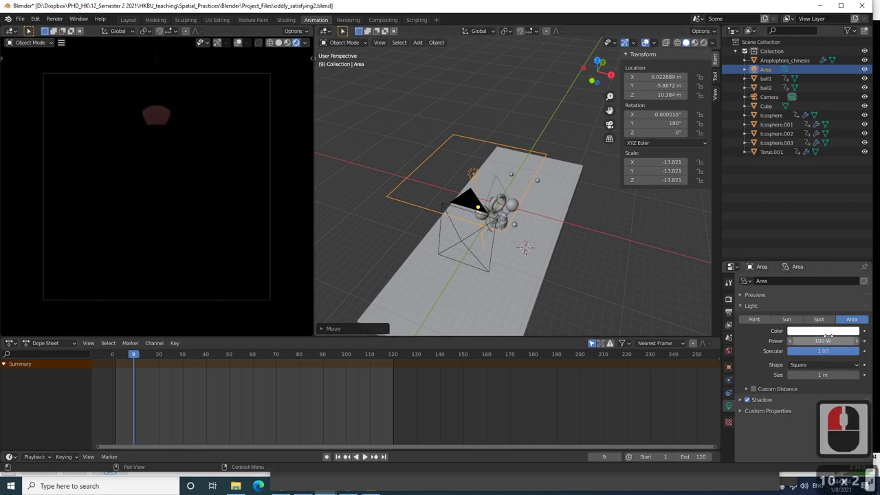
Raise the area light's power to 1000 W
{"action": "middle_click_drag", "start_coordinate": [605, 227], "coordinate": [681, 226]}
{"action": "left_click", "coordinate": [815, 339]}
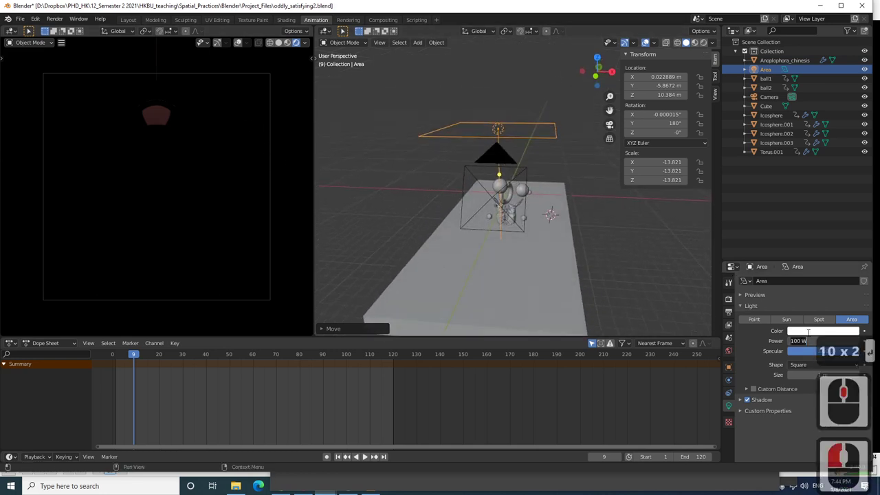
{"action": "type", "text": "10"}
{"action": "left_click", "coordinate": [809, 334]}
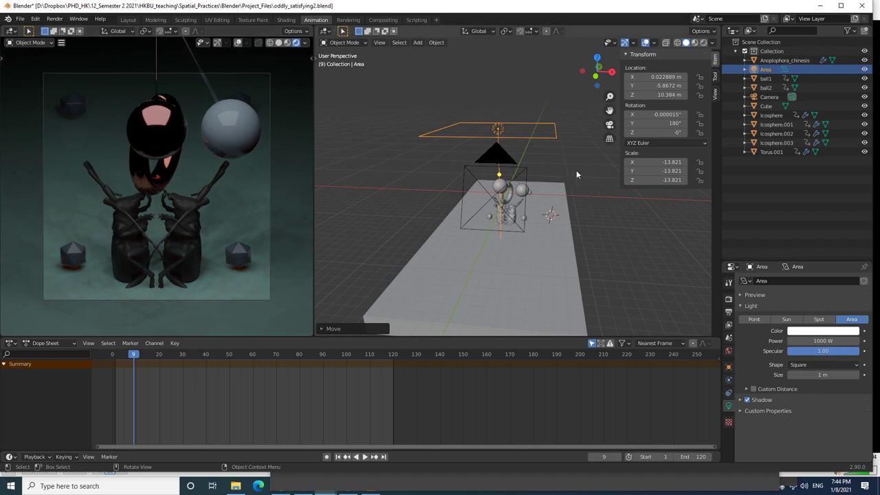
In the front view, tilt the area light to about 154° on Y and move it to about X -5.52 m, Z 7.64 m
{"action": "middle_click_drag", "start_coordinate": [576, 170], "coordinate": [531, 190]}
{"action": "left_click", "coordinate": [597, 76]}
{"action": "scroll", "coordinate": [549, 162], "scroll_direction": "up", "scroll_amount": 2}
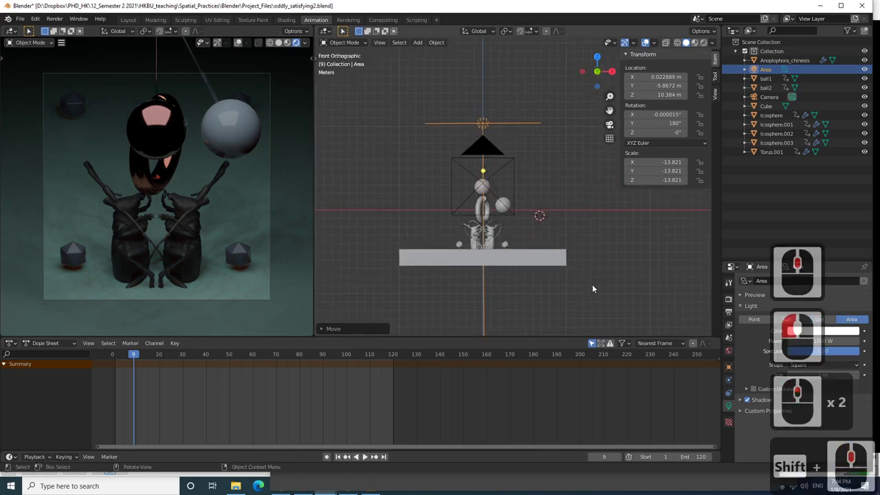
{"action": "key", "text": "r"}
{"action": "left_click", "coordinate": [596, 191]}
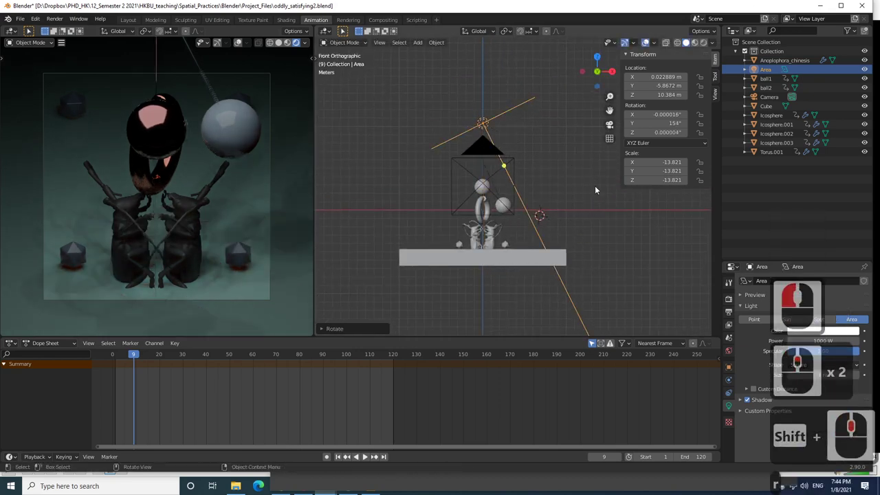
{"action": "key", "text": "g"}
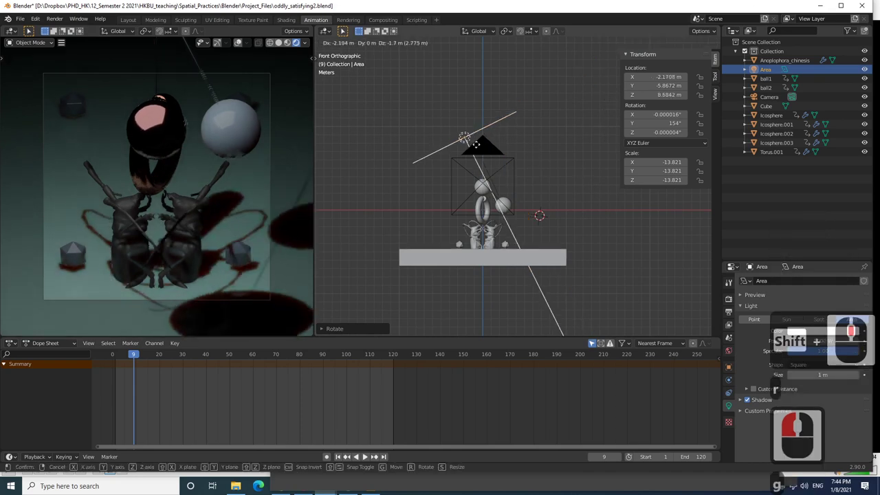
{"action": "left_click", "coordinate": [447, 155]}
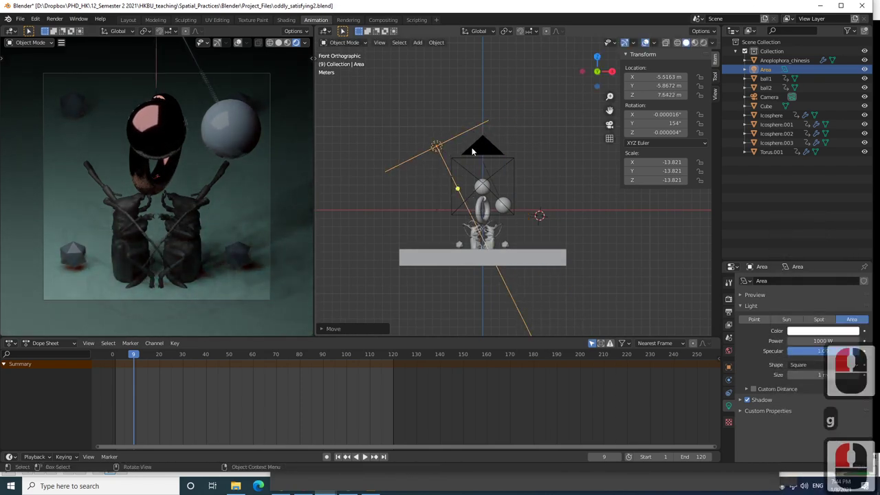
Adjust the area light's tilt to about 159° on Y and move it to about X -2.88 m, Z 9.45 m
{"action": "key", "text": "r"}
{"action": "left_click", "coordinate": [490, 150]}
{"action": "key", "text": "g"}
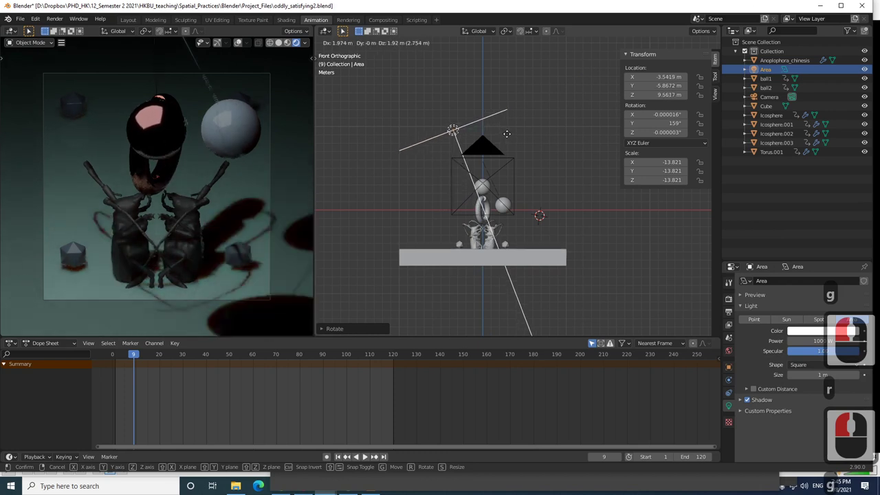
{"action": "left_click", "coordinate": [509, 137]}
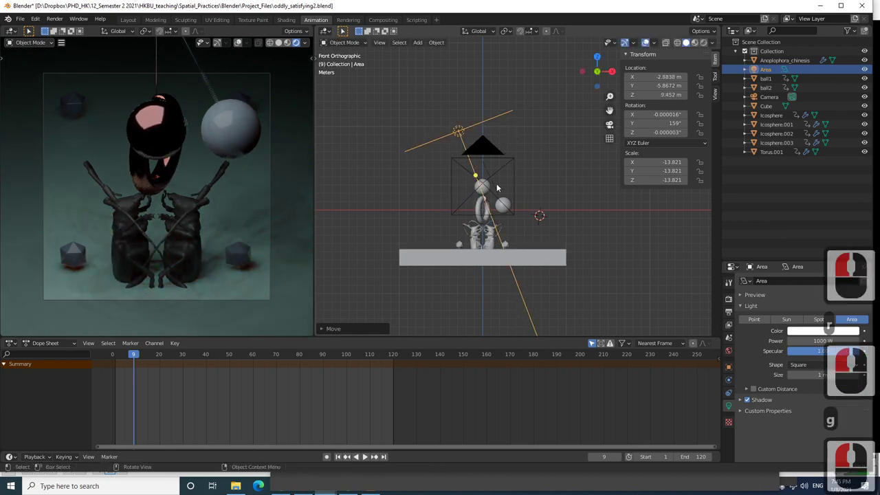
Set the area light's power to 2000 W
{"action": "scroll", "coordinate": [496, 183], "scroll_direction": "up", "scroll_amount": 2}
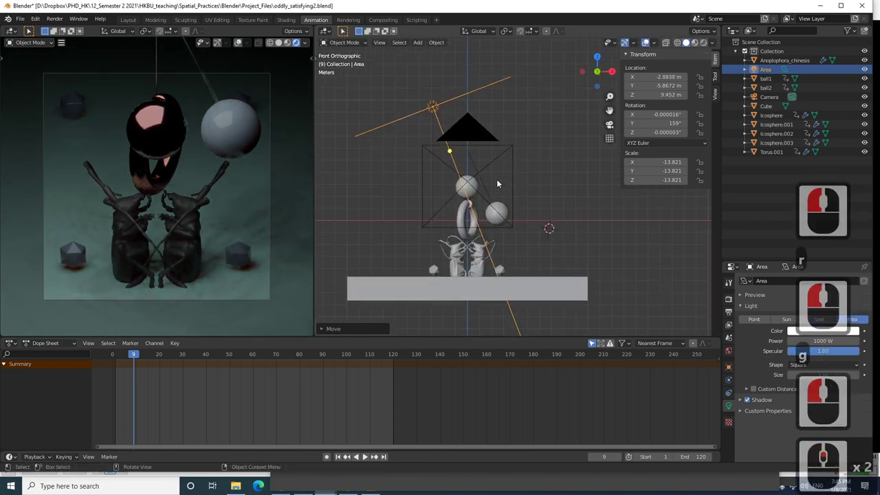
{"action": "left_click", "coordinate": [795, 340]}
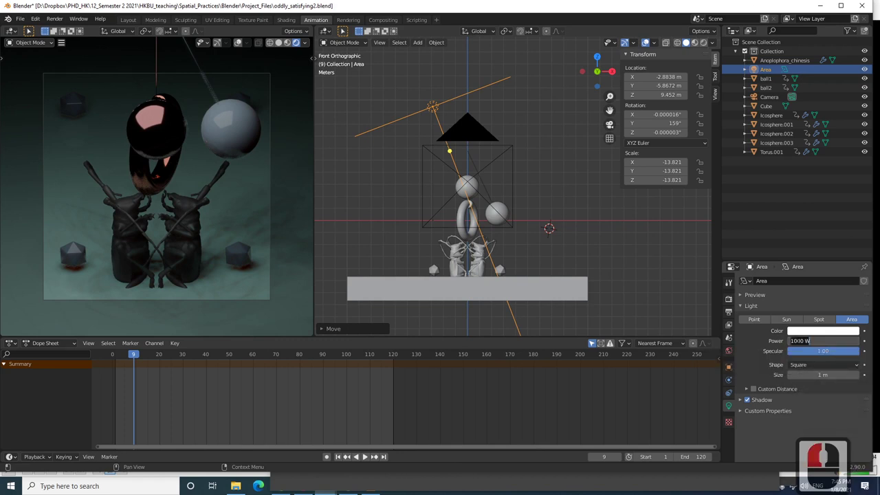
{"action": "type", "text": "2000"}
{"action": "key", "text": "Return"}
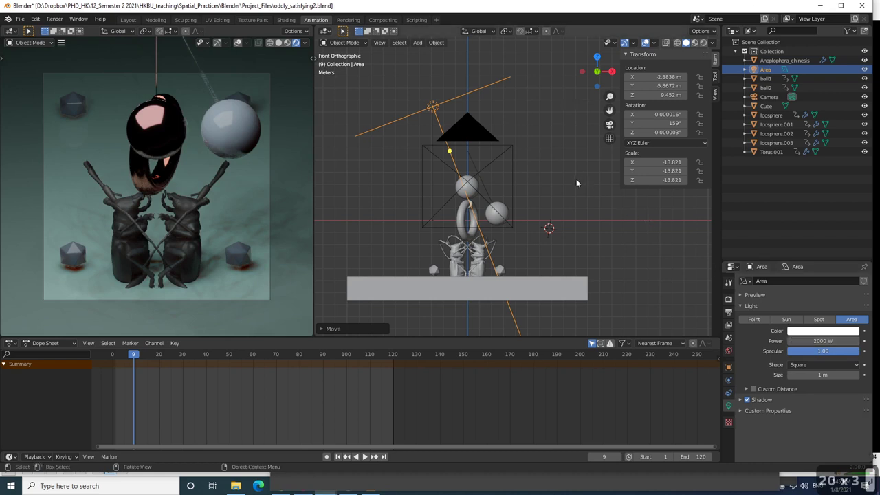
In the top view, move the area light along the Y axis to about -2.64 m
{"action": "middle_click_drag", "start_coordinate": [576, 183], "coordinate": [563, 269]}
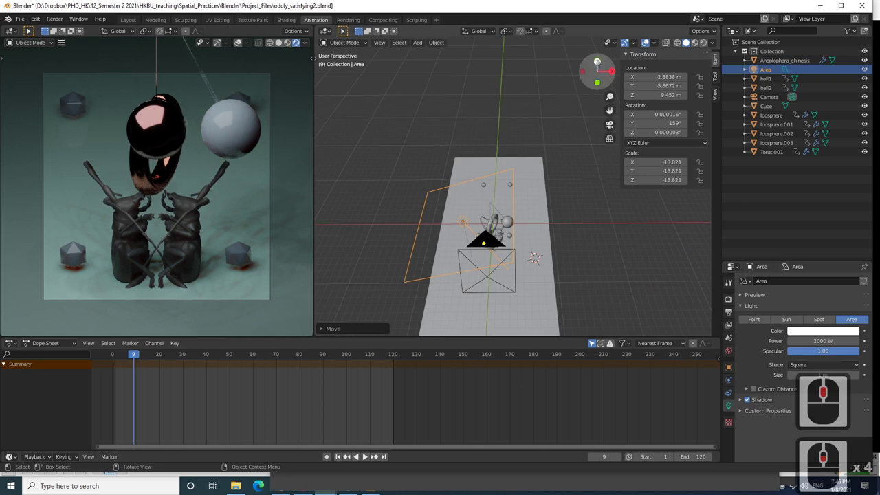
{"action": "left_click", "coordinate": [598, 61]}
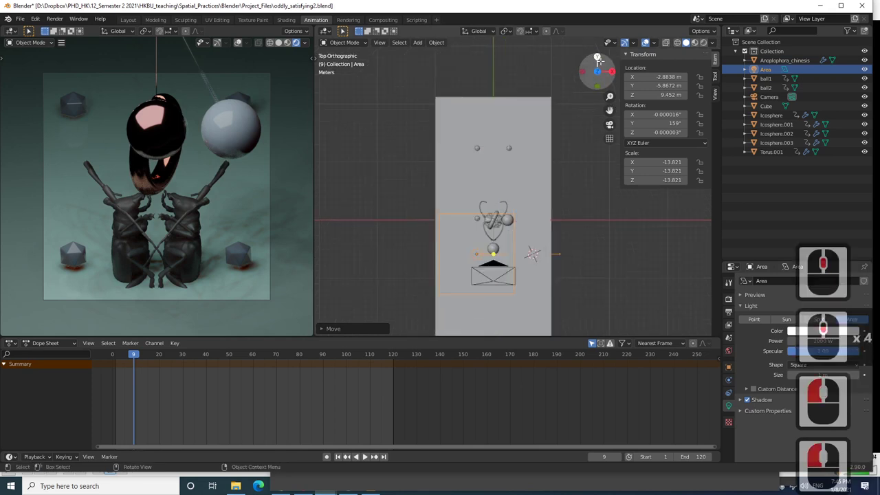
{"action": "scroll", "coordinate": [518, 205], "scroll_direction": "up", "scroll_amount": 1}
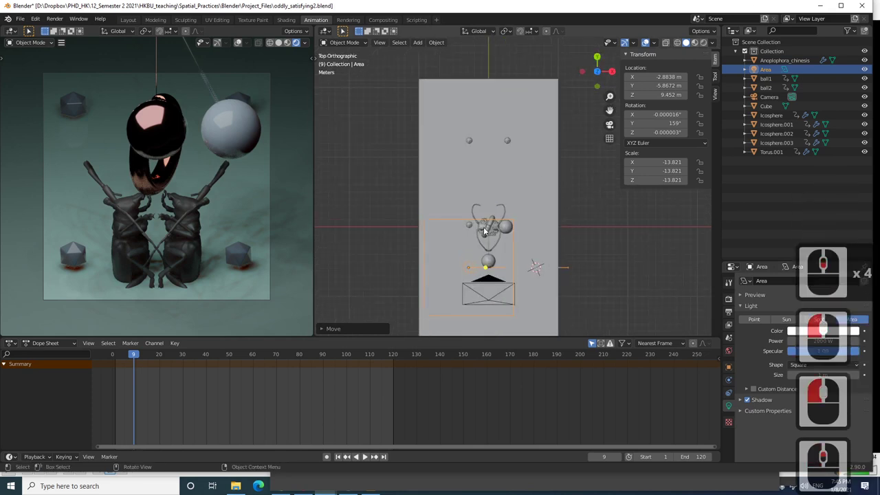
{"action": "left_click_drag", "start_coordinate": [484, 232], "coordinate": [482, 206]}
In the right view, rotate the area light to face the beetles, to about X -16.1°, Y 160°, Z -5.68°
{"action": "middle_click_drag", "start_coordinate": [482, 206], "coordinate": [504, 159]}
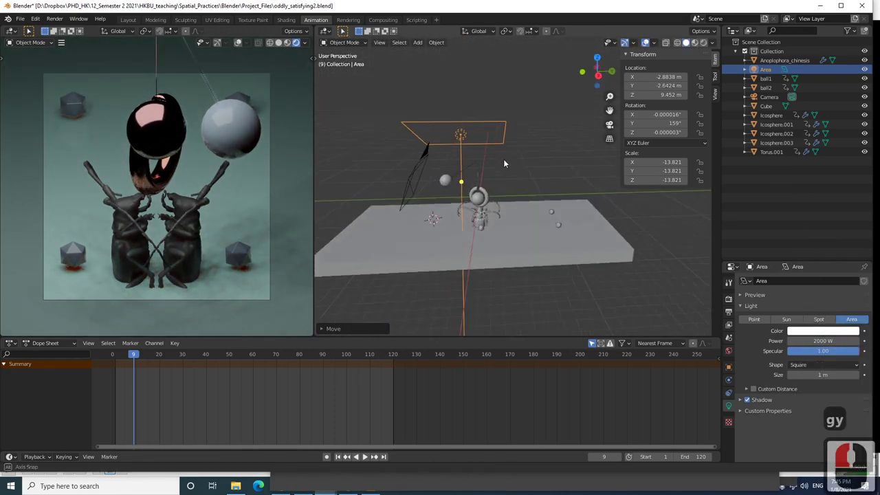
{"action": "left_click", "coordinate": [597, 76]}
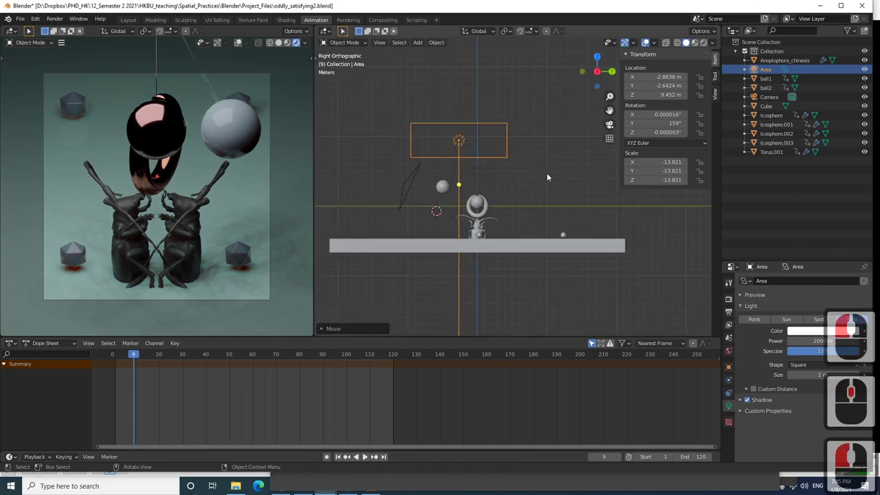
{"action": "key", "text": "r"}
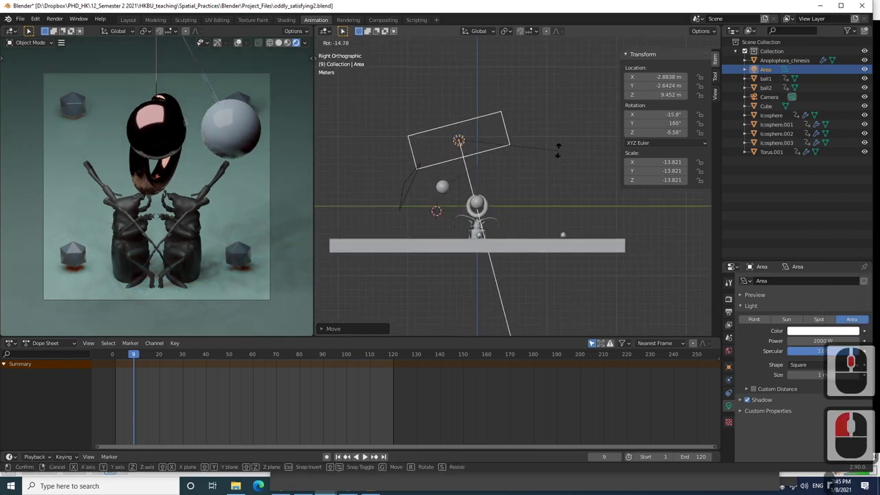
{"action": "left_click", "coordinate": [559, 150]}
{"action": "middle_click_drag", "start_coordinate": [535, 160], "coordinate": [602, 202]}
{"action": "scroll", "coordinate": [578, 224], "scroll_direction": "down", "scroll_amount": 4}
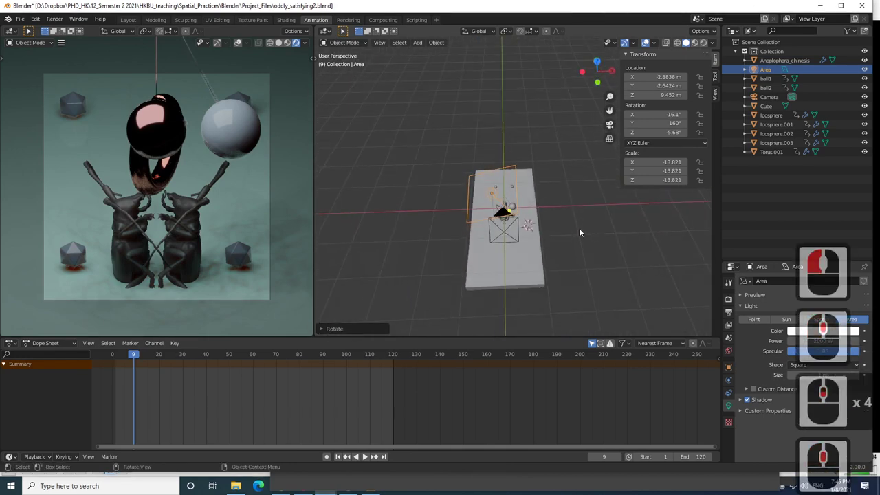
Restore the world background lighting, trying strengths of 0.2 and 0.4 and settling on 0.3
{"action": "left_click", "coordinate": [729, 351]}
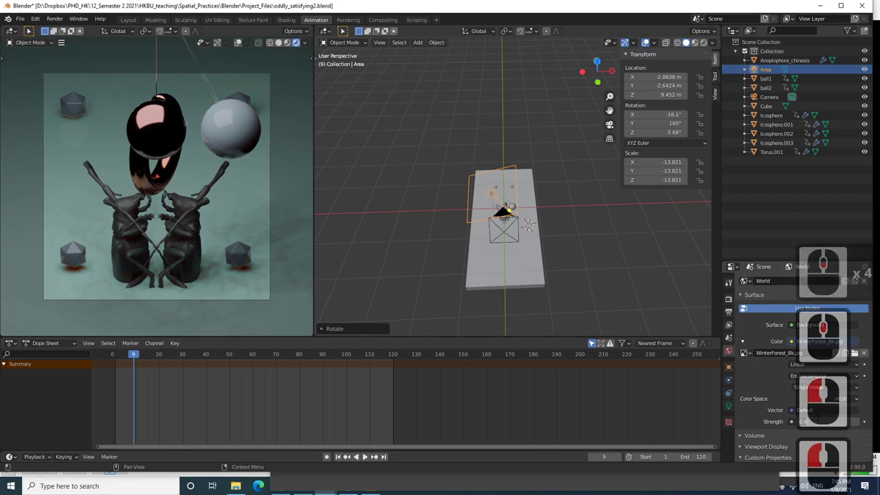
{"action": "left_click", "coordinate": [816, 419]}
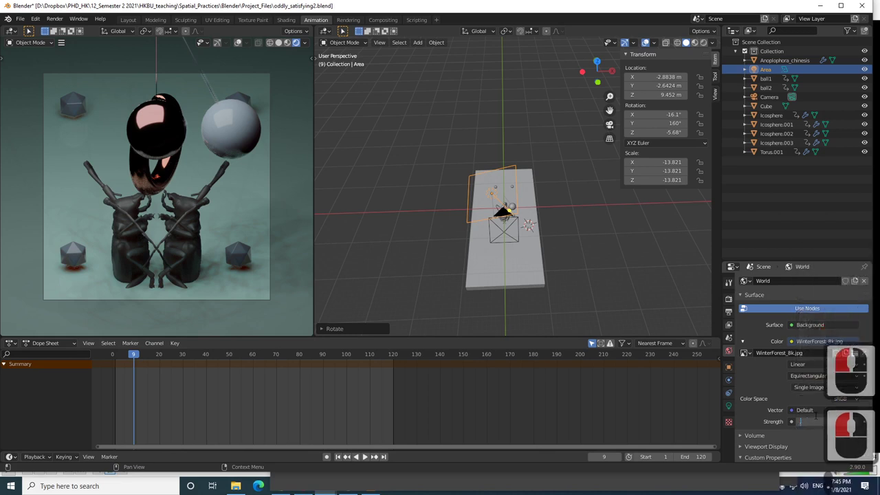
{"action": "key", "text": "Return"}
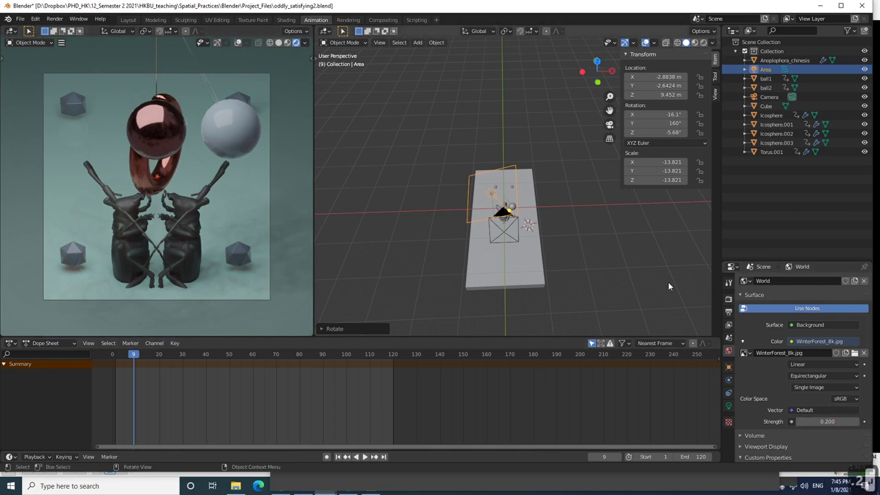
{"action": "mouse_move", "coordinate": [811, 422]}
{"action": "left_mouse_down"}
{"action": "mouse_move", "coordinate": [850, 422]}
{"action": "mouse_move", "coordinate": [798, 422]}
{"action": "mouse_move", "coordinate": [819, 421]}
{"action": "left_mouse_up"}
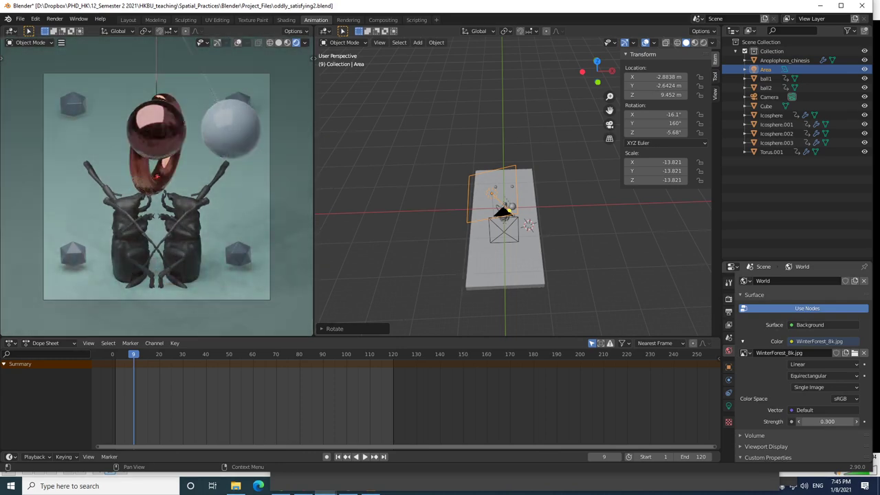
{"action": "double_click", "coordinate": [819, 422]}
{"action": "type", "text": "0.4"}
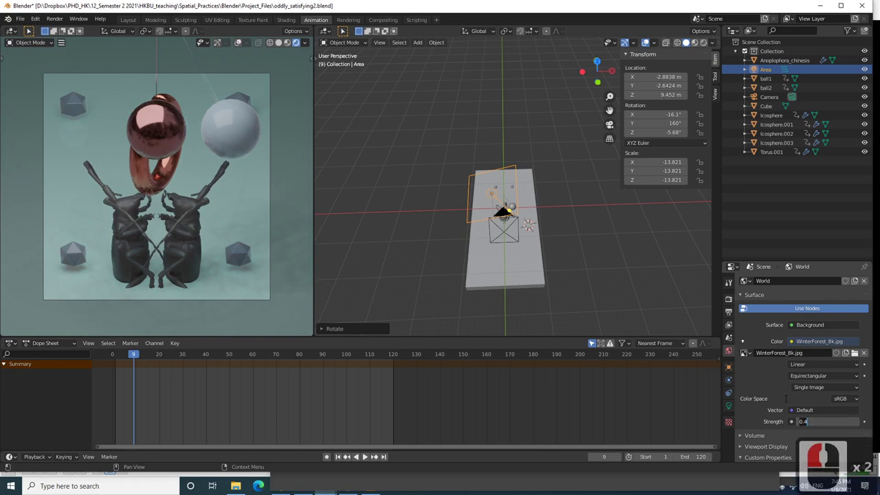
{"action": "left_click", "coordinate": [786, 398]}
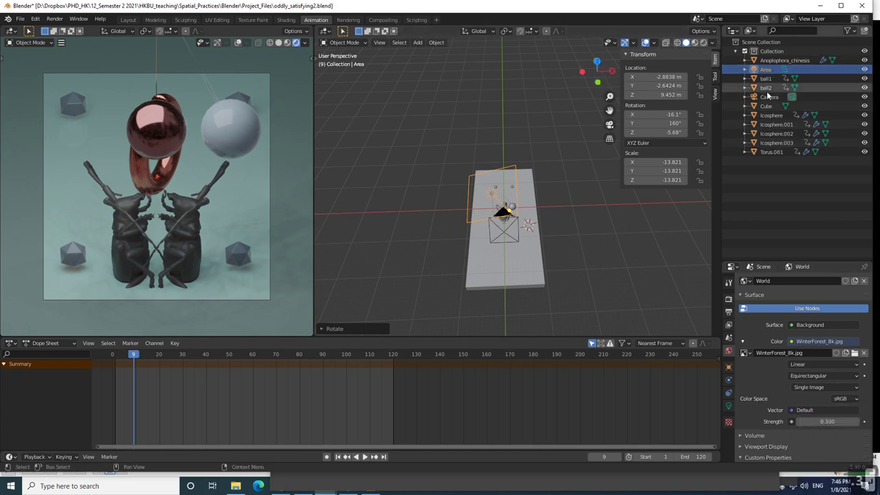
Set the area light's power to 1500 W
{"action": "left_click", "coordinate": [729, 407]}
{"action": "double_click", "coordinate": [817, 340]}
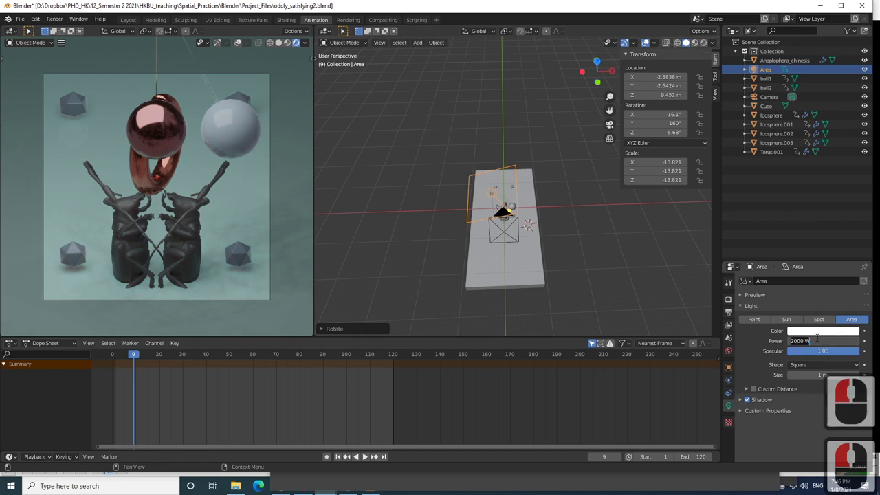
{"action": "type", "text": "1500"}
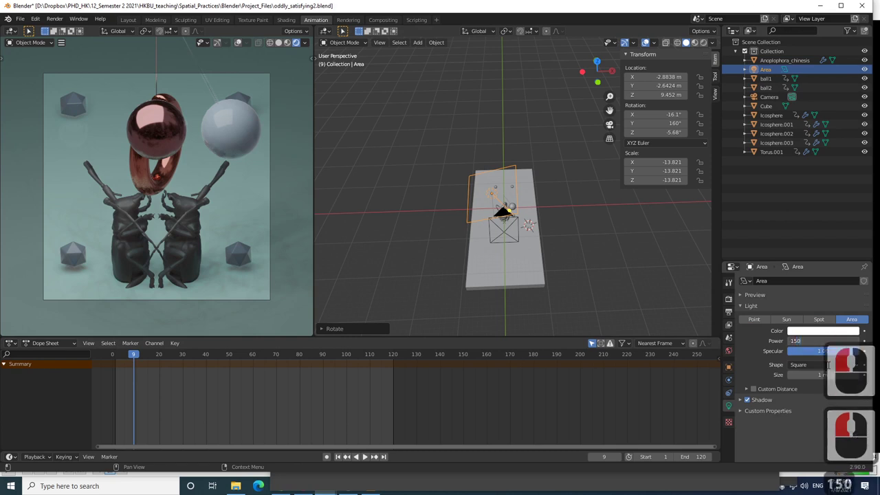
{"action": "key", "text": "Return"}
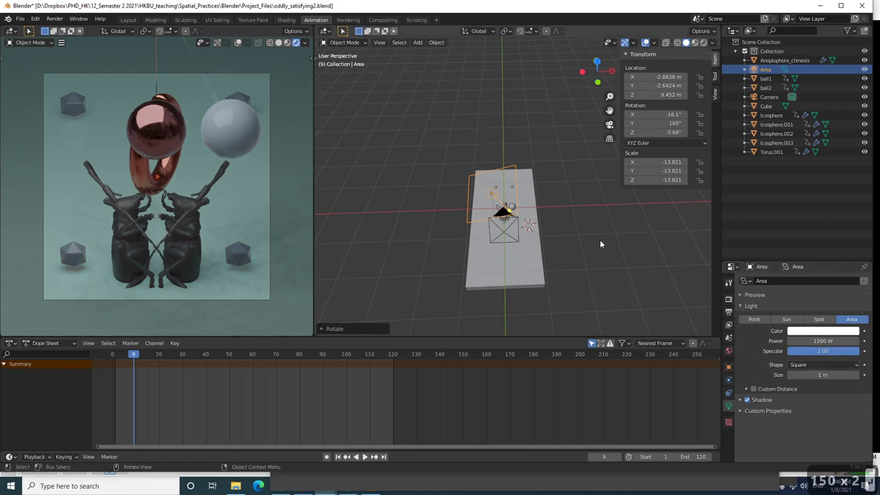
{"action": "scroll", "coordinate": [283, 193], "scroll_direction": "up", "scroll_amount": 2}
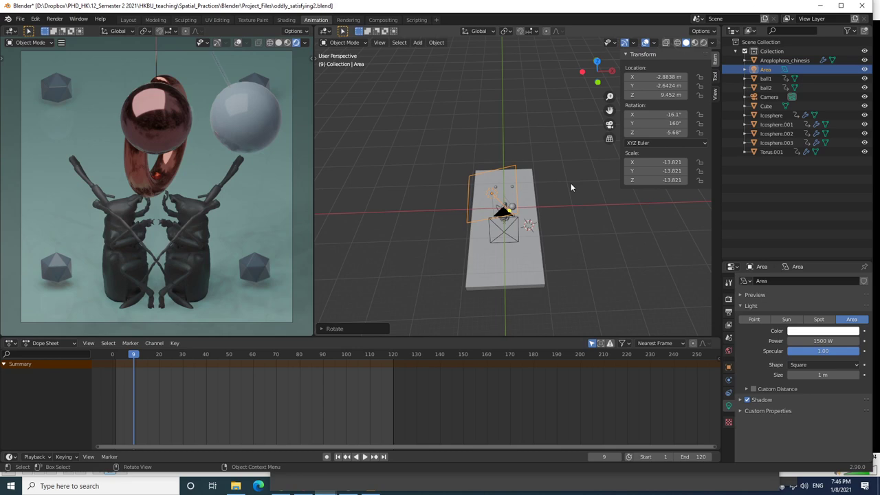
Switch to the reference video in VLC to examine its lighting, and return to the Blender scene
{"action": "key", "text": "alt+Tab"}
{"action": "key", "text": "alt+Tab"}
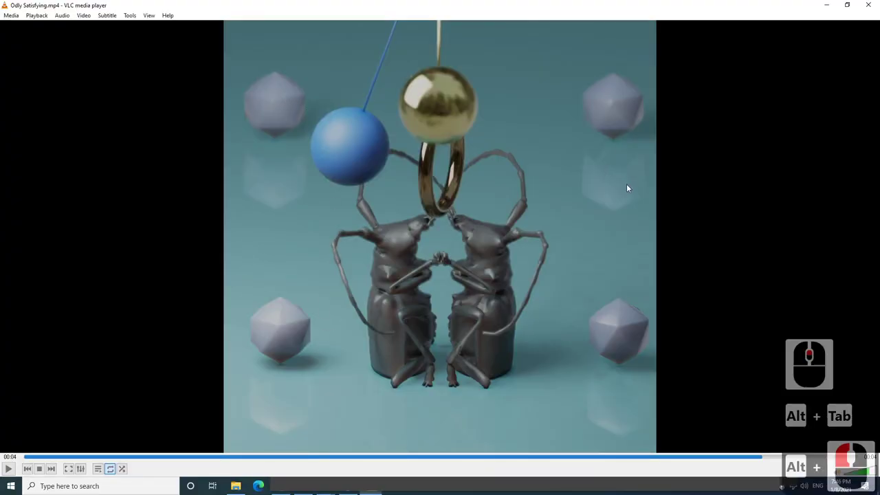
{"action": "key", "text": "alt+Tab"}
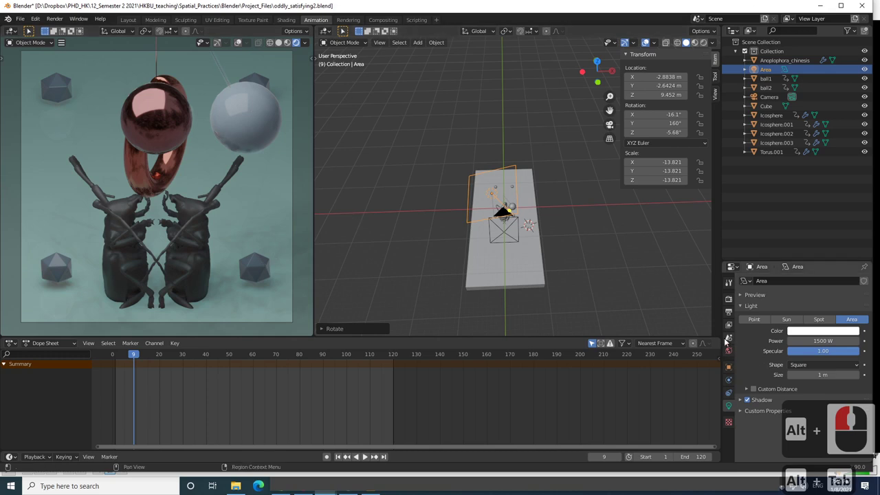
In the Shading workspace, move the black stop of the beetle material's ColorRamp closer to the white stop
{"action": "left_click", "coordinate": [286, 20]}
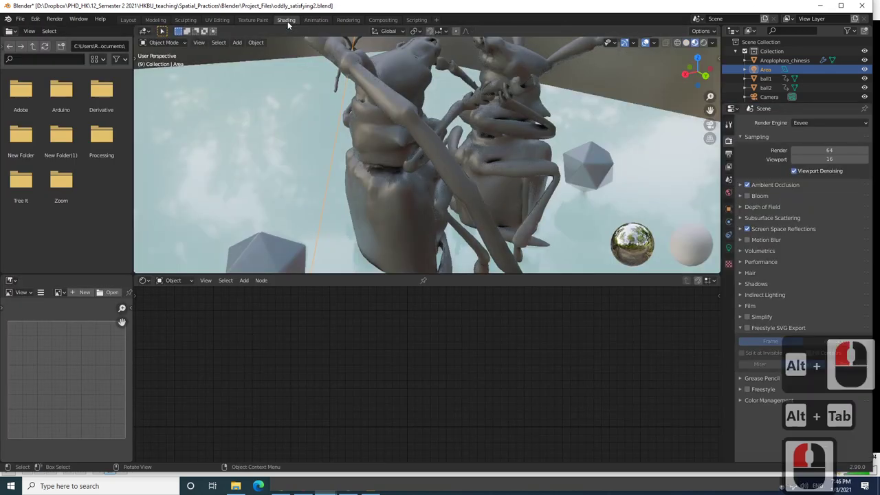
{"action": "scroll", "coordinate": [373, 213], "scroll_direction": "down", "scroll_amount": 6}
{"action": "left_click", "coordinate": [410, 185]}
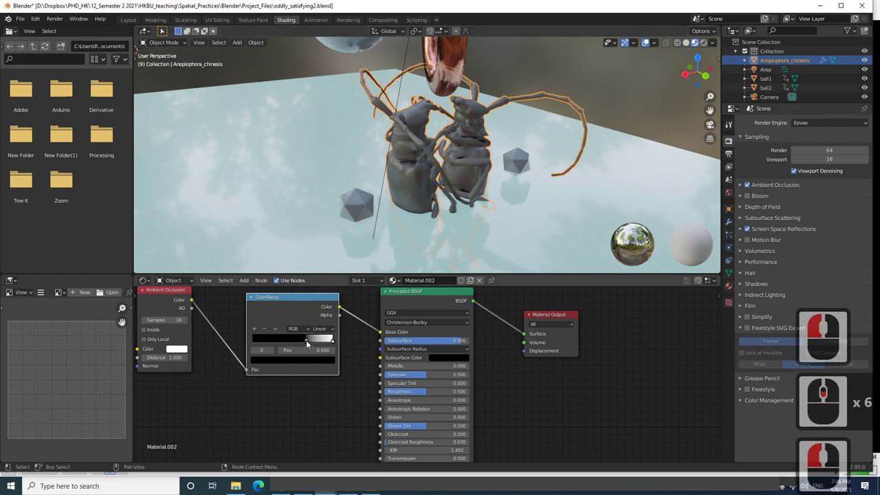
{"action": "left_click_drag", "start_coordinate": [306, 340], "coordinate": [318, 342]}
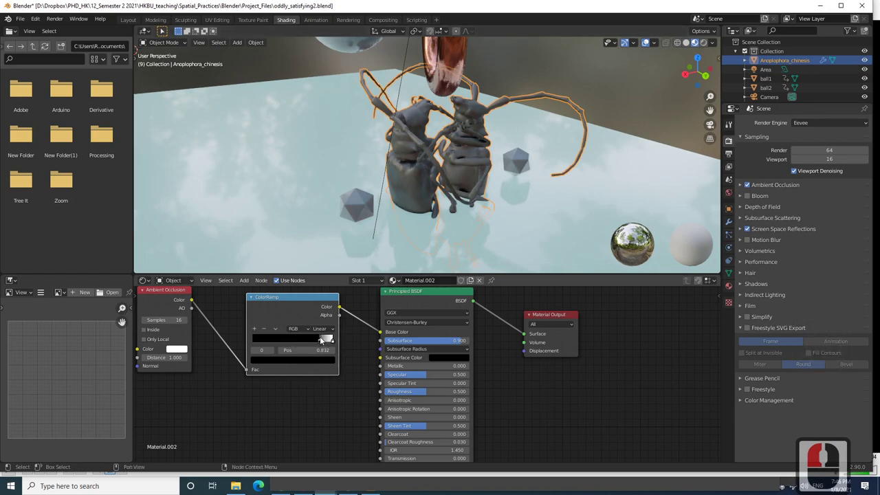
Copy the beetle's Ambient Occlusion and ColorRamp nodes into the icosphere's material and connect the ramp's Color to Base Color
{"action": "scroll", "coordinate": [321, 417], "scroll_direction": "down", "scroll_amount": 4}
{"action": "left_click_drag", "start_coordinate": [205, 305], "coordinate": [365, 382]}
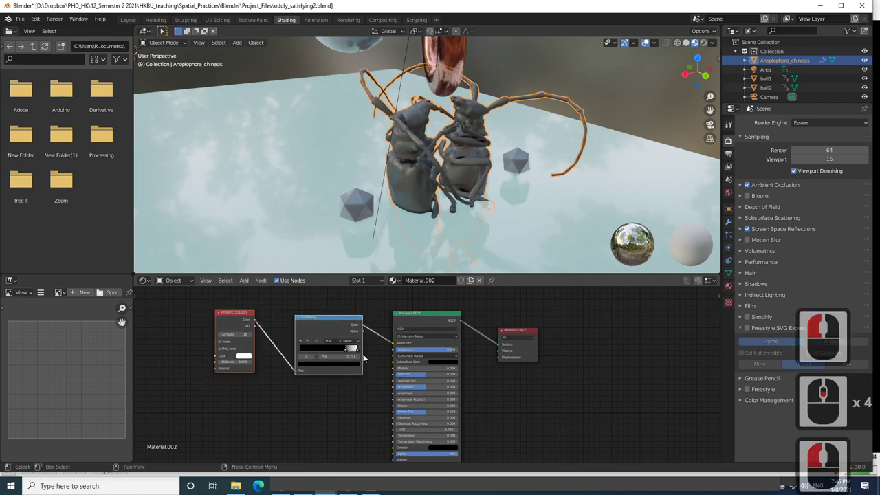
{"action": "key", "text": "ctrl+c"}
{"action": "left_click", "coordinate": [364, 207]}
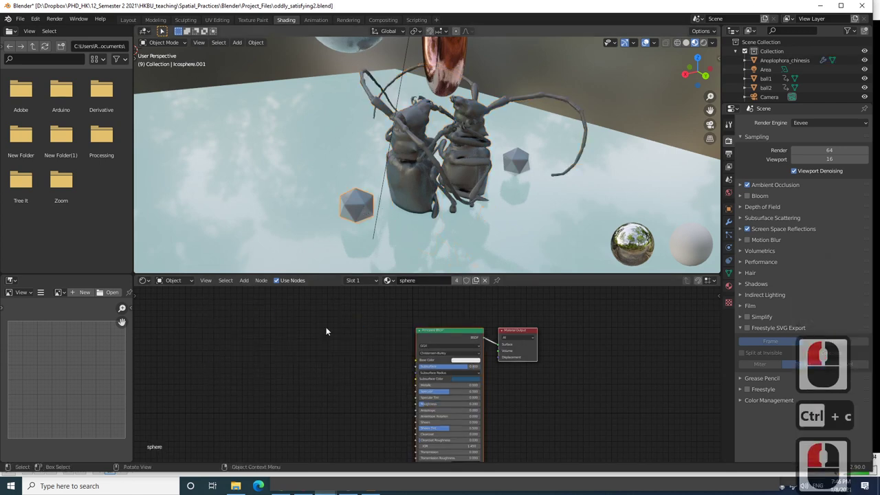
{"action": "key", "text": "ctrl+v"}
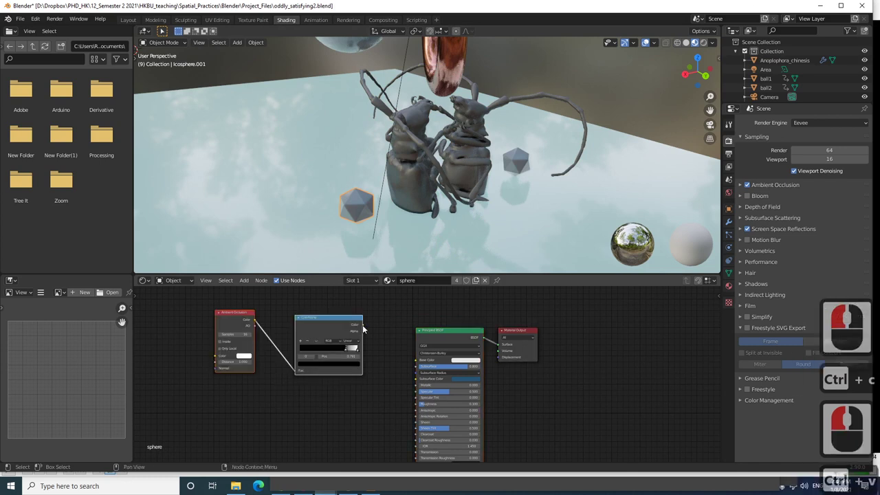
{"action": "left_click_drag", "start_coordinate": [363, 326], "coordinate": [417, 360]}
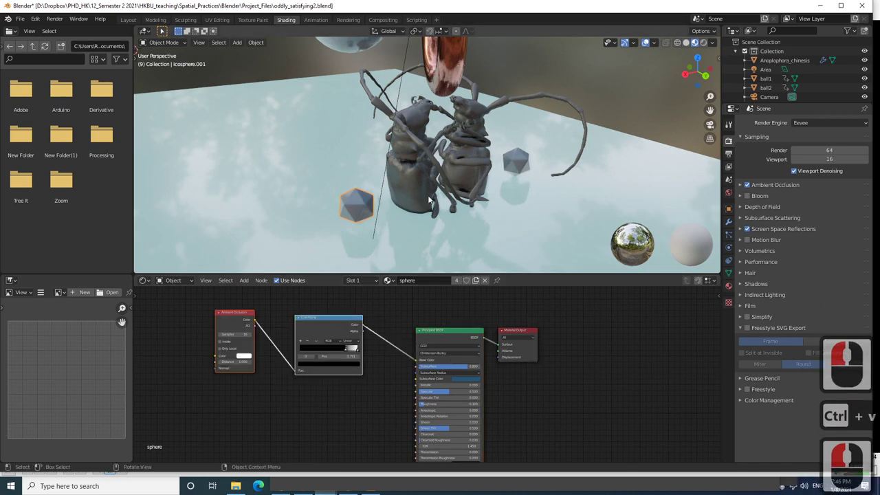
Paste the Ambient Occlusion and ColorRamp nodes into the pale ball's material and connect the ramp to Base Color
{"action": "scroll", "coordinate": [382, 95], "scroll_direction": "down", "scroll_amount": 5}
{"action": "left_click", "coordinate": [382, 95]}
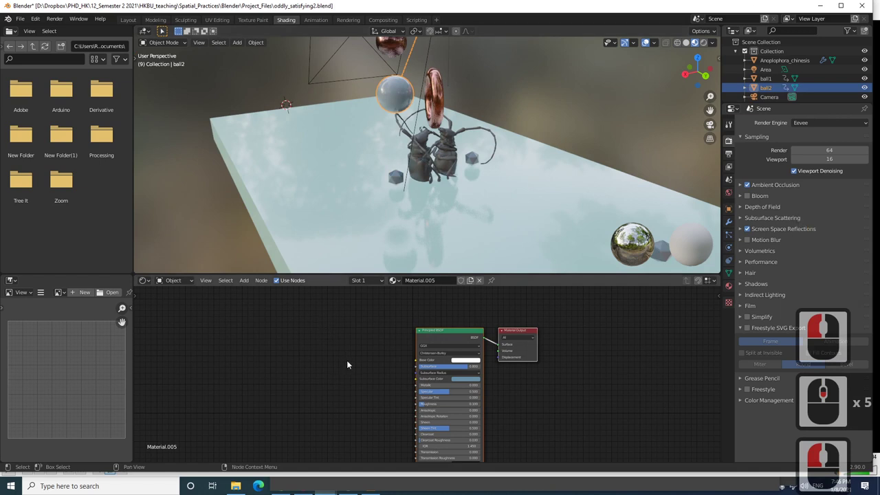
{"action": "key", "text": "ctrl+v"}
{"action": "left_click_drag", "start_coordinate": [365, 330], "coordinate": [417, 360]}
Try driving the copper ring's Base Color with the copied Ambient Occlusion and ColorRamp nodes, and remove them
{"action": "left_click", "coordinate": [433, 88]}
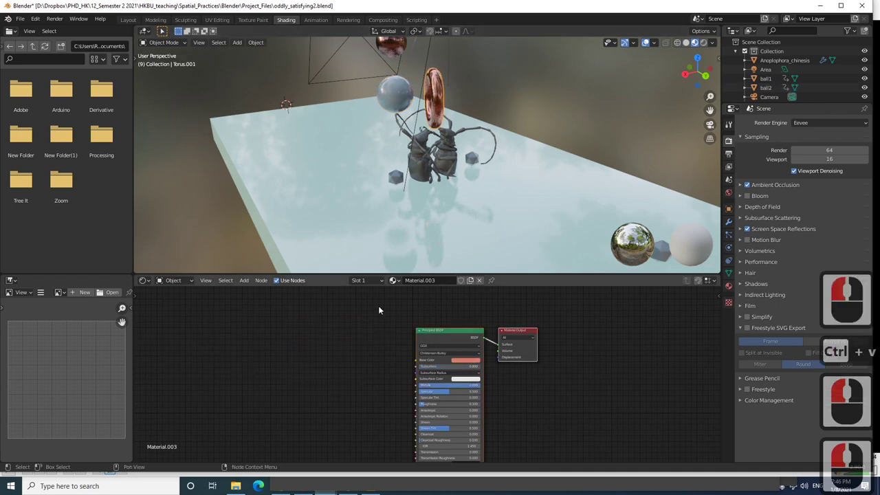
{"action": "key", "text": "ctrl+v"}
{"action": "left_click_drag", "start_coordinate": [365, 331], "coordinate": [419, 359]}
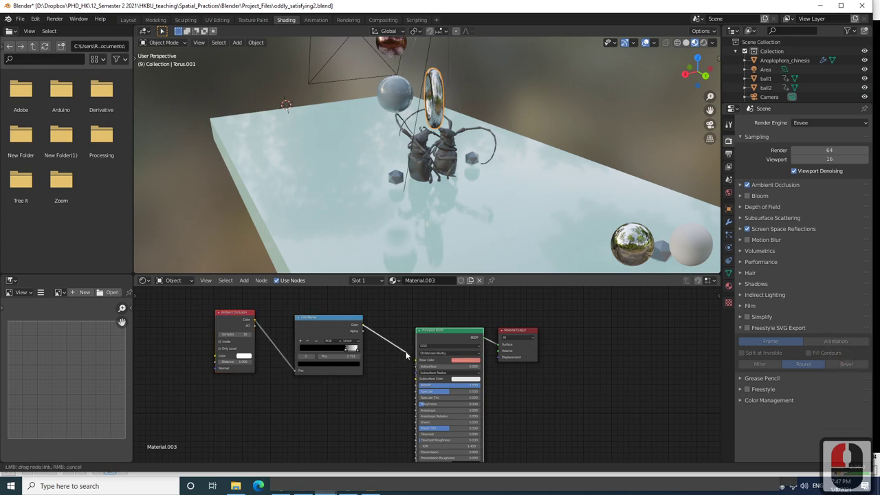
{"action": "left_click_drag", "start_coordinate": [417, 363], "coordinate": [343, 317]}
{"action": "left_click_drag", "start_coordinate": [208, 308], "coordinate": [336, 379]}
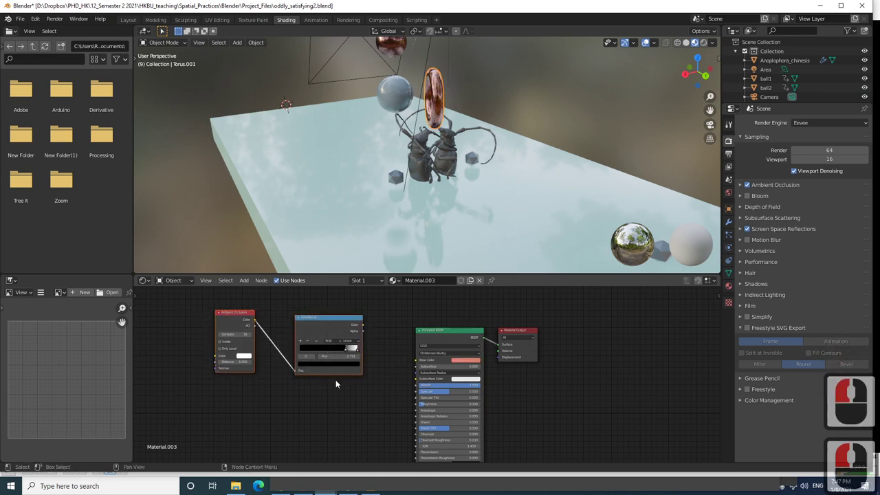
{"action": "key", "text": "x"}
Retry the Ambient Occlusion and ColorRamp nodes on the ring's Base Color, inspect the effect, and delete both nodes
{"action": "scroll", "coordinate": [496, 158], "scroll_direction": "down", "scroll_amount": 2}
{"action": "middle_click_drag", "start_coordinate": [496, 159], "coordinate": [438, 184]}
{"action": "key", "text": "ctrl+z"}
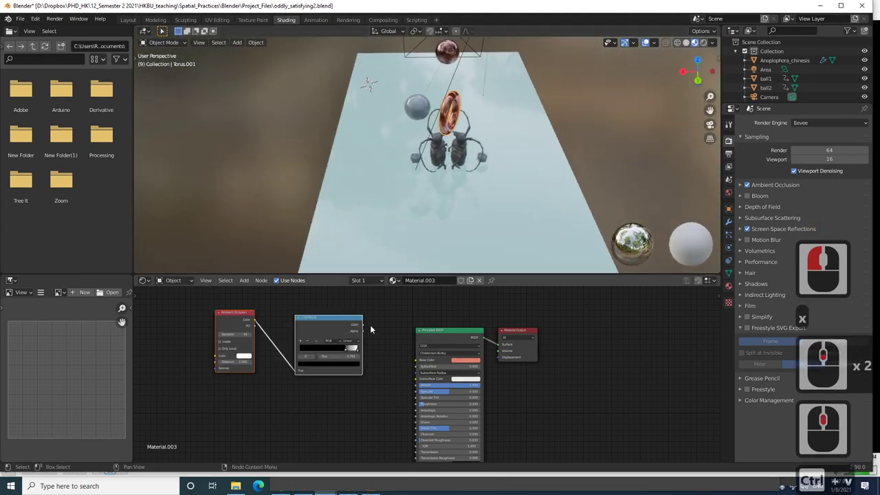
{"action": "left_click_drag", "start_coordinate": [364, 326], "coordinate": [417, 359]}
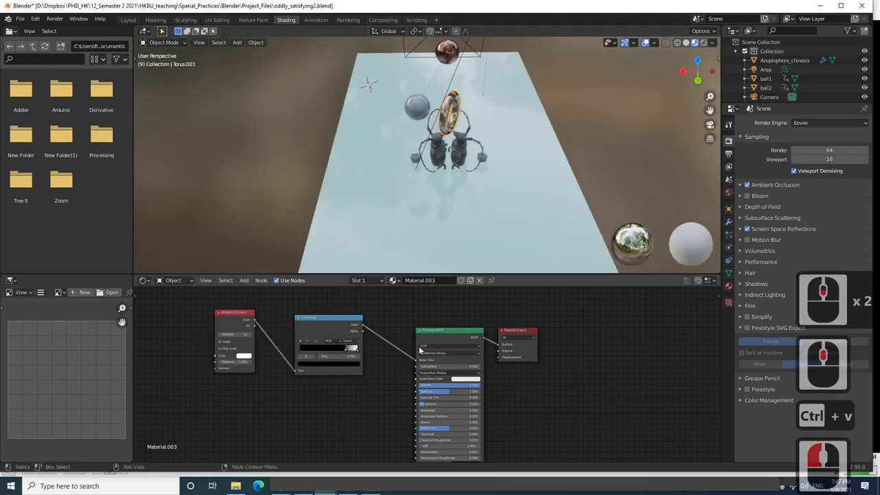
{"action": "middle_click_drag", "start_coordinate": [412, 179], "coordinate": [619, 96]}
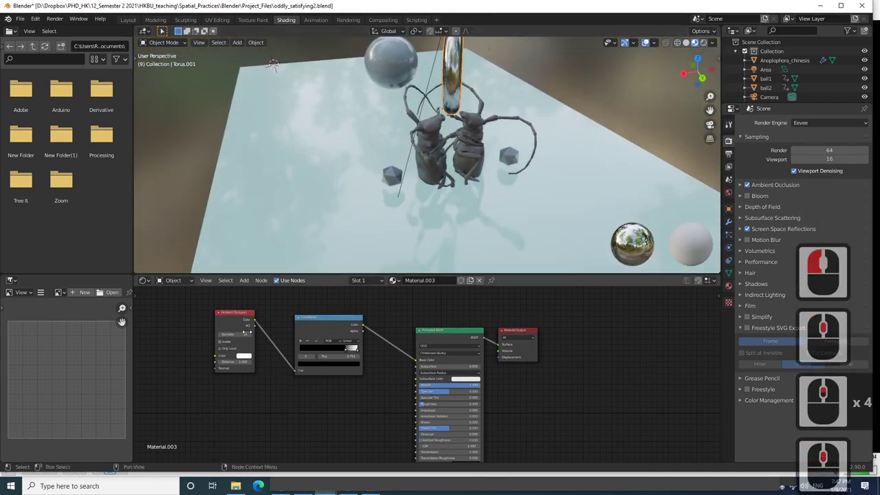
{"action": "left_click_drag", "start_coordinate": [210, 302], "coordinate": [363, 386]}
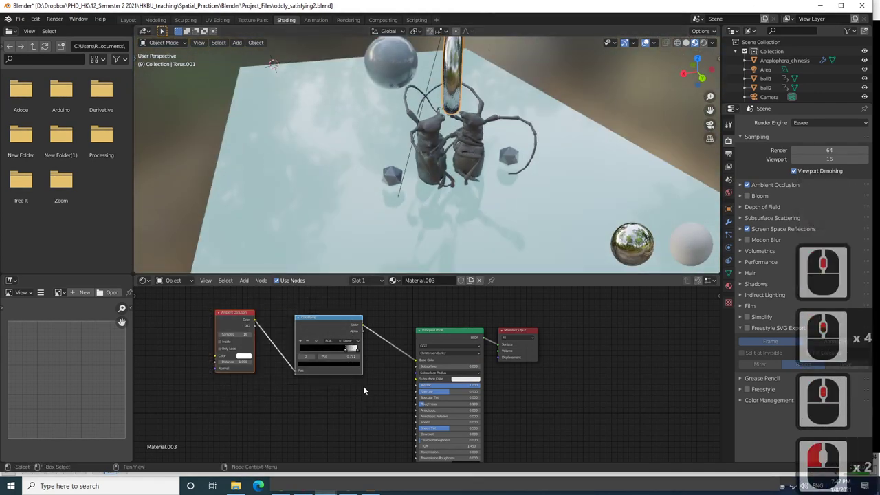
{"action": "key", "text": "Delete"}
Paste the Ambient Occlusion and ColorRamp nodes into the floor slab's material and connect the ramp to Base Color
{"action": "middle_click_drag", "start_coordinate": [532, 240], "coordinate": [413, 179]}
{"action": "scroll", "coordinate": [368, 194], "scroll_direction": "up", "scroll_amount": 6}
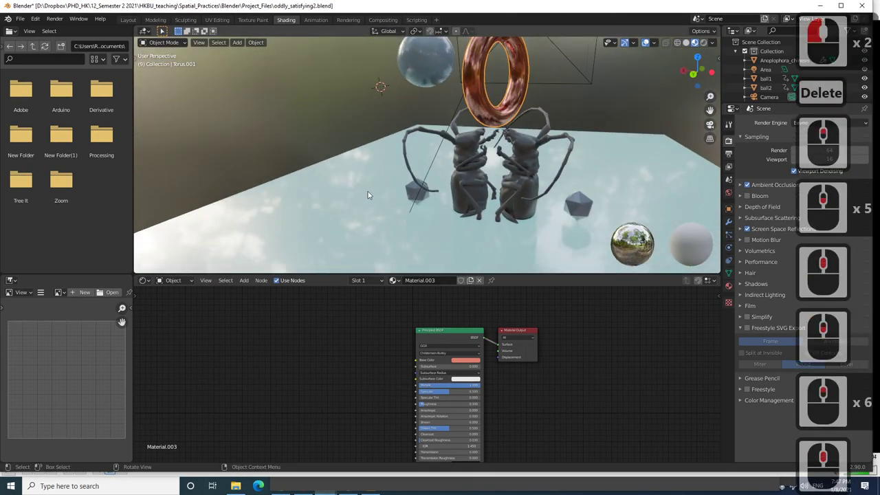
{"action": "scroll", "coordinate": [394, 222], "scroll_direction": "down", "scroll_amount": 6}
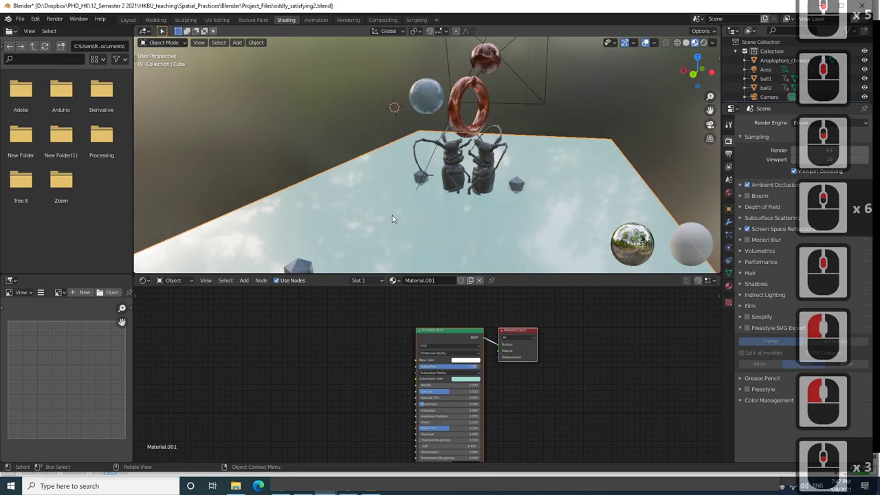
{"action": "left_click", "coordinate": [393, 219]}
{"action": "key", "text": "ctrl+v"}
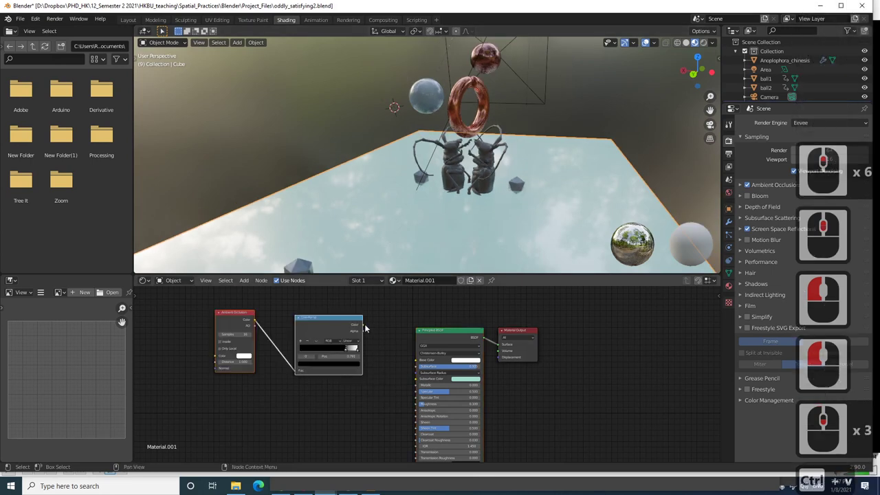
{"action": "left_click_drag", "start_coordinate": [363, 325], "coordinate": [417, 360]}
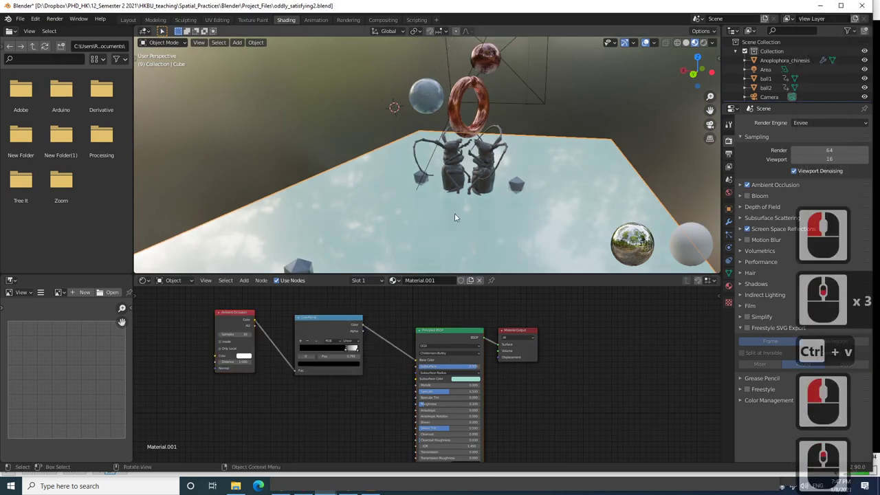
{"action": "scroll", "coordinate": [470, 219], "scroll_direction": "up", "scroll_amount": 5}
{"action": "scroll", "coordinate": [470, 213], "scroll_direction": "down", "scroll_amount": 6}
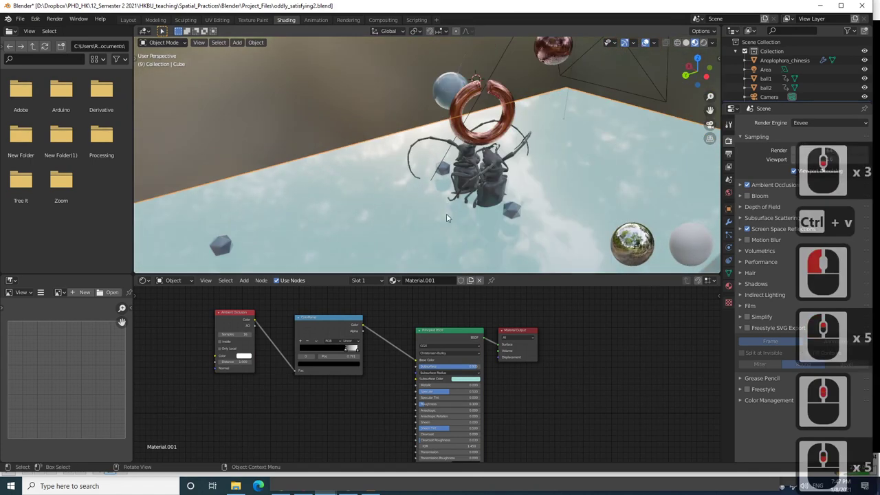
{"action": "middle_click_drag", "start_coordinate": [470, 214], "coordinate": [420, 155], "text": "shift"}
Return to the Animation workspace and compare the camera view with the reference video in VLC
{"action": "left_click", "coordinate": [309, 19]}
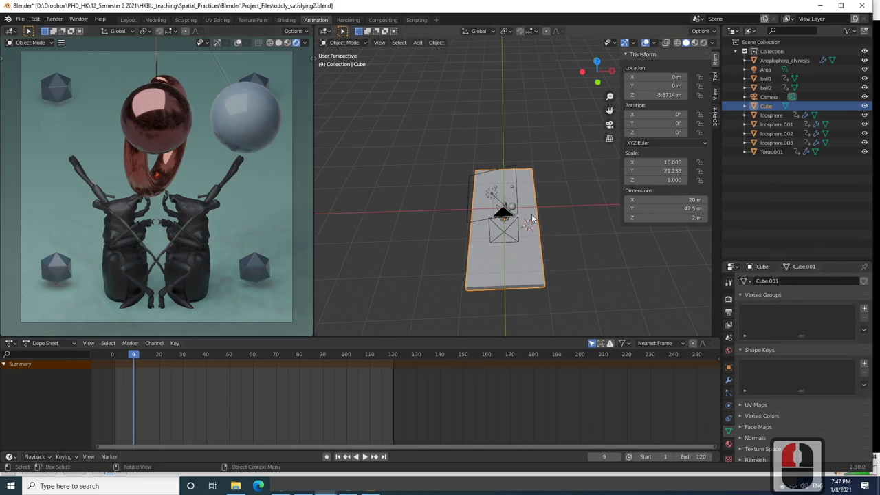
{"action": "key", "text": "alt+Tab"}
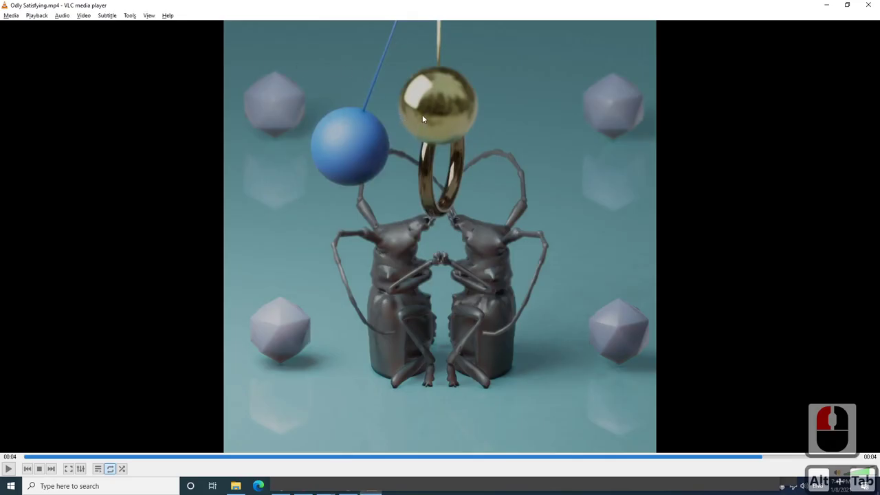
{"action": "key", "text": "alt+Tab"}
Bring up the render result window, choose Slot 4, and render the current frame into it
{"action": "left_click", "coordinate": [55, 18]}
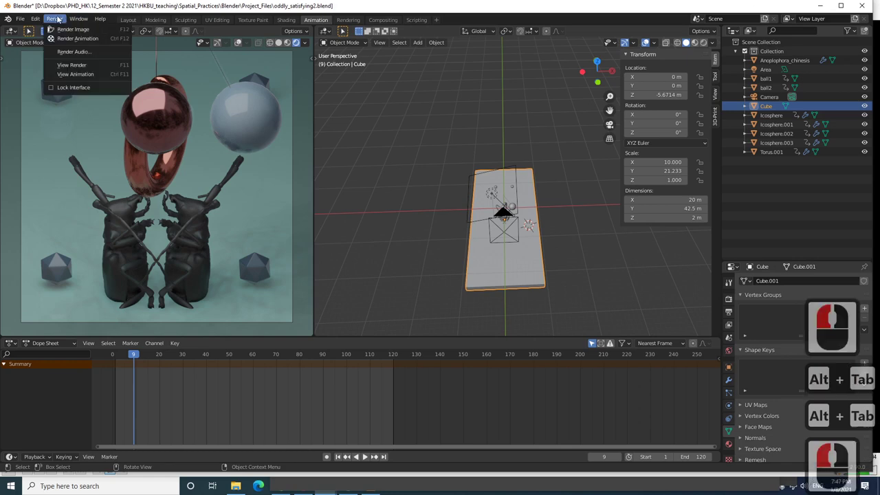
{"action": "left_click", "coordinate": [55, 19]}
{"action": "key", "text": "alt+Tab"}
{"action": "key", "text": "Tab"}
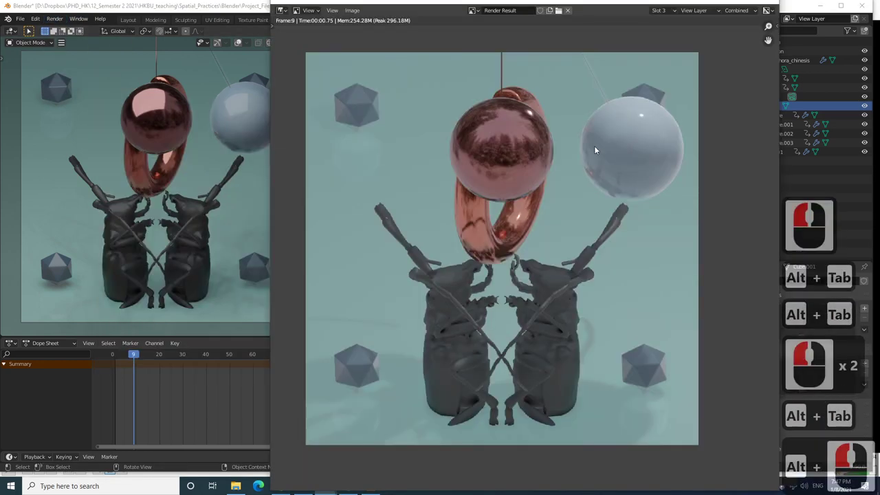
{"action": "left_click", "coordinate": [665, 11]}
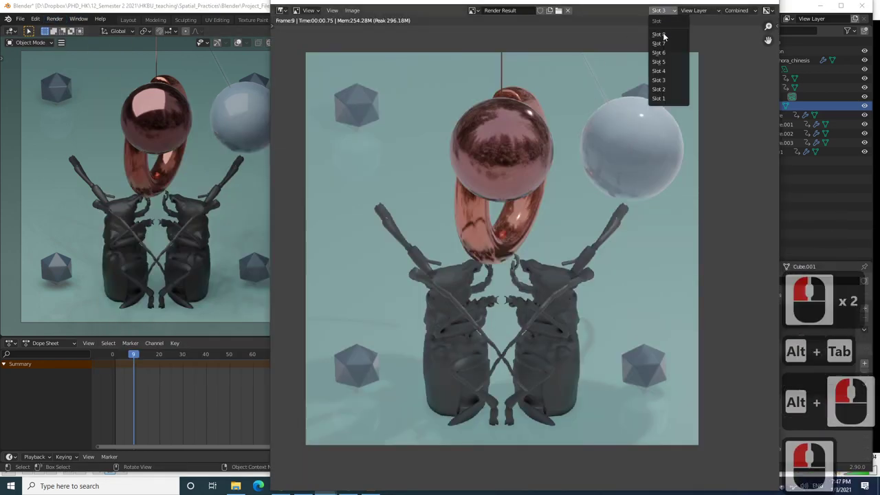
{"action": "left_click", "coordinate": [663, 71]}
{"action": "key", "text": "F12"}
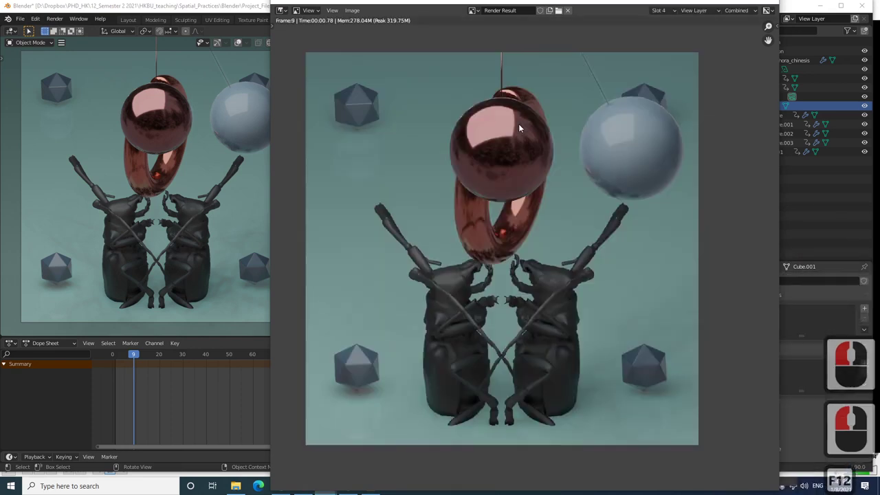
Compare the previous render in Slot 3 with the new one in Slot 4
{"action": "left_click", "coordinate": [661, 11]}
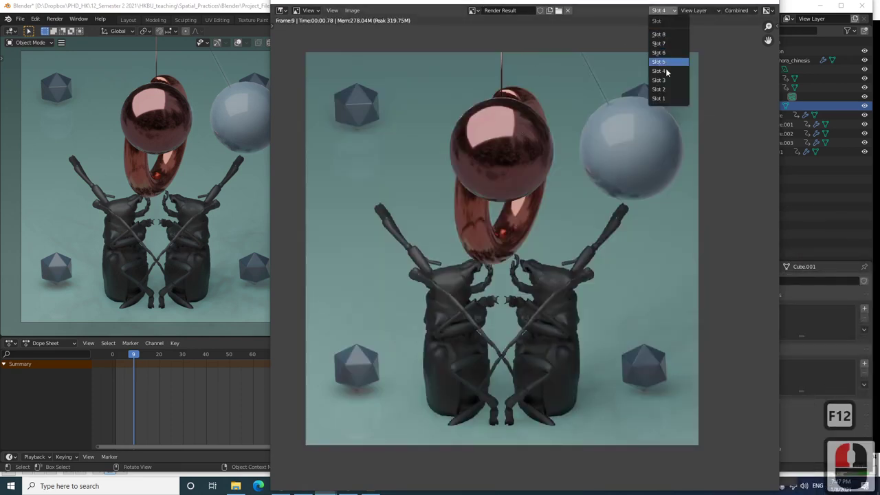
{"action": "left_click", "coordinate": [661, 79]}
{"action": "left_click", "coordinate": [656, 12]}
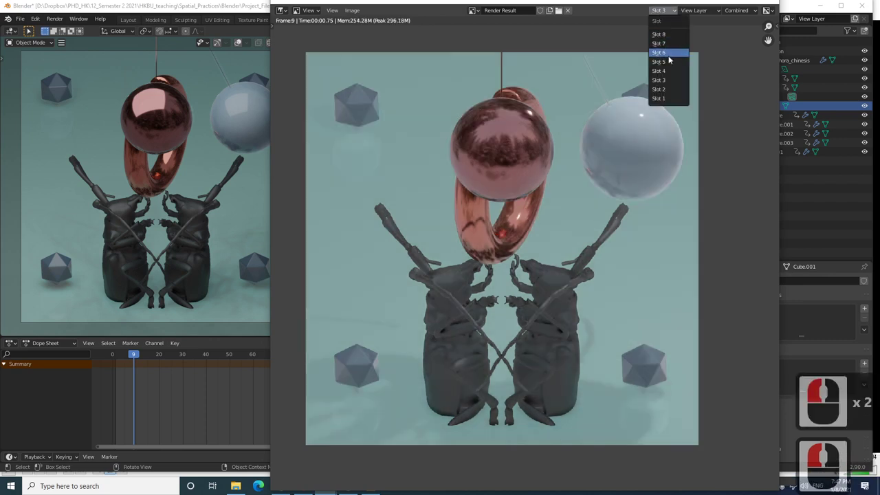
{"action": "left_click", "coordinate": [672, 71]}
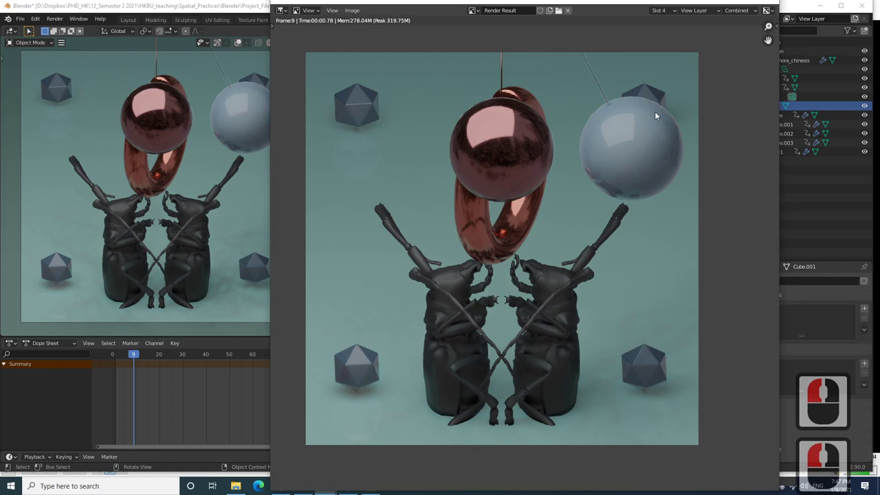
Return to the main scene window, add an Irradiance Volume light probe, and reset its location to the world origin
{"action": "key", "text": "alt+Tab"}
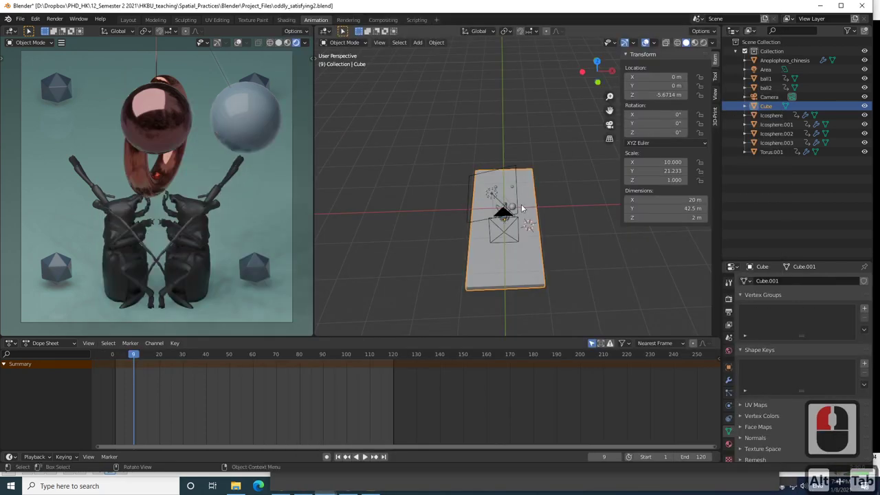
{"action": "scroll", "coordinate": [522, 204], "scroll_direction": "up", "scroll_amount": 5}
{"action": "middle_click_drag", "start_coordinate": [516, 283], "coordinate": [479, 177]}
{"action": "left_click", "coordinate": [484, 183]}
{"action": "key", "text": "shift+a"}
{"action": "mouse_move", "coordinate": [479, 184]}
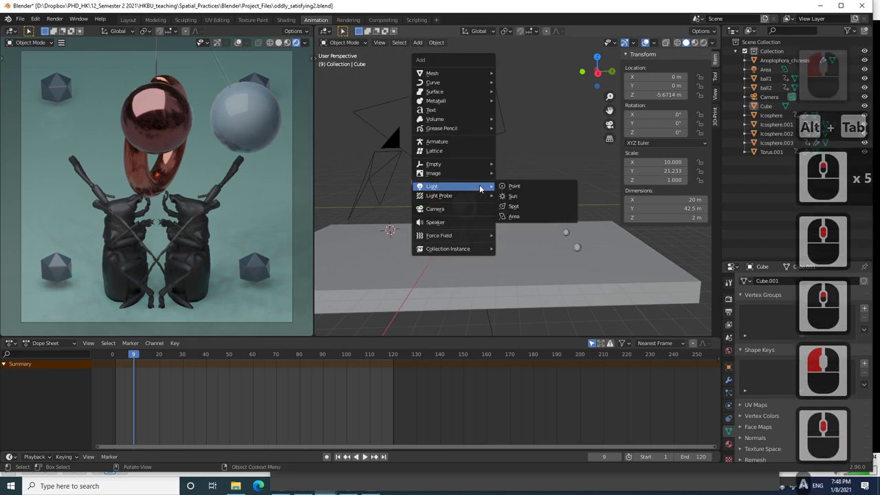
{"action": "left_click", "coordinate": [526, 216]}
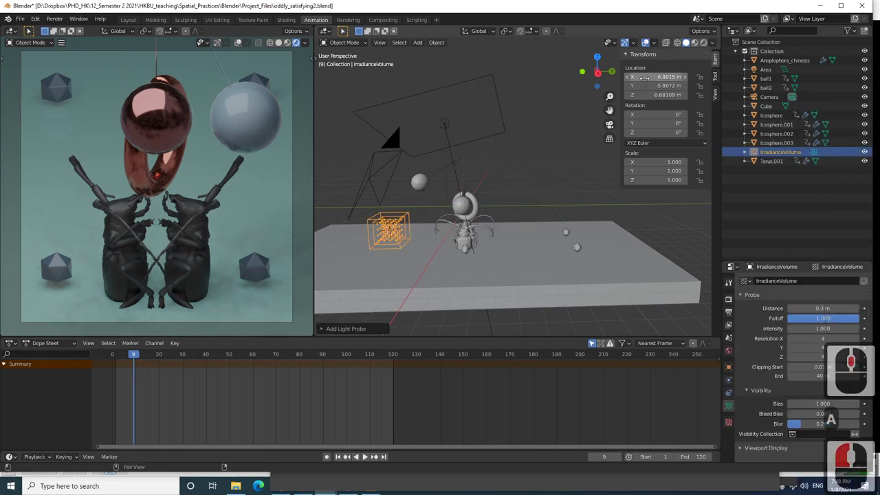
{"action": "key", "text": "BackSpace"}
Scale the irradiance volume uniformly to about 8.43 in top view so it extends past the slab's width
{"action": "scroll", "coordinate": [502, 208], "scroll_direction": "up", "scroll_amount": 3}
{"action": "key", "text": "KP_7"}
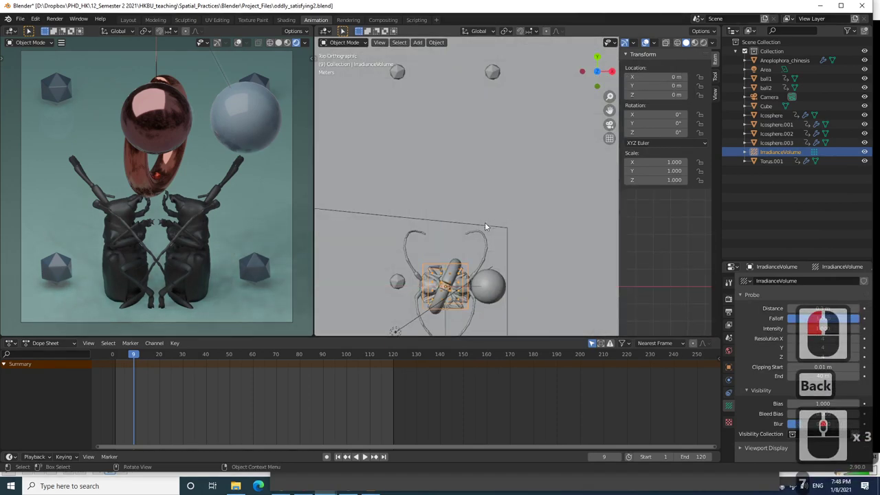
{"action": "key", "text": "s"}
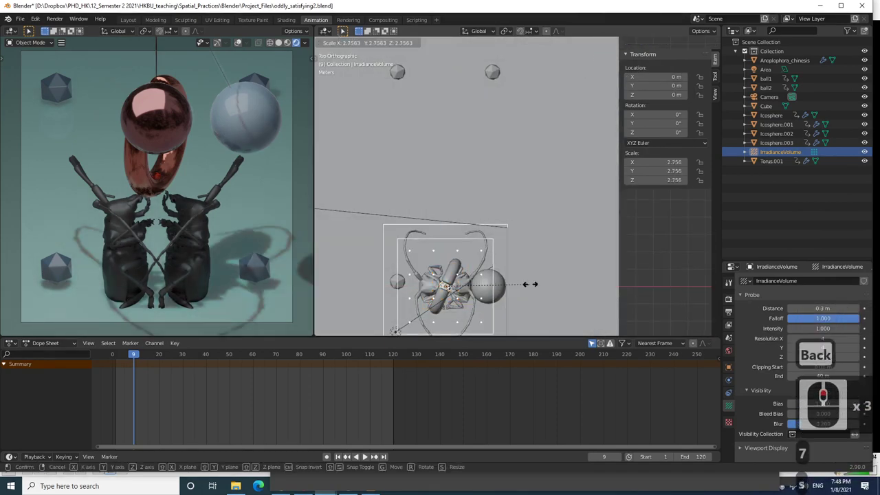
{"action": "left_click", "coordinate": [539, 283]}
{"action": "scroll", "coordinate": [539, 283], "scroll_direction": "down", "scroll_amount": 4}
{"action": "scroll", "coordinate": [537, 280], "scroll_direction": "up", "scroll_amount": 3}
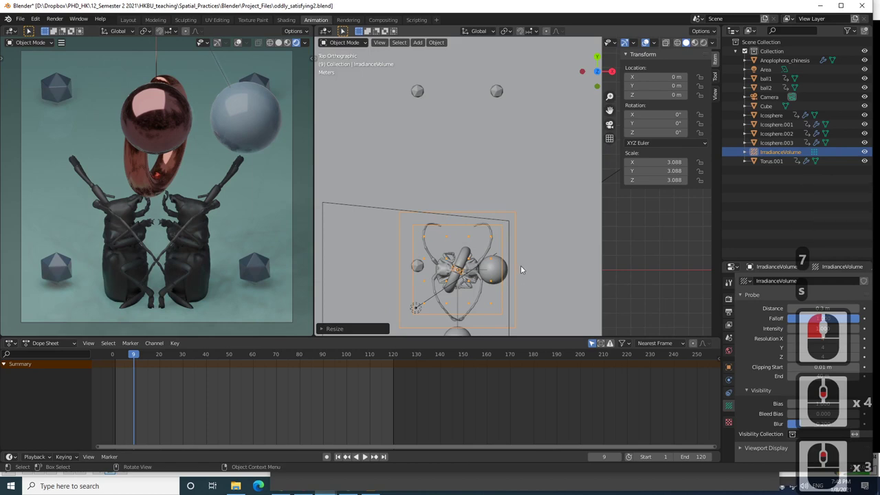
{"action": "scroll", "coordinate": [521, 265], "scroll_direction": "down", "scroll_amount": 2}
{"action": "middle_click_drag", "start_coordinate": [518, 254], "coordinate": [498, 197]}
{"action": "key", "text": "KP_7"}
{"action": "scroll", "coordinate": [447, 196], "scroll_direction": "down", "scroll_amount": 1}
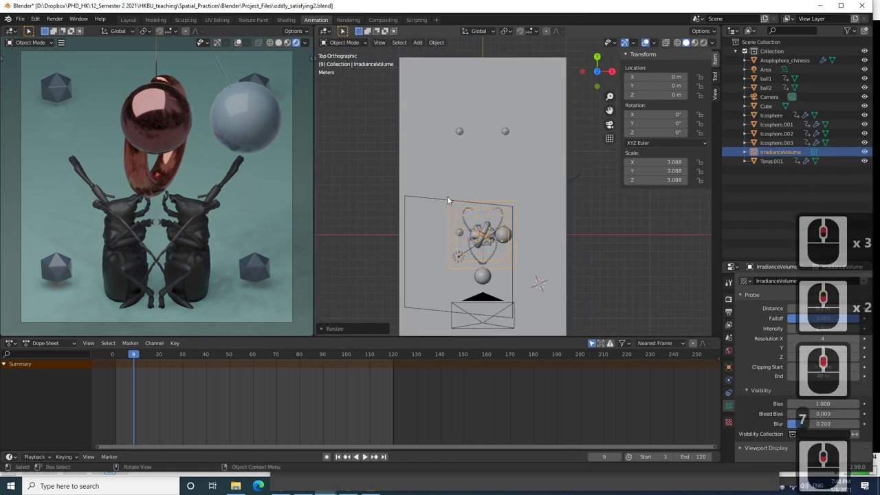
{"action": "key", "text": "s"}
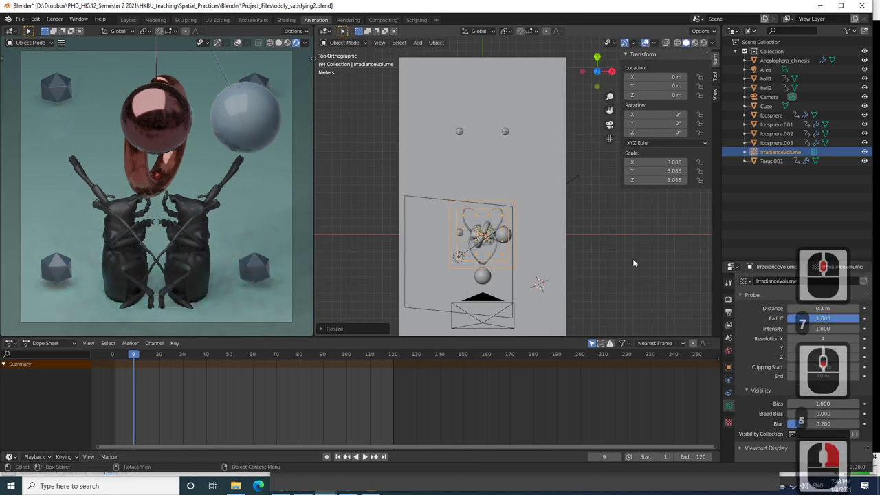
{"action": "left_click", "coordinate": [571, 266]}
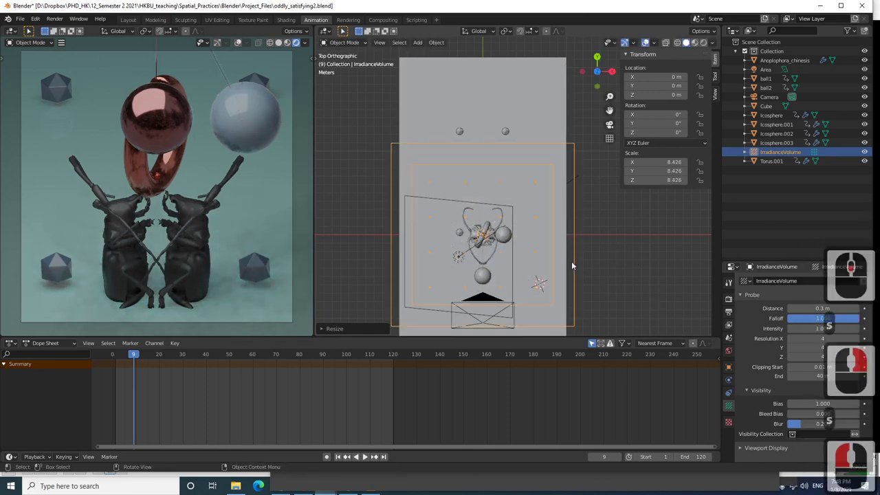
Move the irradiance volume about 7 m along Y and stretch it along Y to a scale of about 14.3
{"action": "key", "text": "g"}
{"action": "key", "text": "y"}
{"action": "left_click", "coordinate": [555, 230]}
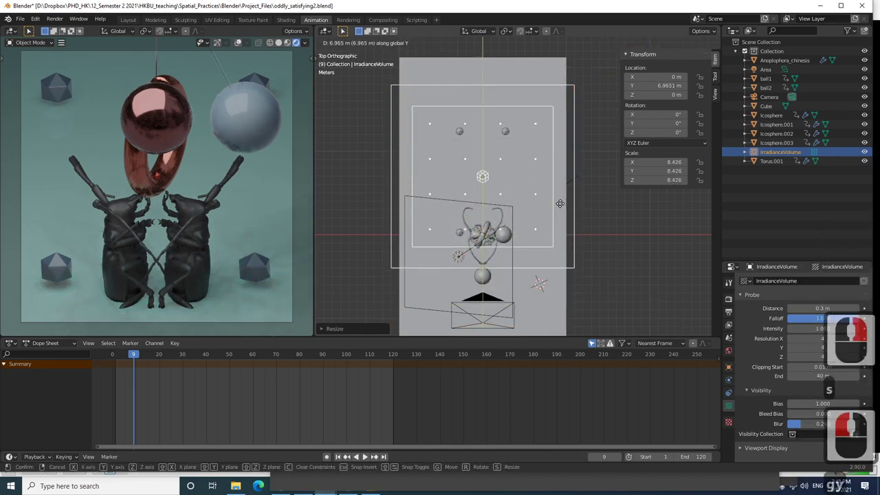
{"action": "middle_click_drag", "start_coordinate": [555, 231], "coordinate": [541, 198]}
{"action": "key", "text": "s"}
{"action": "key", "text": "y"}
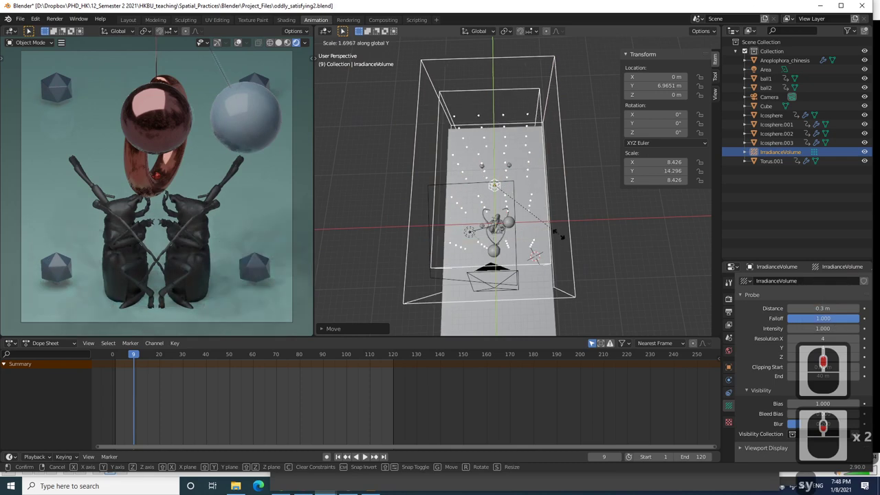
{"action": "left_click", "coordinate": [556, 232]}
Slide the irradiance volume back along Y to about 0.96 m so it encloses the beetles, icospheres and camera
{"action": "key", "text": "KP_7"}
{"action": "key", "text": "g"}
{"action": "key", "text": "y"}
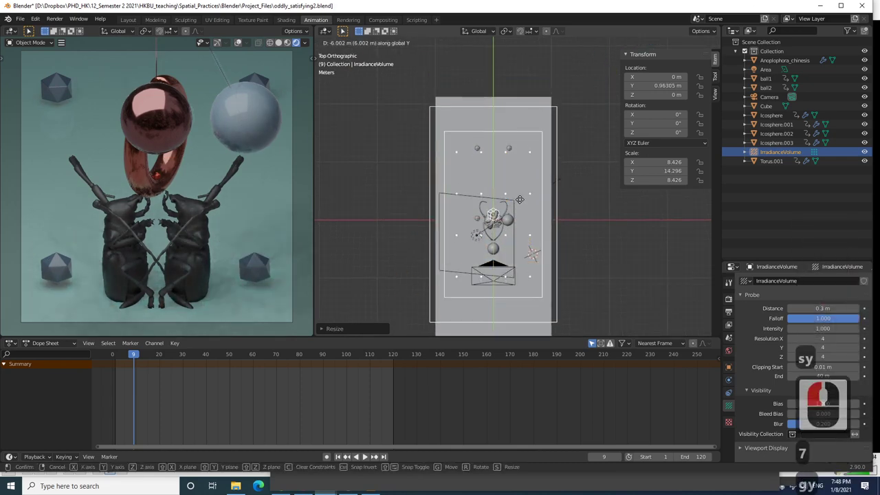
{"action": "left_click", "coordinate": [520, 200]}
{"action": "middle_click_drag", "start_coordinate": [545, 243], "coordinate": [484, 127]}
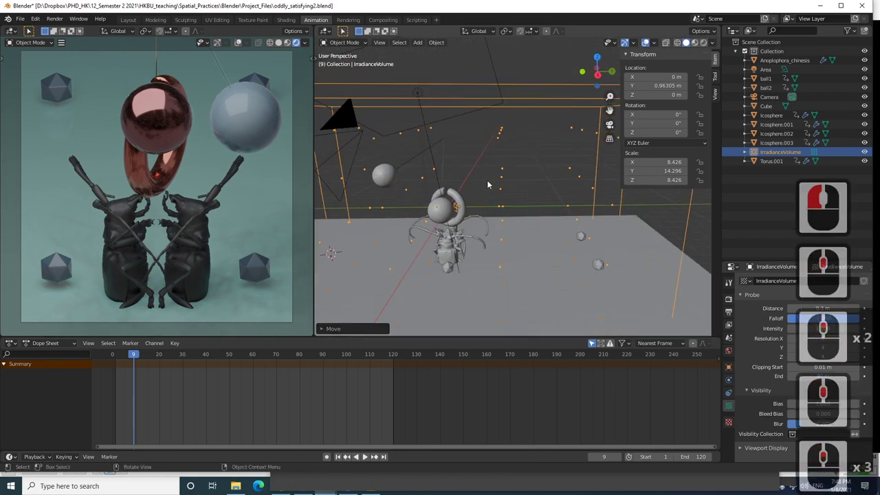
{"action": "scroll", "coordinate": [487, 125], "scroll_direction": "up", "scroll_amount": 4}
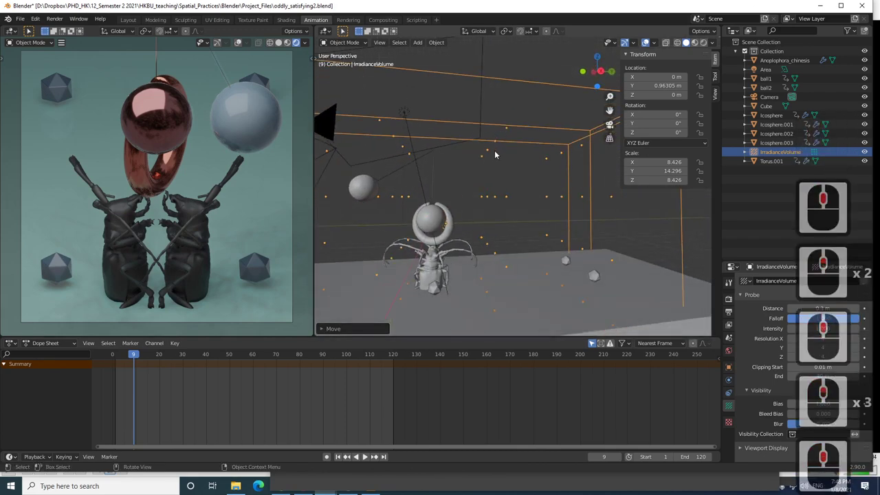
{"action": "scroll", "coordinate": [497, 162], "scroll_direction": "down", "scroll_amount": 5}
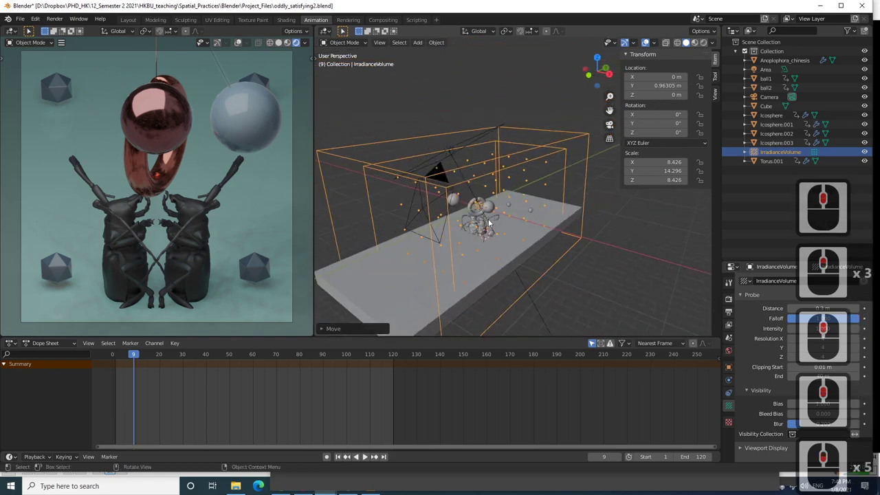
{"action": "mouse_move", "coordinate": [488, 219]}
{"action": "middle_mouse_down"}
{"action": "mouse_move", "coordinate": [517, 205]}
{"action": "mouse_move", "coordinate": [499, 208]}
{"action": "middle_mouse_up"}
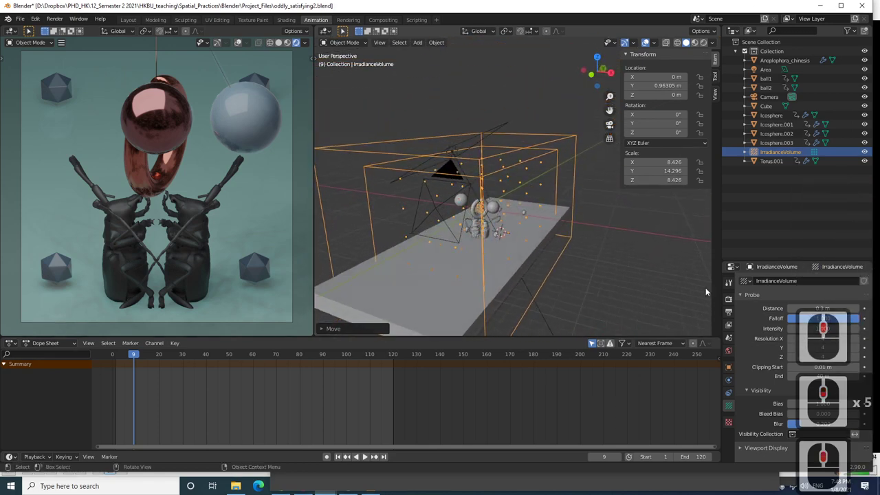
Bake the indirect lighting for the scene in Eevee's render settings and look over the lighting options
{"action": "left_click", "coordinate": [729, 298]}
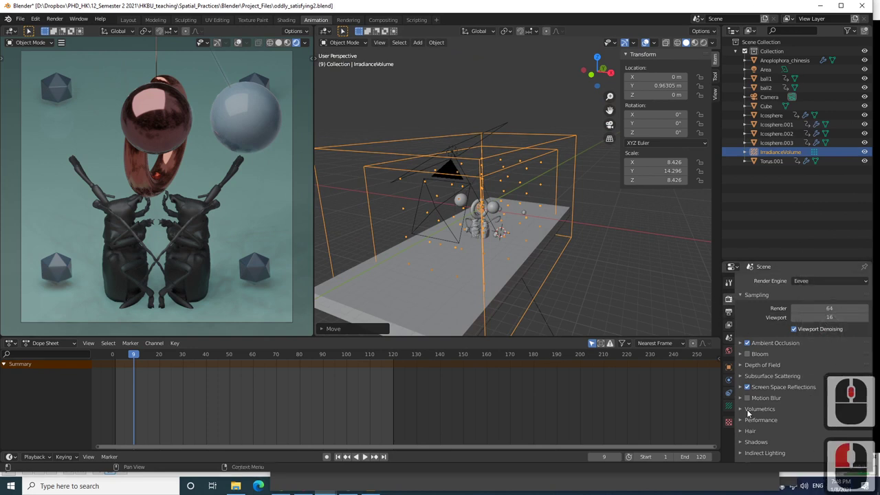
{"action": "scroll", "coordinate": [746, 385], "scroll_direction": "down", "scroll_amount": 5}
{"action": "left_click", "coordinate": [751, 372]}
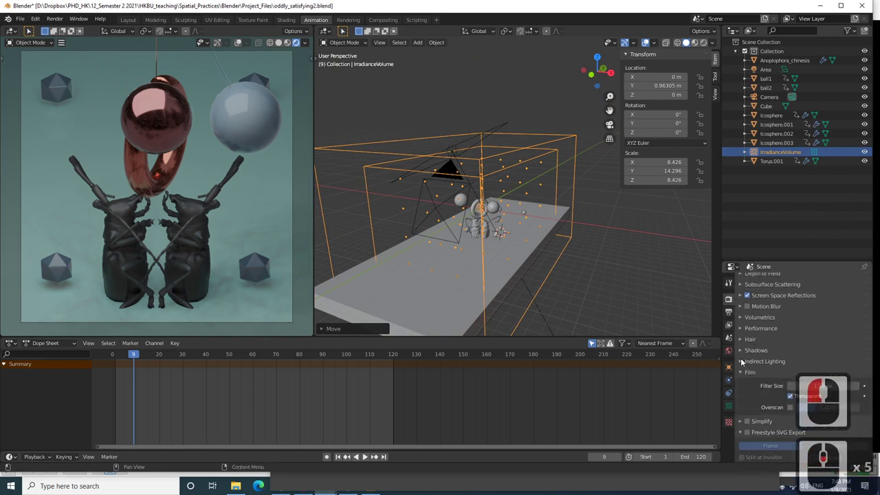
{"action": "left_click", "coordinate": [741, 362]}
{"action": "scroll", "coordinate": [750, 365], "scroll_direction": "down", "scroll_amount": 3}
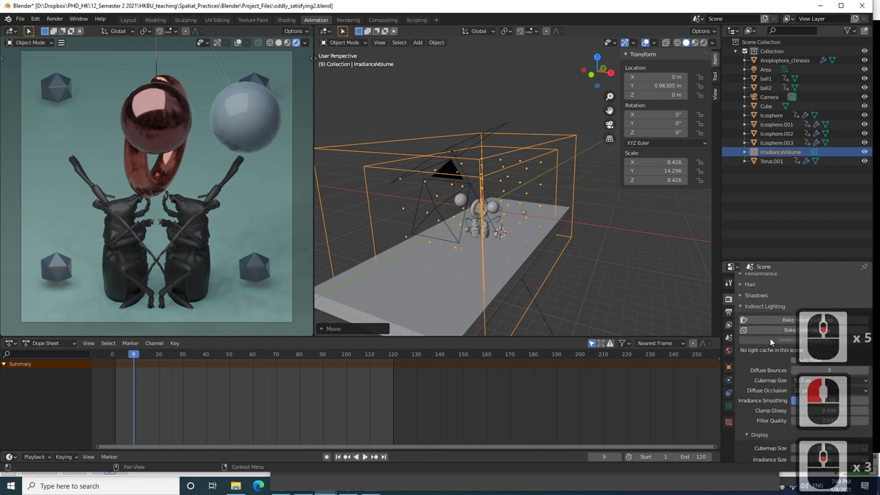
{"action": "left_click", "coordinate": [765, 319]}
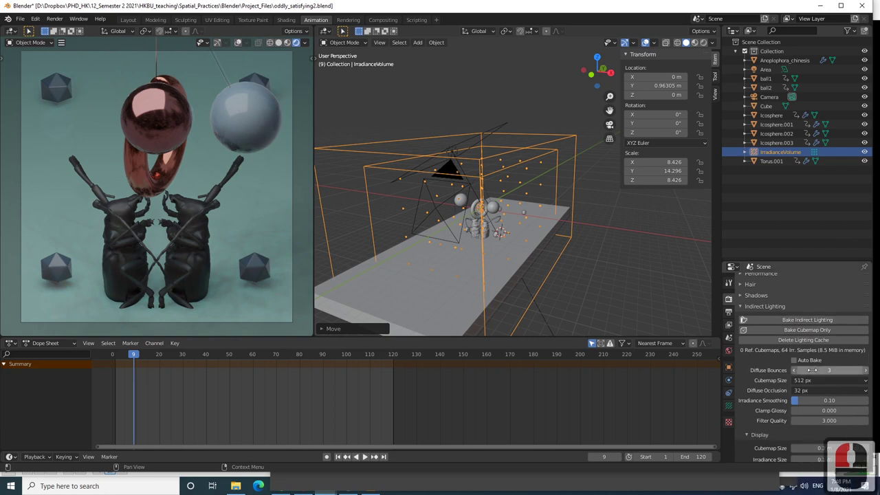
{"action": "scroll", "coordinate": [805, 398], "scroll_direction": "down", "scroll_amount": 9}
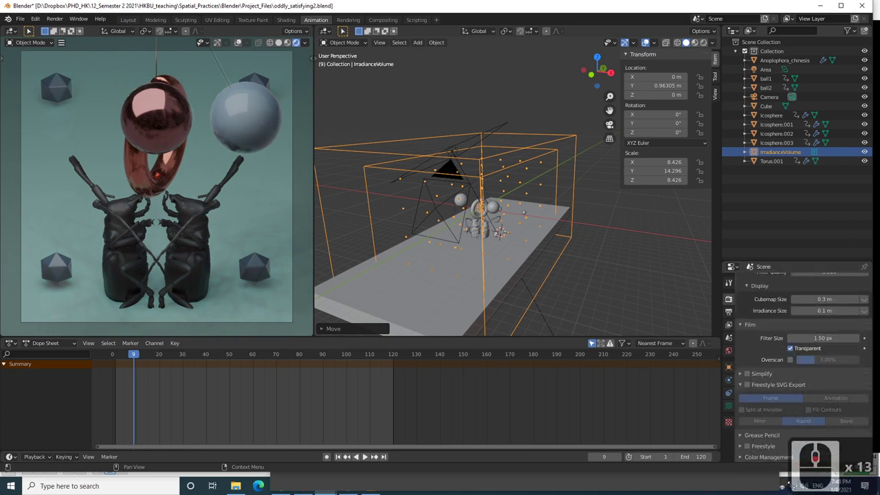
{"action": "scroll", "coordinate": [773, 381], "scroll_direction": "up", "scroll_amount": 6}
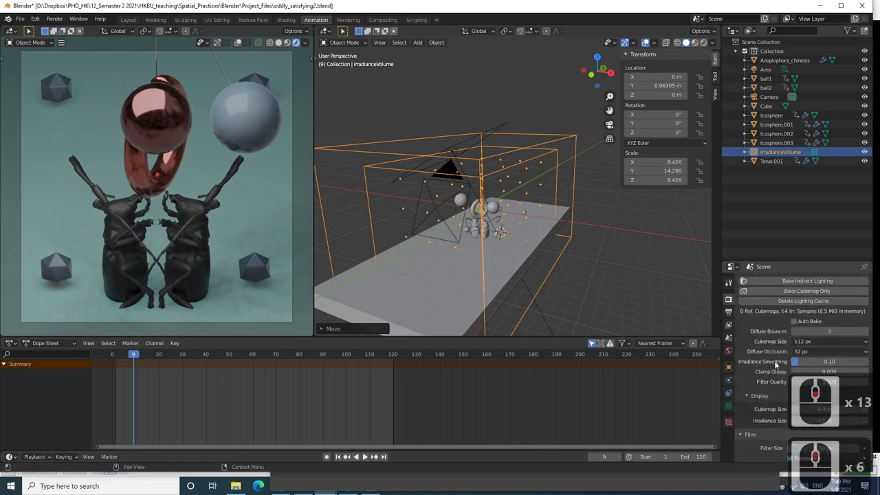
{"action": "scroll", "coordinate": [775, 363], "scroll_direction": "up", "scroll_amount": 3}
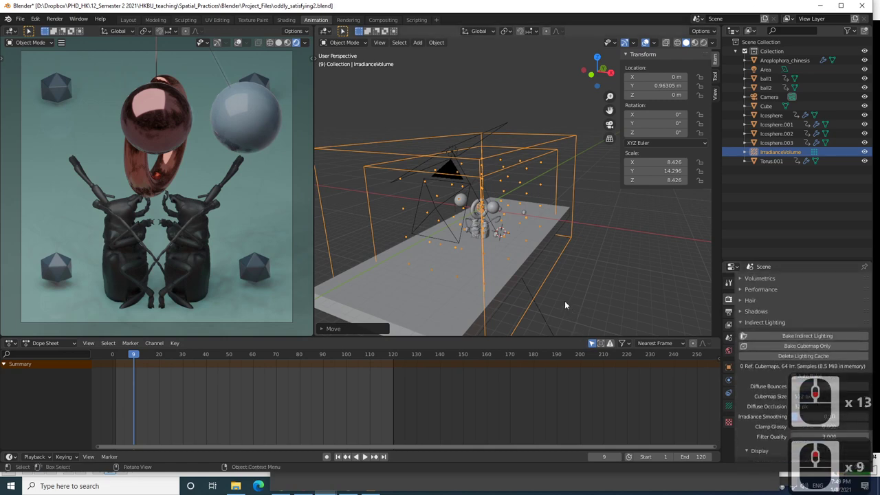
Bring up the render result window, choose Slot 5, and render the current frame with the baked lighting into it
{"action": "key", "text": "alt+Tab"}
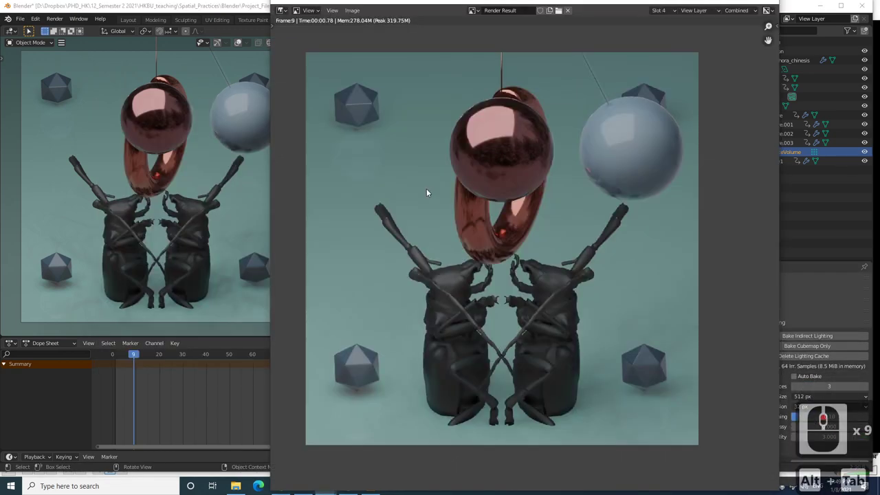
{"action": "left_click", "coordinate": [661, 10]}
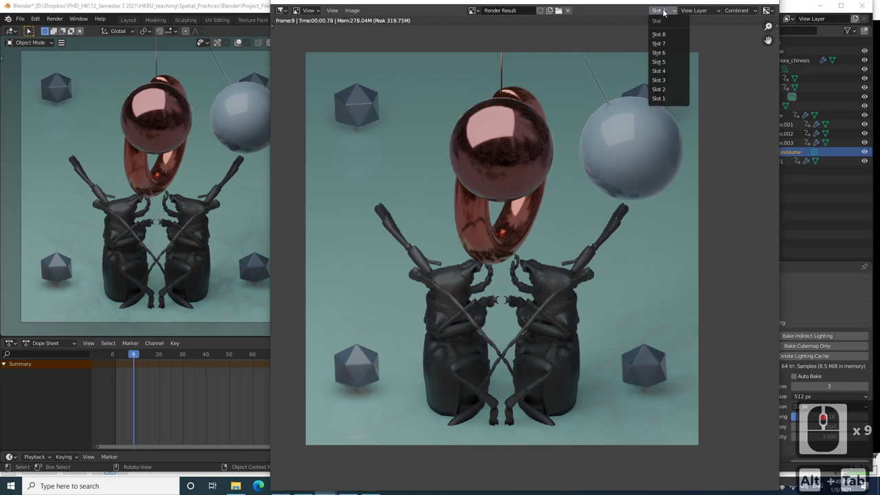
{"action": "left_click", "coordinate": [660, 62]}
{"action": "key", "text": "F12"}
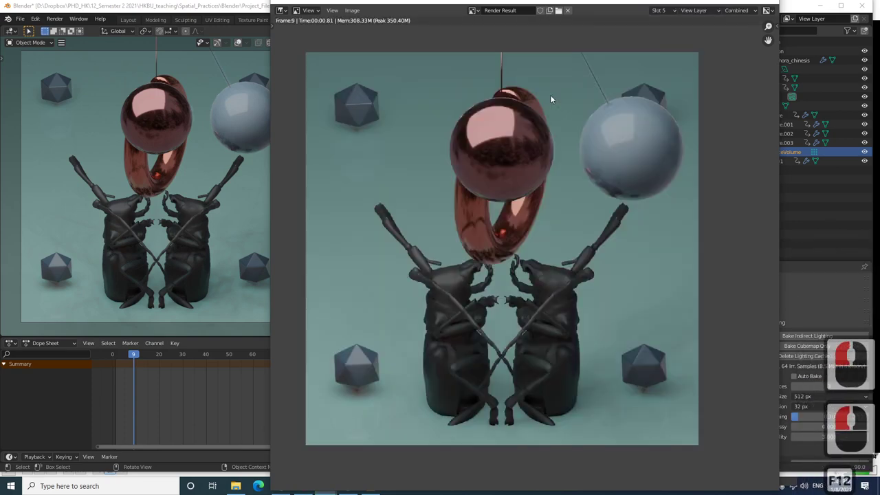
Compare the render without baked lighting in Slot 4 with the new one in Slot 5, switching back and forth
{"action": "left_click", "coordinate": [663, 11]}
{"action": "left_click", "coordinate": [660, 71]}
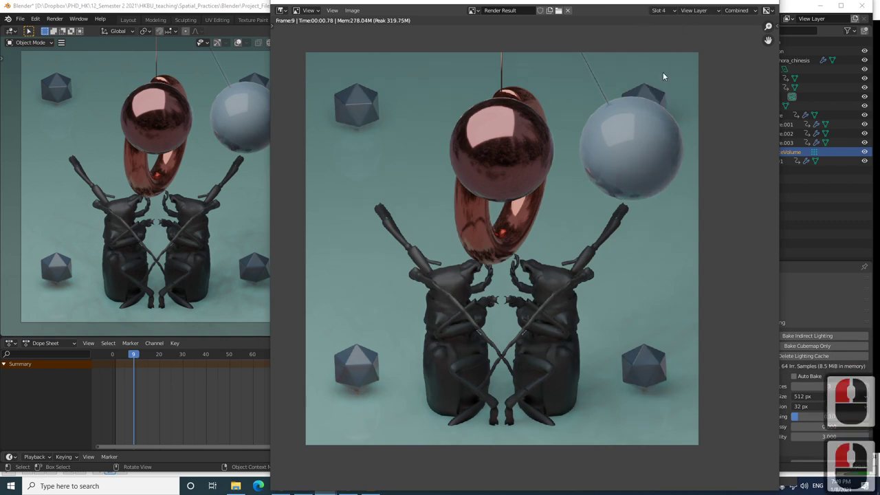
{"action": "left_click", "coordinate": [661, 10]}
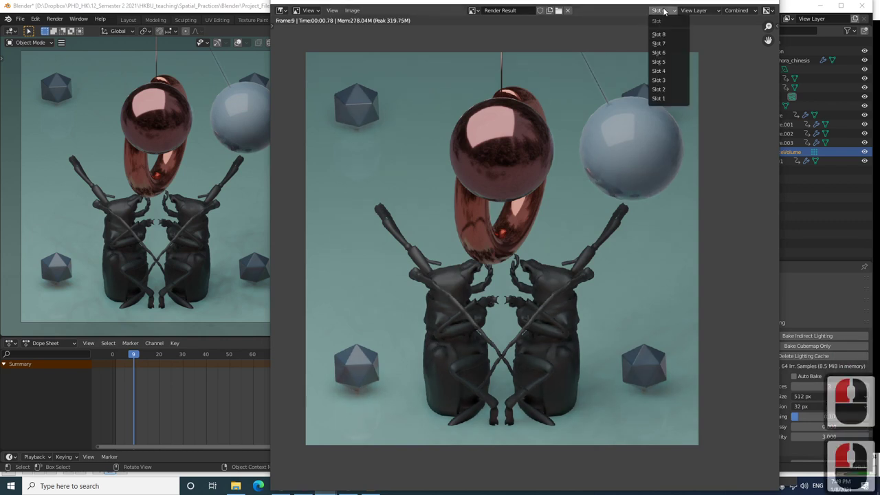
{"action": "left_click", "coordinate": [665, 62]}
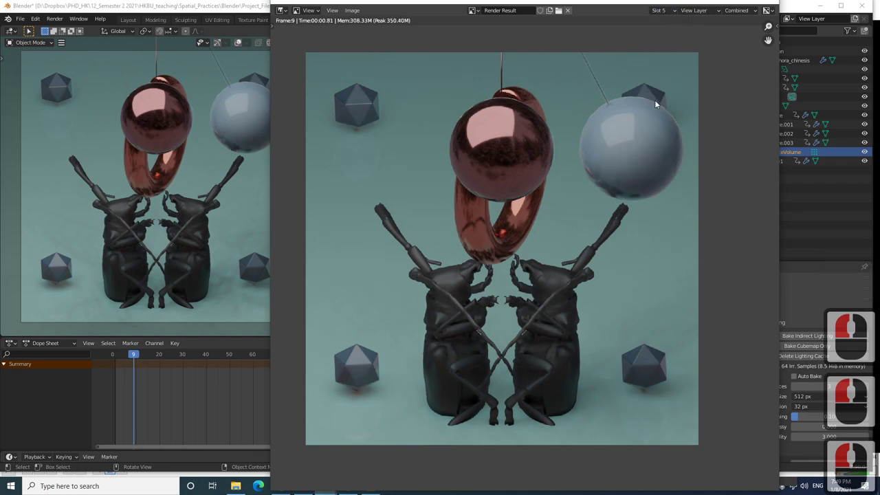
{"action": "left_click", "coordinate": [660, 11]}
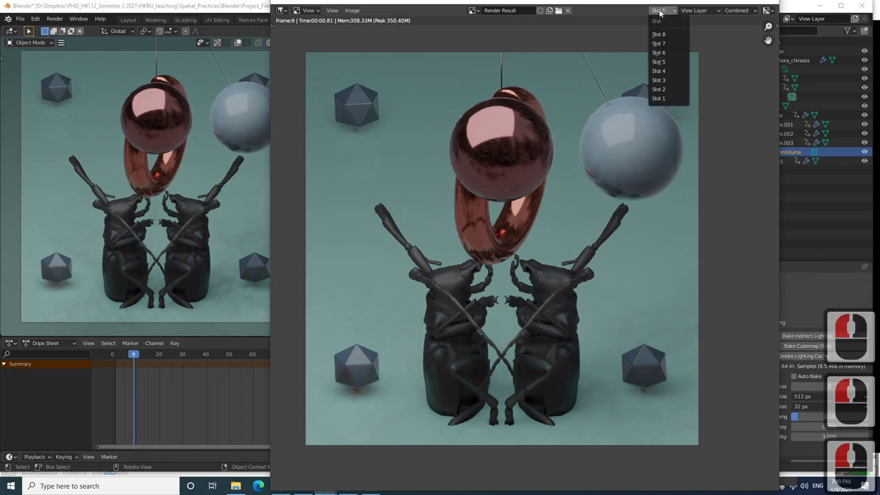
{"action": "left_click", "coordinate": [660, 71]}
{"action": "left_click", "coordinate": [661, 11]}
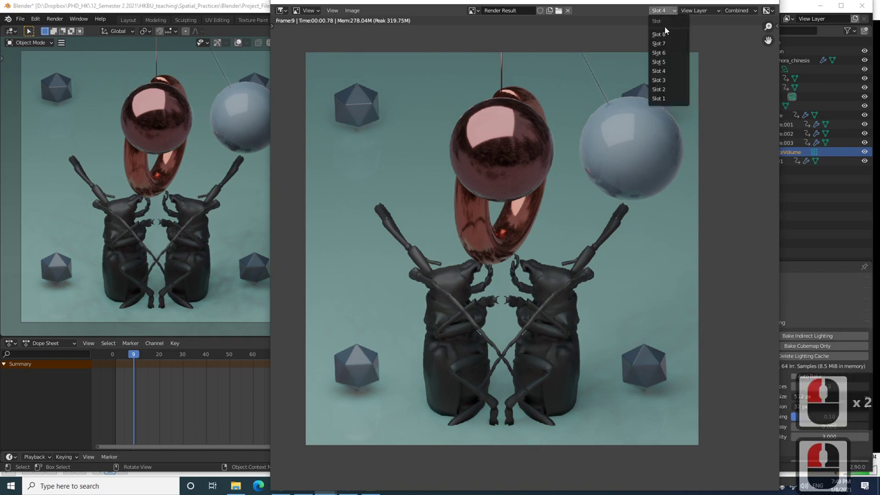
{"action": "left_click", "coordinate": [667, 62]}
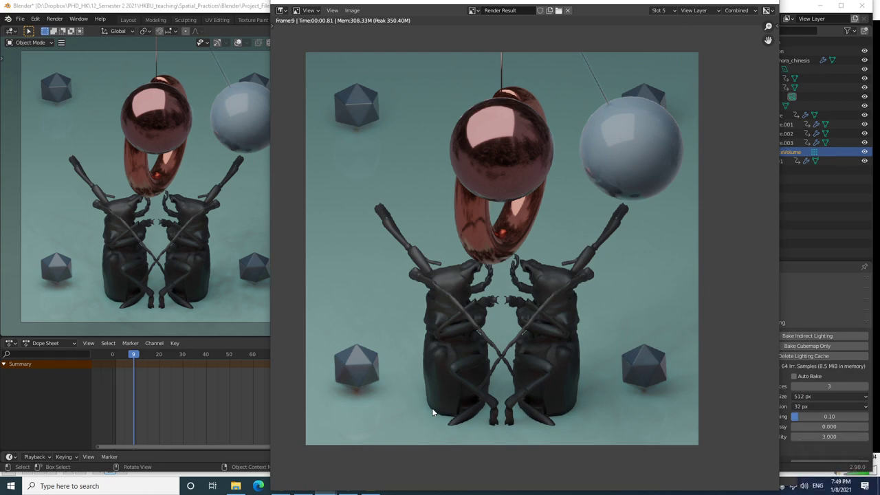
Return to the main scene window and save the project file
{"action": "left_click", "coordinate": [236, 132]}
{"action": "key", "text": "alt+Tab"}
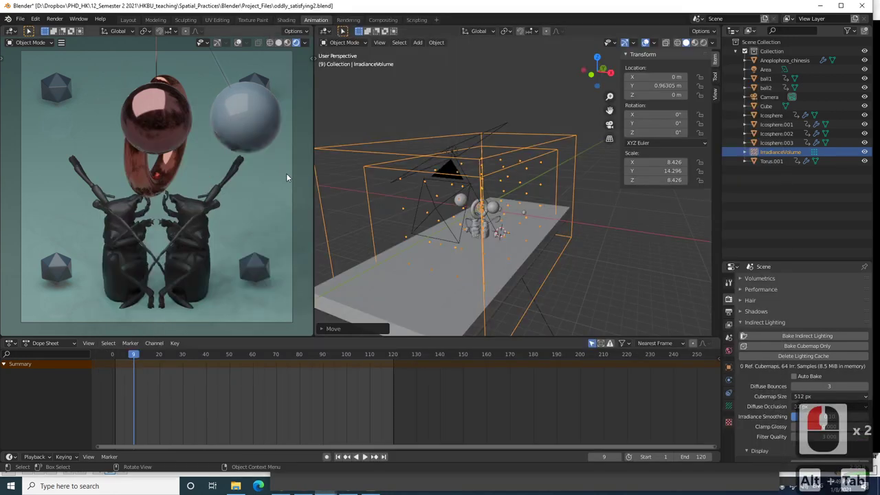
{"action": "key", "text": "ctrl"}
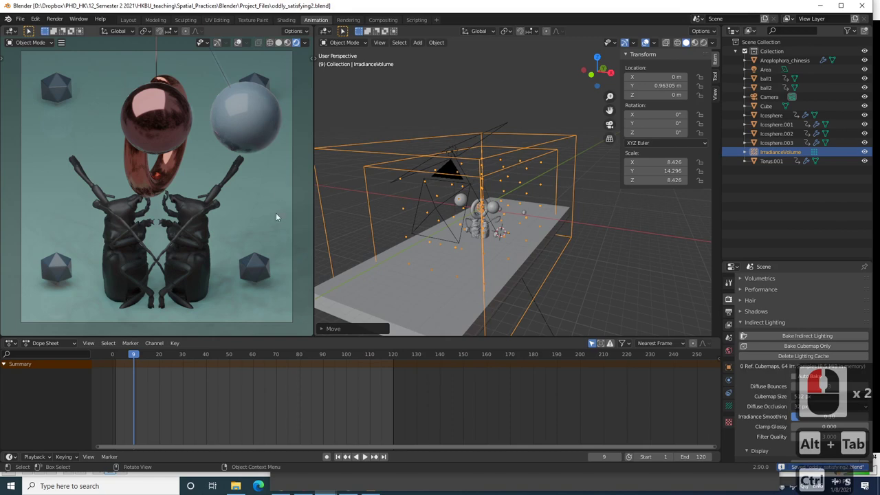
Play the animation to review the swinging balls and torus in the camera view with the new lighting
{"action": "mouse_move", "coordinate": [499, 201]}
{"action": "middle_mouse_down"}
{"action": "mouse_move", "coordinate": [530, 201]}
{"action": "mouse_move", "coordinate": [514, 206]}
{"action": "middle_mouse_up"}
{"action": "scroll", "coordinate": [509, 201], "scroll_direction": "up", "scroll_amount": 4}
{"action": "key", "text": "space"}
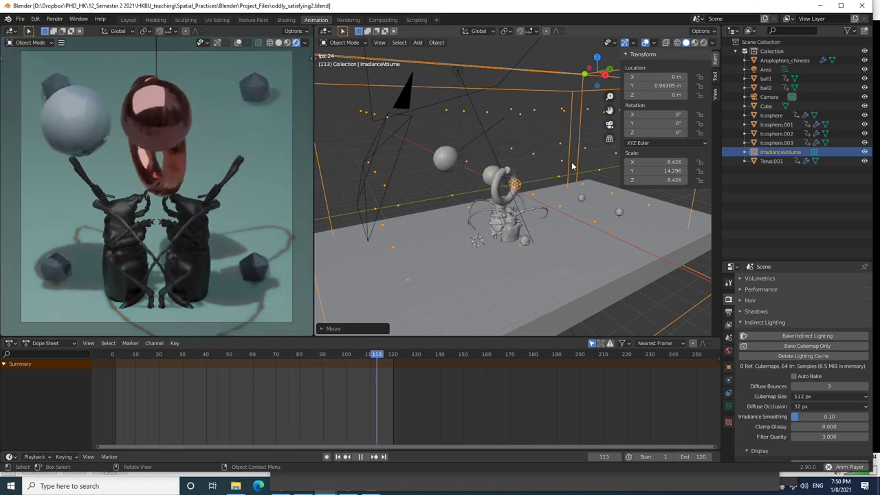
Stop playback, select the beetles, both balls and the torus, and move them together about 1.82 m along the Y axis
{"action": "key", "text": "space"}
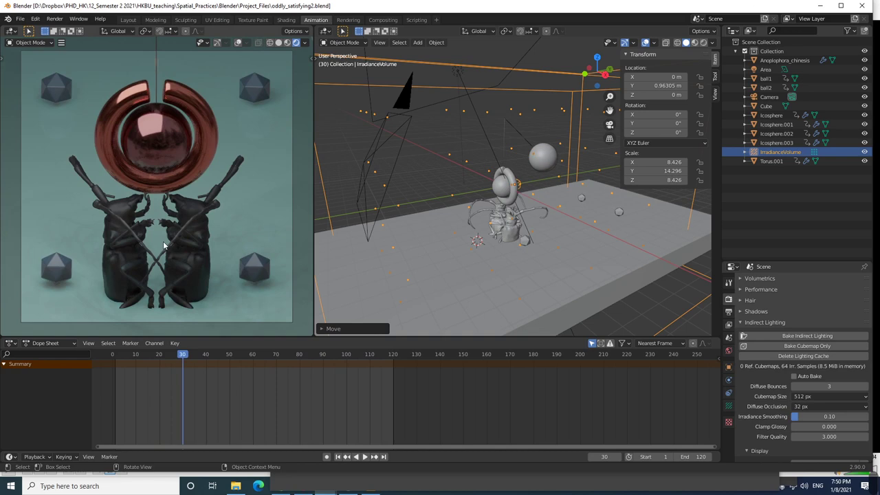
{"action": "left_click", "coordinate": [506, 234]}
{"action": "scroll", "coordinate": [507, 220], "scroll_direction": "up", "scroll_amount": 2}
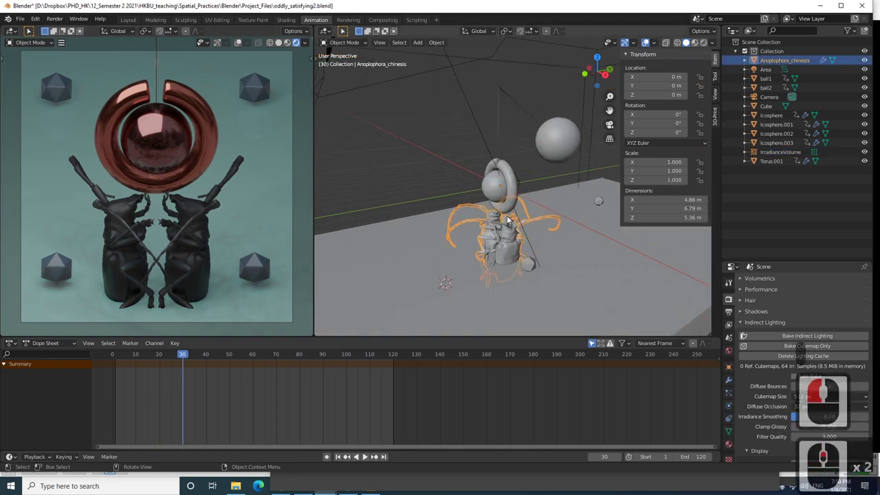
{"action": "scroll", "coordinate": [491, 204], "scroll_direction": "up", "scroll_amount": 2}
{"action": "left_click", "coordinate": [508, 165], "text": "shift"}
{"action": "left_click", "coordinate": [489, 184], "text": "shift"}
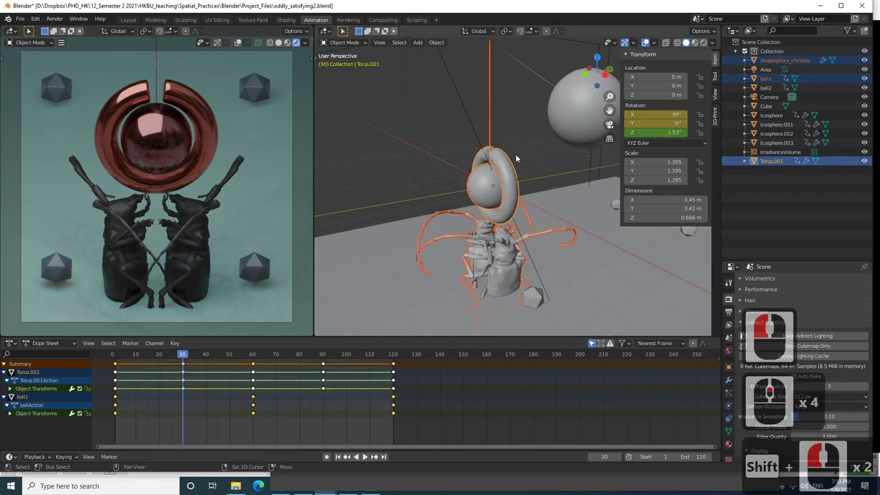
{"action": "left_click", "coordinate": [582, 103], "text": "shift"}
{"action": "scroll", "coordinate": [552, 155], "scroll_direction": "down", "scroll_amount": 6}
{"action": "middle_click_drag", "start_coordinate": [552, 155], "coordinate": [537, 161]}
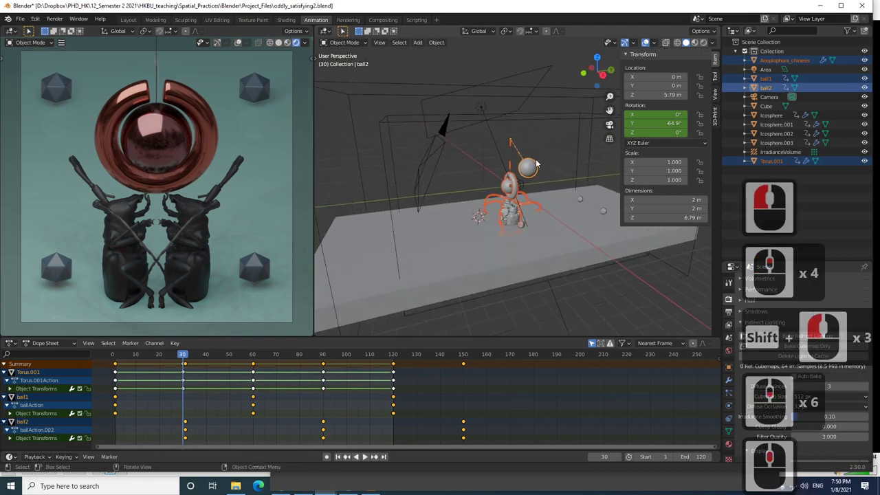
{"action": "key", "text": "g"}
{"action": "key", "text": "y"}
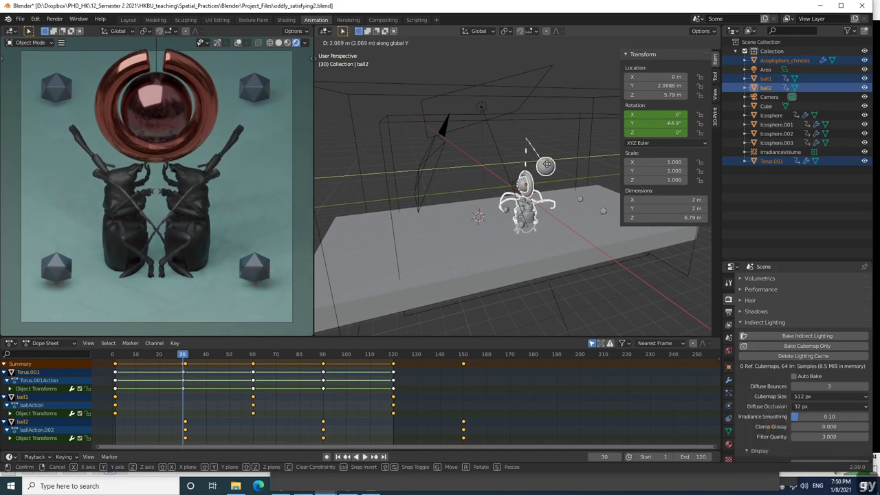
{"action": "left_click", "coordinate": [544, 166]}
Select the camera and, in the right orthographic view, rotate it to an X rotation of 67.6° to reframe the beetles
{"action": "scroll", "coordinate": [453, 160], "scroll_direction": "down", "scroll_amount": 2}
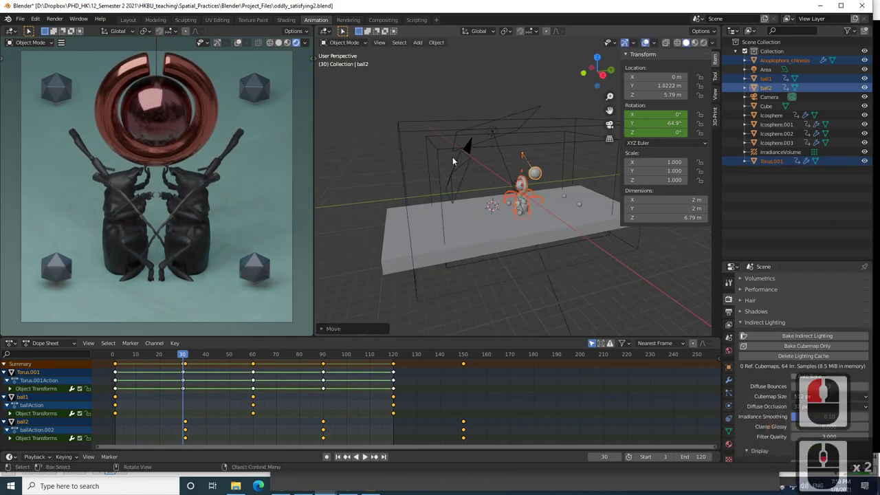
{"action": "left_click", "coordinate": [469, 148]}
{"action": "middle_click_drag", "start_coordinate": [470, 148], "coordinate": [437, 134]}
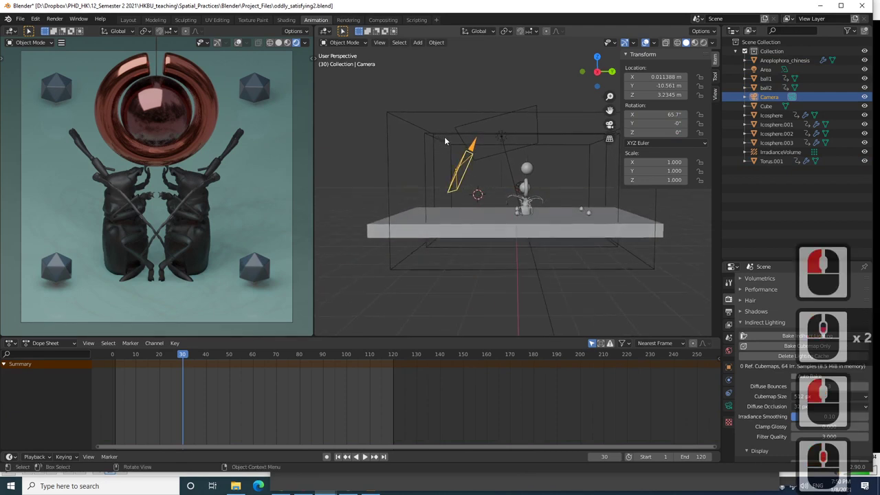
{"action": "left_click", "coordinate": [597, 71]}
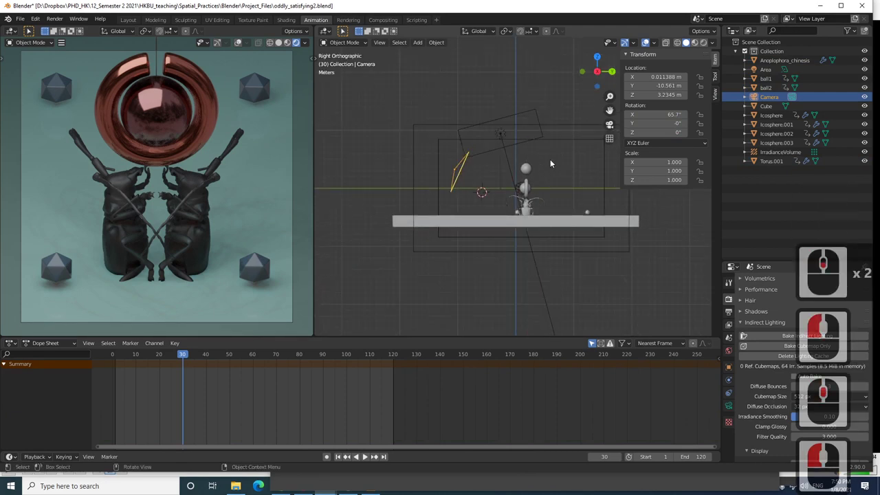
{"action": "key", "text": "r"}
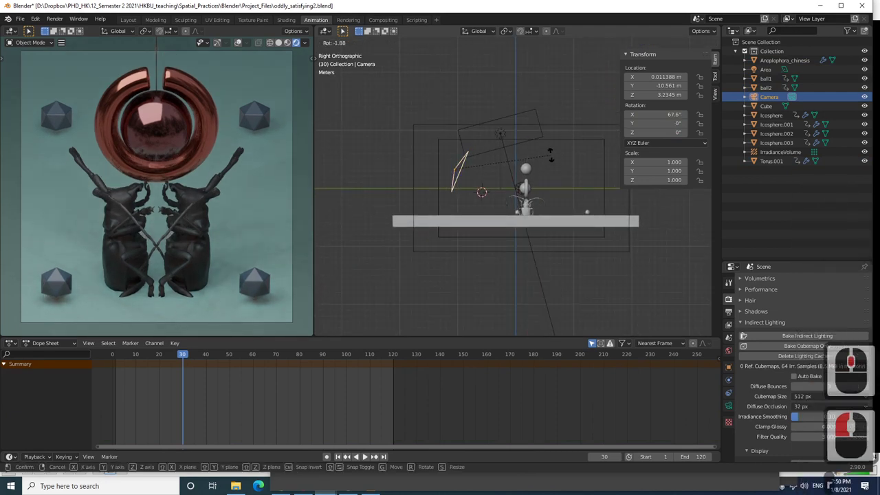
{"action": "left_click", "coordinate": [551, 154]}
Play the animation to check the new camera framing, stop it, and save the project file
{"action": "key", "text": "space"}
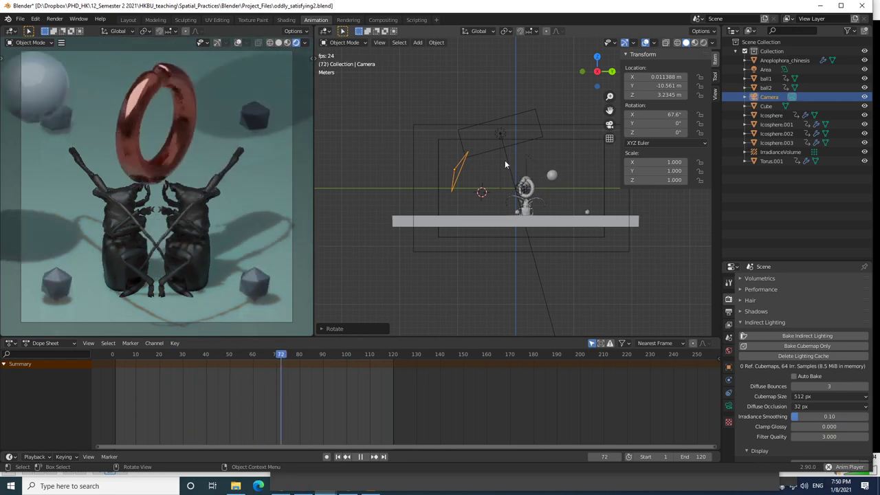
{"action": "key", "text": "space"}
{"action": "key", "text": "ctrl+s"}
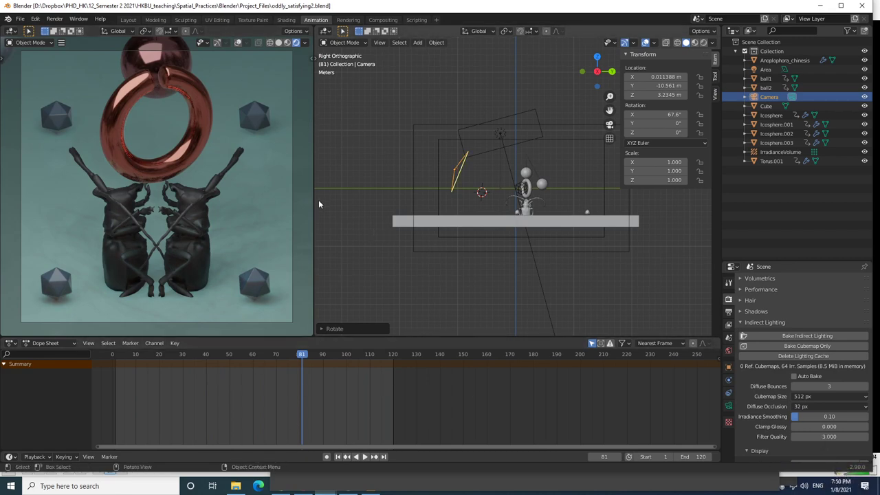
Switch to the reference video in VLC, watch and pause it, and return to the Blender scene
{"action": "key", "text": "alt+Tab"}
{"action": "left_click", "coordinate": [554, 194], "text": "alt"}
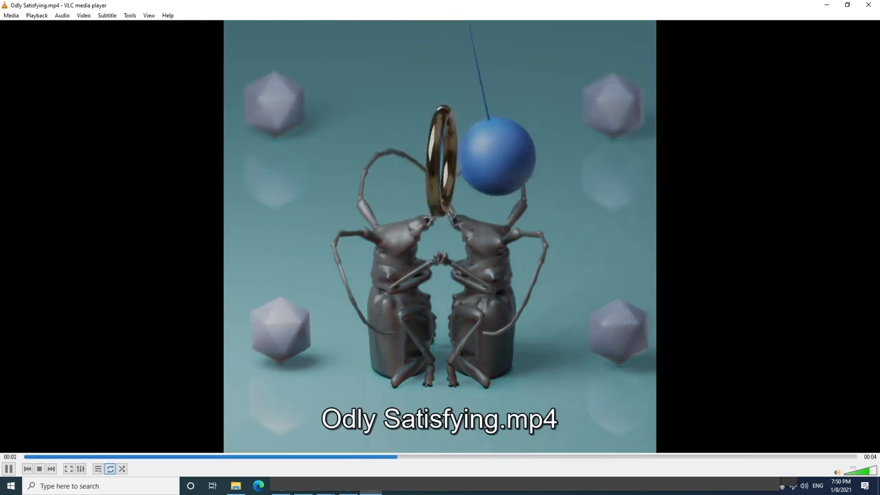
{"action": "key", "text": "space"}
{"action": "key", "text": "alt+Tab"}
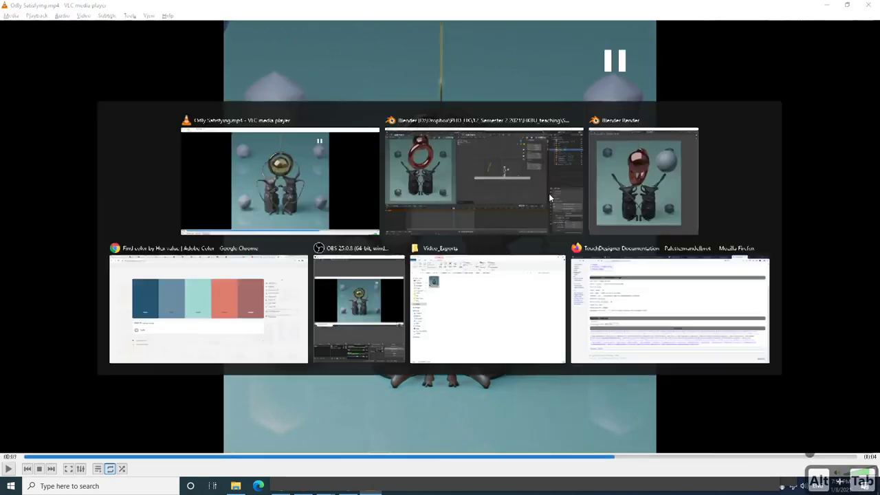
{"action": "left_click", "coordinate": [549, 194]}
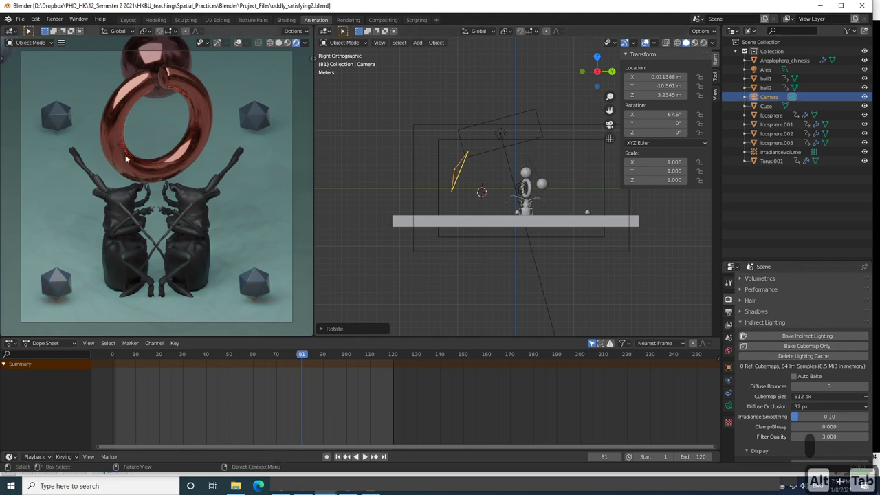
Scrub the timeline to frame 120, play the animation briefly, and set the current frame to 113
{"action": "left_click_drag", "start_coordinate": [306, 357], "coordinate": [393, 376]}
{"action": "key", "text": "space"}
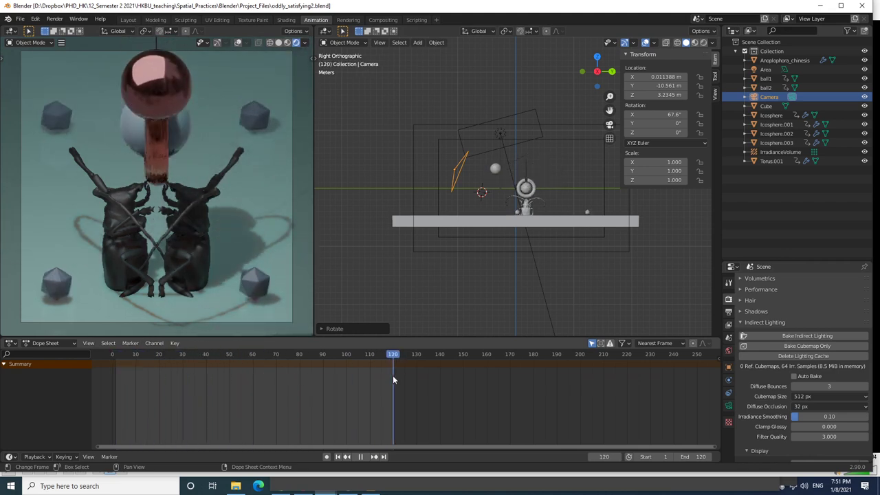
{"action": "key", "text": "space"}
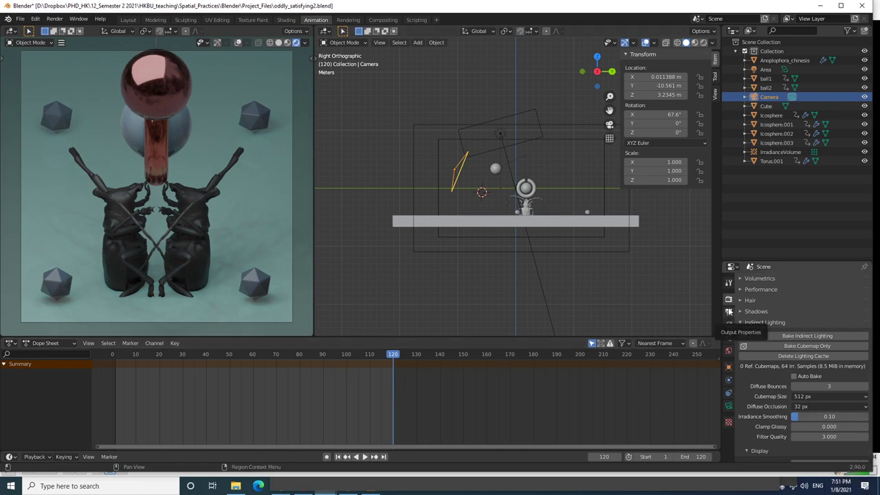
{"action": "left_click_drag", "start_coordinate": [372, 357], "coordinate": [377, 359]}
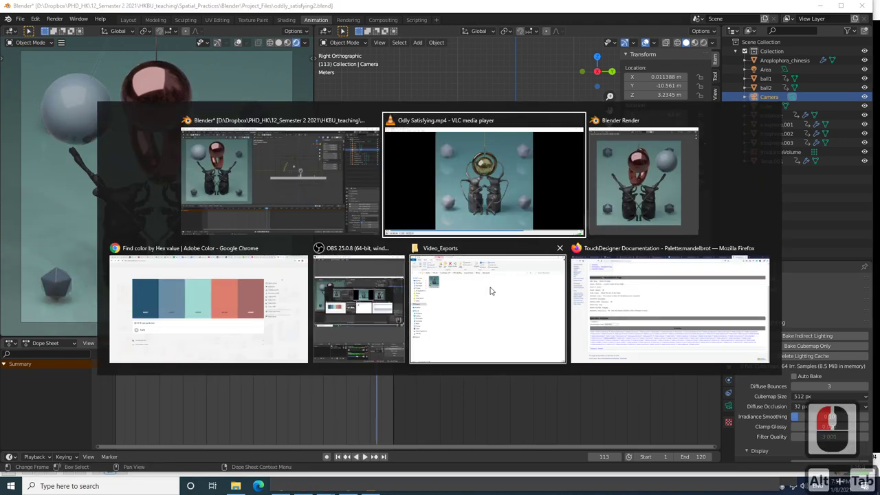
Switch to File Explorer and open the OSV_1 folder inside the Blender project's Frames folder
{"action": "left_click", "coordinate": [490, 291]}
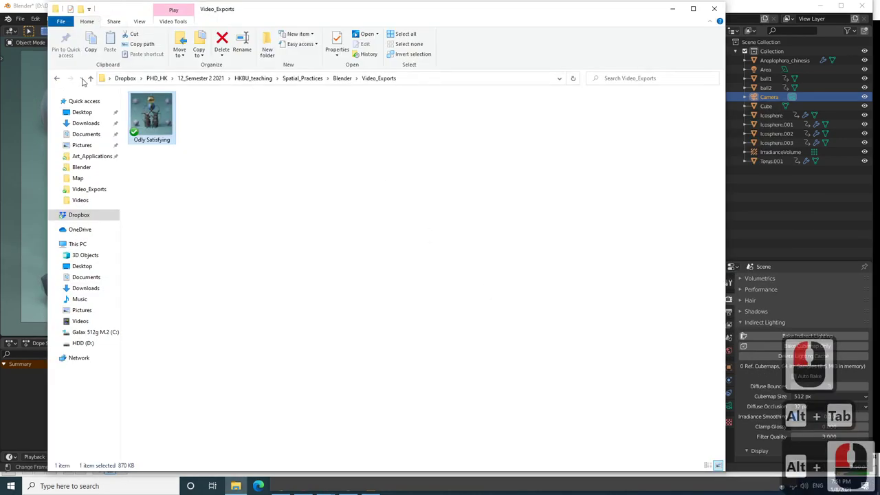
{"action": "left_click", "coordinate": [95, 78]}
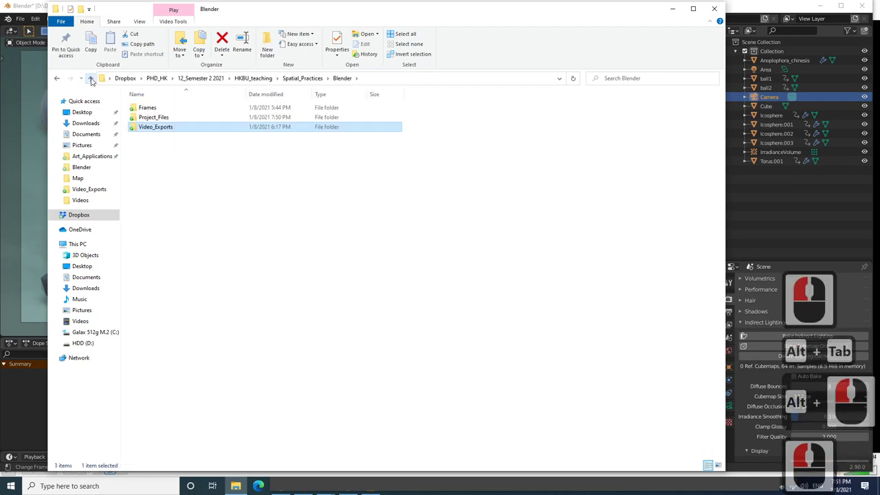
{"action": "double_click", "coordinate": [150, 108]}
{"action": "double_click", "coordinate": [152, 111]}
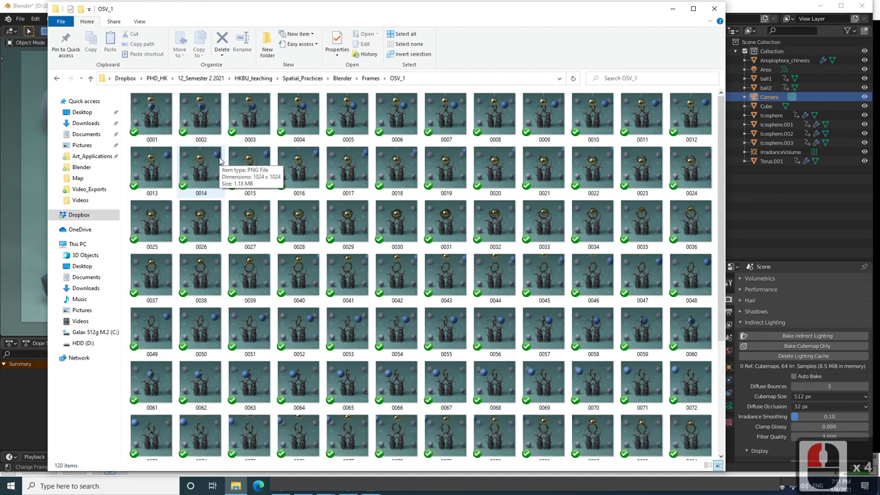
Examine the rendered PNG frames in the OSV_1 folder, picking out individual images such as 0041, 0043 and 0078
{"action": "scroll", "coordinate": [251, 220], "scroll_direction": "down", "scroll_amount": 3}
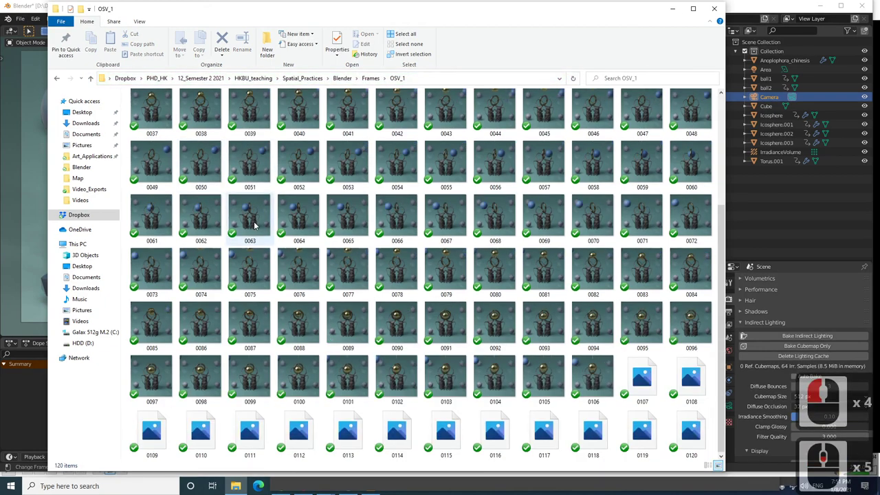
{"action": "scroll", "coordinate": [255, 225], "scroll_direction": "down", "scroll_amount": 4}
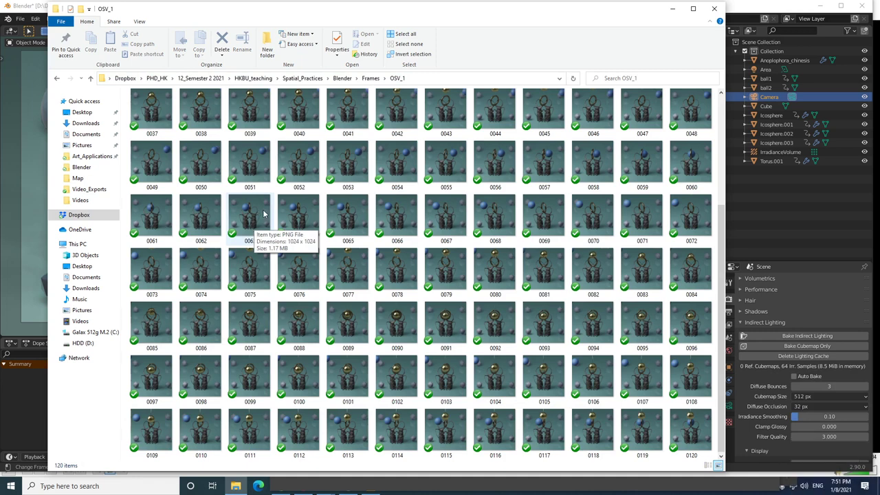
{"action": "double_click", "coordinate": [244, 116]}
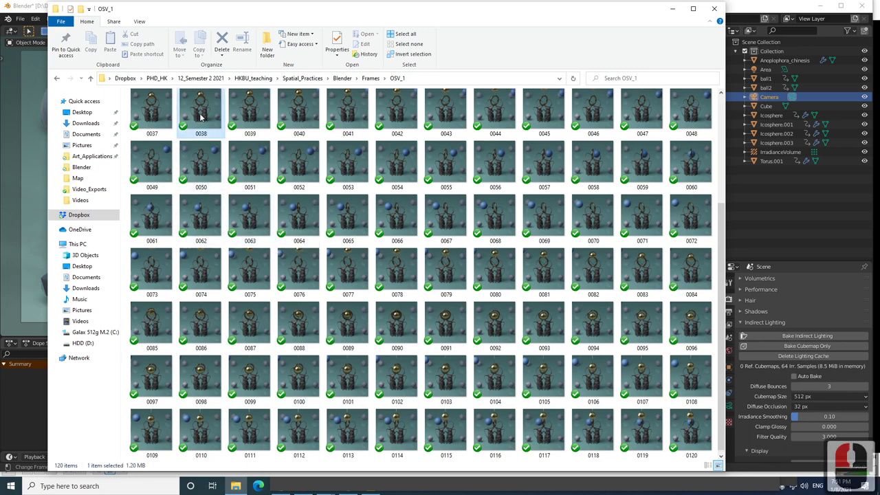
{"action": "left_click", "coordinate": [297, 114]}
{"action": "left_click", "coordinate": [348, 114]}
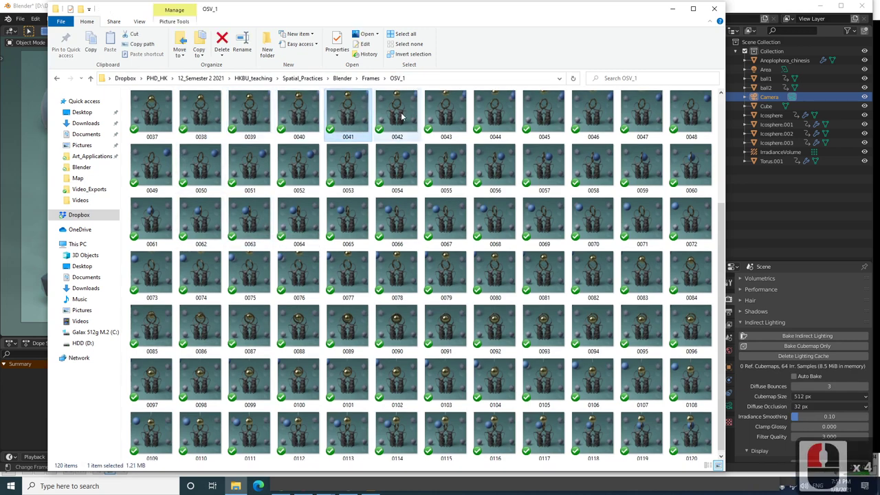
{"action": "left_click", "coordinate": [403, 117]}
{"action": "left_click", "coordinate": [438, 115]}
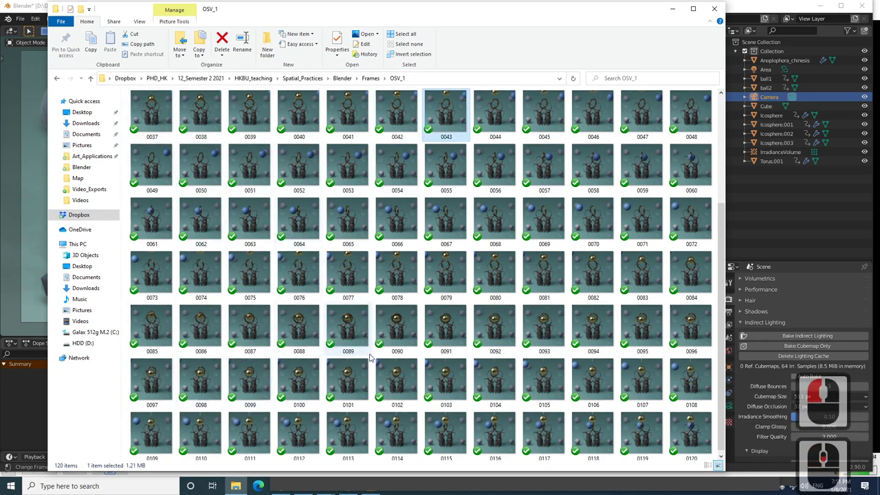
{"action": "scroll", "coordinate": [364, 323], "scroll_direction": "down", "scroll_amount": 1}
{"action": "left_click", "coordinate": [391, 292]}
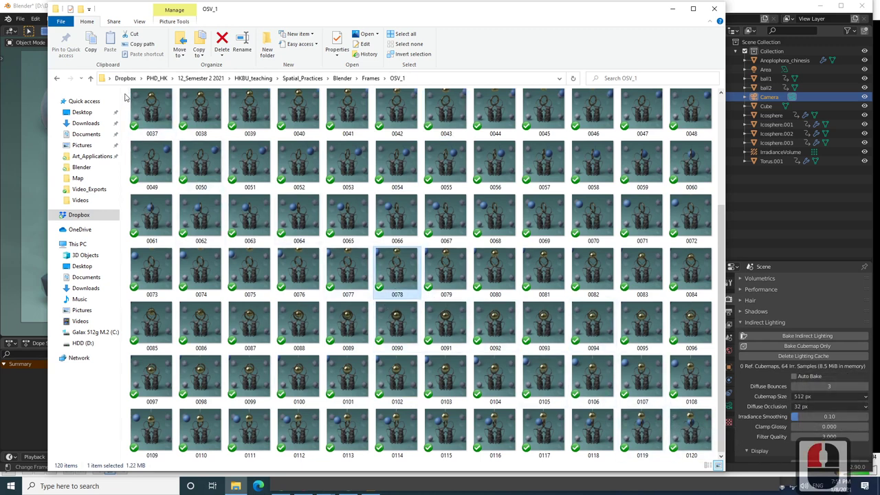
Highlight blocks of the frame sequence, including 0037 to 0060 and 0085 to 0120, and single out frame 0065
{"action": "left_click_drag", "start_coordinate": [127, 96], "coordinate": [700, 176]}
{"action": "left_click", "coordinate": [124, 195]}
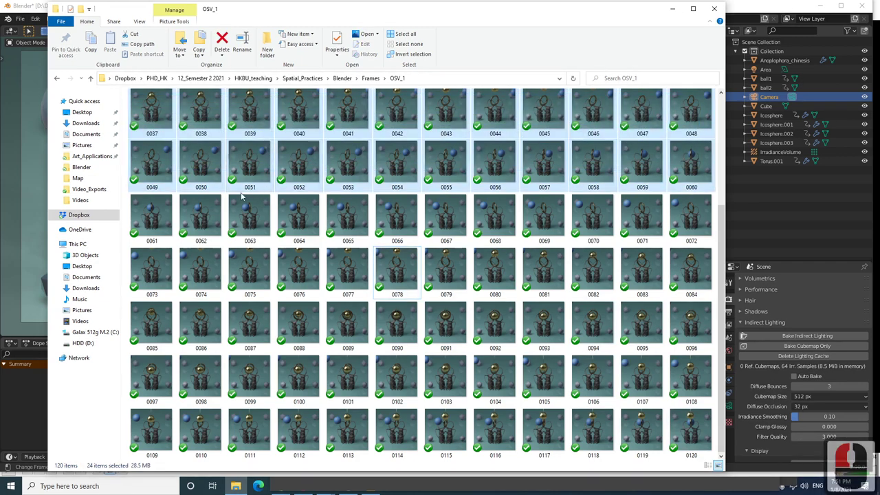
{"action": "left_click_drag", "start_coordinate": [123, 195], "coordinate": [716, 294]}
{"action": "left_click_drag", "start_coordinate": [151, 272], "coordinate": [696, 420]}
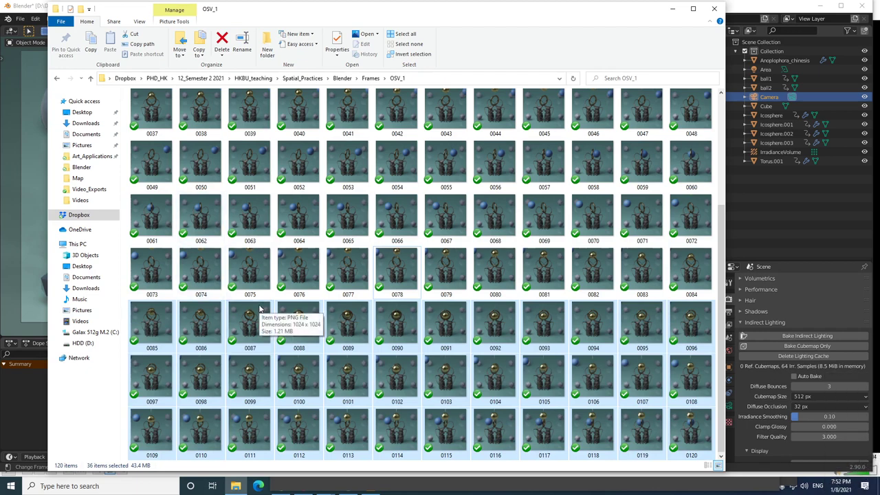
{"action": "left_click", "coordinate": [296, 216]}
{"action": "left_click", "coordinate": [343, 220]}
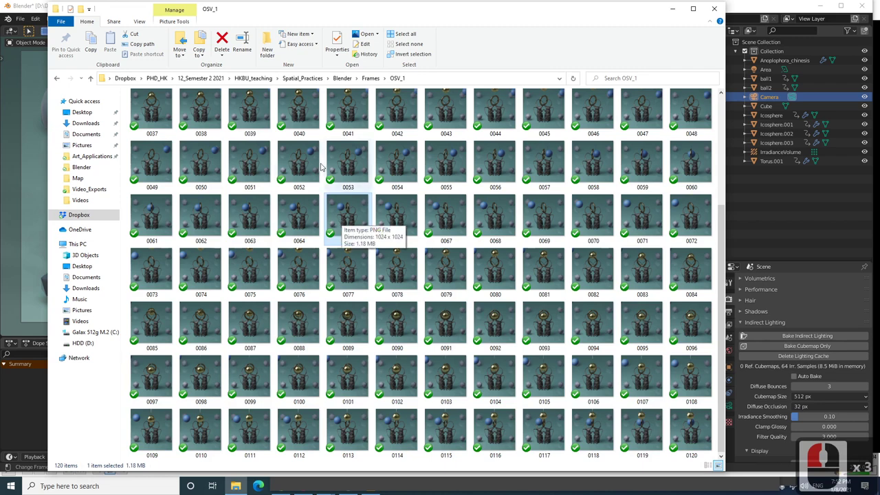
{"action": "scroll", "coordinate": [265, 193], "scroll_direction": "down", "scroll_amount": 5}
{"action": "scroll", "coordinate": [227, 182], "scroll_direction": "up", "scroll_amount": 5}
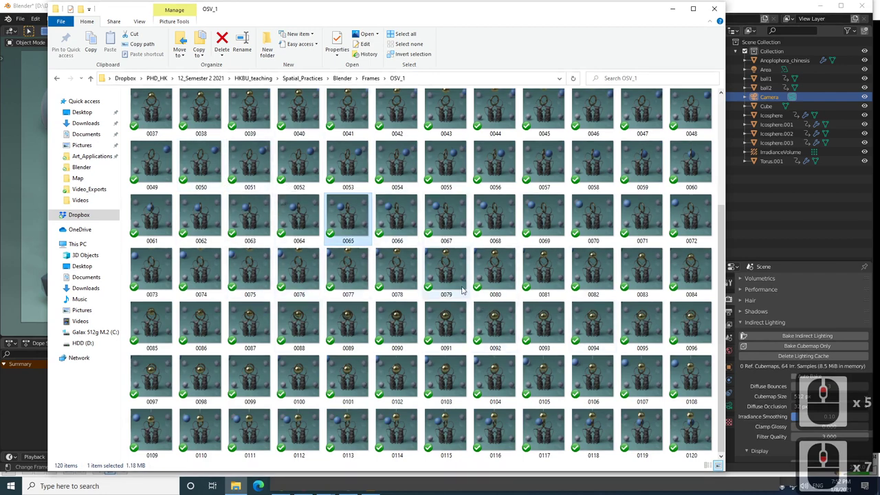
Return to the Blender scene and set the output frame rate to 25 fps
{"action": "key", "text": "alt+Tab"}
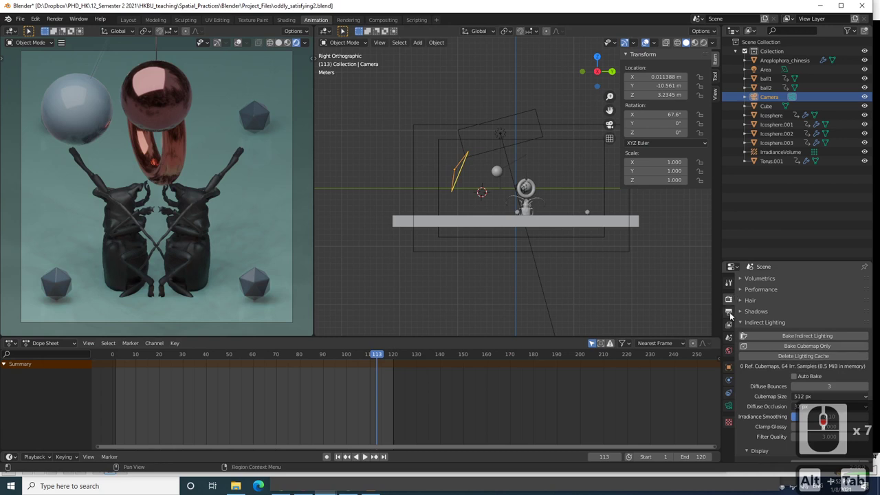
{"action": "left_click", "coordinate": [730, 313]}
{"action": "scroll", "coordinate": [775, 370], "scroll_direction": "down", "scroll_amount": 2}
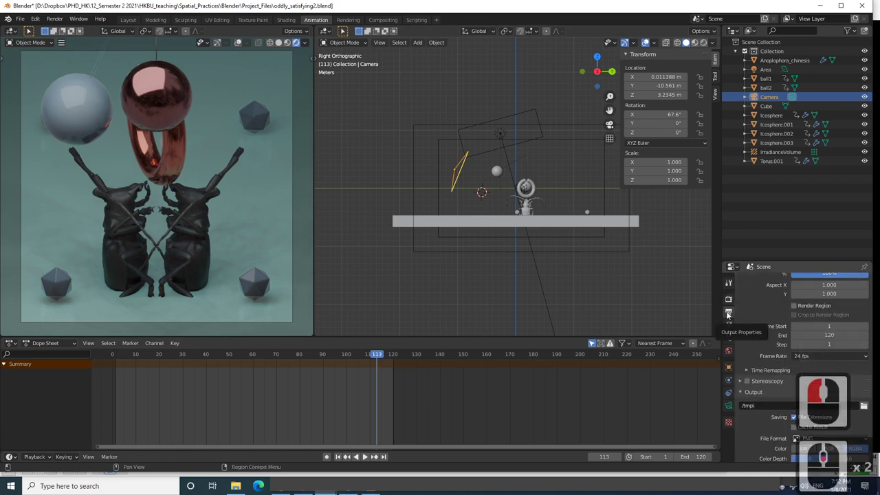
{"action": "scroll", "coordinate": [755, 347], "scroll_direction": "down", "scroll_amount": 2}
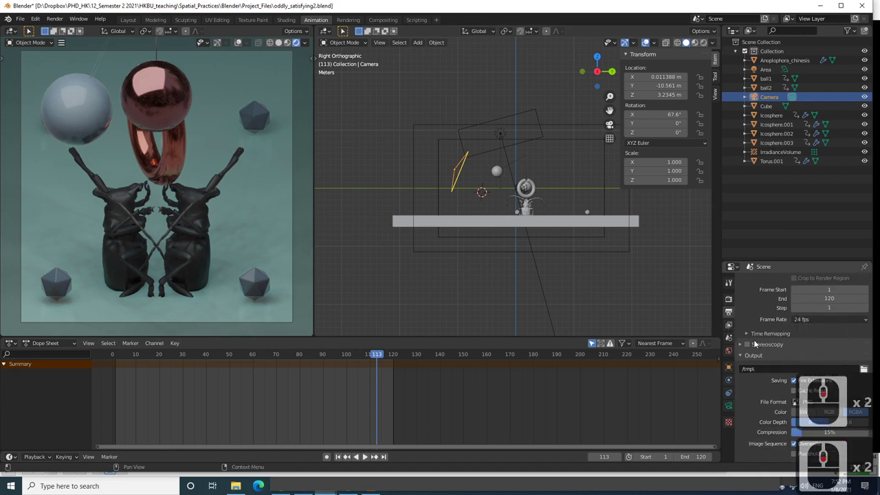
{"action": "left_click", "coordinate": [810, 321]}
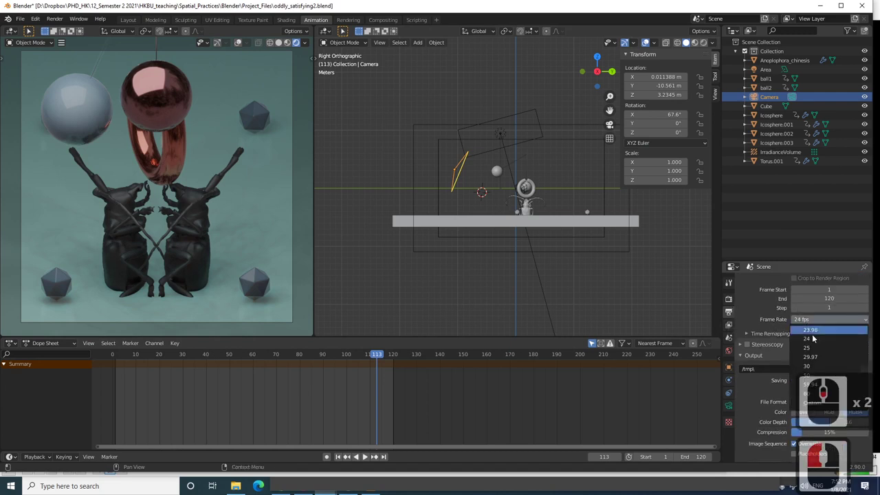
{"action": "left_click", "coordinate": [815, 344]}
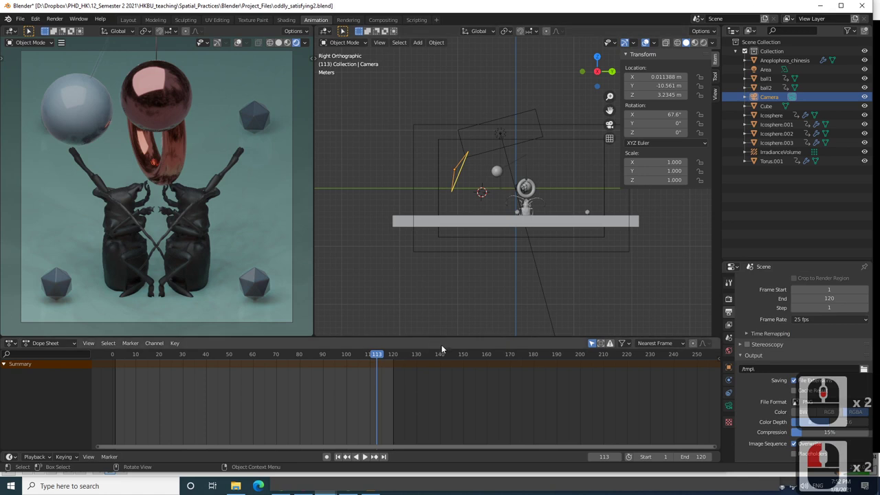
Play the animation briefly to check its timing and keep 25 fps as the output frame rate
{"action": "key", "text": "space"}
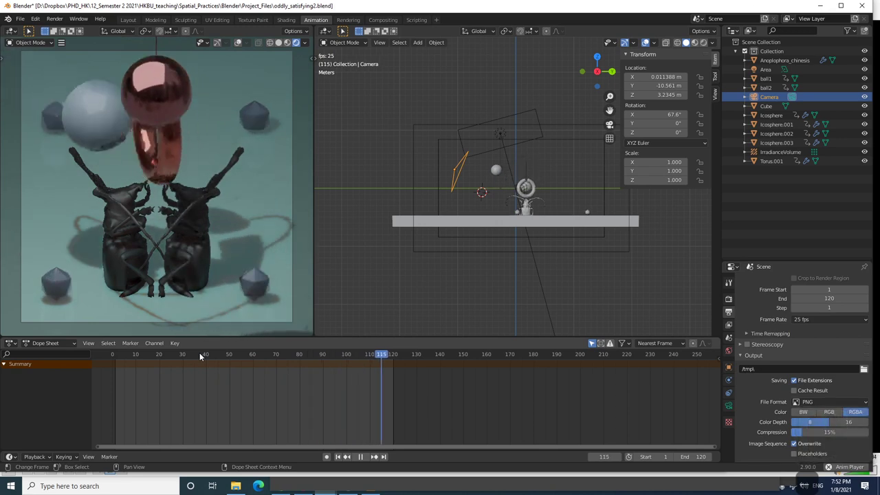
{"action": "key", "text": "space"}
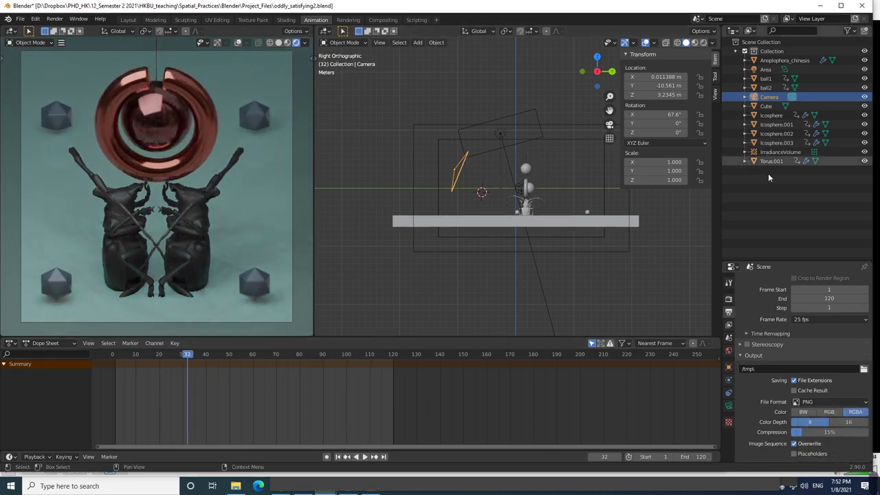
{"action": "left_click", "coordinate": [806, 320]}
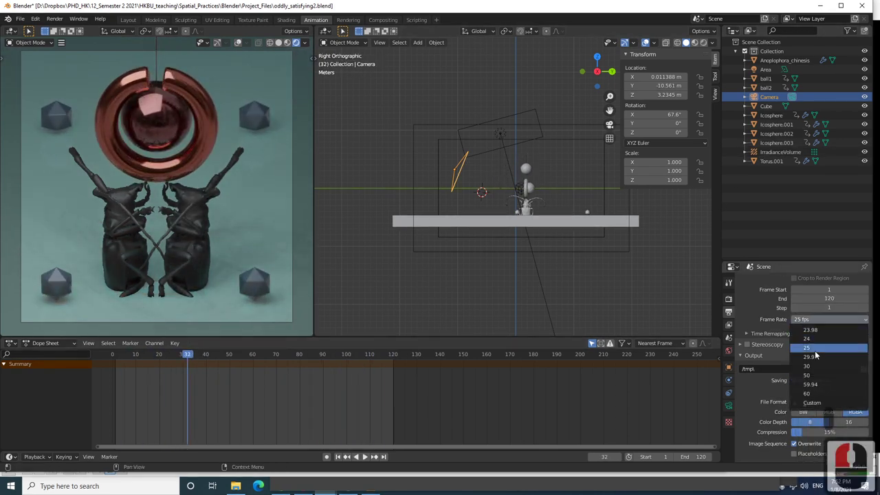
{"action": "left_click", "coordinate": [816, 350]}
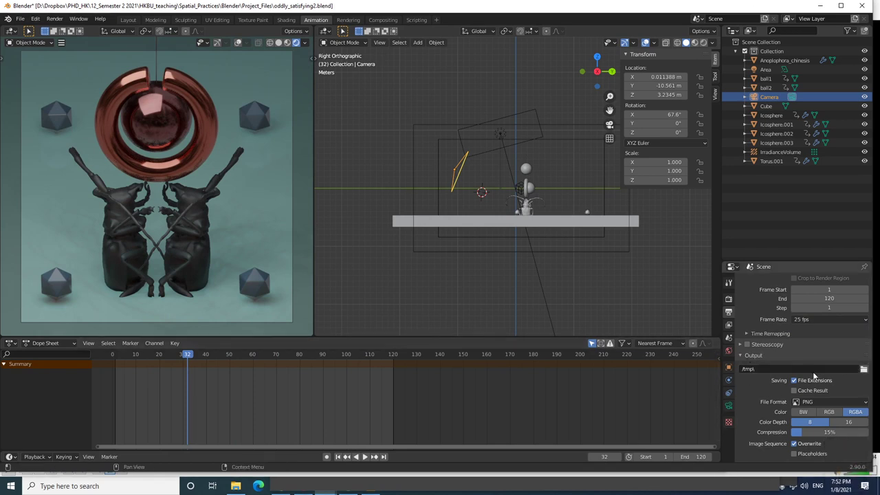
Start choosing a render output location and navigate to the Blender project folder that holds Project_Files
{"action": "left_click", "coordinate": [864, 370]}
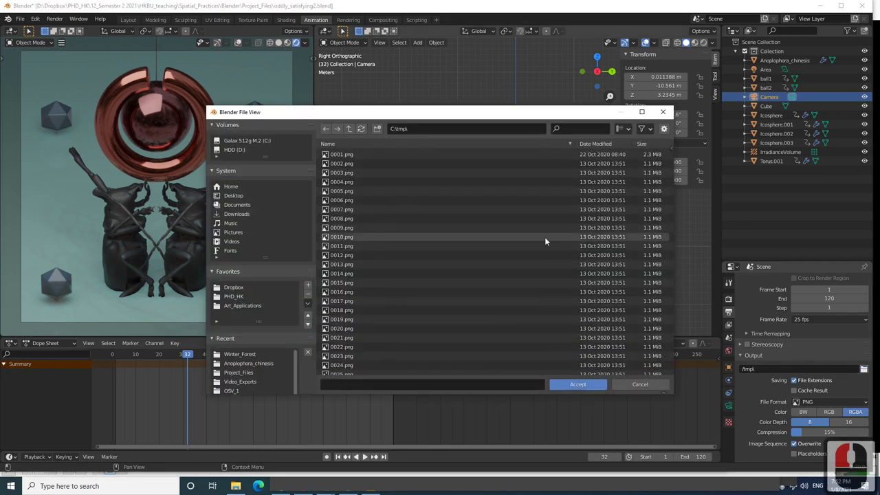
{"action": "double_click", "coordinate": [349, 131]}
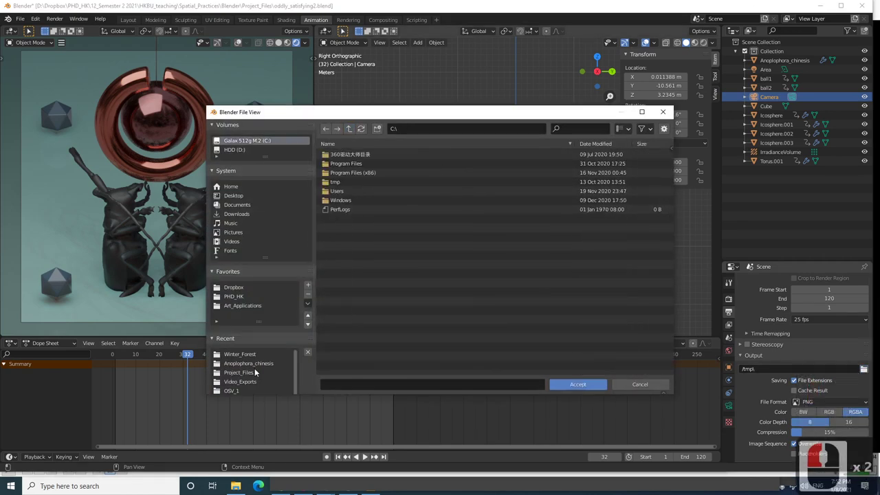
{"action": "double_click", "coordinate": [239, 372]}
{"action": "left_click", "coordinate": [349, 129]}
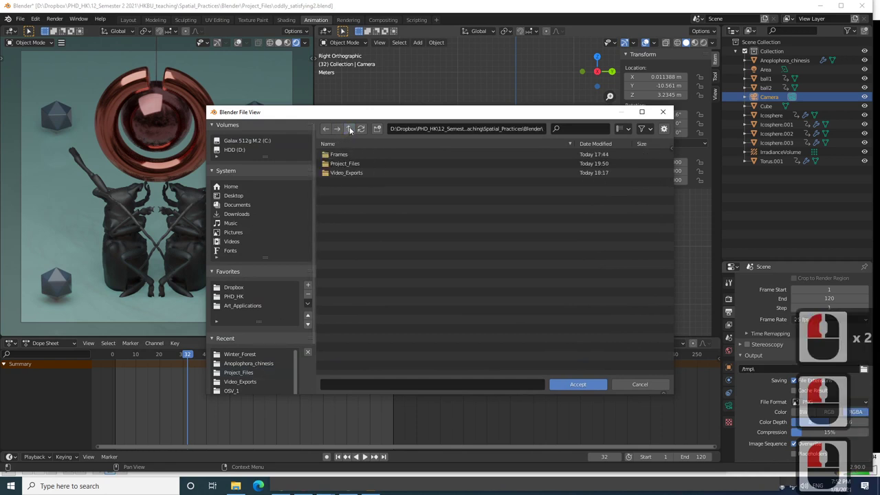
{"action": "left_click", "coordinate": [349, 129]}
Look through the Project_Files and Video_Exports folders, returning to the parent Blender folder
{"action": "double_click", "coordinate": [340, 155]}
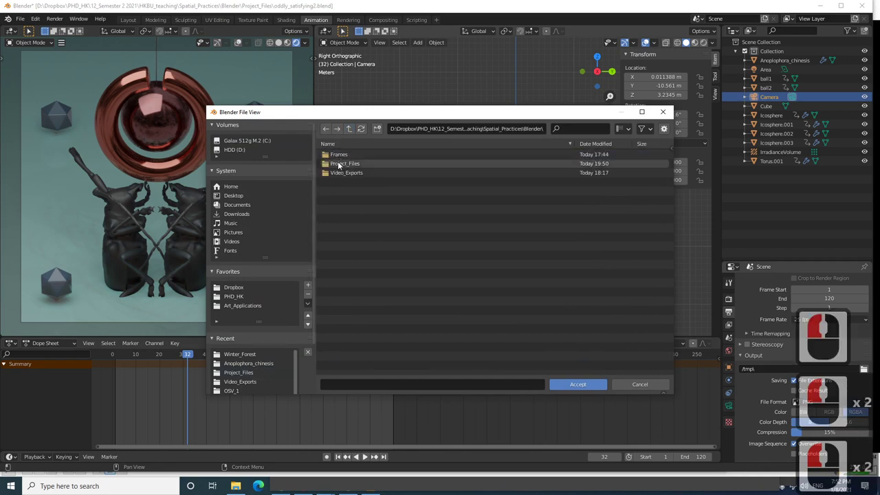
{"action": "double_click", "coordinate": [354, 165]}
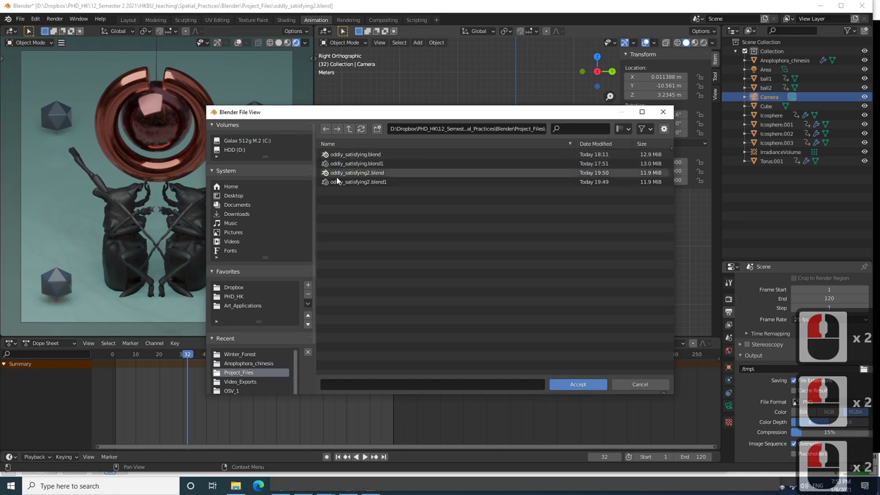
{"action": "left_click", "coordinate": [349, 129]}
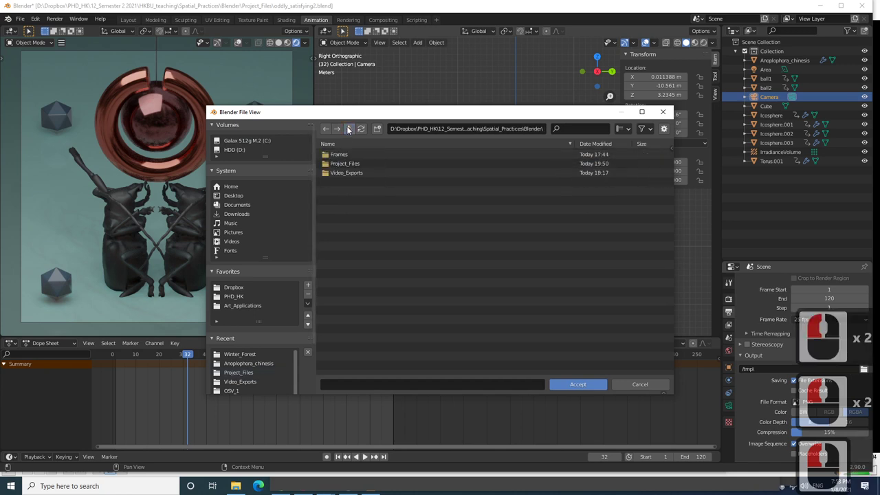
{"action": "left_click", "coordinate": [349, 172]}
{"action": "double_click", "coordinate": [349, 173]}
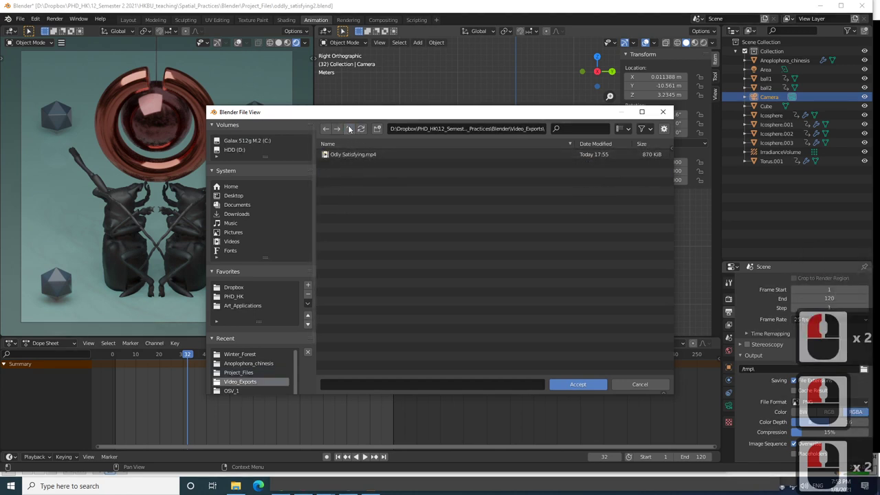
{"action": "left_click", "coordinate": [348, 129]}
Open the Frames folder, look over the existing PNG sequence in OSV_1 and return to Frames
{"action": "double_click", "coordinate": [344, 153]}
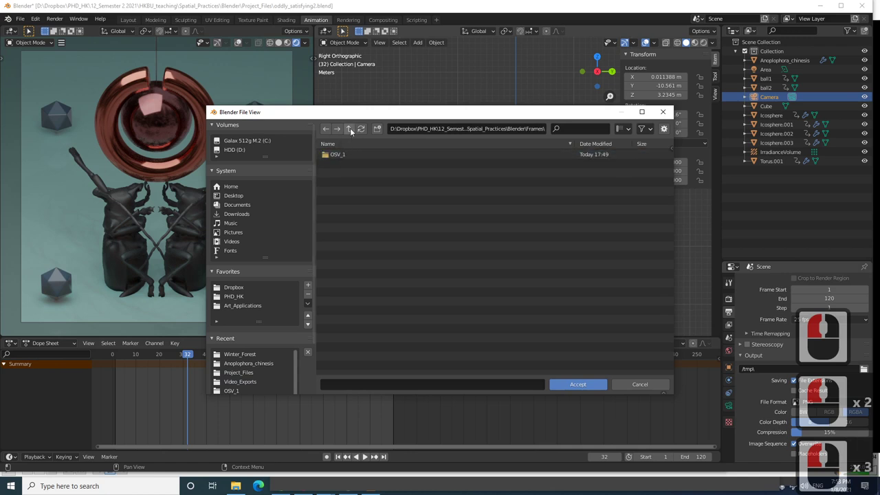
{"action": "double_click", "coordinate": [340, 154]}
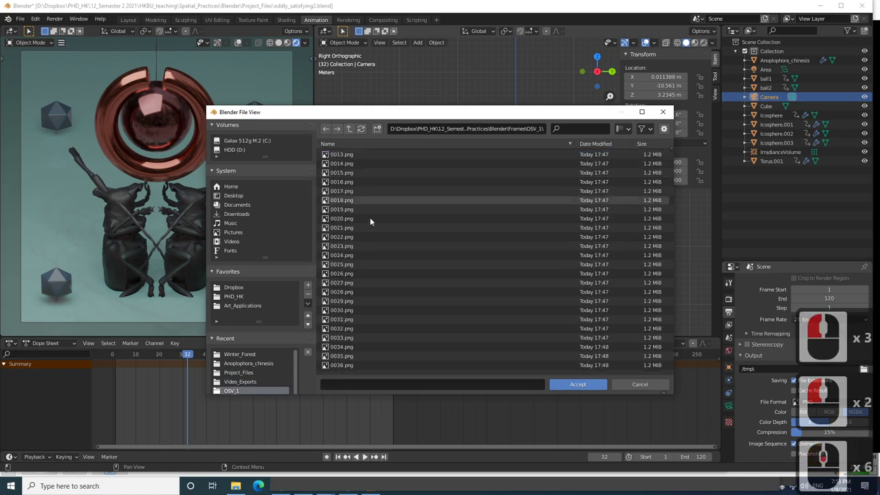
{"action": "left_click", "coordinate": [349, 129]}
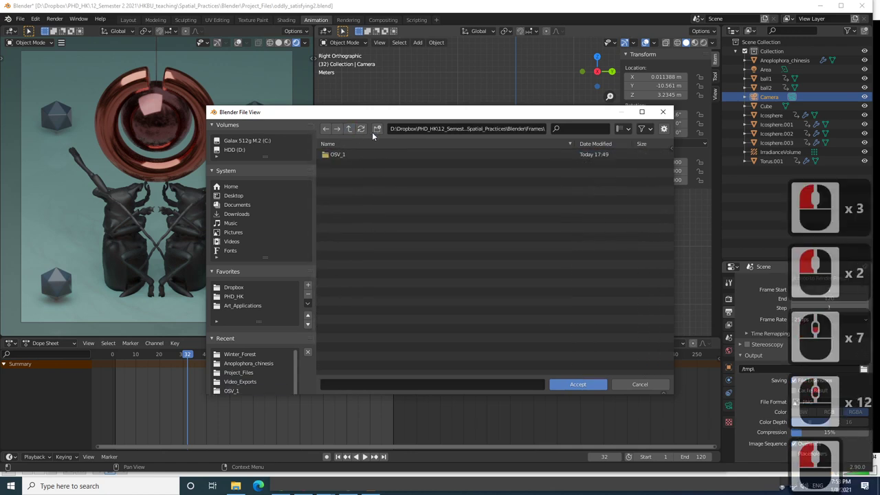
Create a folder named OSV_2 inside Frames and accept it as the render output path
{"action": "left_click", "coordinate": [377, 128]}
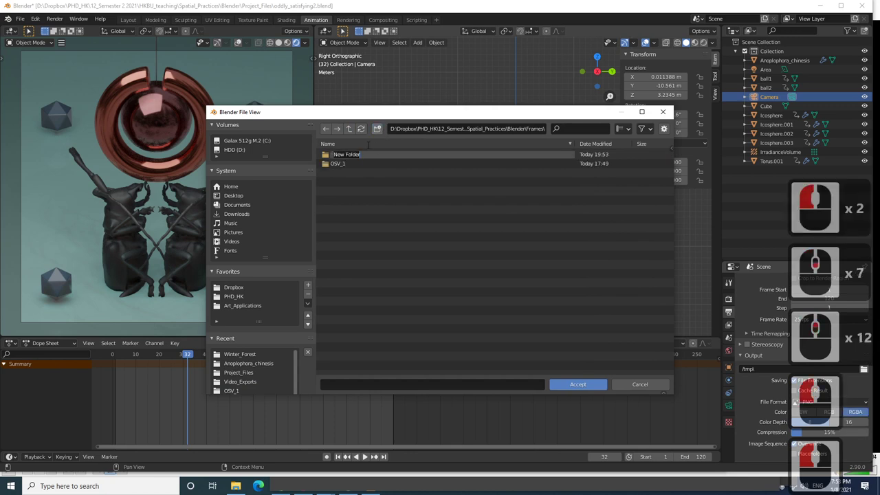
{"action": "type", "text": "OSV_2"}
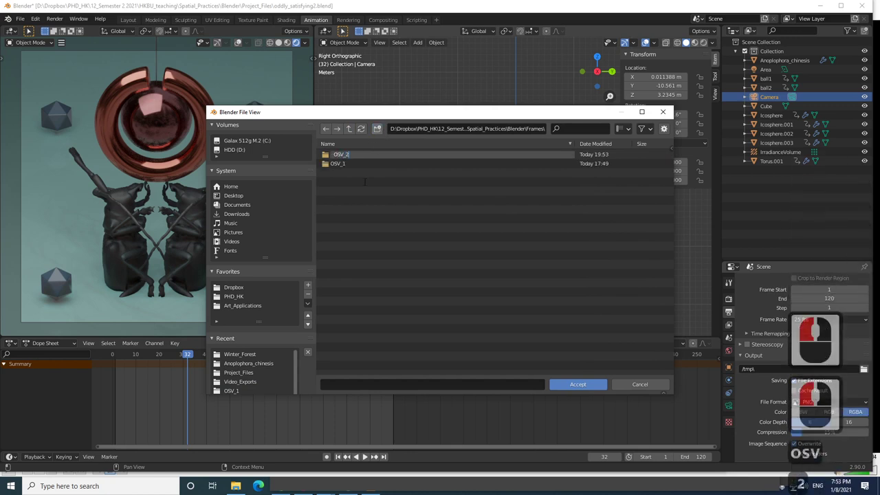
{"action": "left_click", "coordinate": [356, 193]}
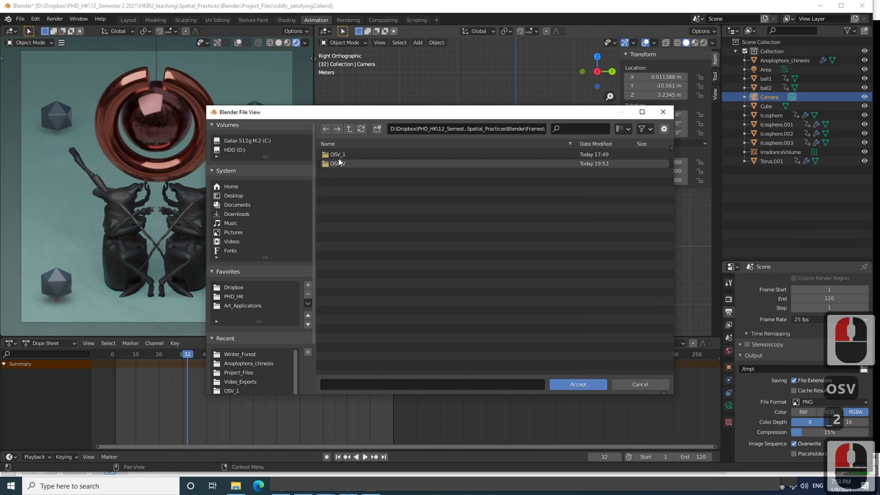
{"action": "double_click", "coordinate": [339, 163]}
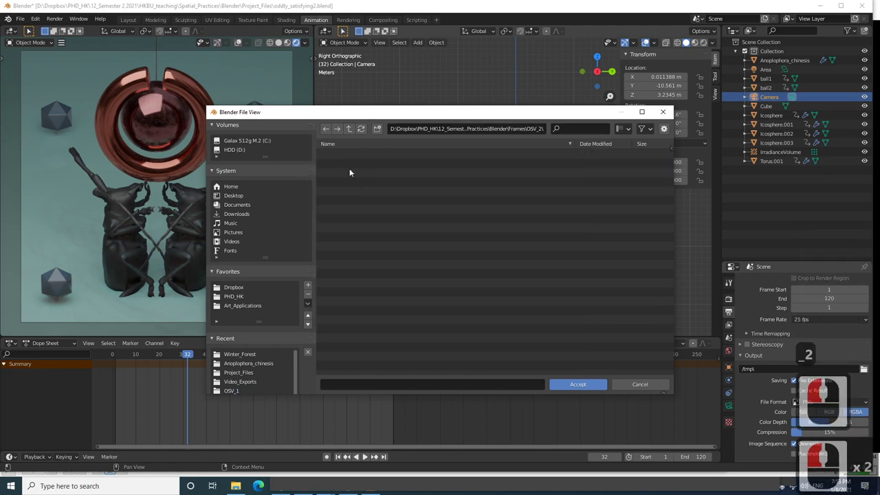
{"action": "left_click", "coordinate": [584, 384]}
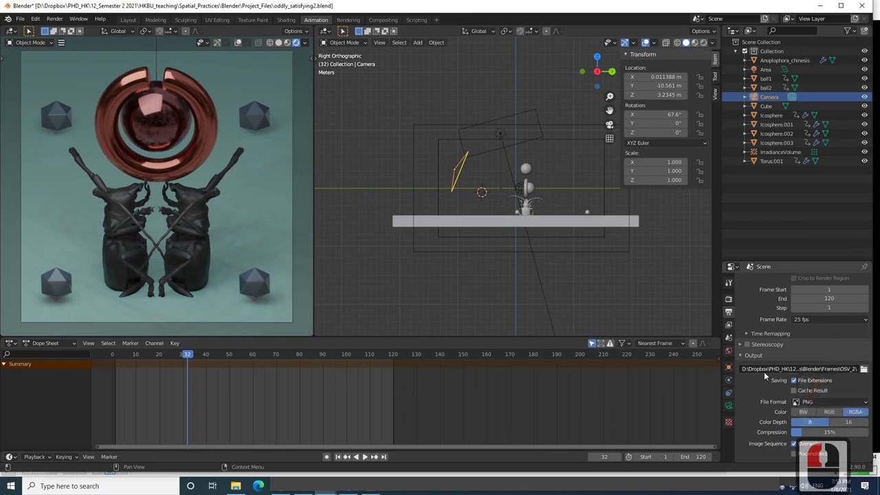
Review the output file format, resolution and frame range settings of the scene
{"action": "scroll", "coordinate": [791, 399], "scroll_direction": "down", "scroll_amount": 1}
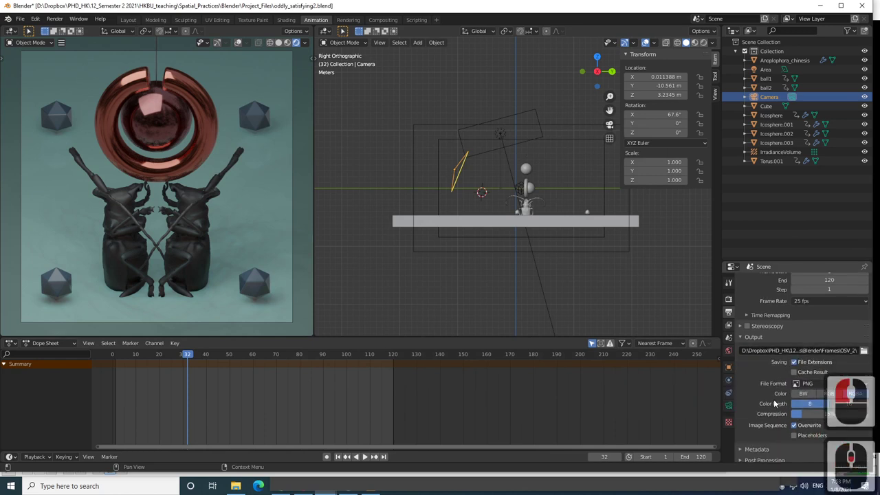
{"action": "left_click", "coordinate": [810, 387]}
{"action": "left_click", "coordinate": [810, 387]}
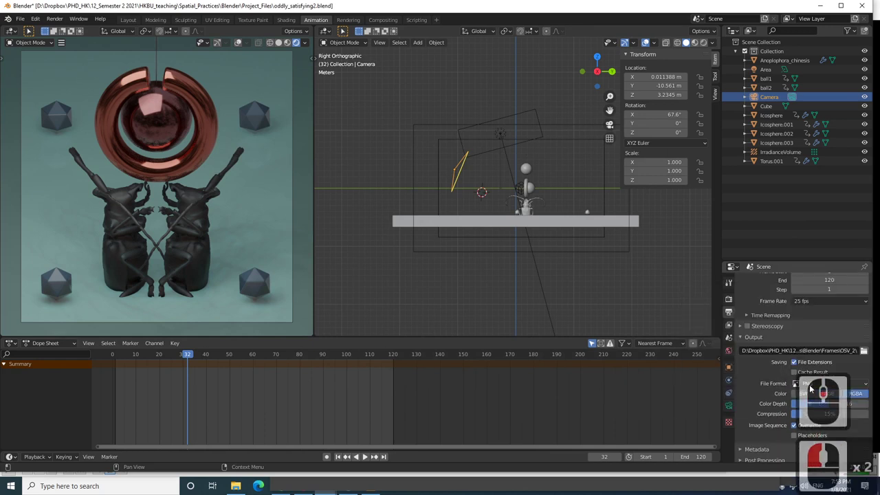
{"action": "scroll", "coordinate": [764, 367], "scroll_direction": "up", "scroll_amount": 9}
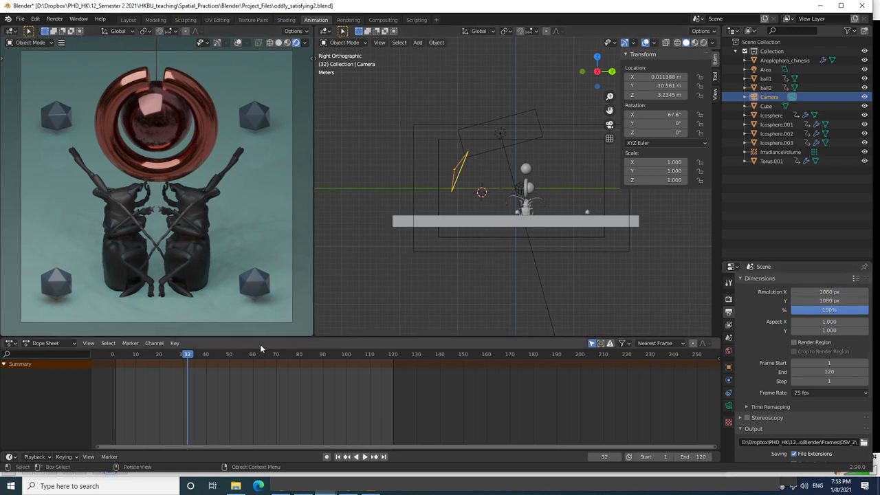
Return the timeline to frame 1 and start rendering the full animation
{"action": "left_click", "coordinate": [337, 457]}
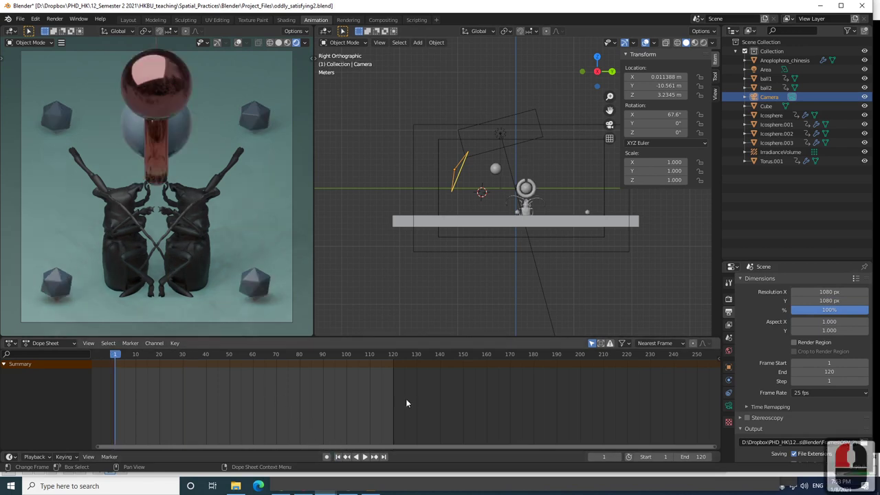
{"action": "left_click", "coordinate": [56, 20]}
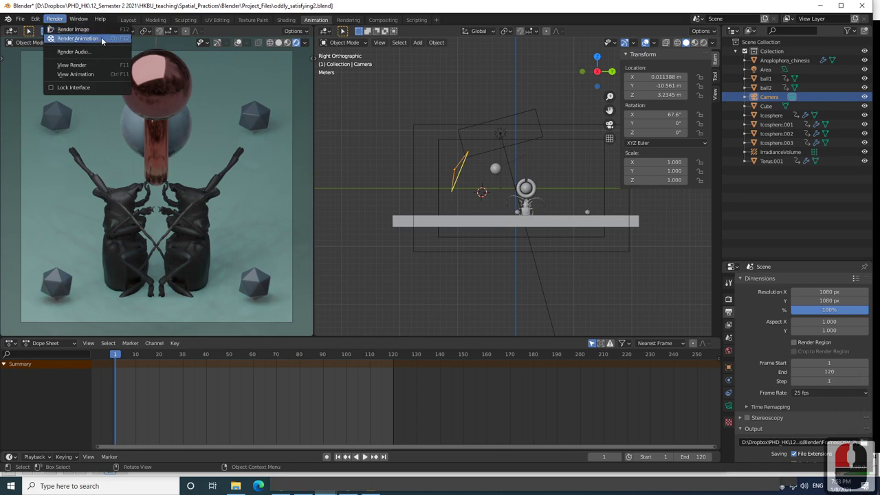
{"action": "left_click", "coordinate": [79, 38]}
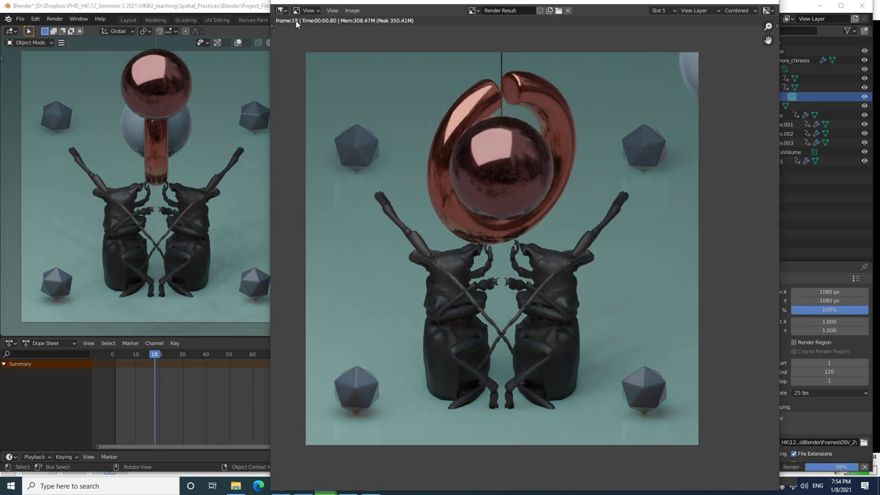
Switch to File Explorer and check the frames being rendered into the OSV_2 folder inside Frames
{"action": "key", "text": "alt+Tab"}
{"action": "key", "text": "alt+Tab"}
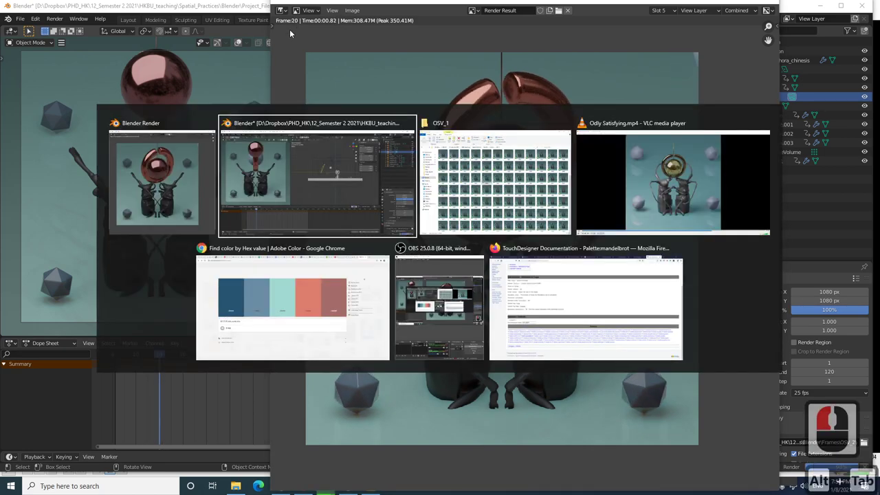
{"action": "left_click", "coordinate": [92, 78]}
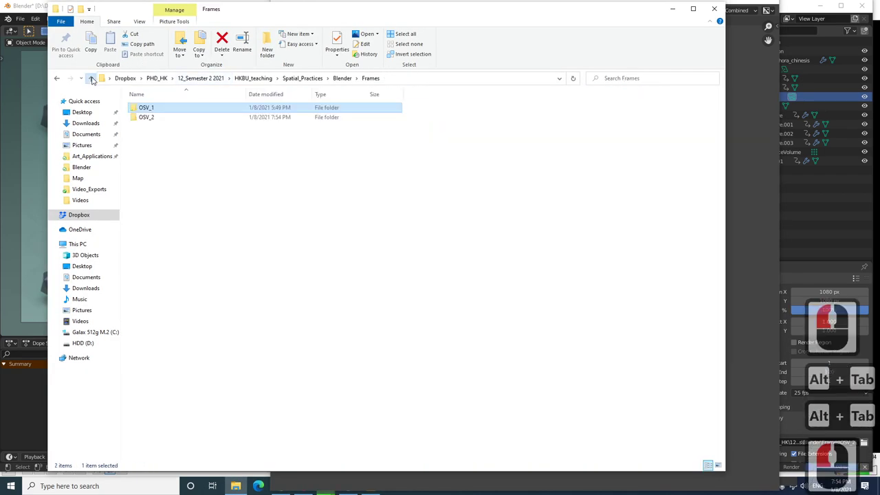
{"action": "double_click", "coordinate": [146, 117]}
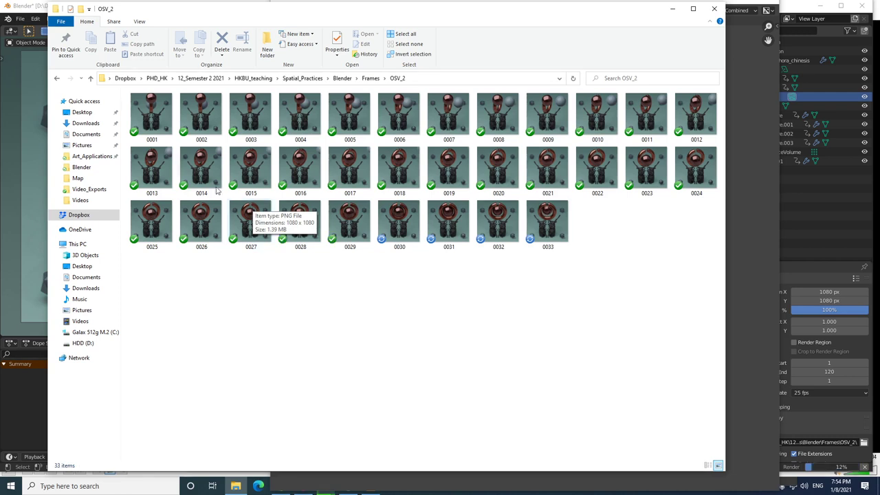
{"action": "left_click", "coordinate": [89, 78]}
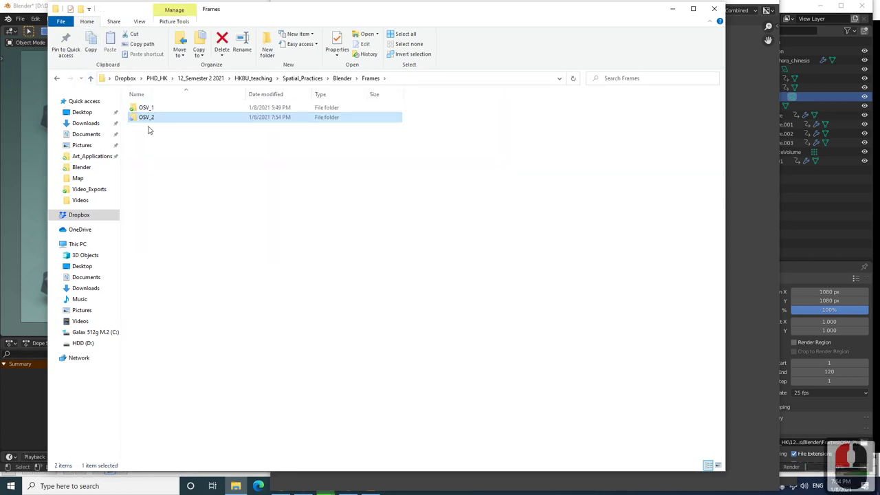
{"action": "double_click", "coordinate": [146, 119]}
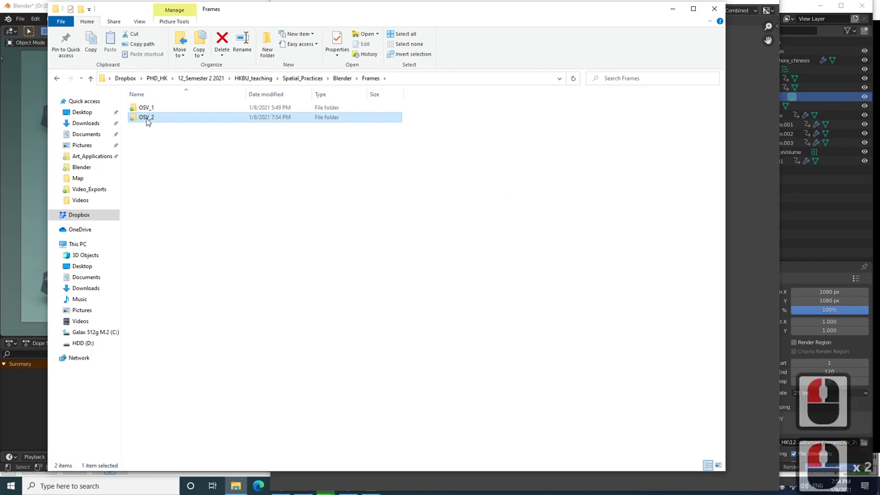
Switch back to the Blender scene, cancel the running animation render and save the project file
{"action": "left_click", "coordinate": [33, 33]}
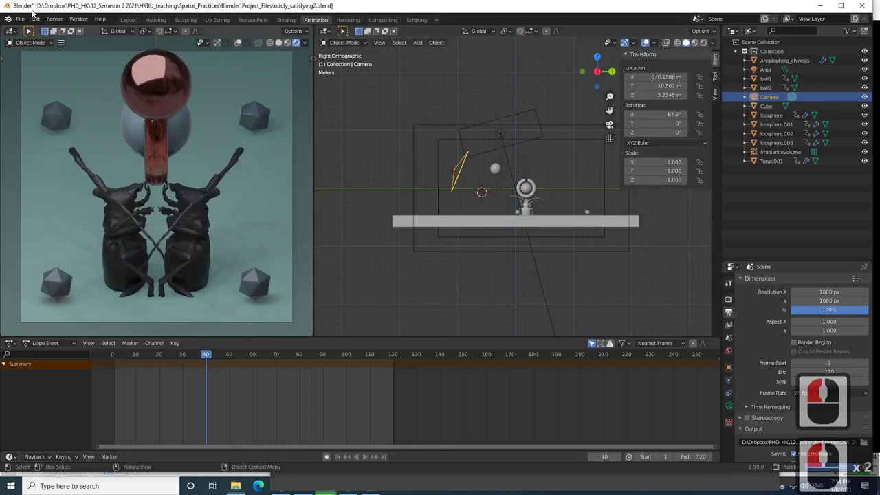
{"action": "left_click", "coordinate": [865, 467]}
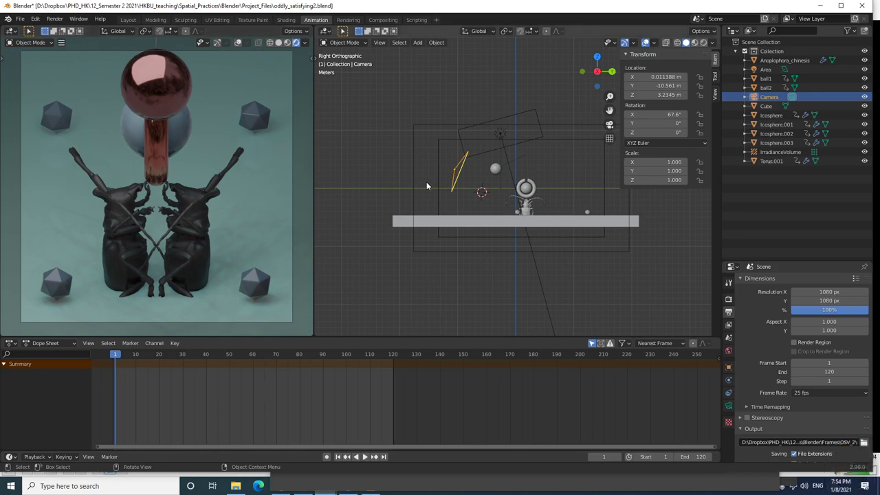
{"action": "key", "text": "ctrl+s"}
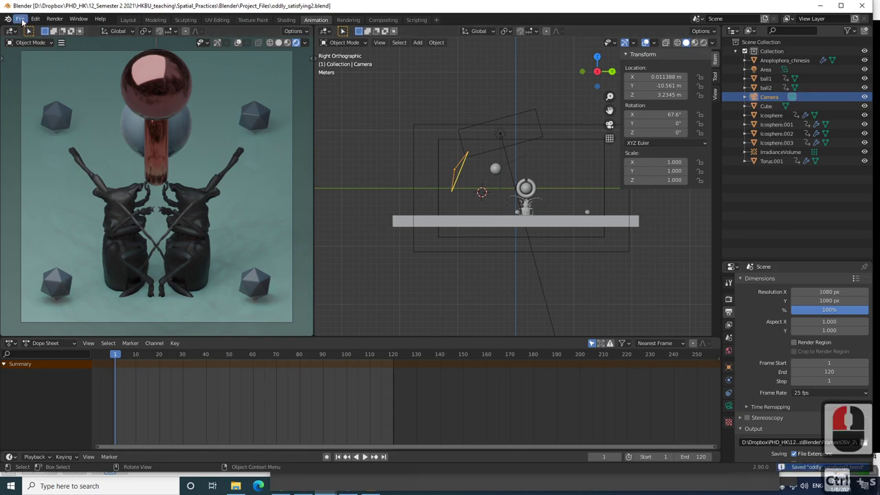
{"action": "left_click", "coordinate": [23, 21]}
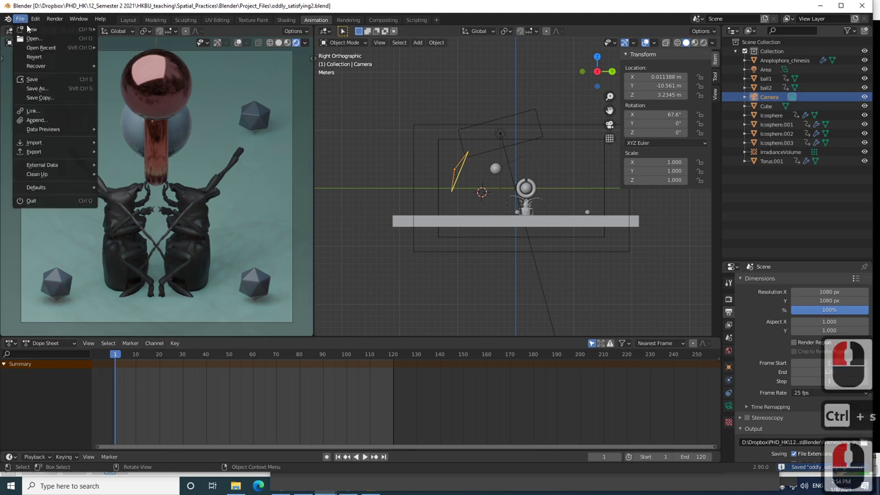
{"action": "left_click", "coordinate": [3, 22]}
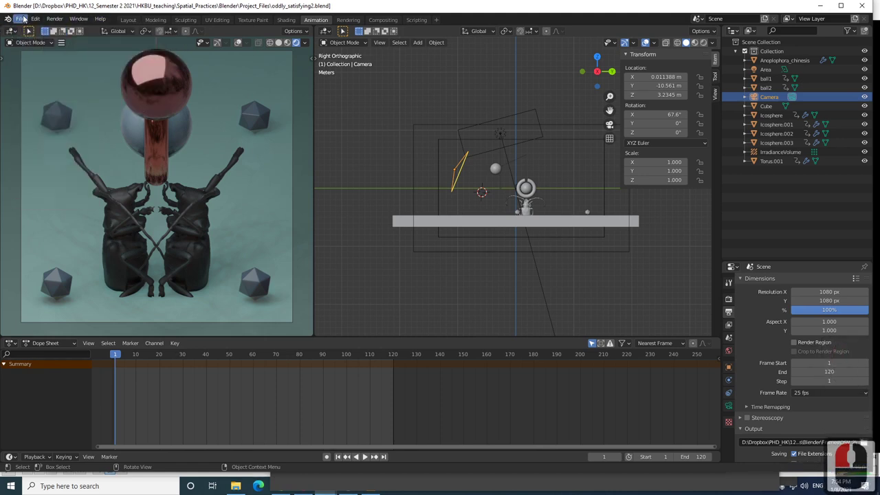
Create a new General project file
{"action": "left_click", "coordinate": [23, 18]}
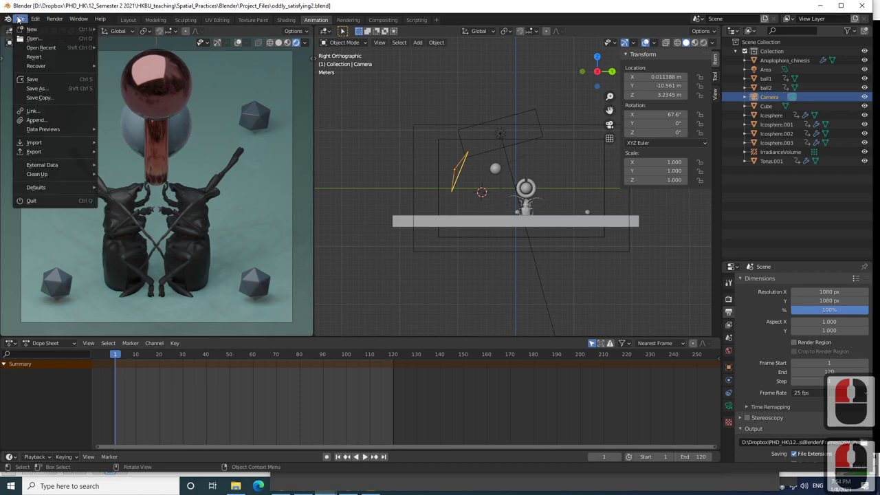
{"action": "left_click", "coordinate": [19, 19]}
{"action": "left_click", "coordinate": [20, 19]}
{"action": "mouse_move", "coordinate": [80, 32]}
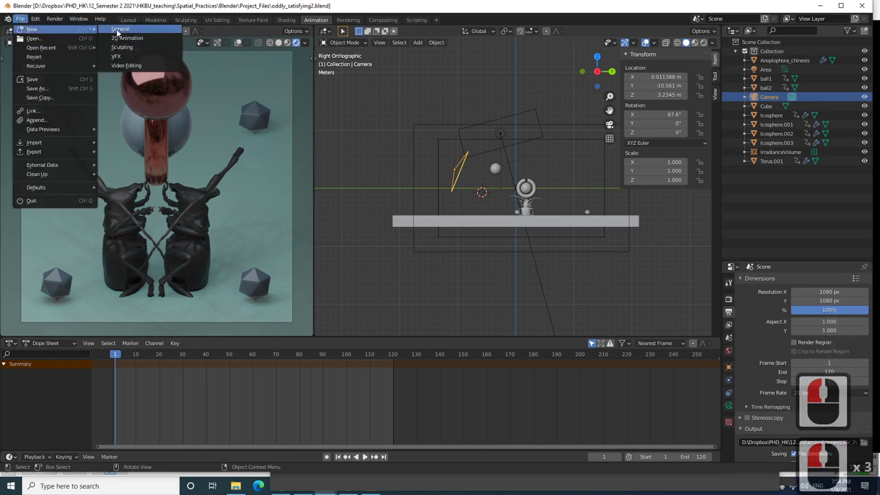
{"action": "left_click", "coordinate": [119, 30]}
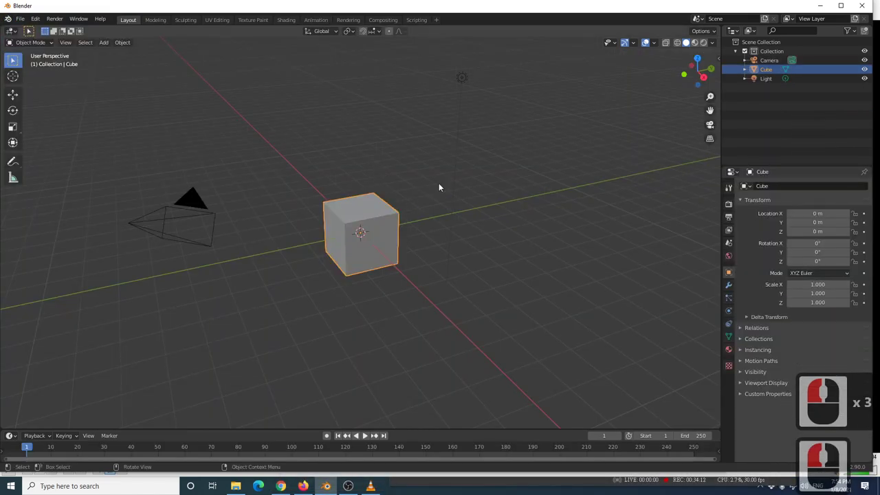
Add a Video Editing workspace to the new project
{"action": "left_click", "coordinate": [436, 21]}
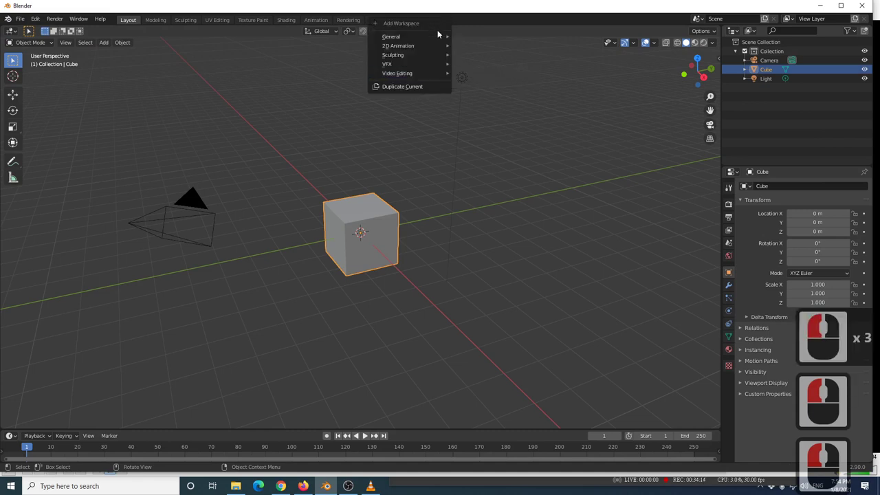
{"action": "mouse_move", "coordinate": [432, 72]}
{"action": "left_click", "coordinate": [441, 102]}
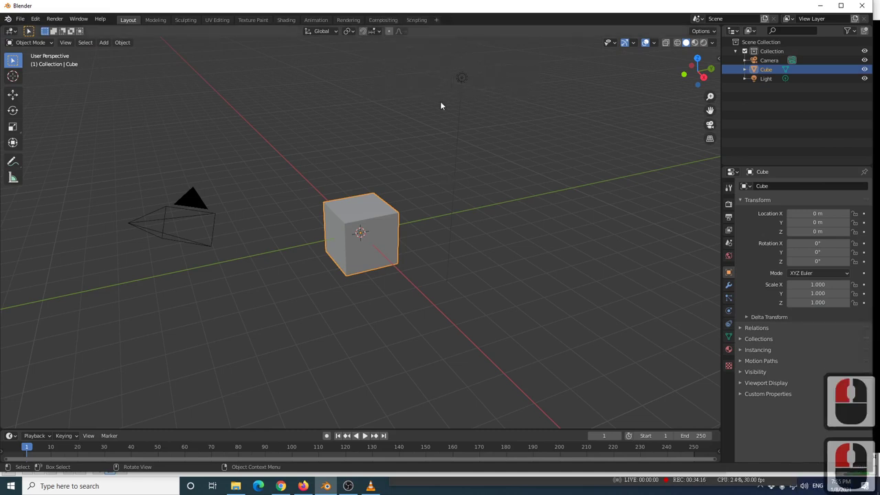
{"action": "left_click", "coordinate": [438, 21]}
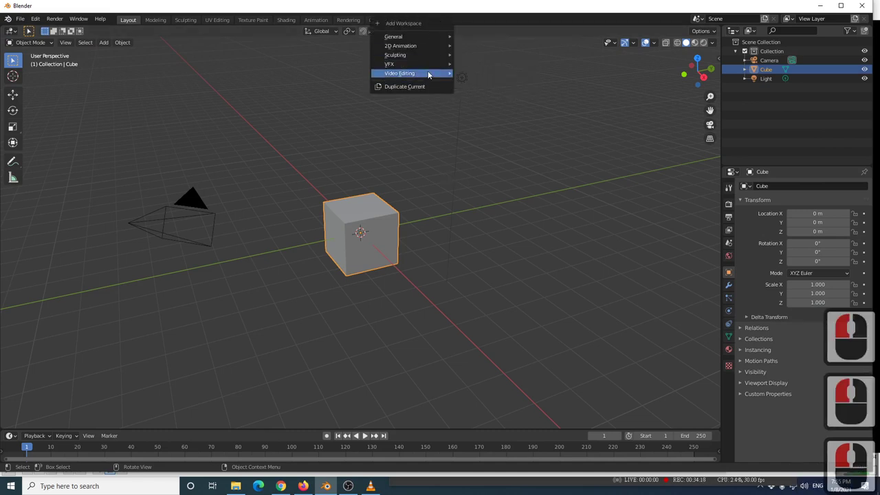
{"action": "mouse_move", "coordinate": [432, 74]}
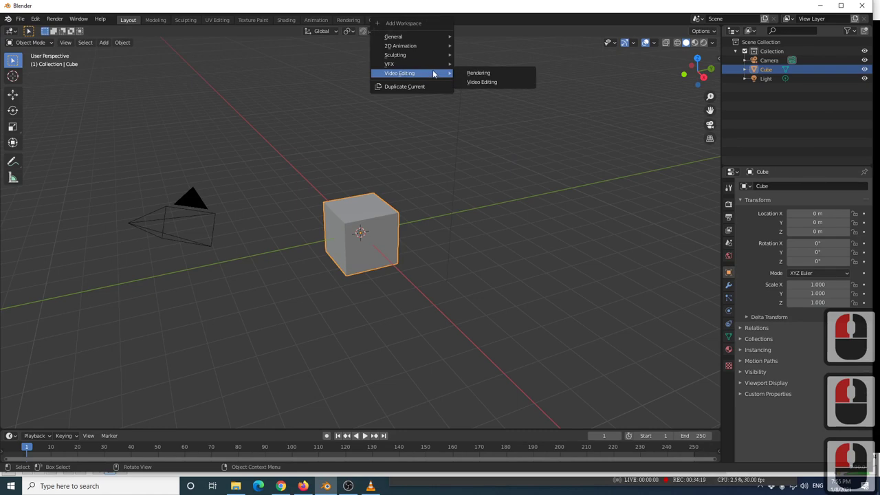
{"action": "left_click", "coordinate": [474, 82]}
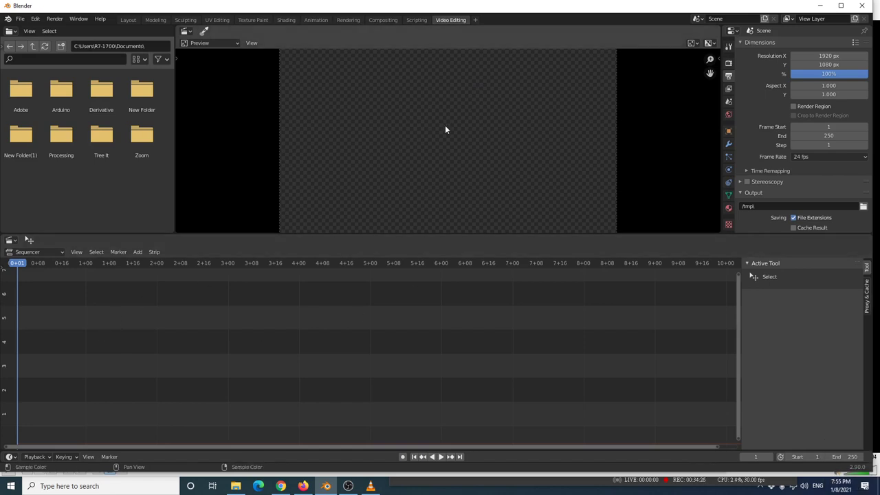
Add all PNG frames from the Frames folder's OSV_1 subfolder to the sequencer as one image sequence strip on channel 1
{"action": "scroll", "coordinate": [231, 353], "scroll_direction": "left", "scroll_amount": 3, "text": "ctrl"}
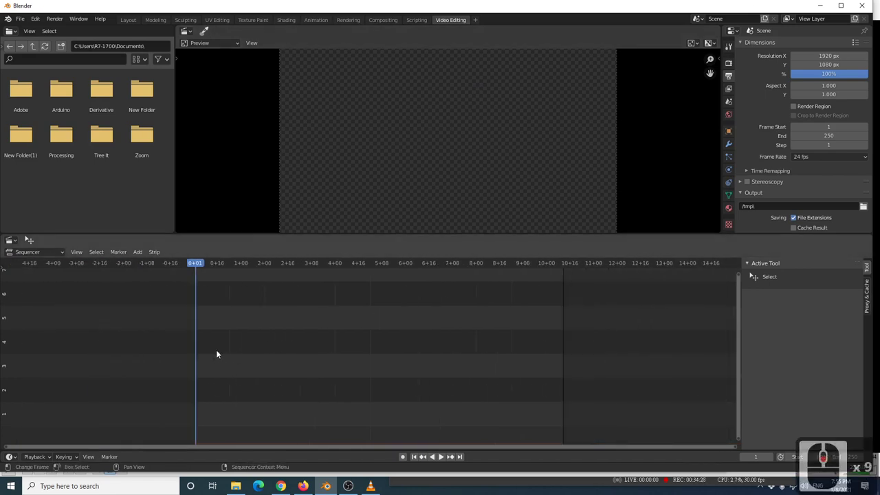
{"action": "scroll", "coordinate": [216, 349], "scroll_direction": "down", "scroll_amount": 9}
{"action": "scroll", "coordinate": [216, 354], "scroll_direction": "right", "scroll_amount": 4, "text": "ctrl"}
{"action": "key", "text": "shift+a"}
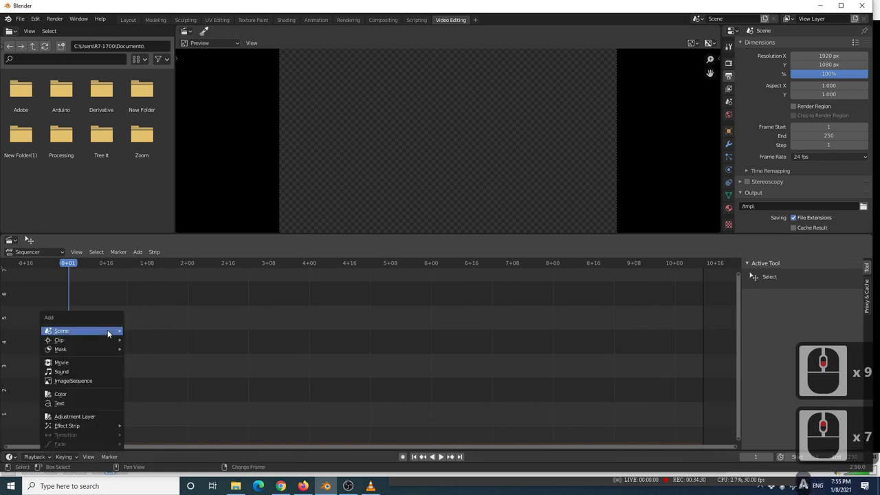
{"action": "mouse_move", "coordinate": [107, 331]}
{"action": "left_click", "coordinate": [90, 381]}
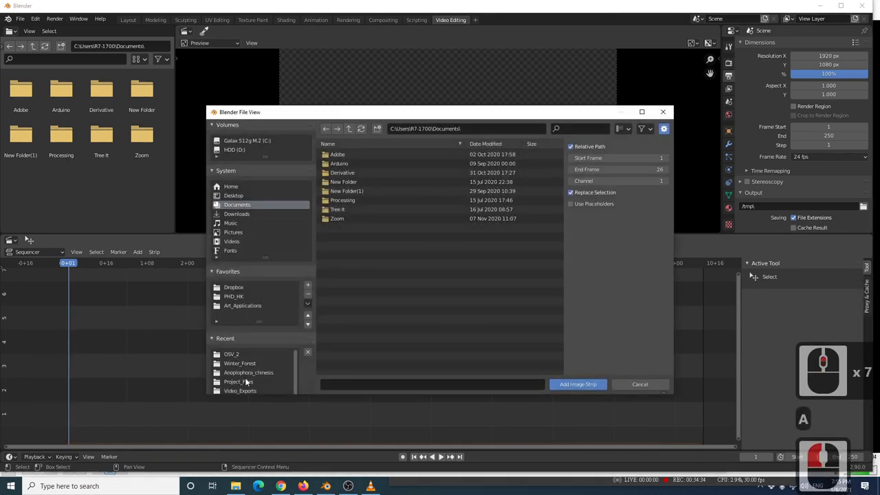
{"action": "left_click", "coordinate": [246, 383]}
{"action": "left_click", "coordinate": [349, 130]}
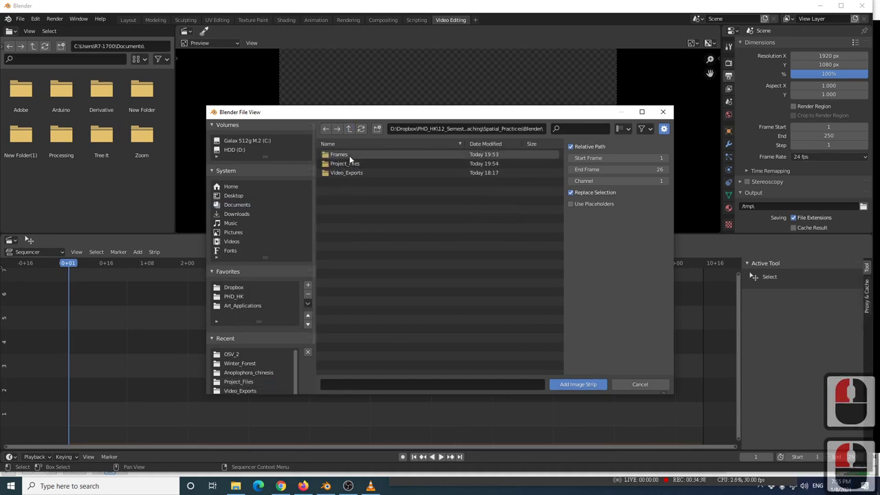
{"action": "double_click", "coordinate": [347, 155]}
{"action": "double_click", "coordinate": [344, 155]}
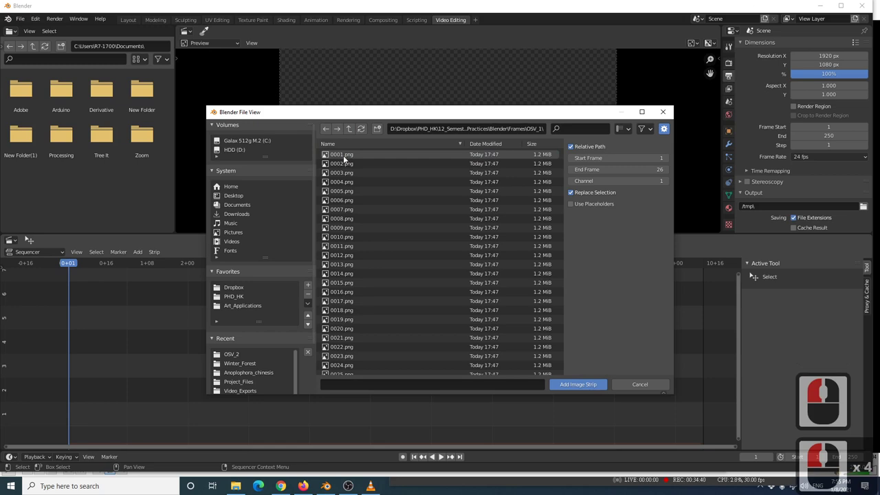
{"action": "key", "text": "a"}
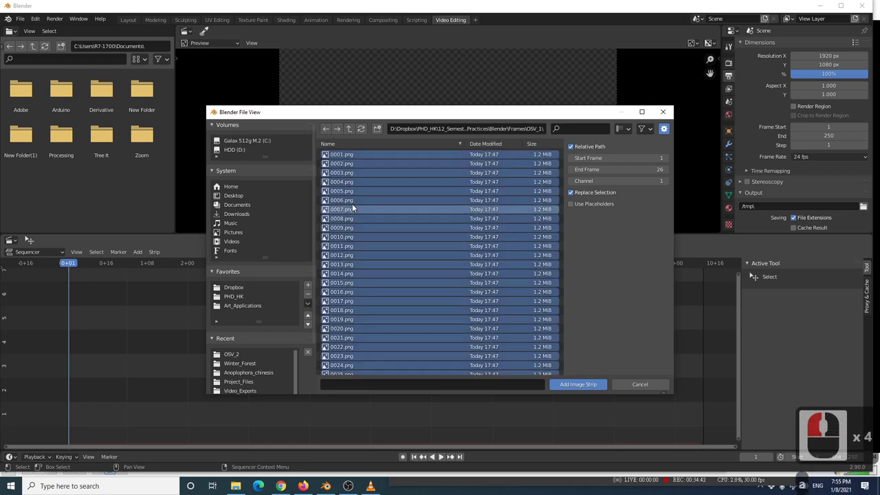
{"action": "left_click", "coordinate": [578, 385]}
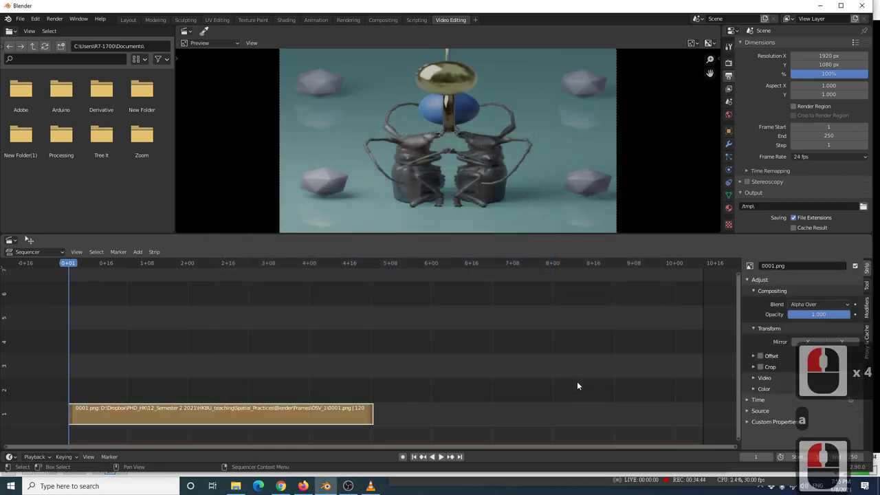
Set the output resolution's X value to 1080 px and enlarge the preview area above the sequencer
{"action": "left_click", "coordinate": [821, 57]}
{"action": "type", "text": "1080"}
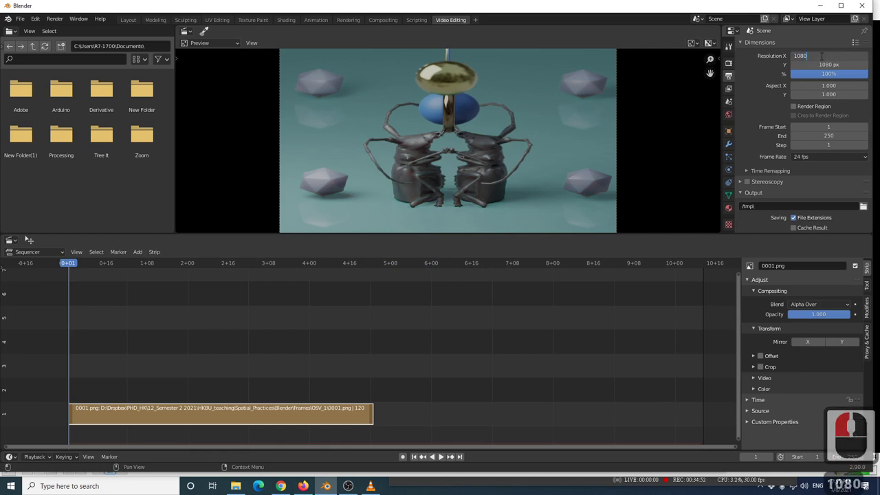
{"action": "key", "text": "Return"}
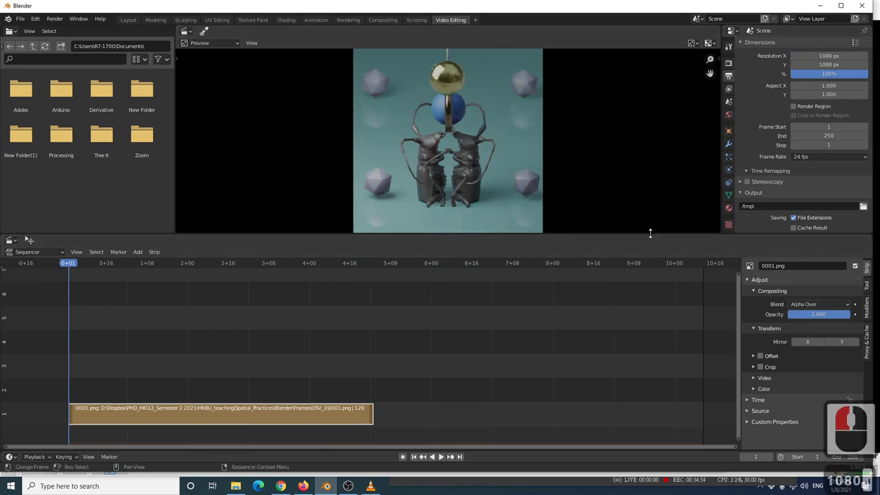
{"action": "left_click_drag", "start_coordinate": [650, 235], "coordinate": [651, 296]}
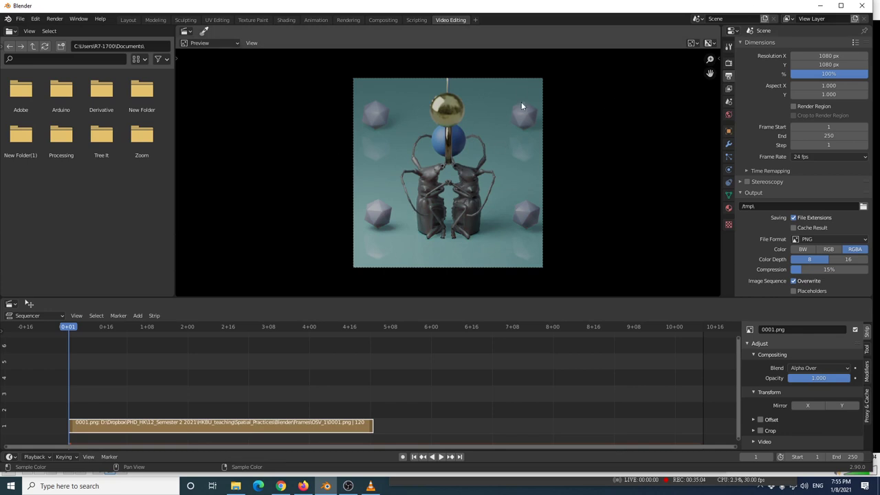
{"action": "scroll", "coordinate": [509, 156], "scroll_direction": "up", "scroll_amount": 3}
{"action": "scroll", "coordinate": [505, 165], "scroll_direction": "down", "scroll_amount": 2}
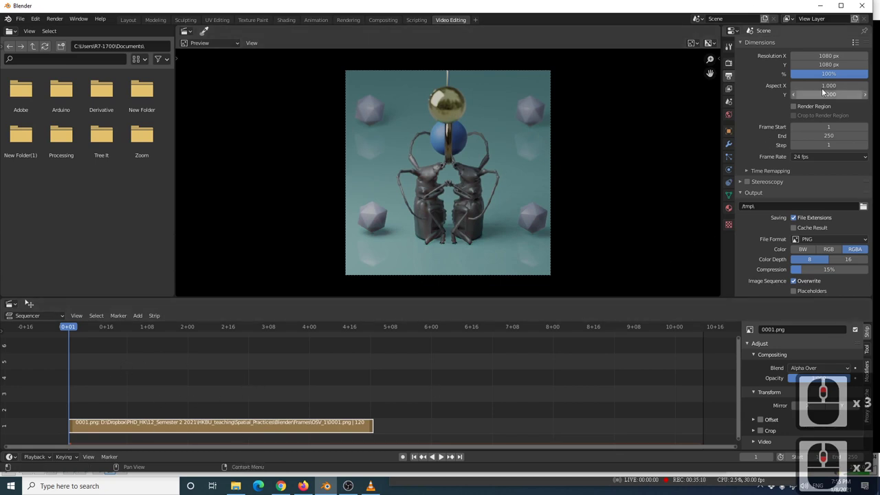
Set the end frame to 120 and play the image sequence in the preview
{"action": "left_click", "coordinate": [822, 137]}
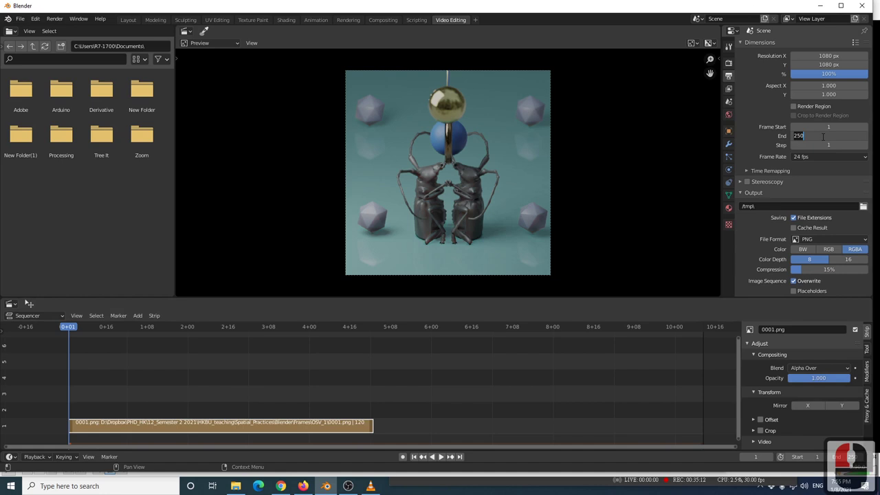
{"action": "type", "text": "120"}
{"action": "key", "text": "Return"}
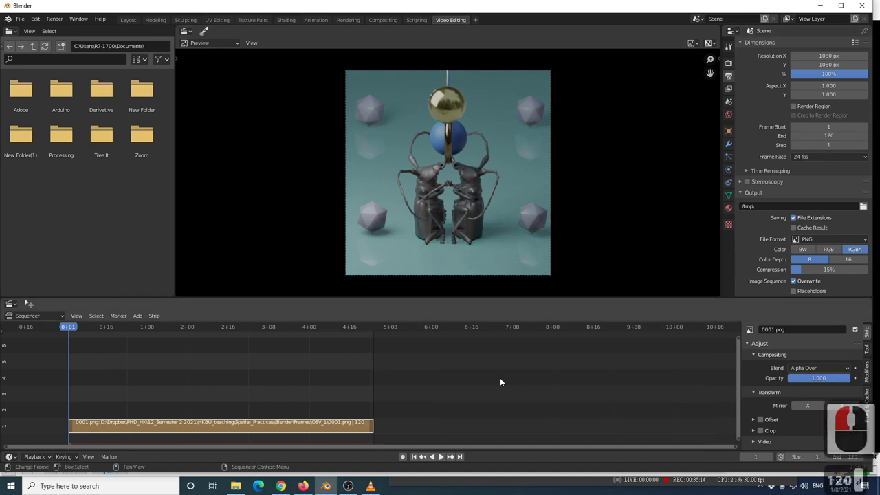
{"action": "key", "text": "space"}
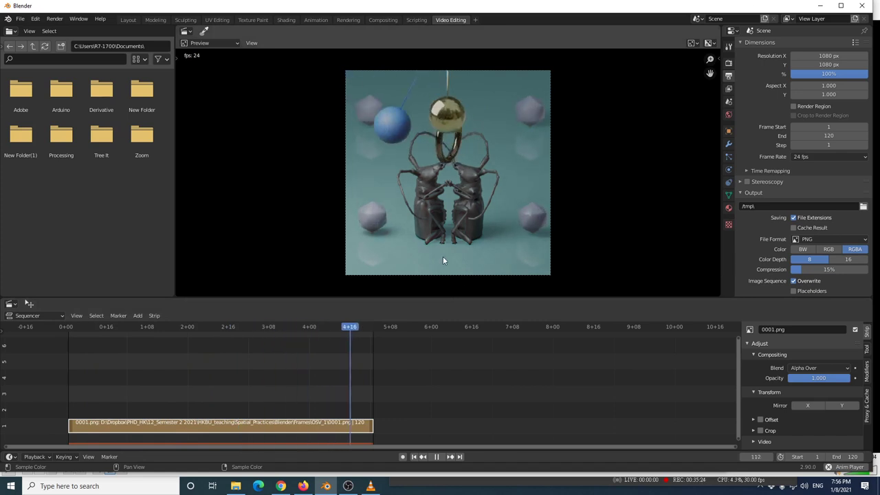
{"action": "scroll", "coordinate": [545, 198], "scroll_direction": "up", "scroll_amount": 13}
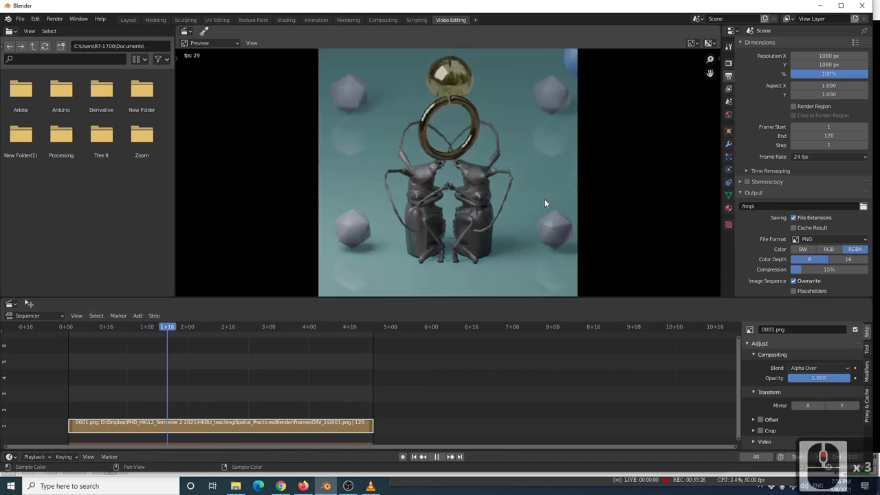
{"action": "scroll", "coordinate": [506, 176], "scroll_direction": "down", "scroll_amount": 11}
{"action": "scroll", "coordinate": [507, 178], "scroll_direction": "down", "scroll_amount": 4}
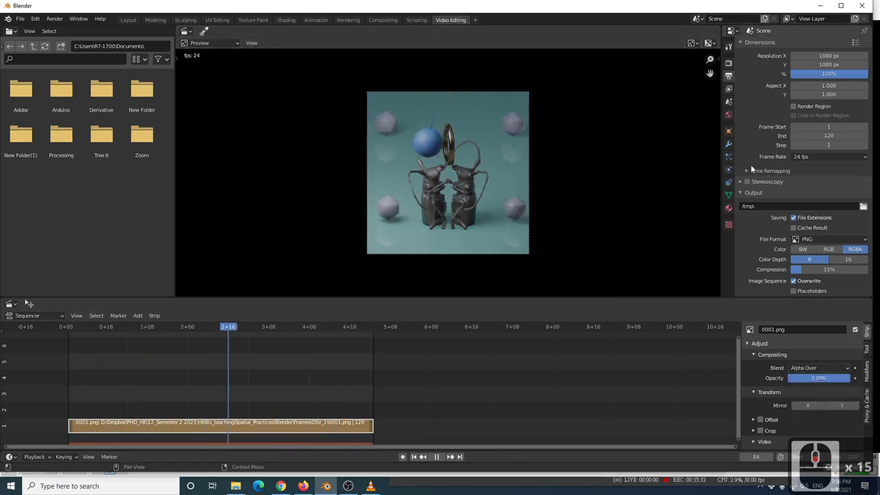
Set the frame rate to 25 fps, play the sequence again and stop playback
{"action": "left_click", "coordinate": [800, 157]}
{"action": "left_click", "coordinate": [809, 187]}
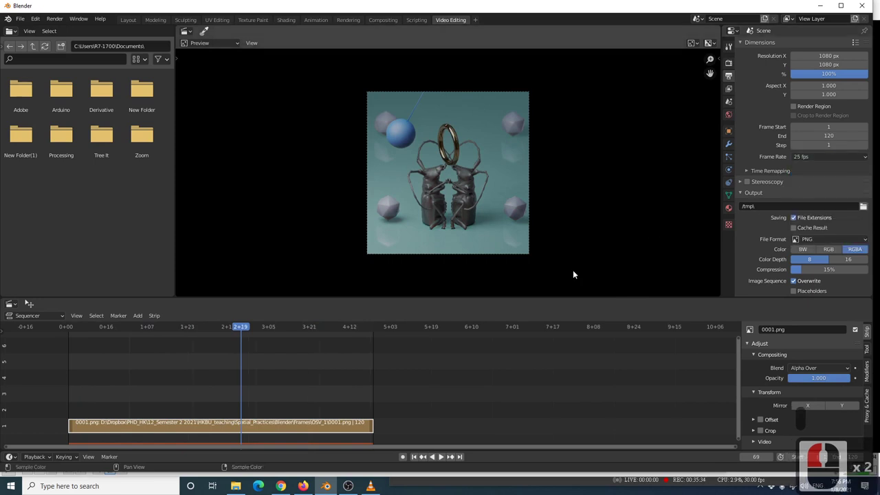
{"action": "key", "text": "space"}
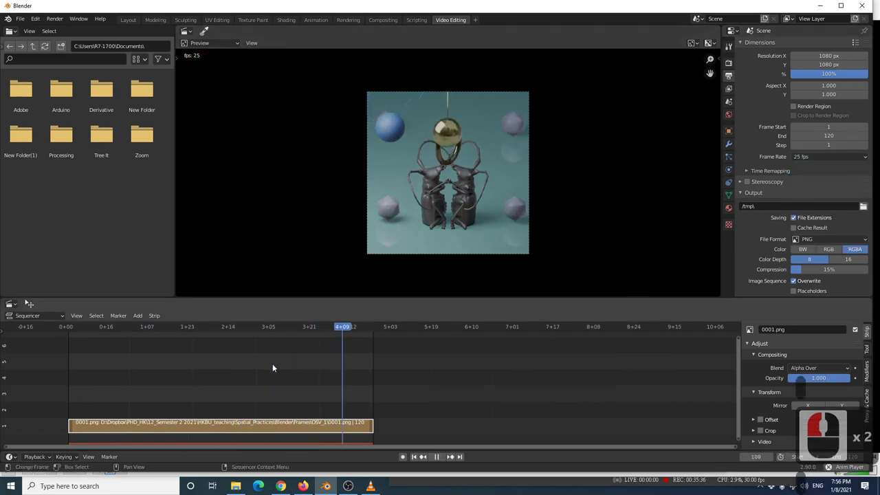
{"action": "key", "text": "space"}
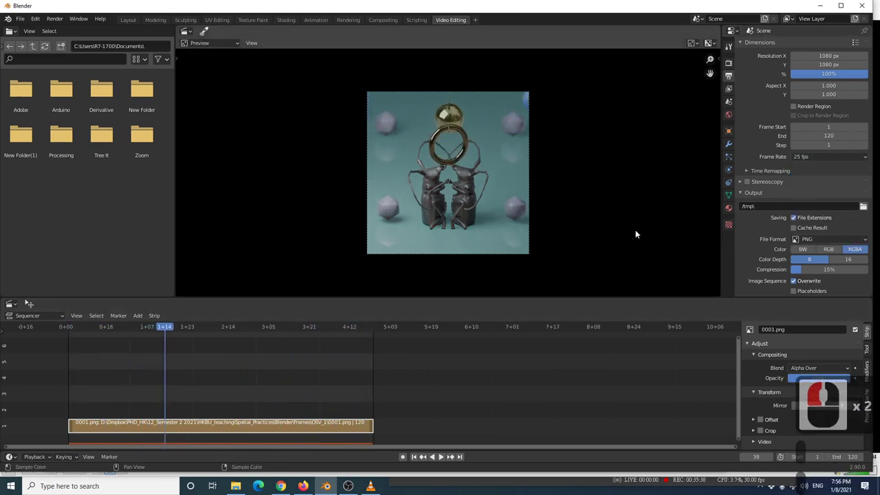
Set the output path to the Video_Exports folder inside the Blender project directory
{"action": "left_click", "coordinate": [863, 206]}
{"action": "left_click", "coordinate": [349, 130]}
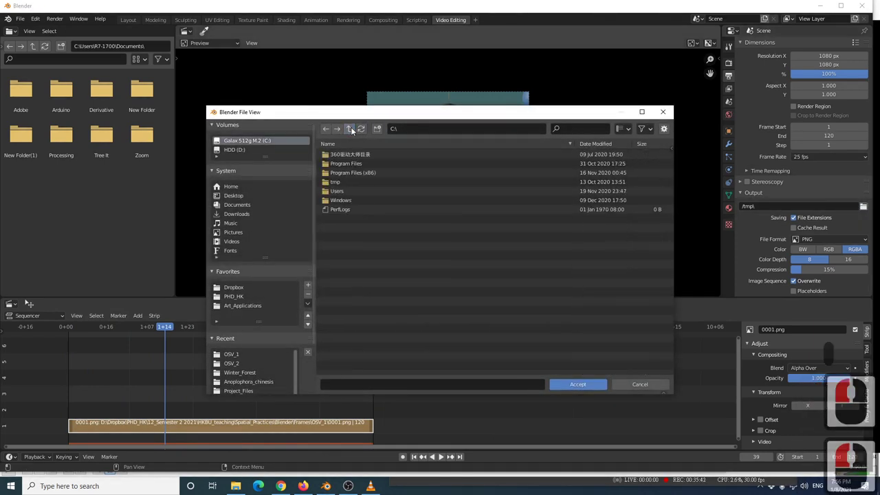
{"action": "left_click", "coordinate": [238, 390]}
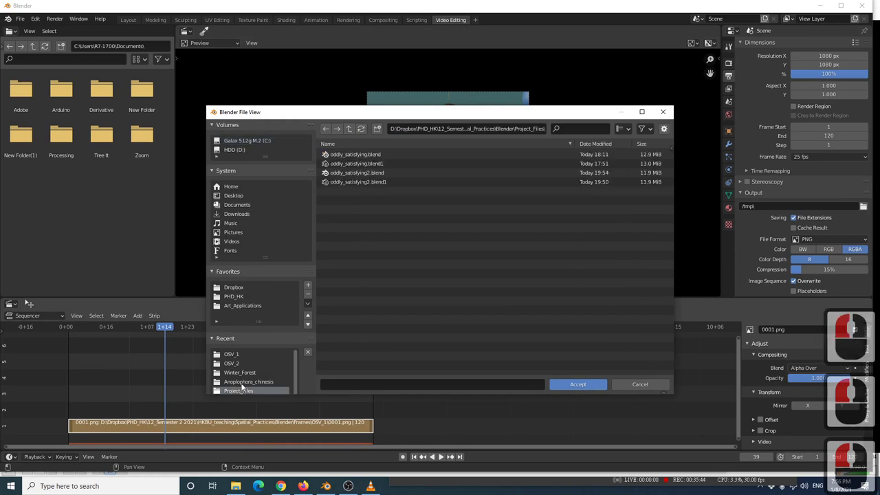
{"action": "left_click", "coordinate": [348, 130]}
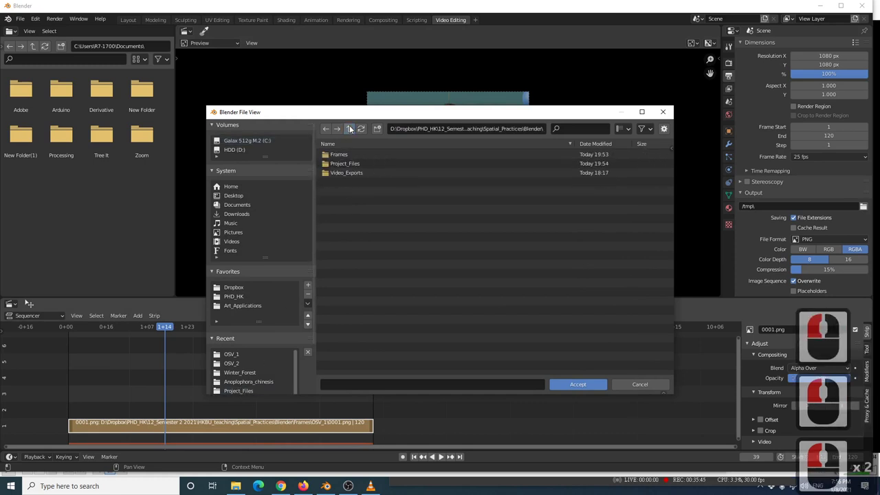
{"action": "double_click", "coordinate": [349, 174]}
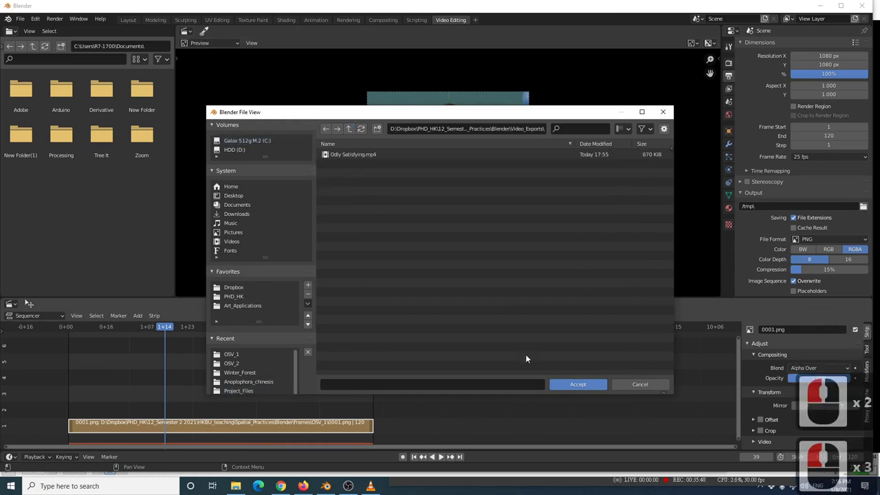
{"action": "left_click", "coordinate": [569, 386]}
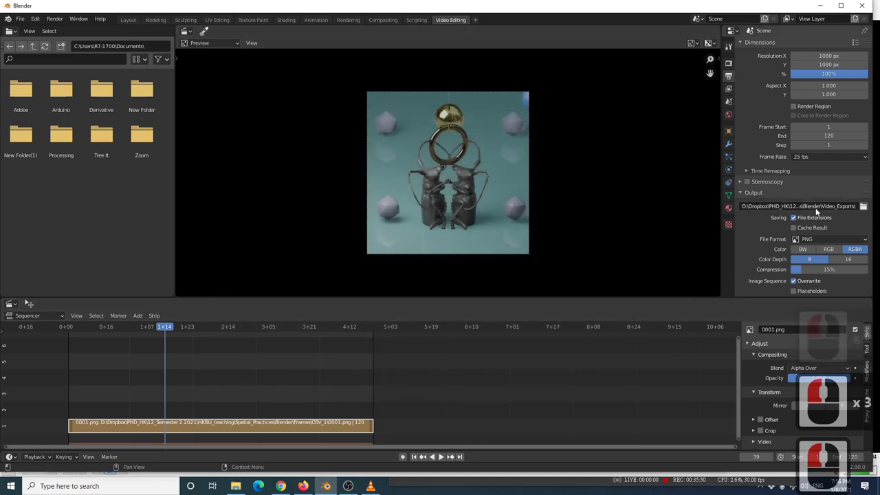
Set the output file format to FFmpeg video and the encoding container to MPEG-4
{"action": "left_click", "coordinate": [808, 240]}
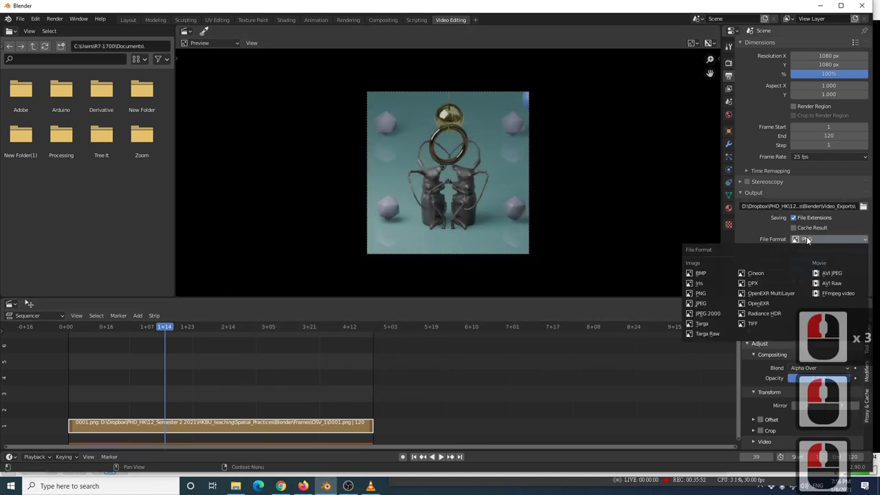
{"action": "left_click", "coordinate": [844, 294]}
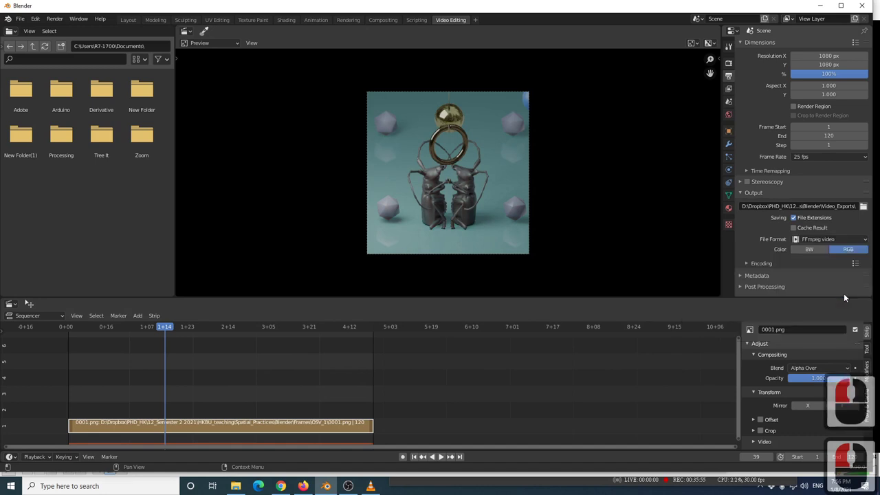
{"action": "left_click", "coordinate": [746, 263]}
{"action": "scroll", "coordinate": [757, 264], "scroll_direction": "down", "scroll_amount": 3}
{"action": "left_click", "coordinate": [803, 222]}
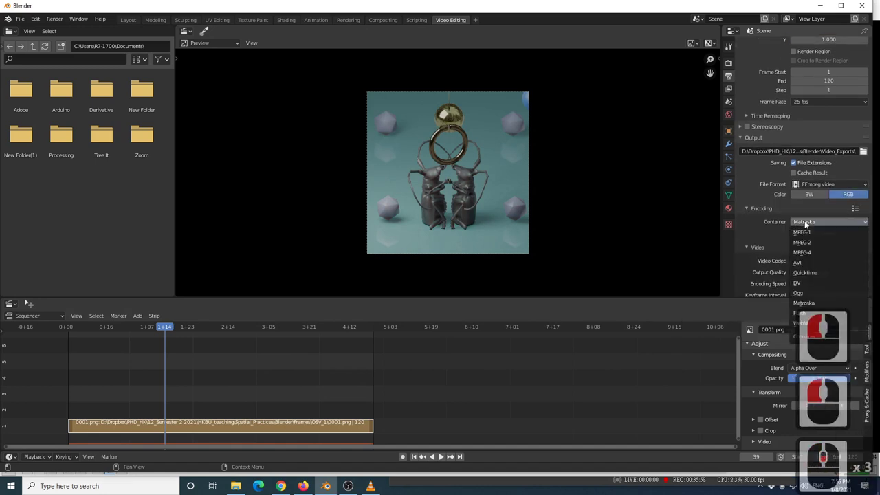
{"action": "left_click", "coordinate": [811, 255]}
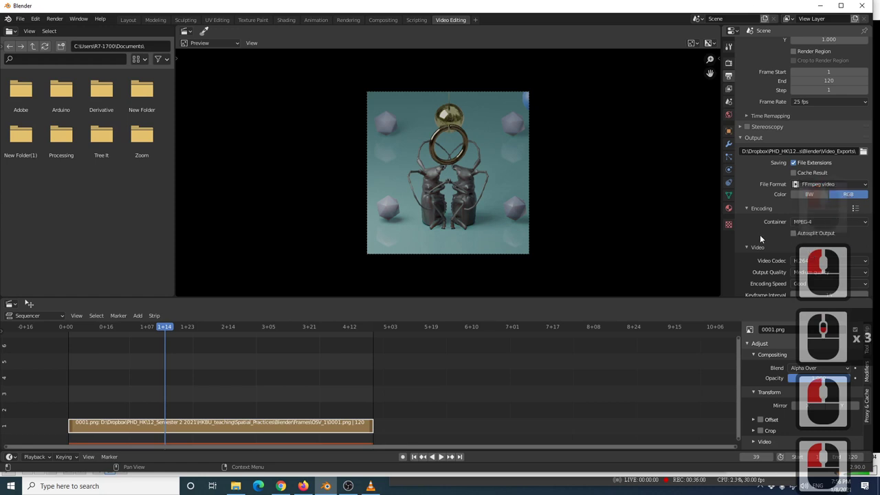
{"action": "scroll", "coordinate": [760, 232], "scroll_direction": "down", "scroll_amount": 2}
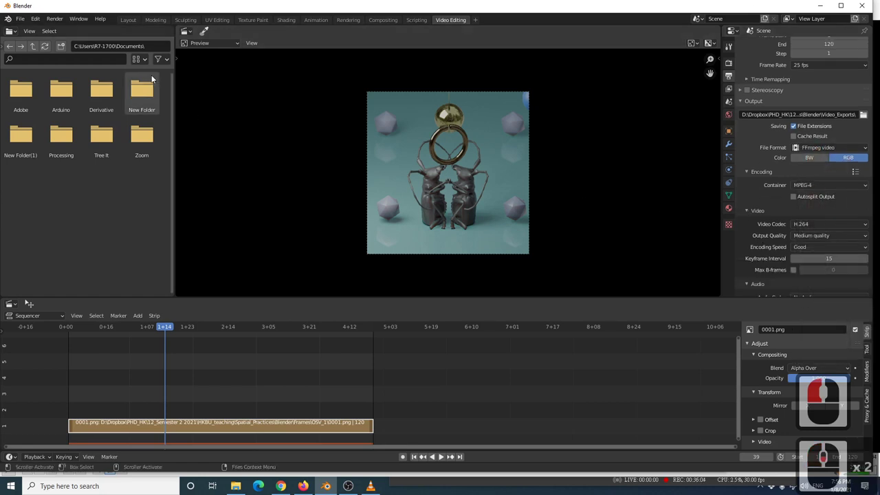
Render the animation to a video file and close the render window once frame 120 is done
{"action": "left_click", "coordinate": [55, 19]}
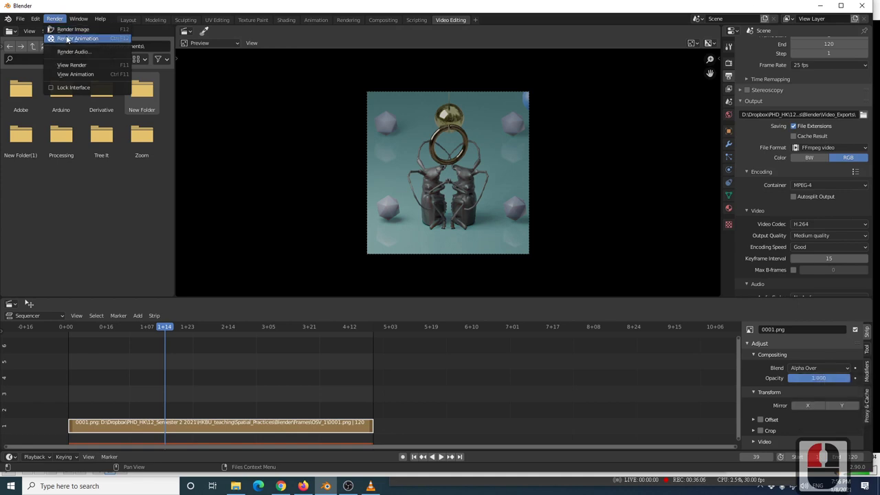
{"action": "left_click", "coordinate": [67, 38]}
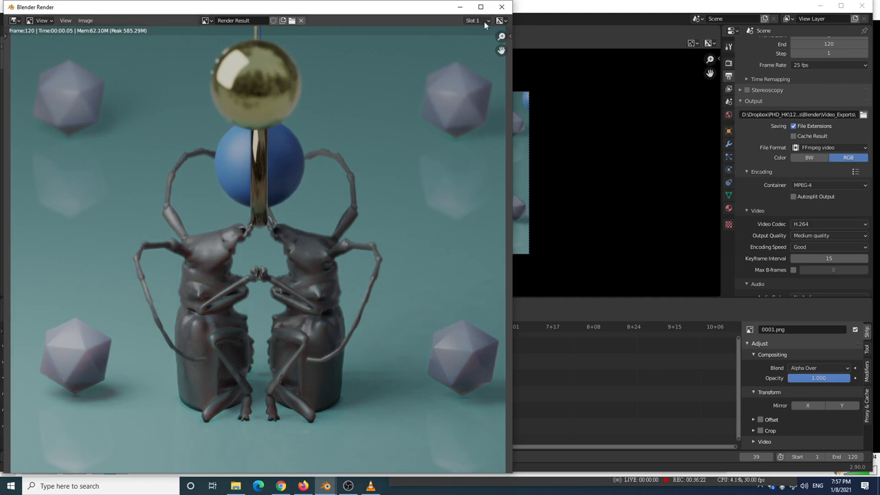
{"action": "left_click", "coordinate": [502, 7]}
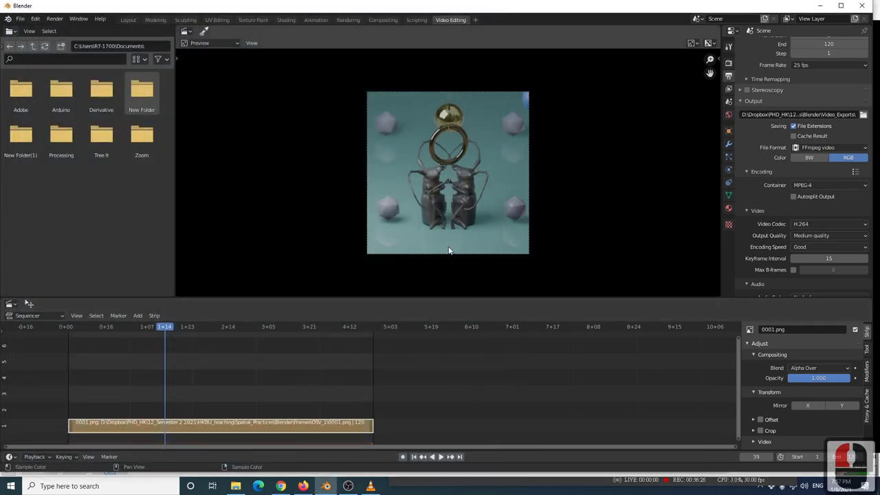
Add a Curves modifier to the 0001.png image strip in the sequencer
{"action": "scroll", "coordinate": [440, 254], "scroll_direction": "up", "scroll_amount": 3}
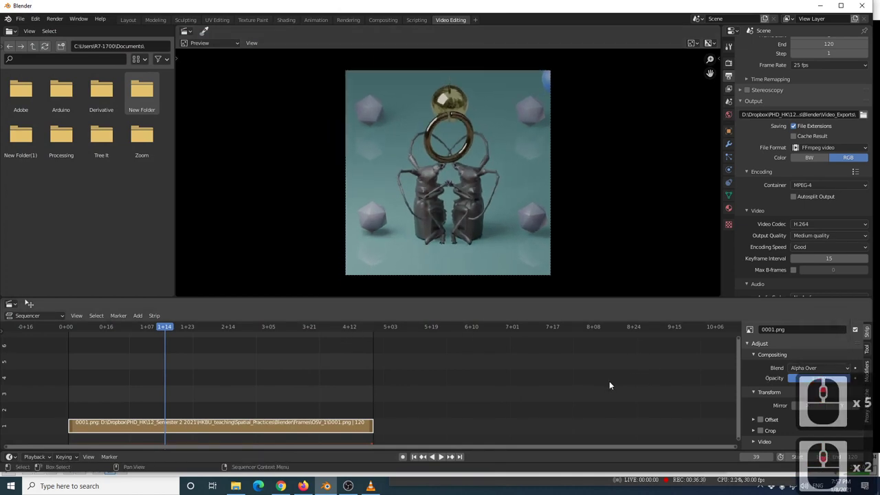
{"action": "left_click", "coordinate": [245, 425]}
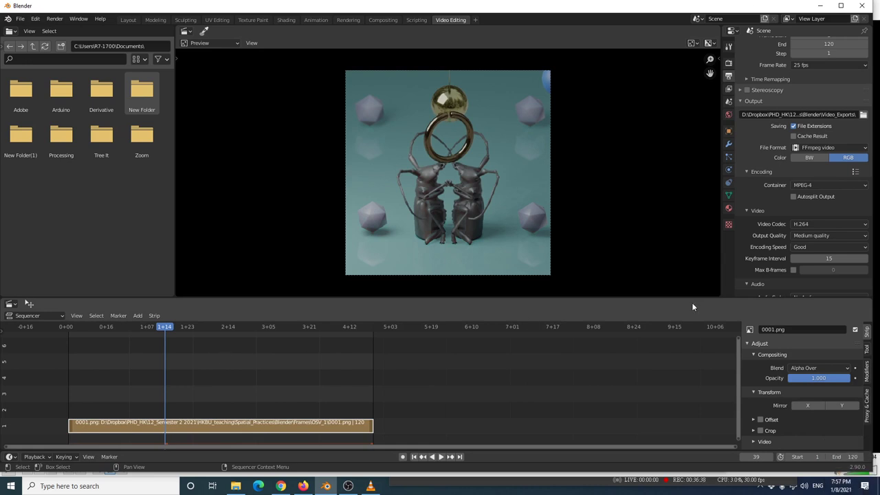
{"action": "left_click", "coordinate": [867, 372]}
{"action": "left_click", "coordinate": [815, 352]}
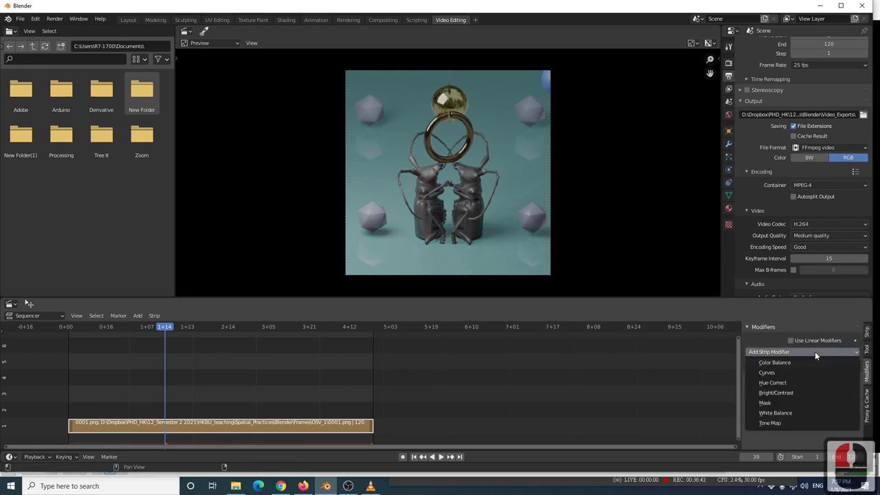
{"action": "left_click", "coordinate": [788, 373]}
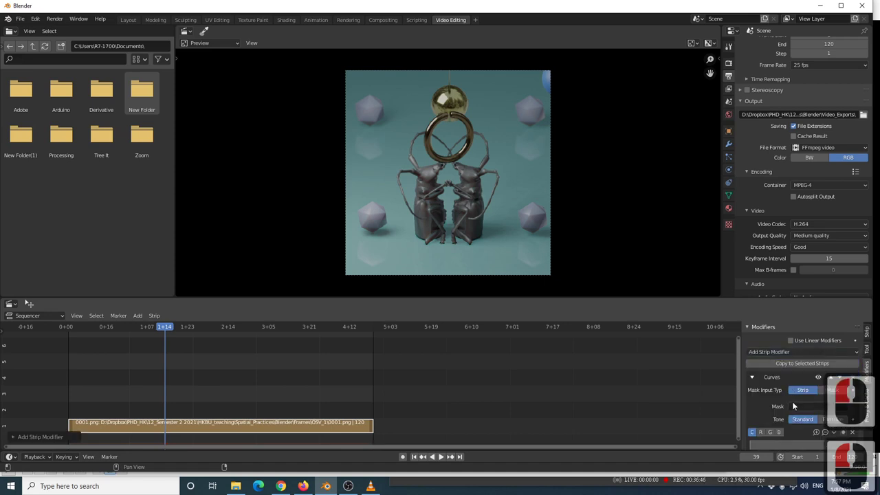
{"action": "scroll", "coordinate": [792, 406], "scroll_direction": "down", "scroll_amount": 5}
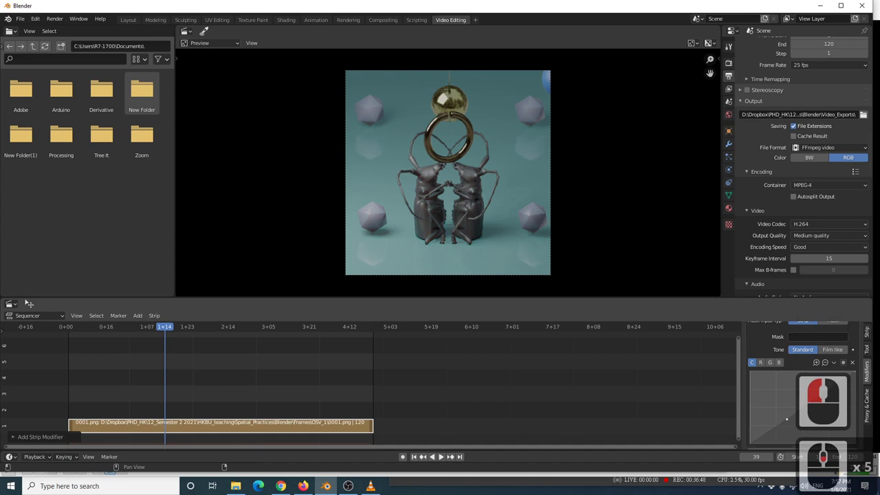
Shape the combined curve with a raised highlight point and a strongly lowered shadow point to increase contrast
{"action": "left_click", "coordinate": [821, 411]}
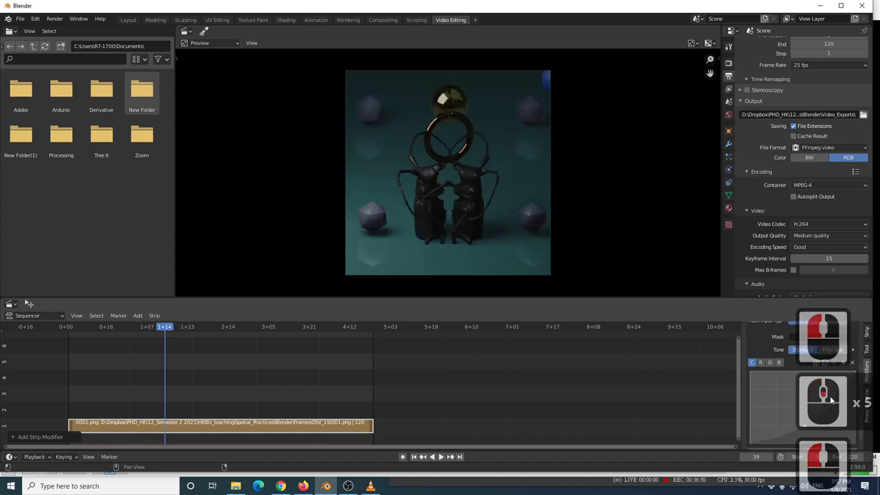
{"action": "left_click_drag", "start_coordinate": [821, 411], "coordinate": [820, 392]}
{"action": "double_click", "coordinate": [821, 392]}
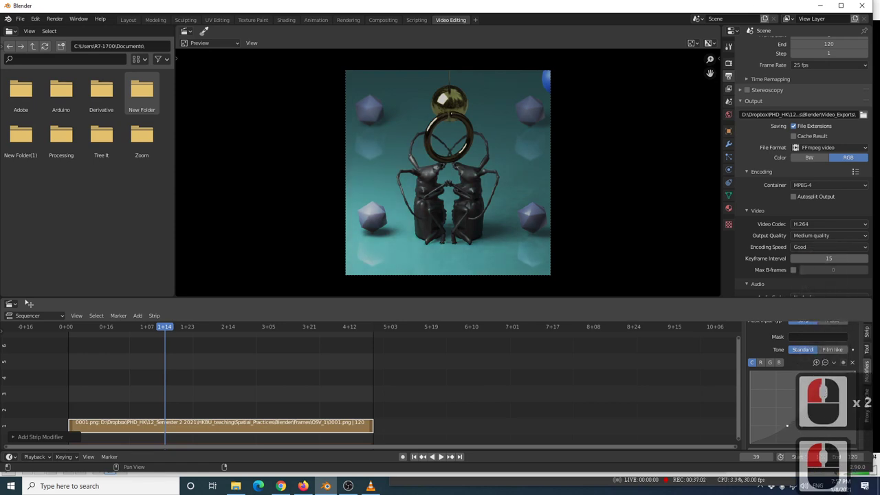
{"action": "double_click", "coordinate": [789, 426]}
{"action": "scroll", "coordinate": [474, 187], "scroll_direction": "up", "scroll_amount": 1}
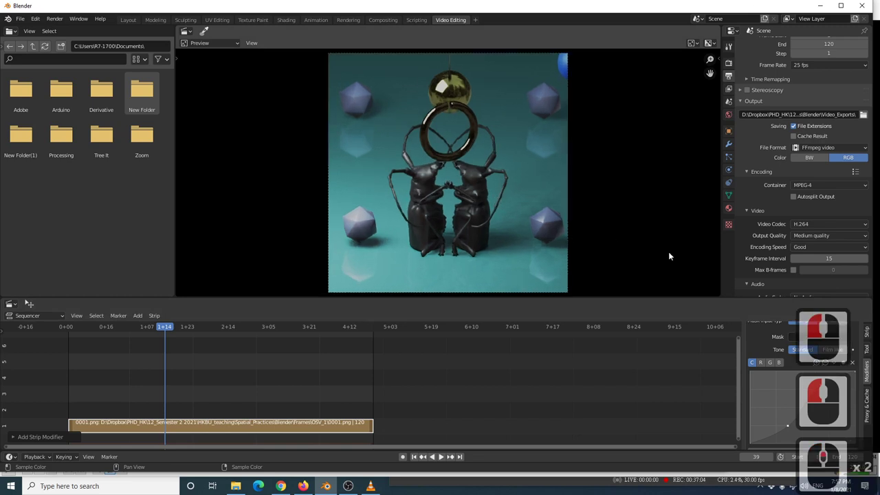
Toggle the Curves modifier's visibility to compare the graded image with the original
{"action": "scroll", "coordinate": [812, 356], "scroll_direction": "up", "scroll_amount": 2}
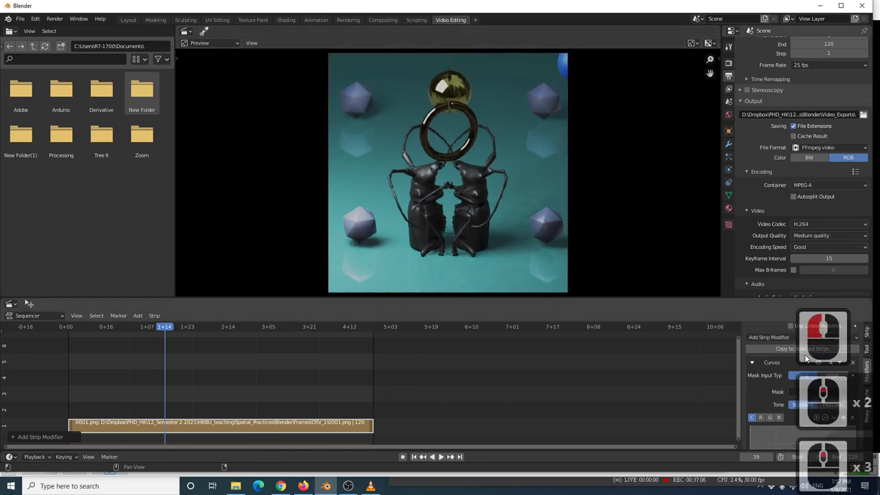
{"action": "left_click", "coordinate": [819, 362]}
{"action": "left_click", "coordinate": [819, 363]}
{"action": "left_click", "coordinate": [818, 363]}
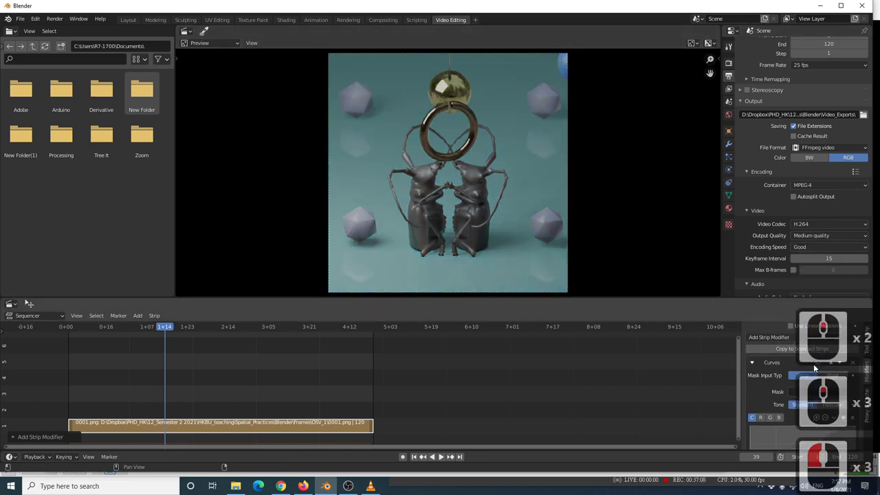
Soften the contrast by raising the curve's shadow point and lifting its highlight point
{"action": "scroll", "coordinate": [808, 368], "scroll_direction": "down", "scroll_amount": 3}
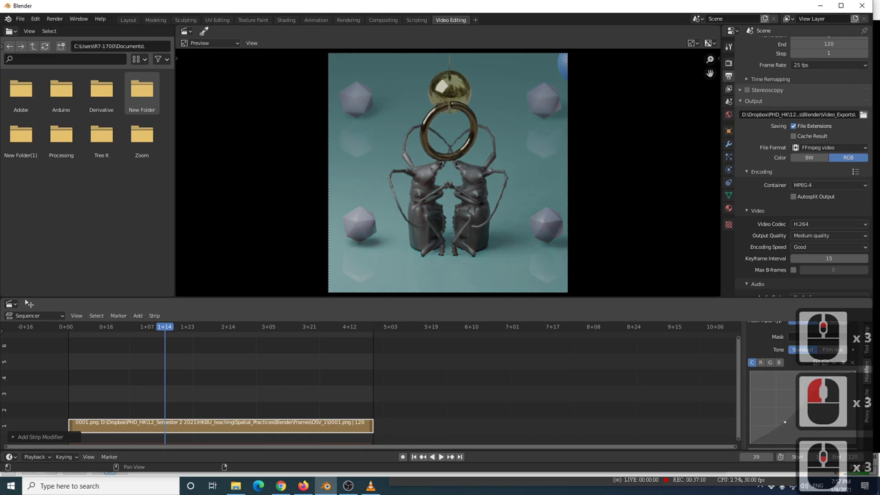
{"action": "left_click", "coordinate": [29, 303]}
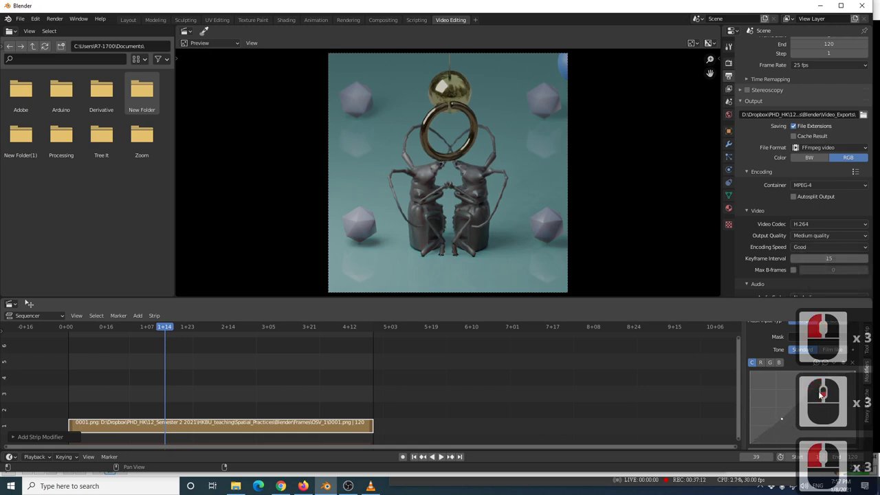
{"action": "left_click", "coordinate": [821, 388]}
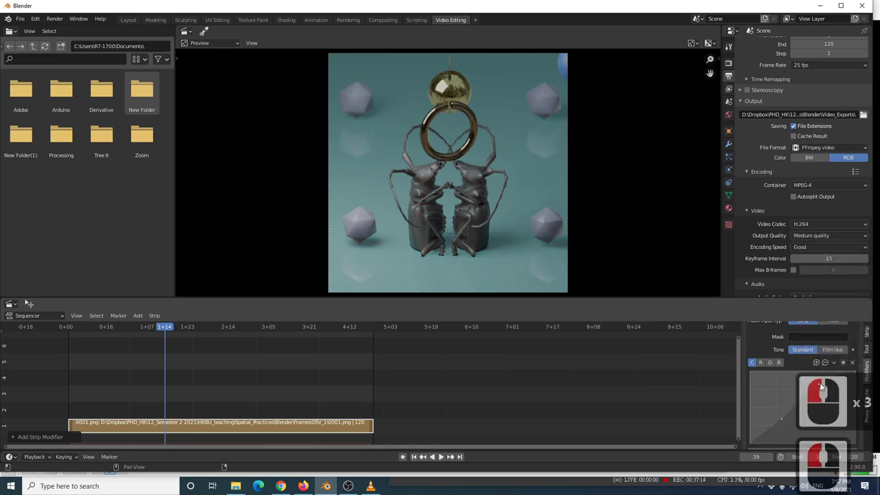
Switch the Curves modifier off and on repeatedly to check the softened contrast against the original image
{"action": "scroll", "coordinate": [828, 363], "scroll_direction": "up", "scroll_amount": 3}
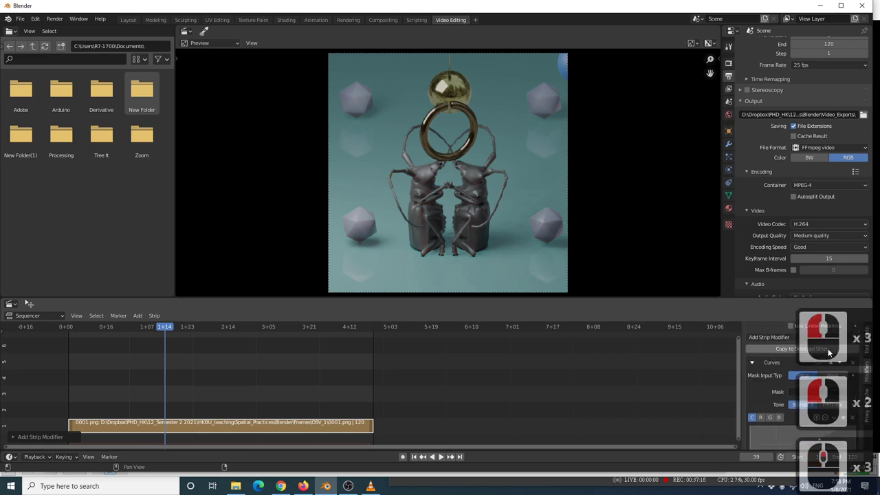
{"action": "left_click", "coordinate": [820, 364]}
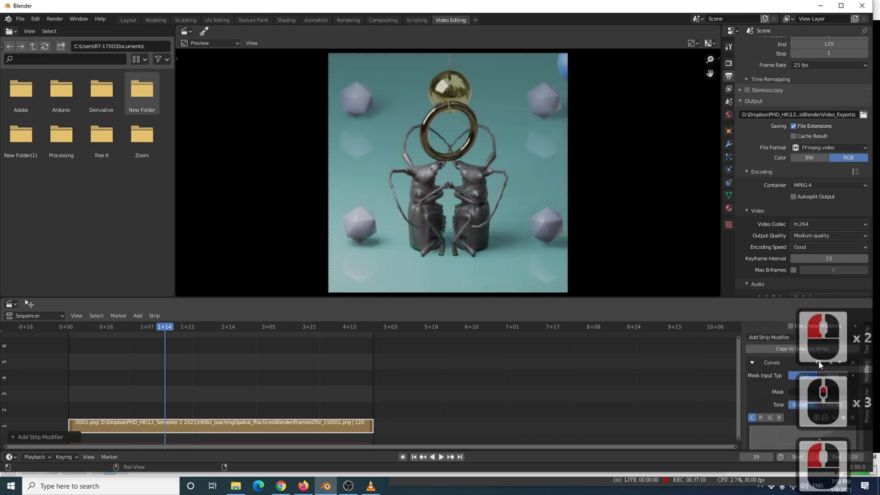
{"action": "left_click", "coordinate": [820, 363]}
{"action": "left_click", "coordinate": [820, 364]}
{"action": "left_click", "coordinate": [820, 364]}
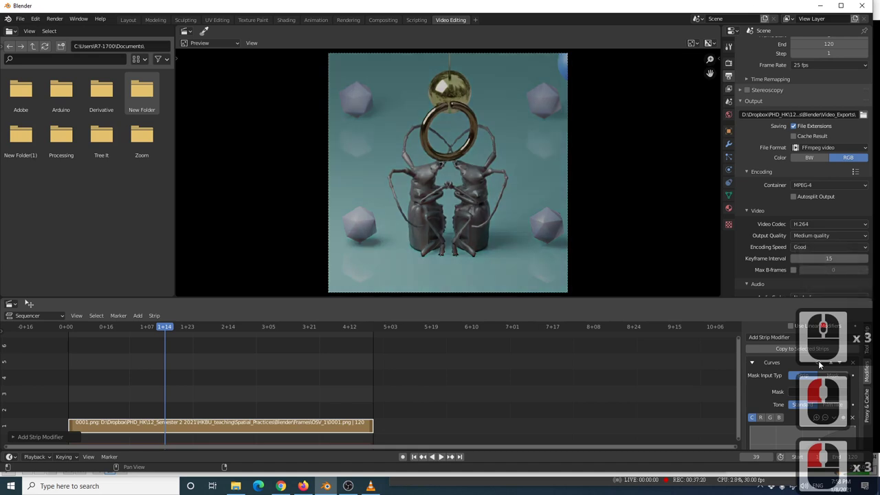
{"action": "left_click", "coordinate": [820, 364]}
{"action": "left_click", "coordinate": [819, 364]}
{"action": "left_click", "coordinate": [818, 363]}
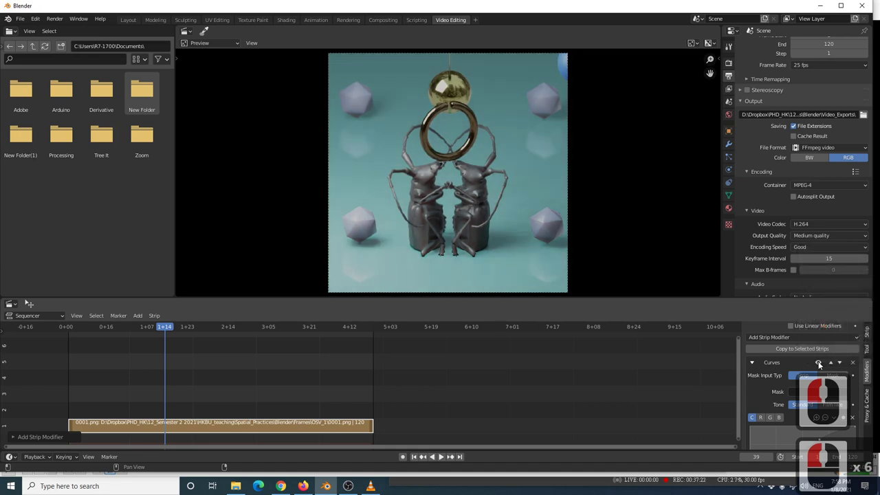
Fine-tune the curve's shadow point slightly above its previous position and place the highlight point at X 0.65
{"action": "scroll", "coordinate": [815, 370], "scroll_direction": "down", "scroll_amount": 4}
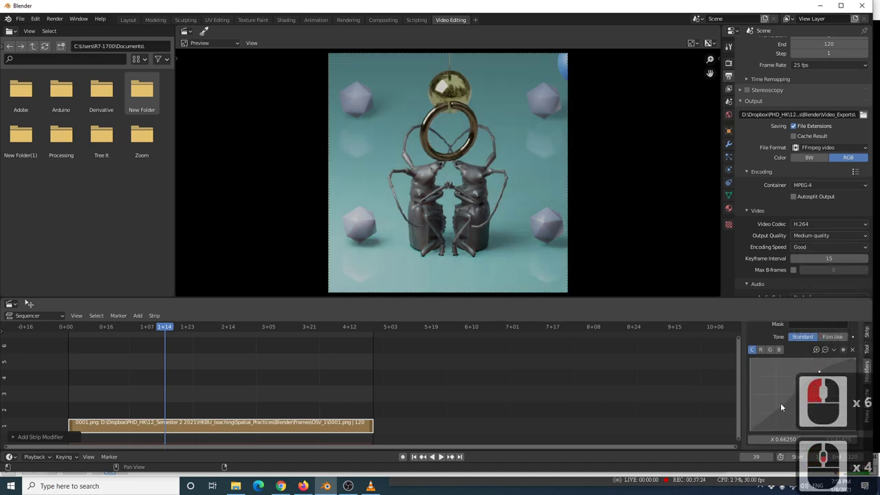
{"action": "left_click", "coordinate": [780, 404]}
{"action": "left_click", "coordinate": [778, 404]}
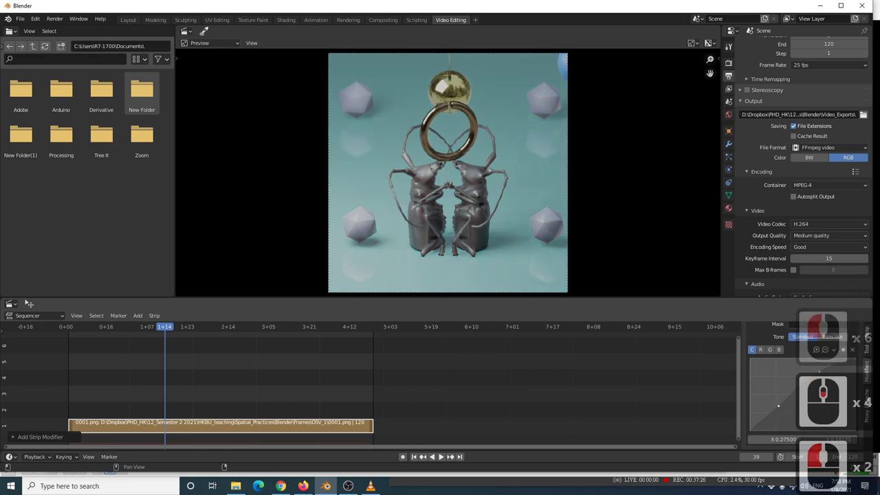
{"action": "left_click_drag", "start_coordinate": [779, 407], "coordinate": [780, 407]}
{"action": "left_click", "coordinate": [819, 372]}
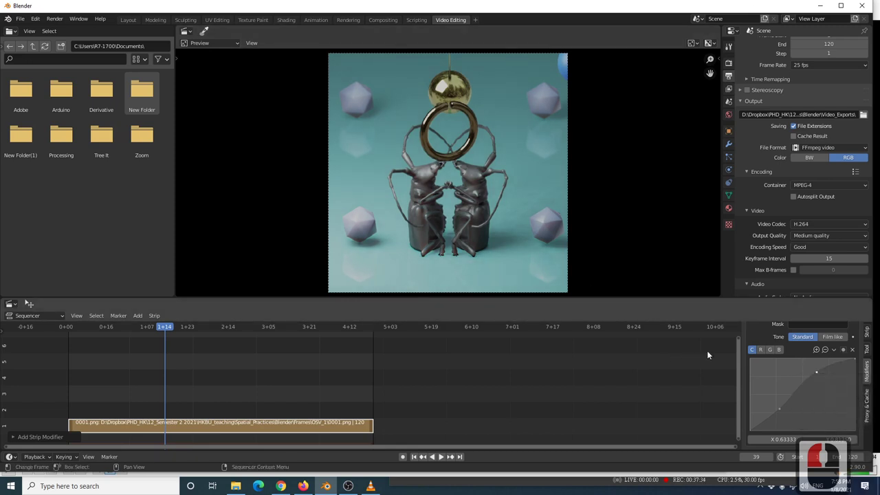
{"action": "left_click", "coordinate": [815, 370]}
{"action": "left_click_drag", "start_coordinate": [817, 371], "coordinate": [820, 376]}
{"action": "left_click", "coordinate": [325, 108]}
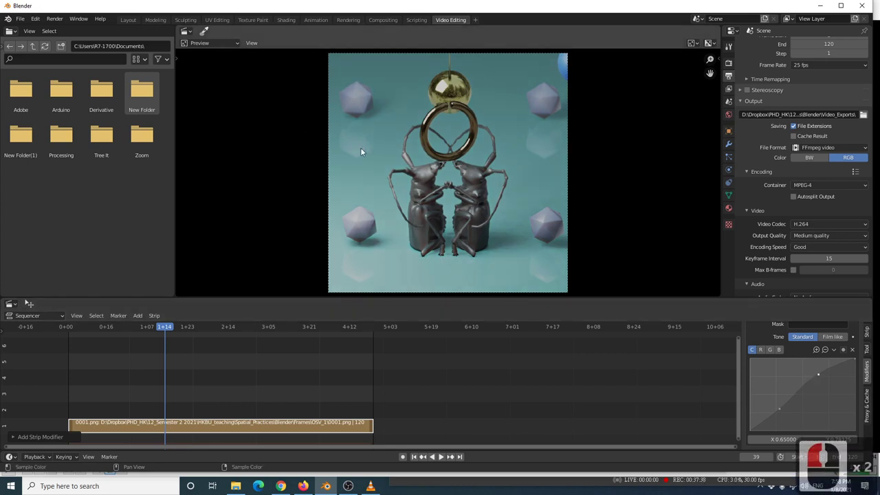
Compare the preview with and without the fine-tuned Curves modifier
{"action": "scroll", "coordinate": [815, 354], "scroll_direction": "up", "scroll_amount": 3}
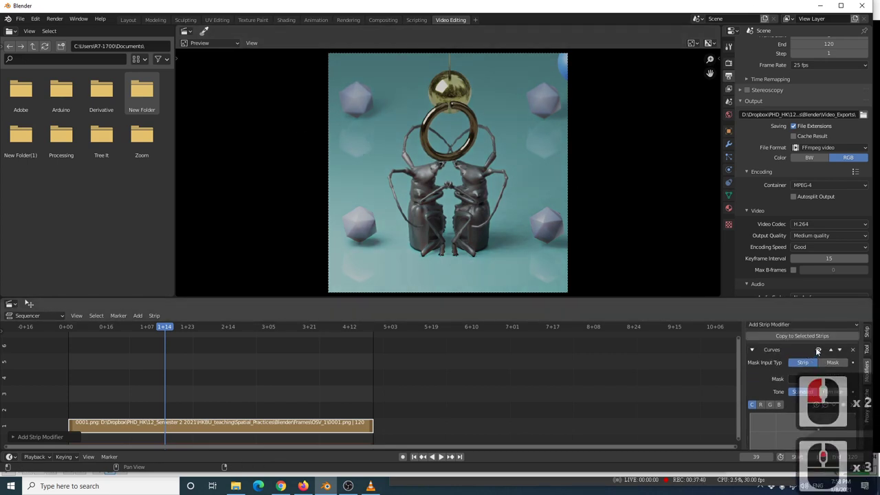
{"action": "scroll", "coordinate": [817, 351], "scroll_direction": "up", "scroll_amount": 3}
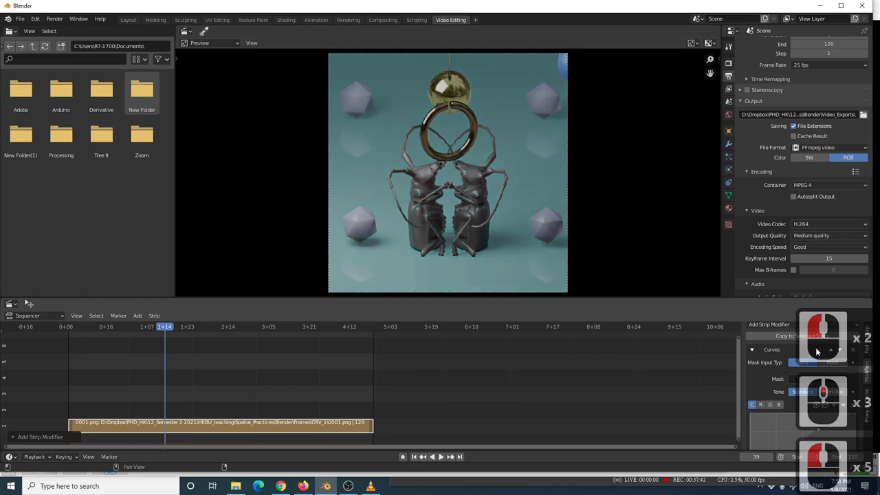
{"action": "scroll", "coordinate": [816, 348], "scroll_direction": "up", "scroll_amount": 2}
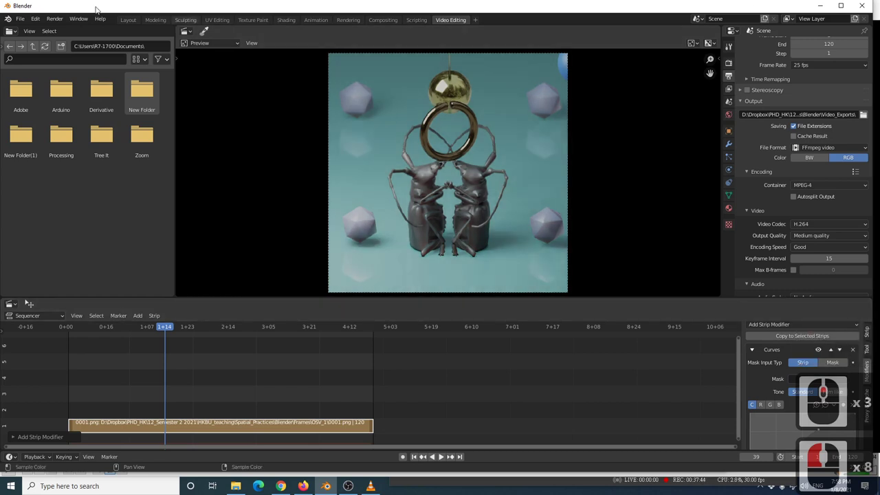
Render the animation again with the Curves modifier active and bring up the overview of open windows
{"action": "left_click", "coordinate": [54, 18]}
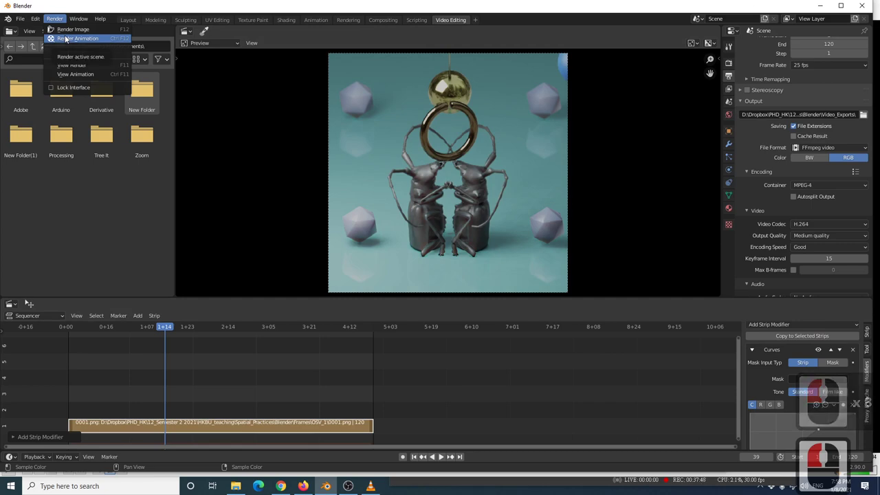
{"action": "left_click", "coordinate": [66, 40]}
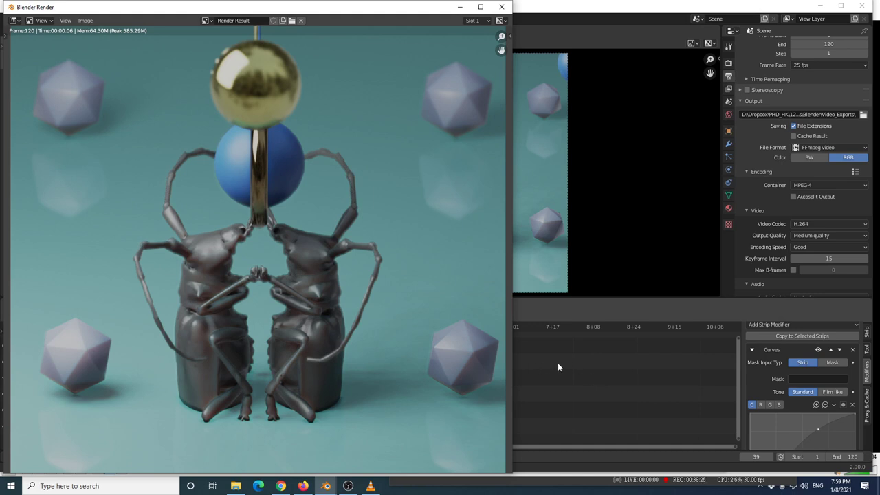
{"action": "key", "text": "alt+Tab"}
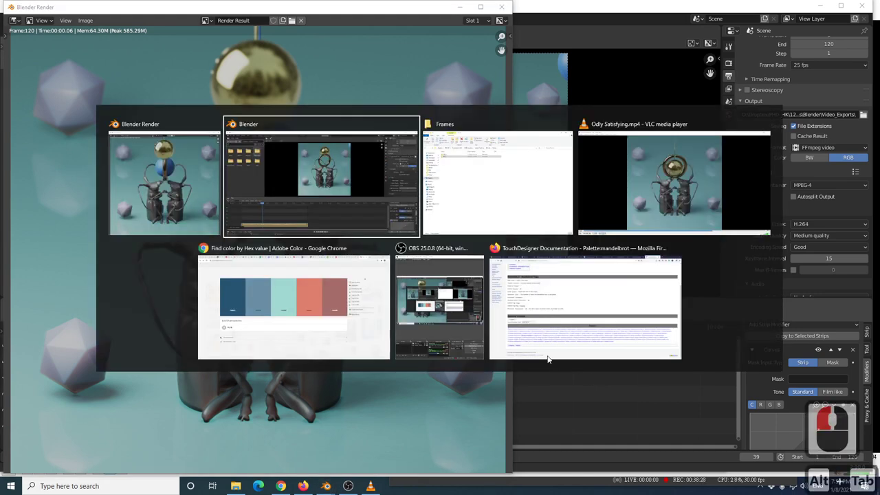